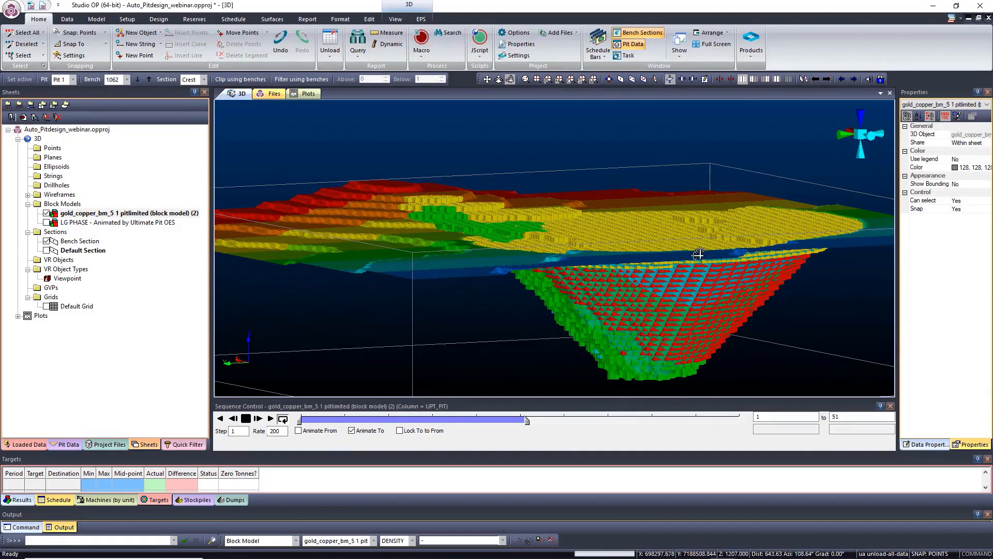
# Examine the optimized pit wireframe with the gold_copper_bm_5 1 pitlimited block model hidden and shown
pyautogui.moveTo(699, 257); pyautogui.dragTo(407, 301)
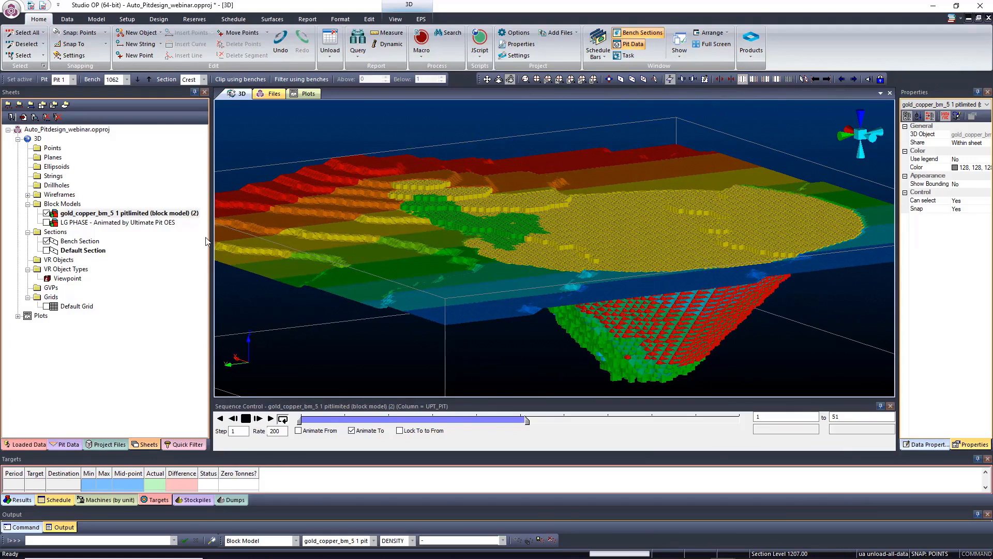
pyautogui.click(48, 214)
pyautogui.moveTo(424, 219)
pyautogui.mouseDown(button='middle')
pyautogui.moveTo(424, 228)
pyautogui.moveTo(413, 204)
pyautogui.moveTo(431, 217)
pyautogui.mouseUp(button='middle')
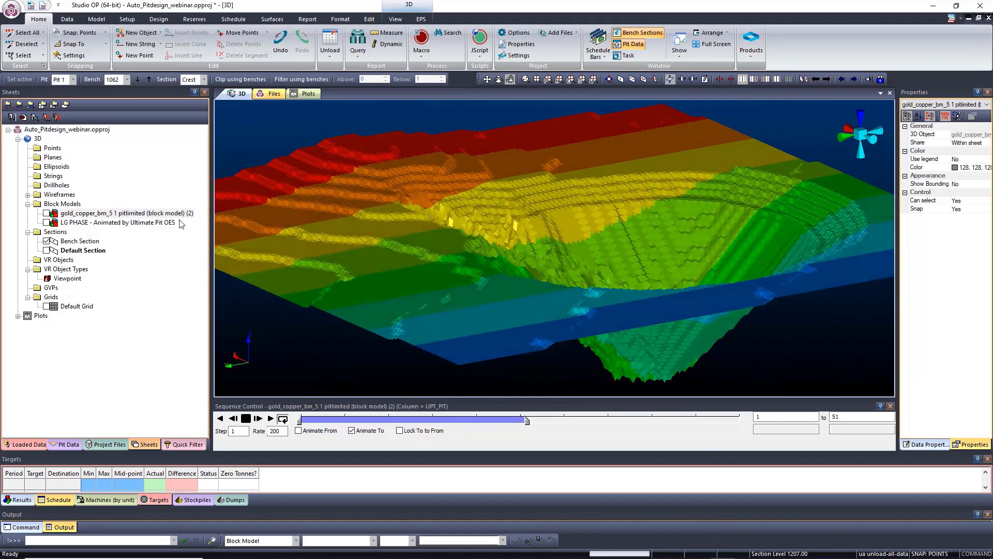
pyautogui.click(47, 213)
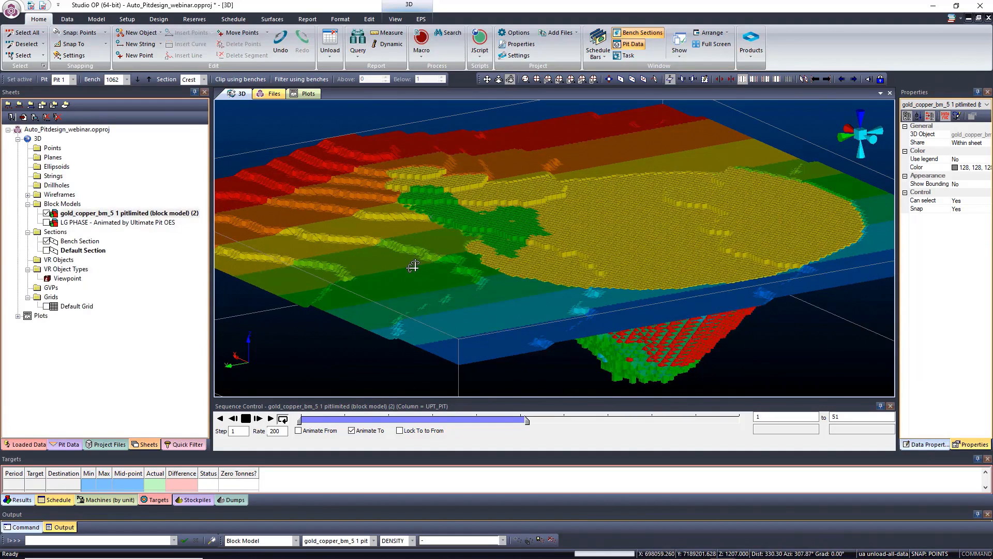
pyautogui.moveTo(511, 259)
pyautogui.mouseDown(button='middle')
pyautogui.moveTo(520, 224)
pyautogui.moveTo(521, 253)
pyautogui.mouseUp(button='middle')
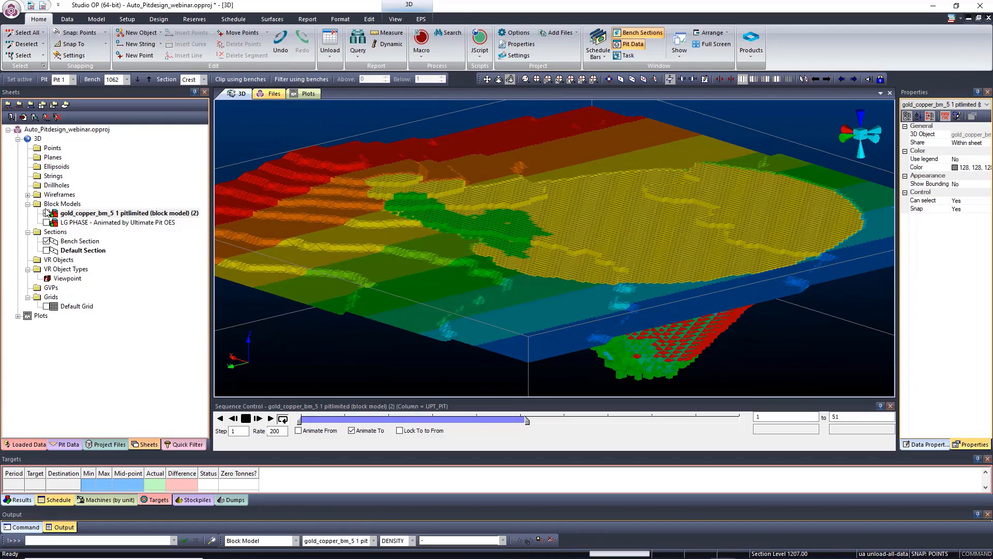
# Compare the pit-limited block model without and with the optimized_pits_2_pit_39_52 wireframe from several viewing angles
pyautogui.click(28, 195)
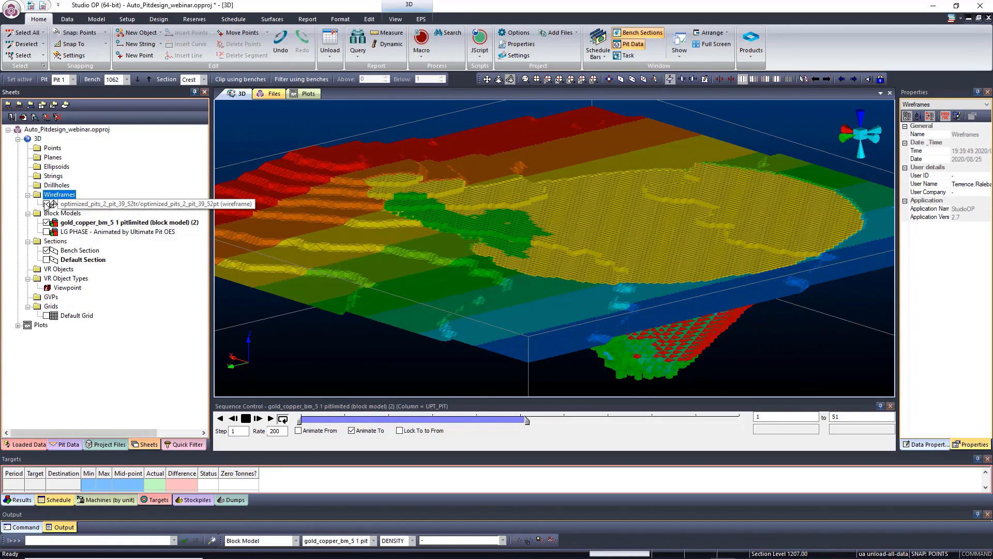
pyautogui.click(47, 205)
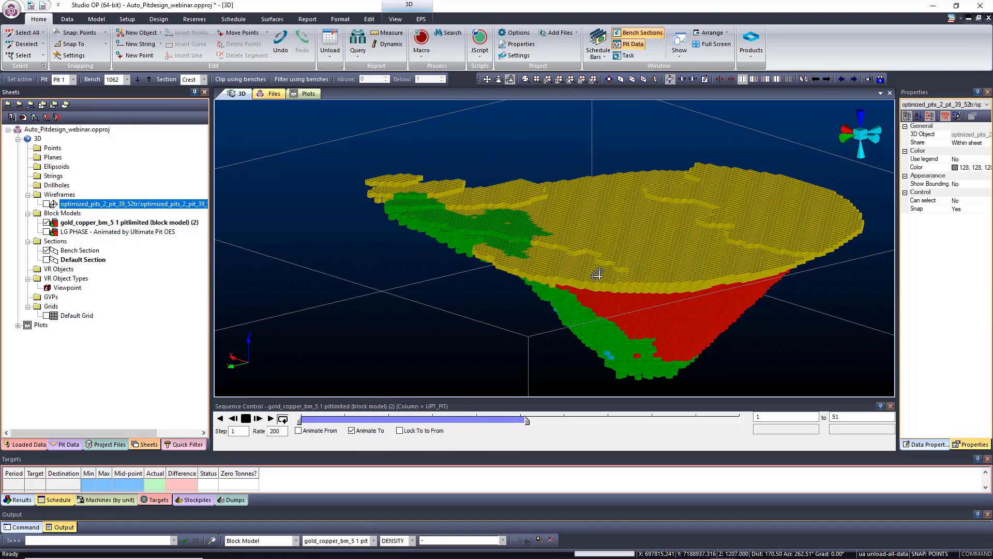
pyautogui.moveTo(597, 275); pyautogui.dragTo(597, 260)
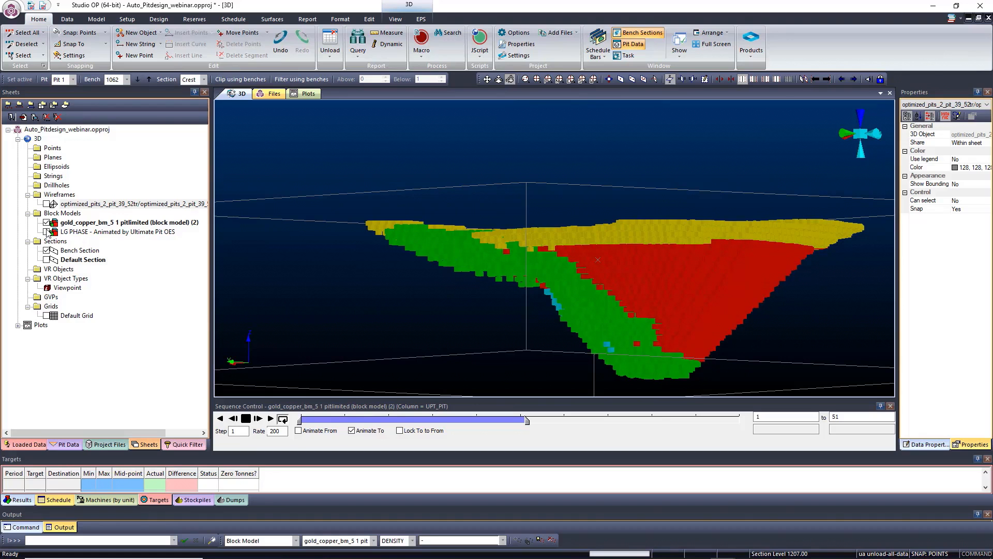
pyautogui.click(47, 204)
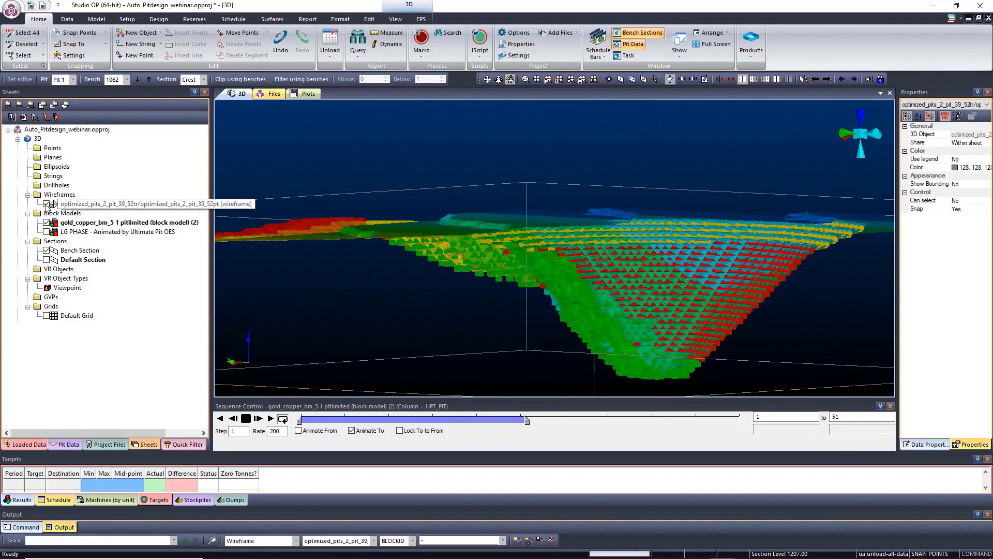
pyautogui.moveTo(680, 317); pyautogui.dragTo(786, 316)
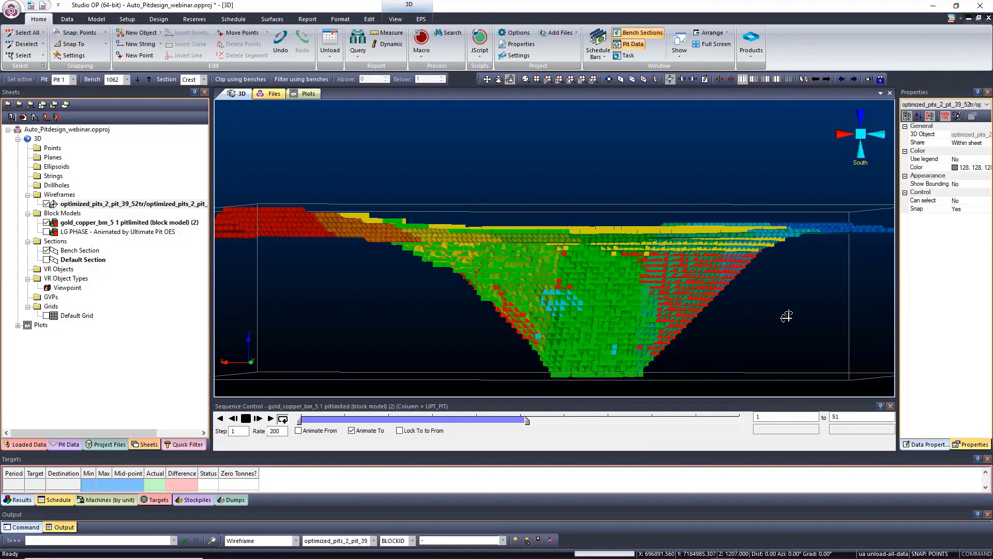
pyautogui.moveTo(671, 231); pyautogui.dragTo(668, 222)
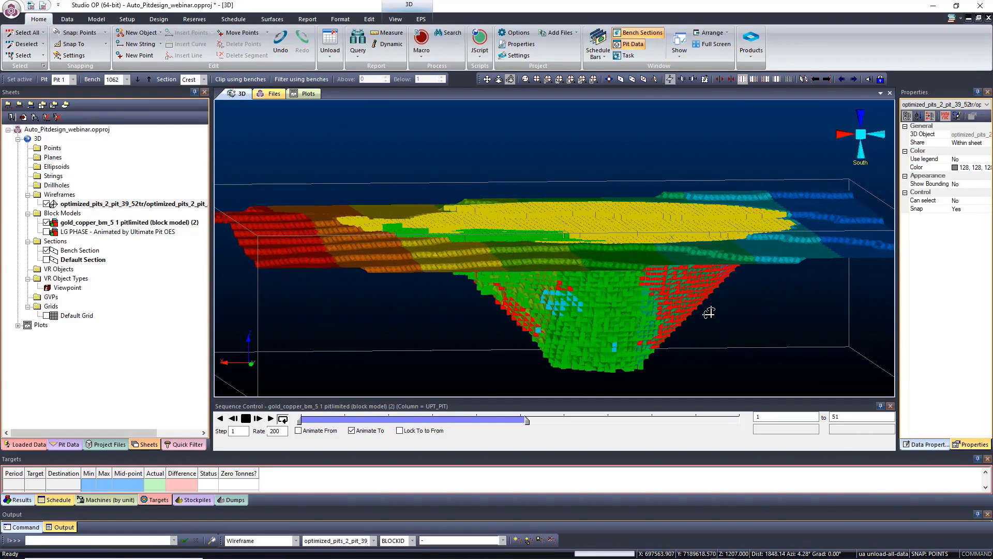
pyautogui.moveTo(675, 302); pyautogui.dragTo(514, 299)
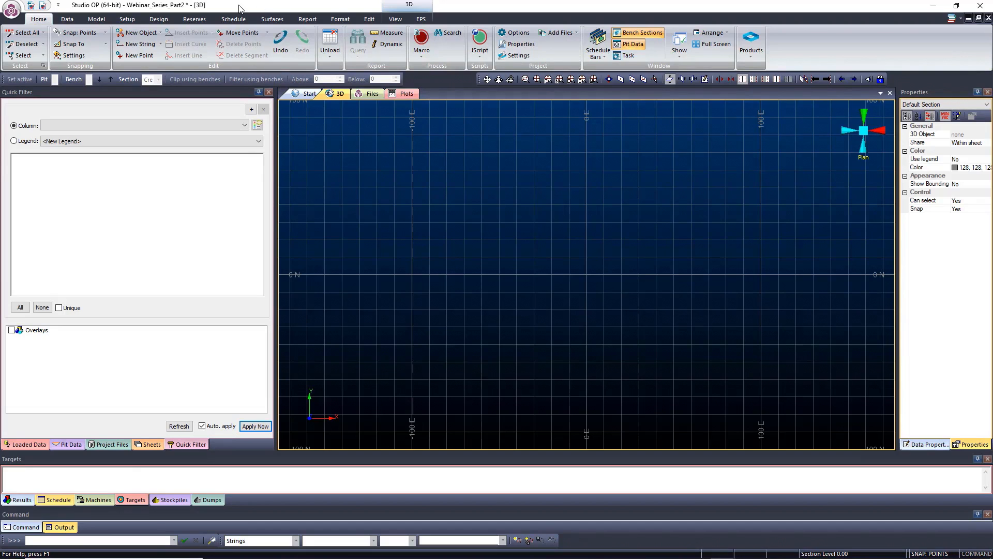
# Rename the project's existing pit as Webinar_Part2 and save the pit list
pyautogui.click(128, 20)
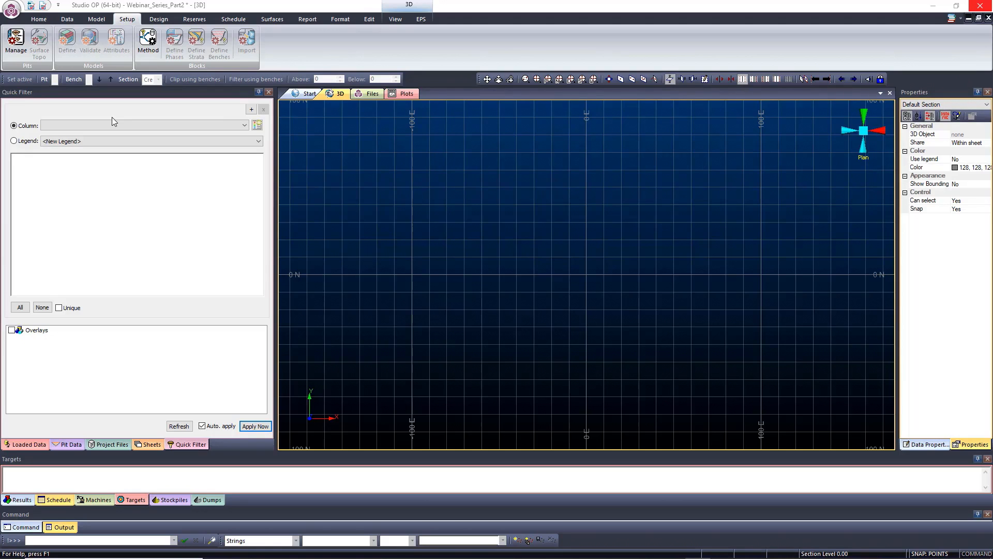
pyautogui.click(16, 40)
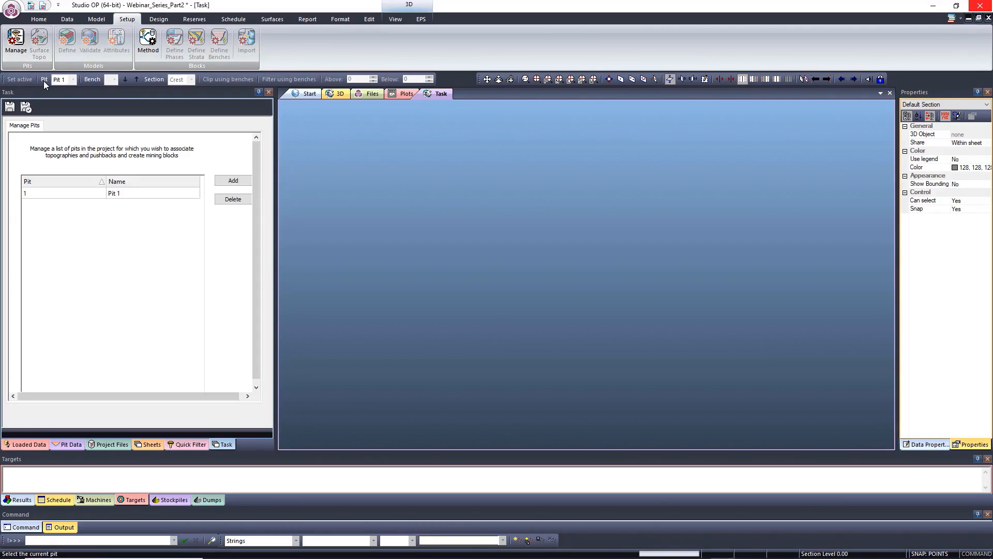
pyautogui.click(128, 196)
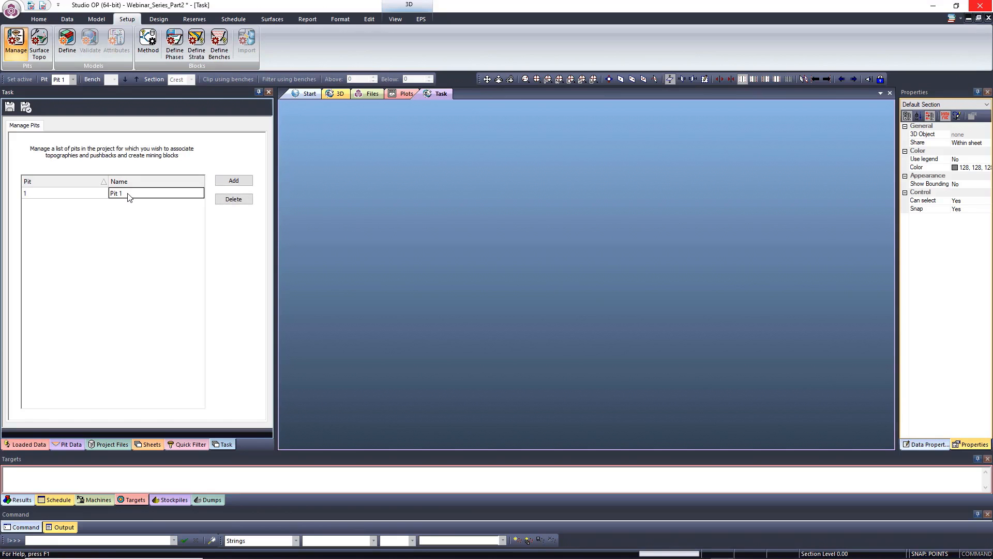
pyautogui.moveTo(128, 196); pyautogui.dragTo(108, 200)
pyautogui.write('Webinar_Part2')
pyautogui.click(24, 108)
pyautogui.click(24, 109)
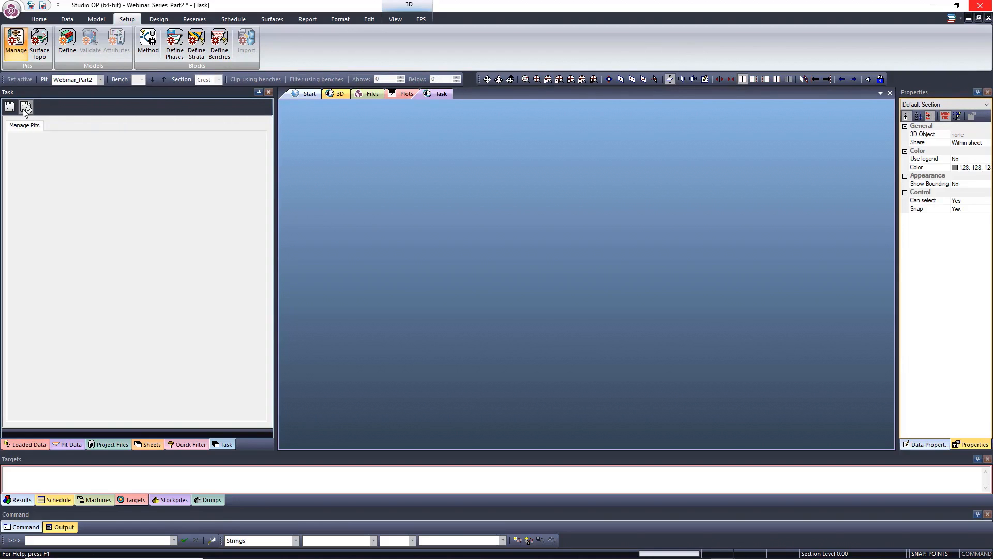
# Add a copy of the TOPO_DTM_tr wireframe as a surface topography and accept its use
pyautogui.click(38, 46)
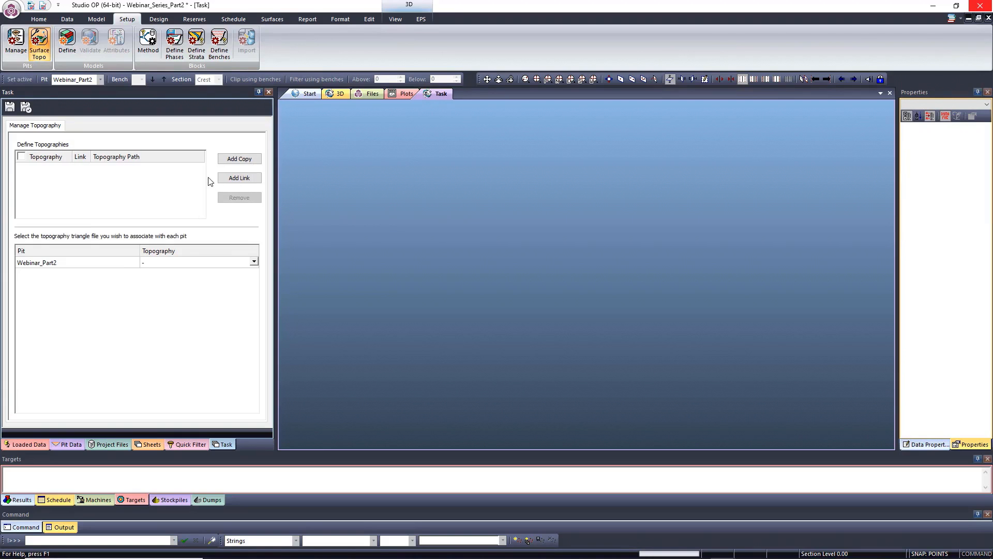
pyautogui.click(232, 160)
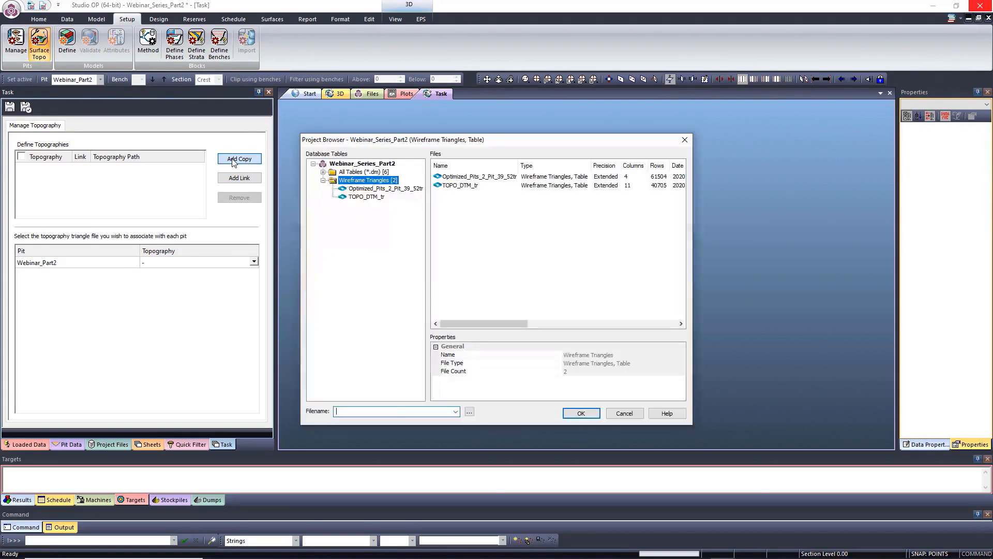
pyautogui.click(382, 197)
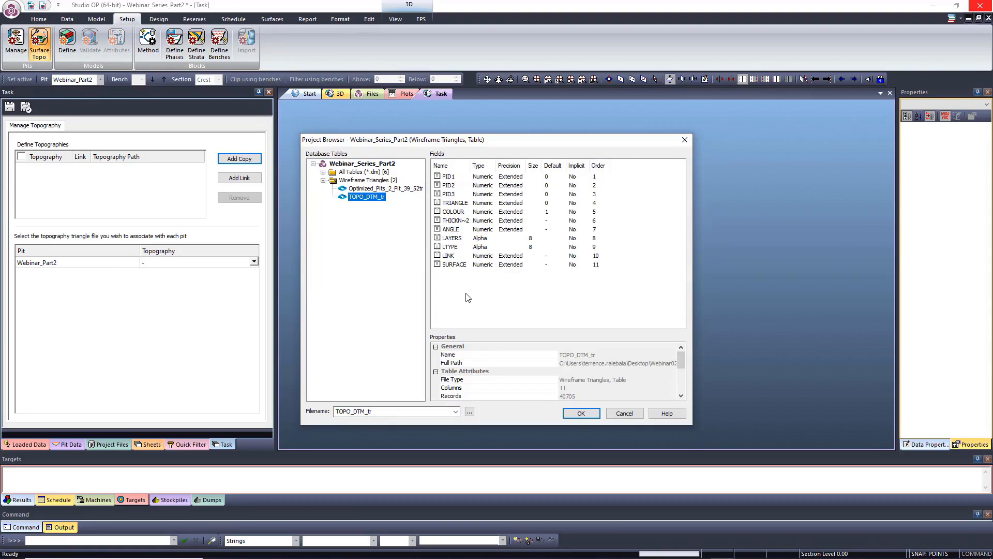
pyautogui.click(575, 414)
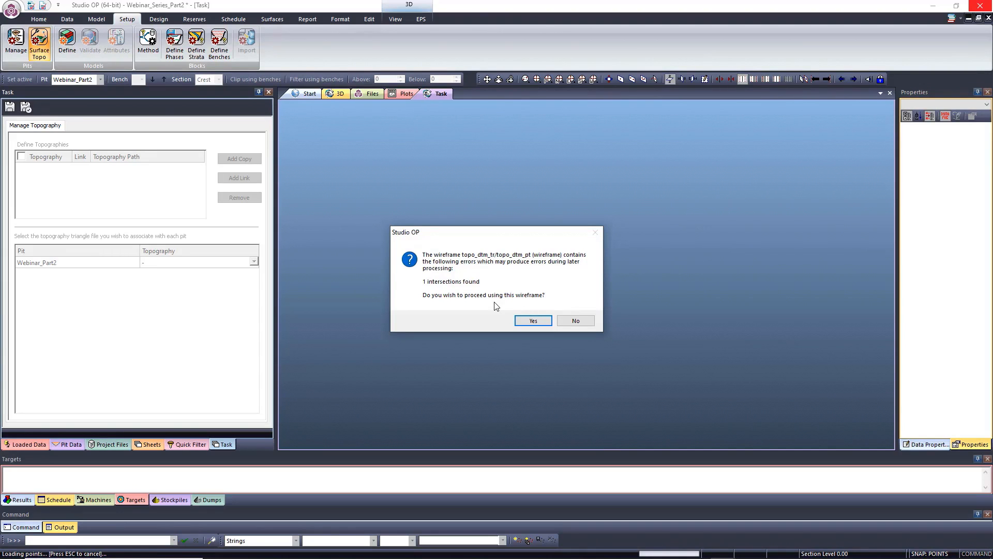
pyautogui.click(519, 320)
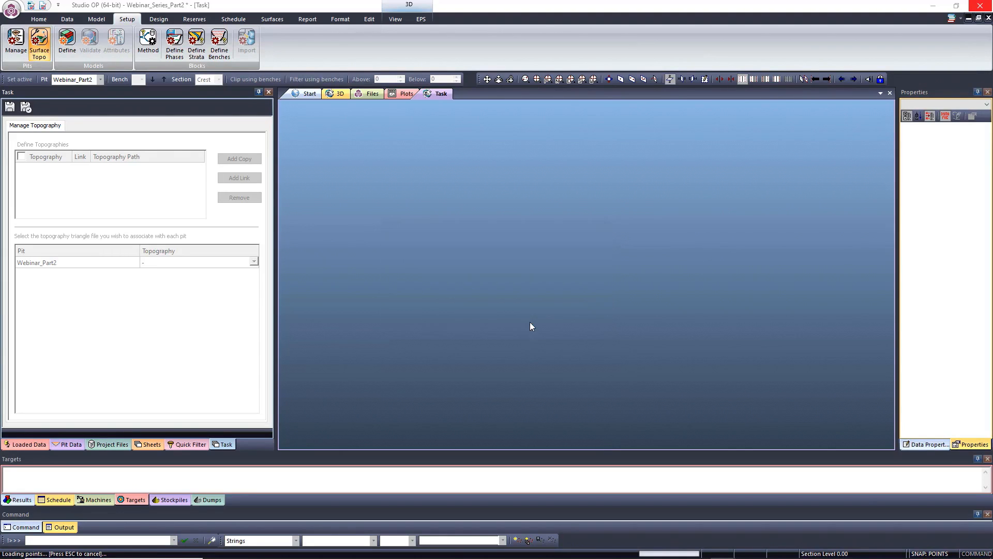
# Associate the topo_dtm_tr topography with the Webinar_Part2 pit and save the topography setup
pyautogui.click(254, 262)
pyautogui.click(254, 262)
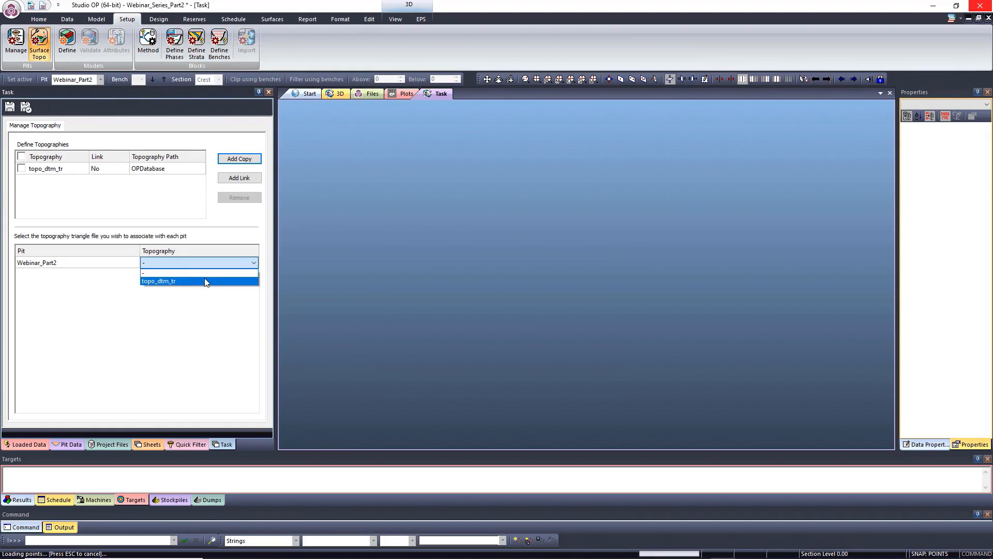
pyautogui.click(203, 281)
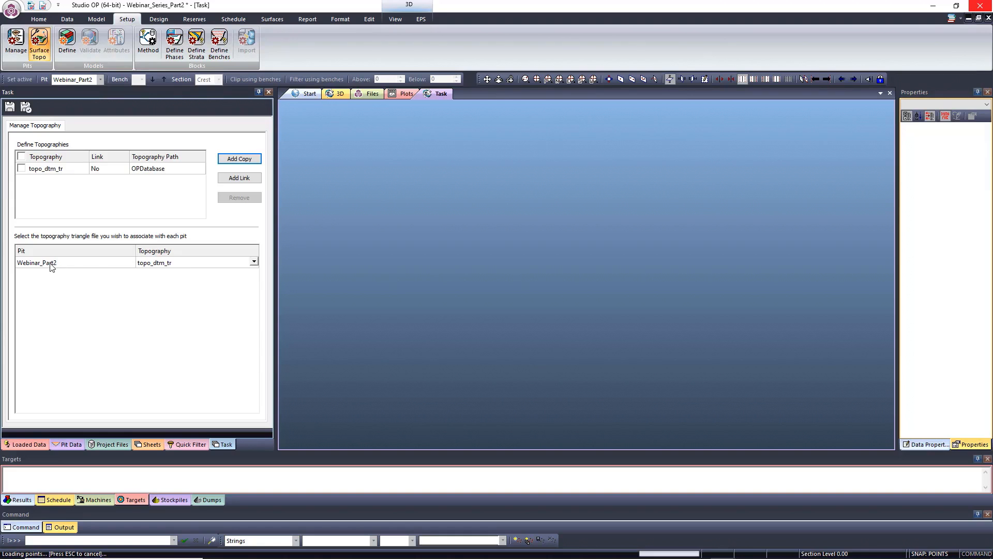
pyautogui.click(26, 107)
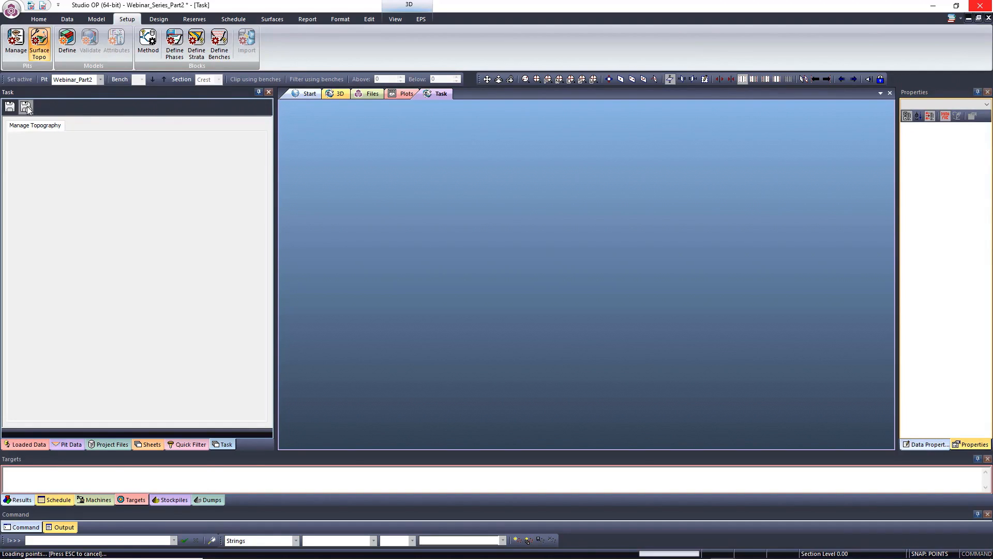
# Add a copy of the gold_copper_bm_5 1 PitLimited block model as a planning model
pyautogui.click(68, 43)
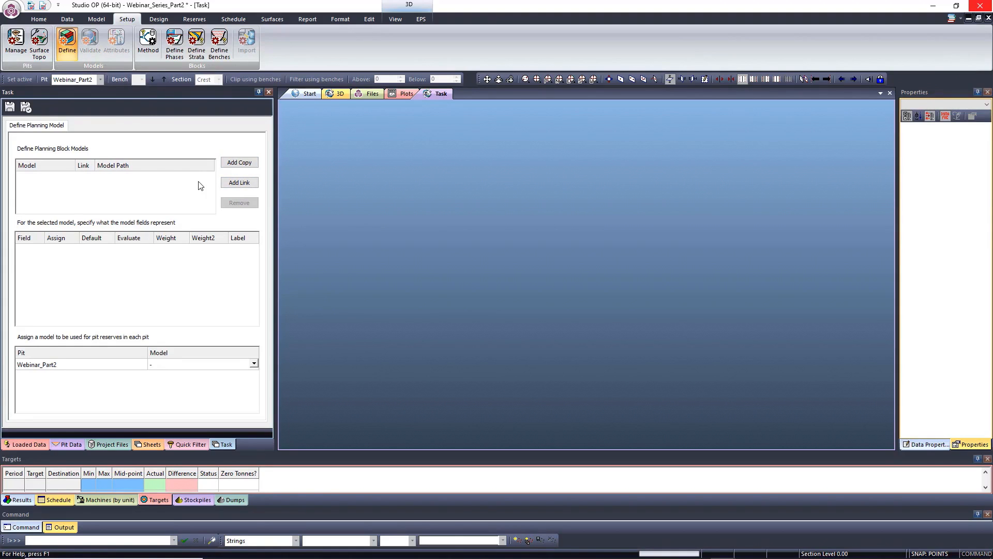
pyautogui.click(239, 162)
pyautogui.click(373, 188)
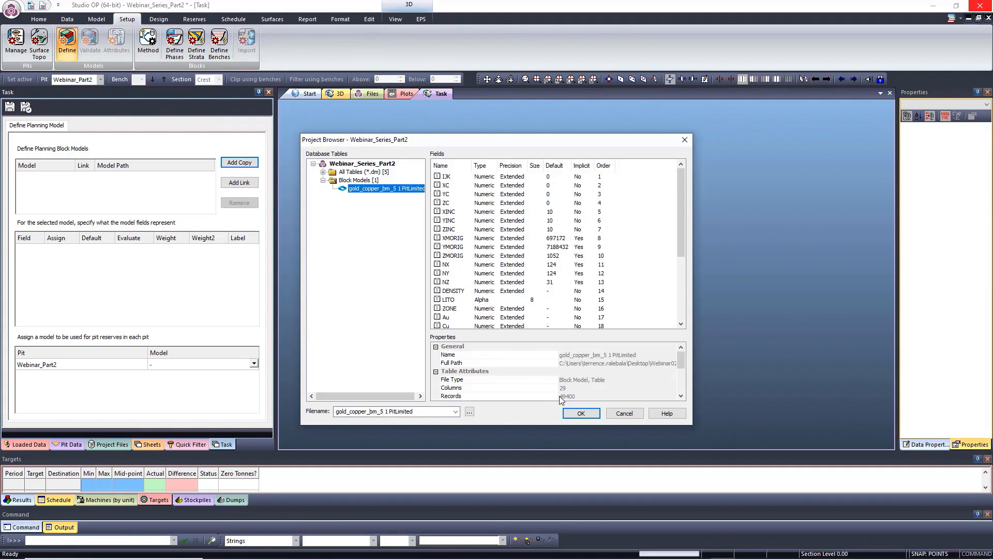
pyautogui.click(581, 413)
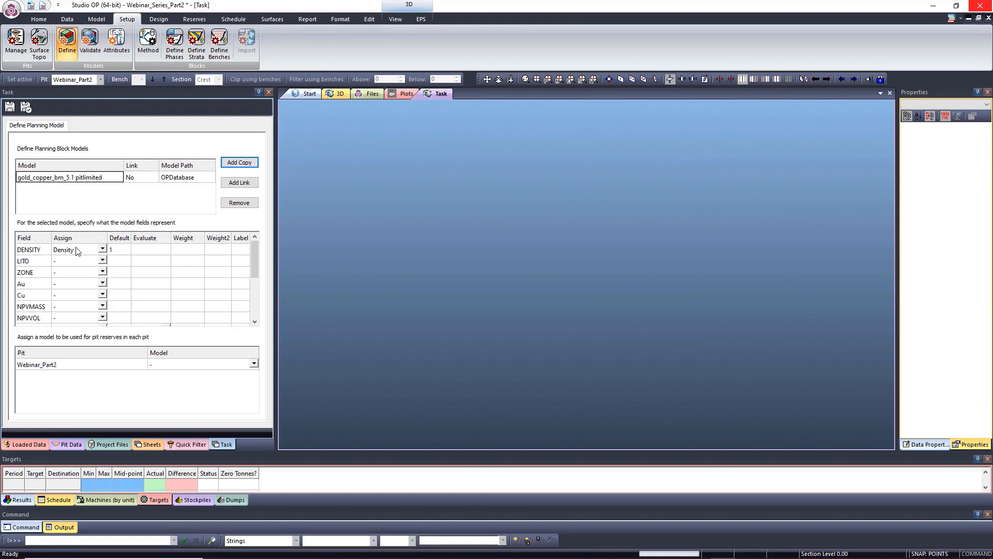
# Assign the planning model's ZONE field as Slope Region and its Au and Cu fields as Grade
pyautogui.click(102, 272)
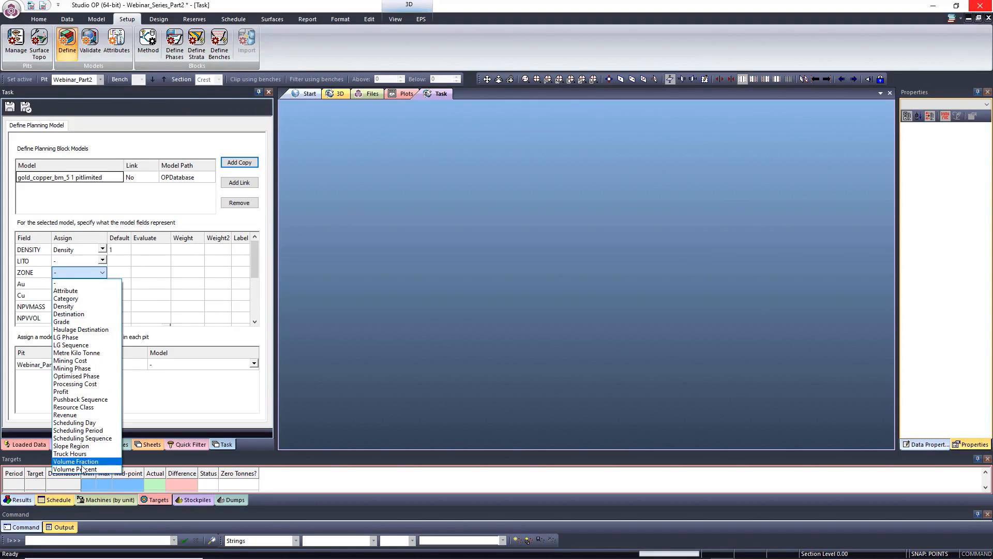
pyautogui.click(78, 447)
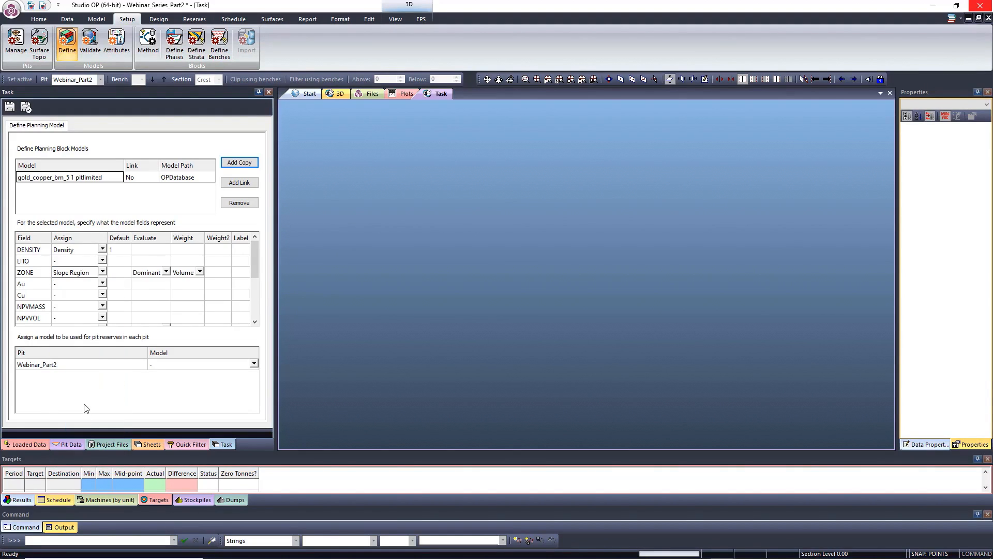
pyautogui.click(104, 284)
pyautogui.click(103, 284)
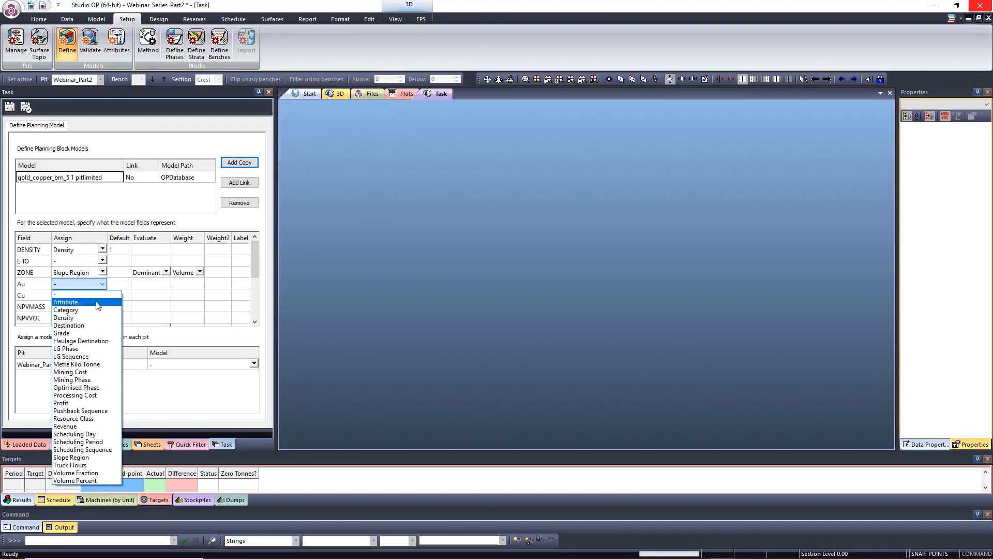
pyautogui.click(64, 333)
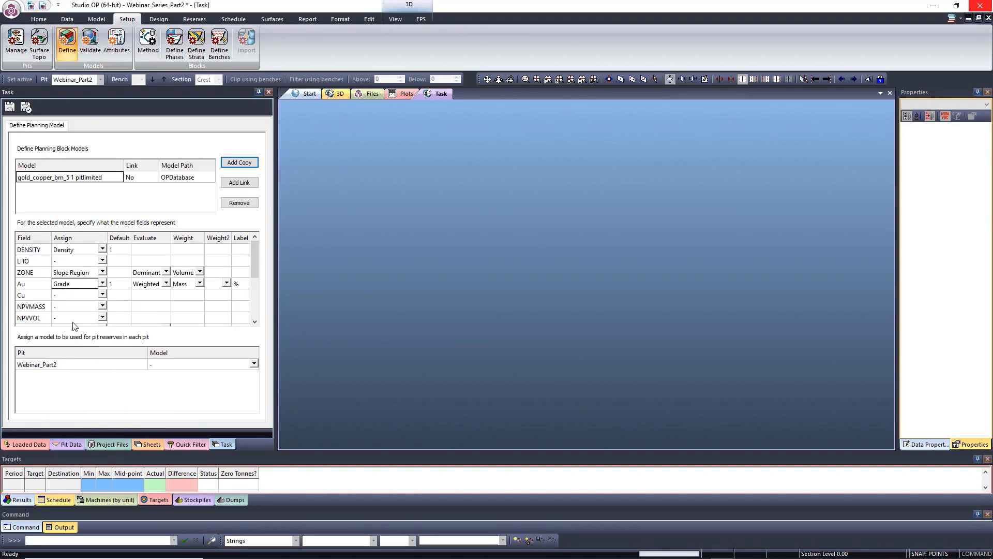
pyautogui.click(104, 295)
pyautogui.click(103, 295)
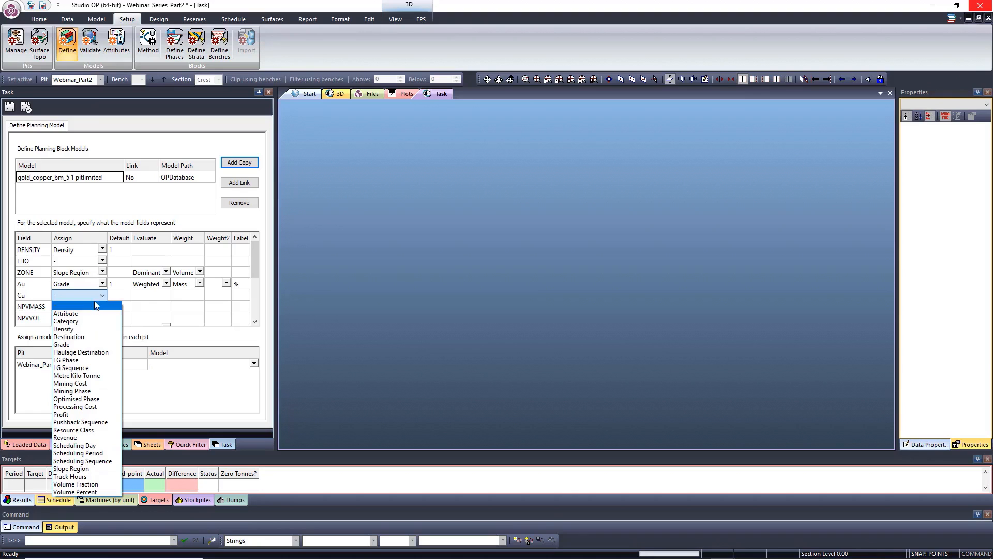
pyautogui.click(79, 346)
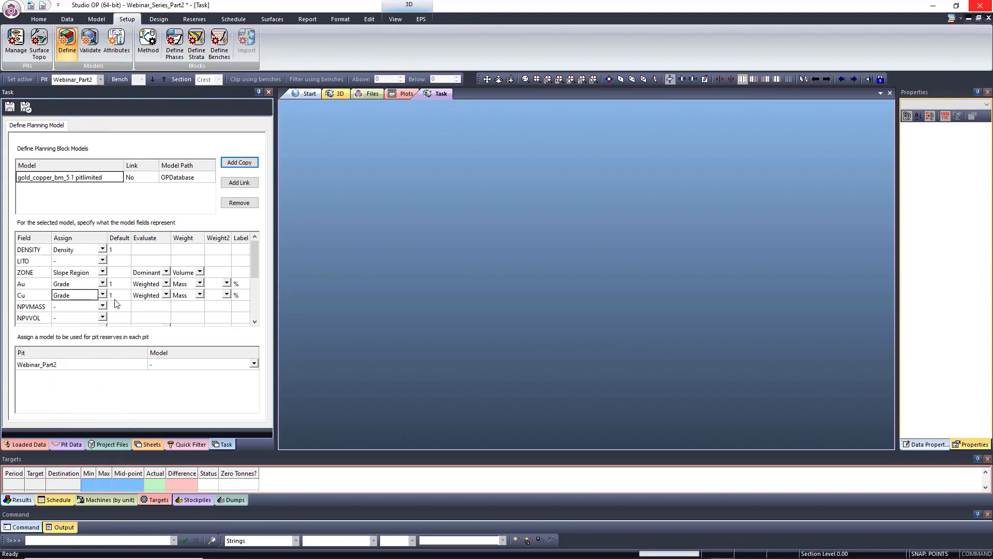
# Assign the gold_copper_bm_5 1 pitlimited model to the Webinar_Part2 pit for reserves and save the planning model definition
pyautogui.click(255, 366)
pyautogui.click(253, 364)
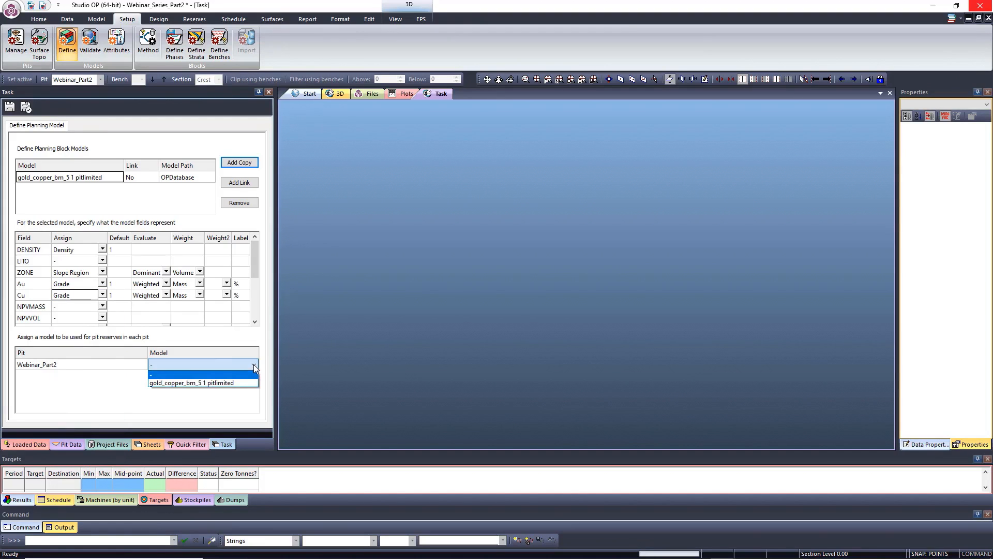
pyautogui.click(216, 379)
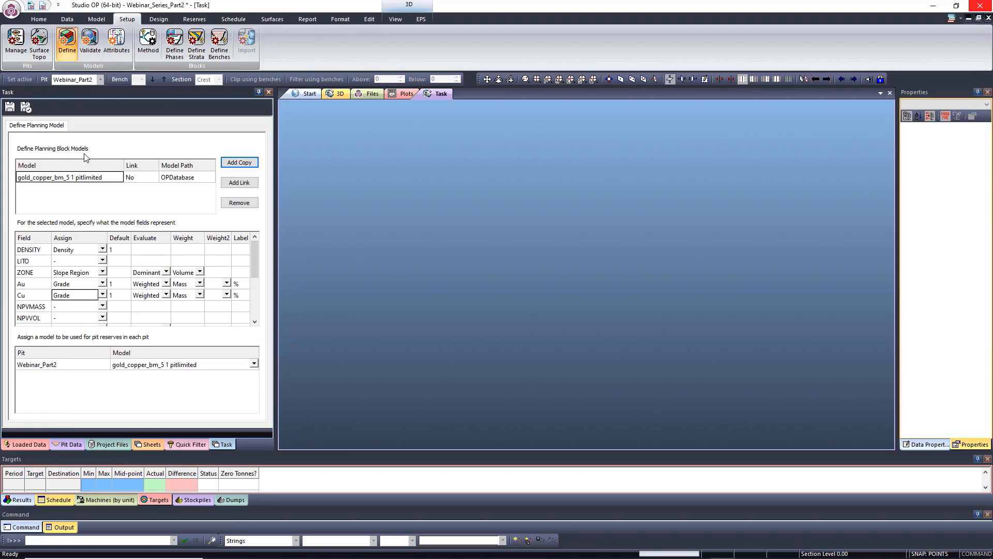
pyautogui.click(27, 111)
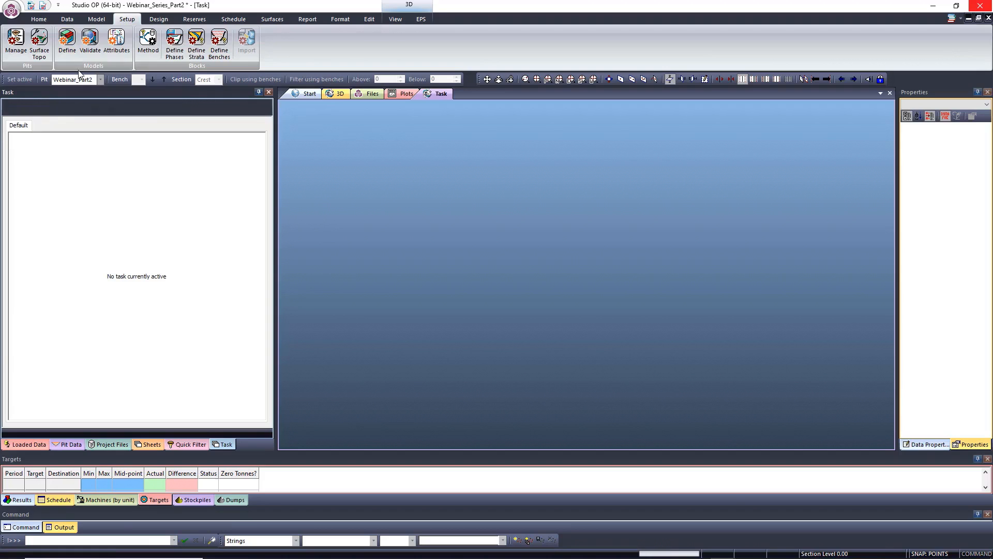
# Check the gold_copper_bm_5 1 pitlimited planning model for absent and negative values, and review the mining phases of Webinar_Part2
pyautogui.click(90, 49)
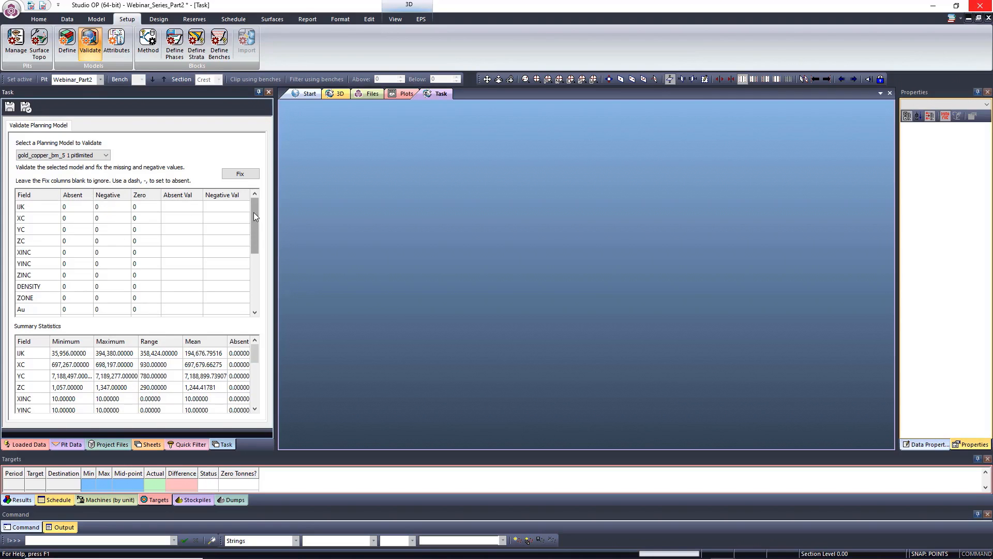
pyautogui.moveTo(255, 209)
pyautogui.mouseDown()
pyautogui.moveTo(252, 275)
pyautogui.moveTo(255, 205)
pyautogui.mouseUp()
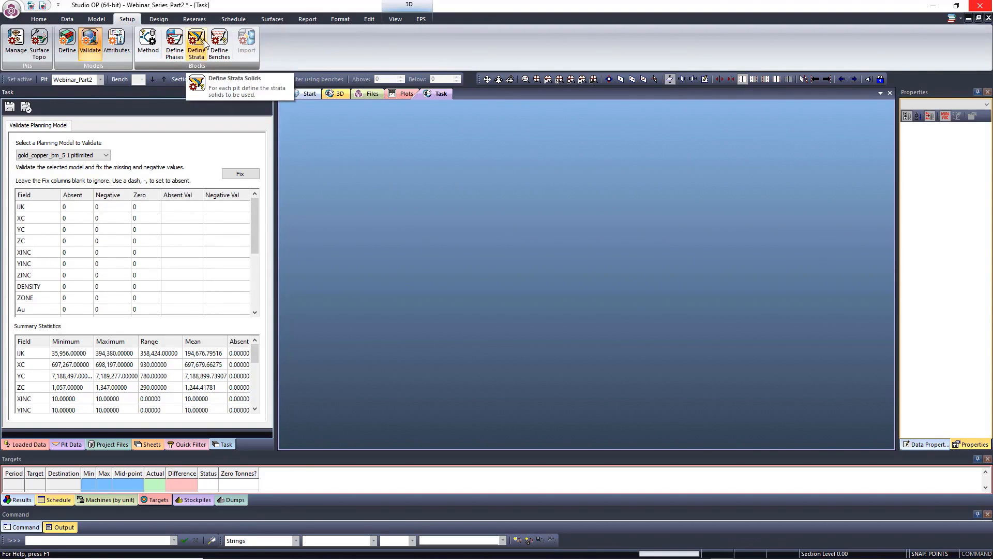
pyautogui.click(176, 52)
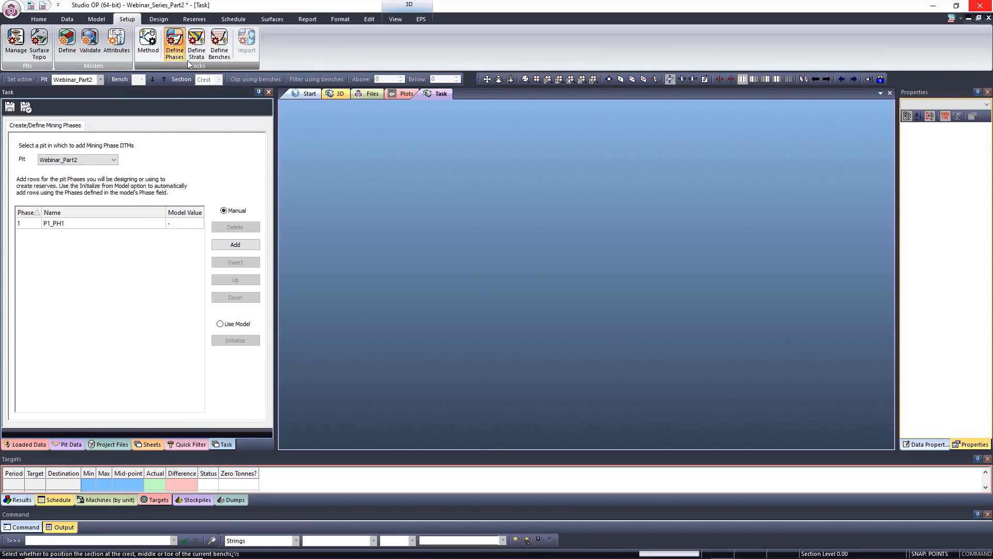
# Generate the Webinar_Part2 benches by elevation from the planning model, labelled by crest, and save the bench definition
pyautogui.click(219, 47)
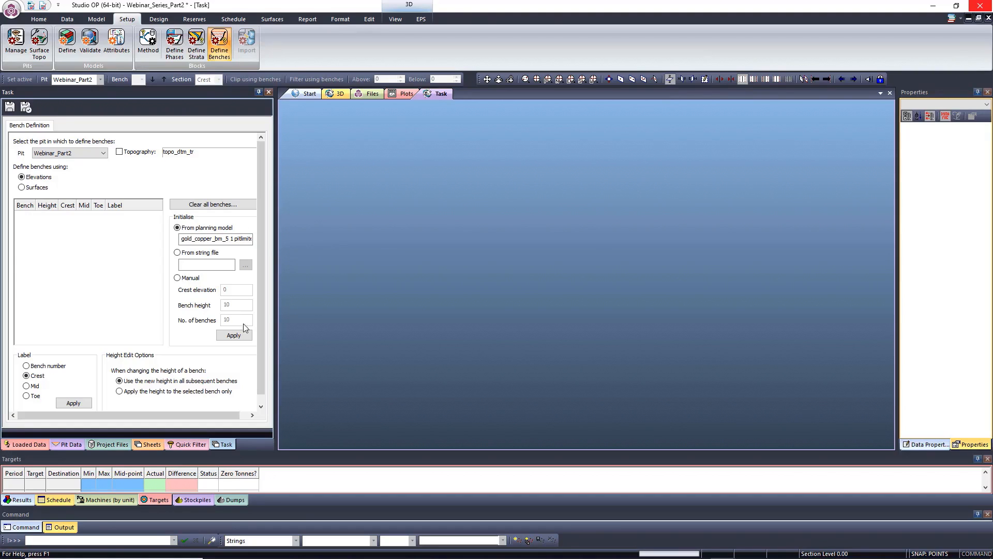
pyautogui.click(236, 337)
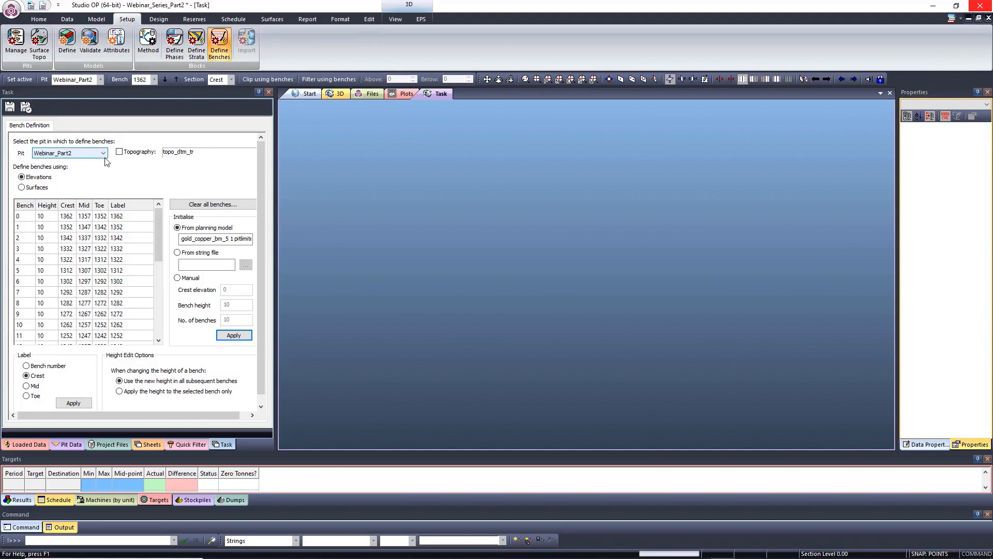
pyautogui.click(26, 108)
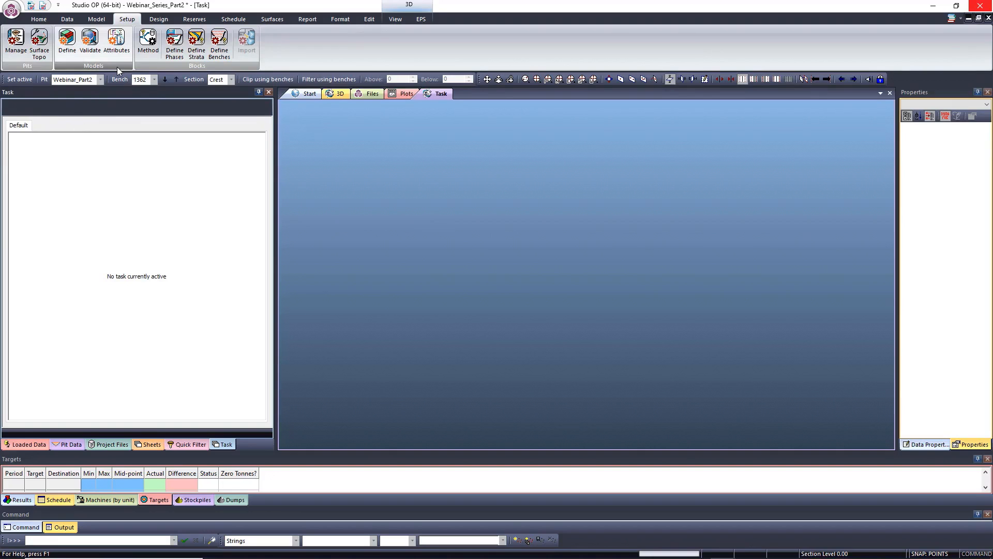
# Define the pit slope regions from the planning model, using ZONE as the region ID
pyautogui.click(154, 22)
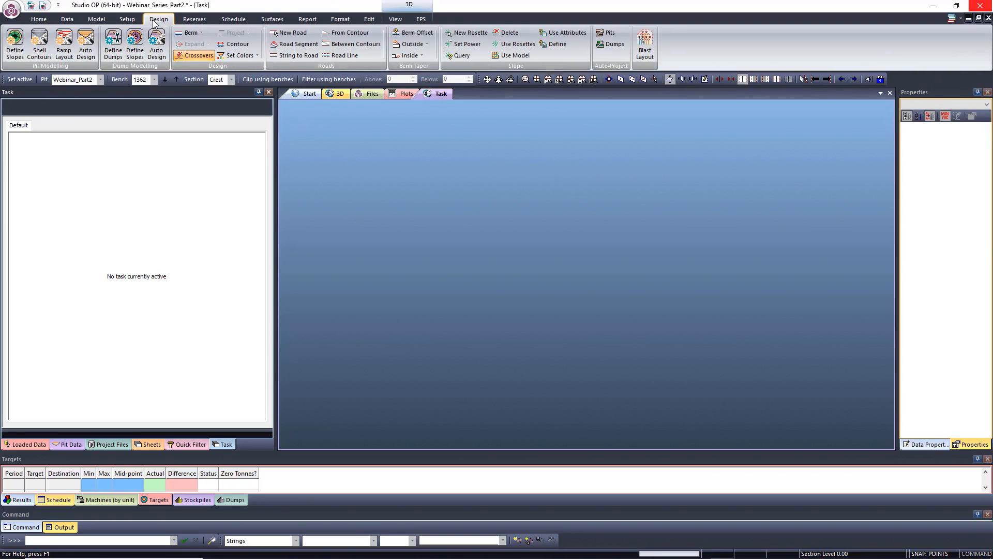
pyautogui.click(15, 44)
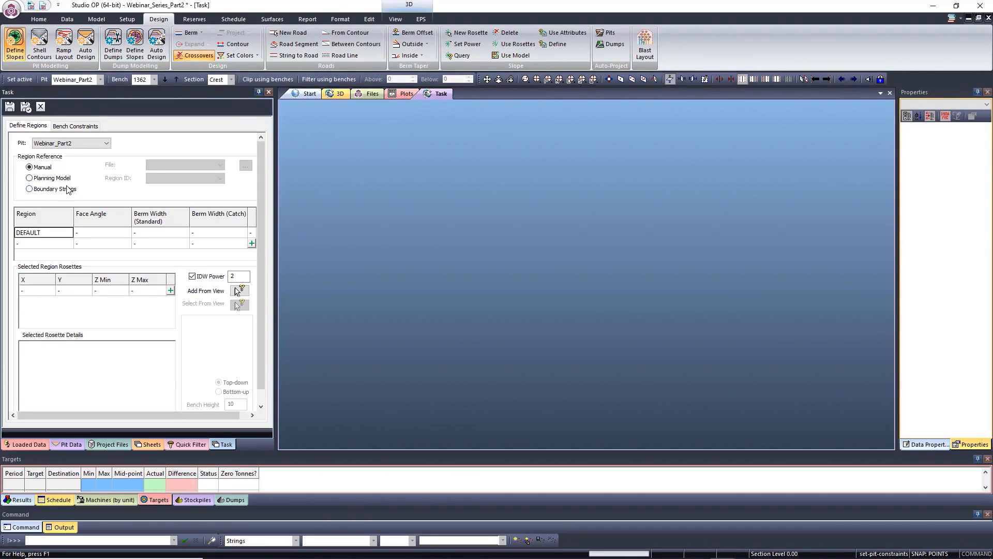
pyautogui.click(30, 179)
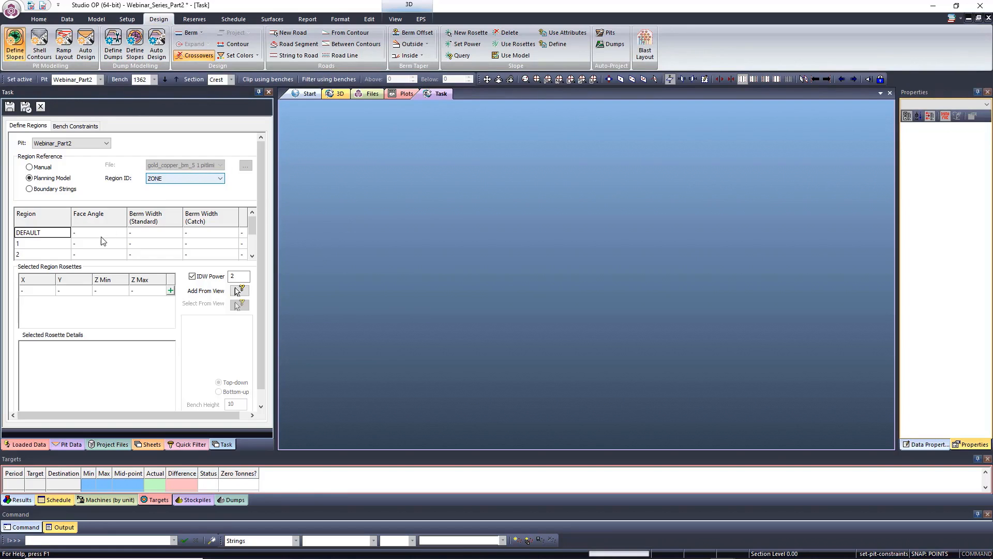
# Set the DEFAULT slope region to a face angle of 89 with standard and catch berm widths of 0
pyautogui.click(89, 235)
pyautogui.click(149, 238)
pyautogui.click(192, 236)
pyautogui.click(118, 235)
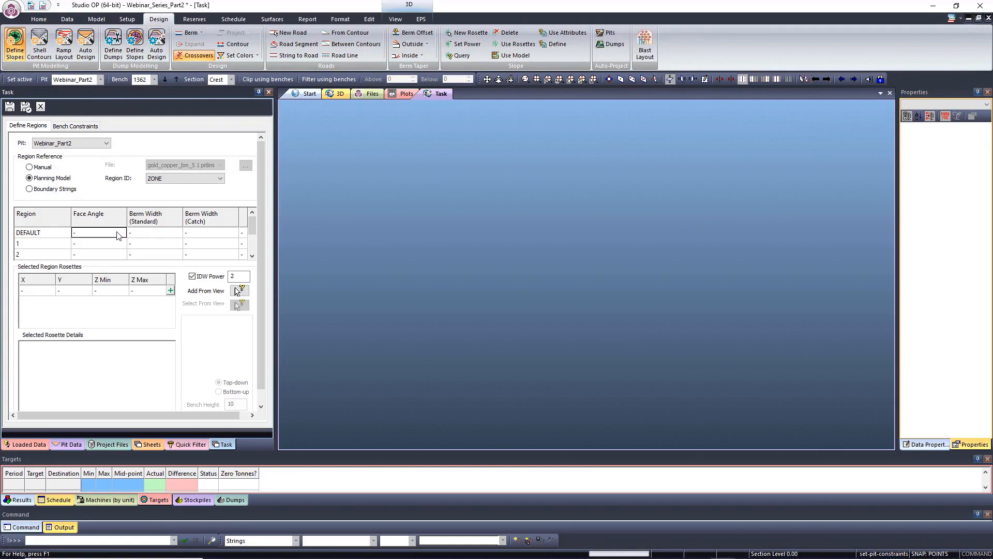
pyautogui.write('89')
pyautogui.click(138, 236)
pyautogui.write('0')
pyautogui.click(194, 236)
pyautogui.write('0')
# Set slope region 1 to a face angle of 30 with standard and catch berm widths of 4.1
pyautogui.click(102, 245)
pyautogui.write('30')
pyautogui.click(133, 248)
pyautogui.write('4')
pyautogui.click(191, 245)
pyautogui.write('4.1')
# Set slope region 2 to a face angle of 70, a standard berm width of 0 and a catch berm width of 6.7
pyautogui.click(95, 256)
pyautogui.click(253, 256)
pyautogui.write('70')
pyautogui.click(135, 245)
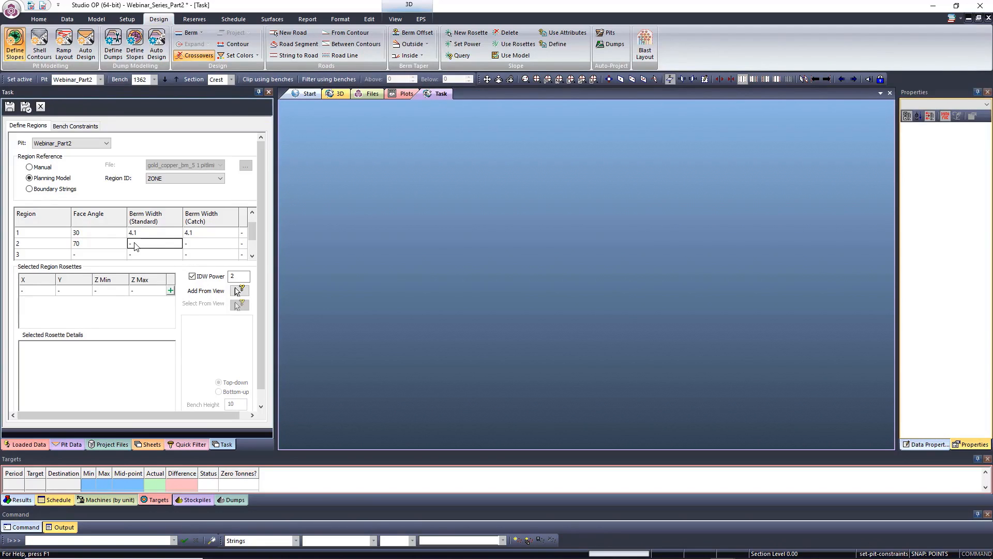
pyautogui.write('0')
pyautogui.click(192, 247)
pyautogui.write('6.7')
# Set slope region 3 to a face angle of 60 with standard and catch berm widths of 4.2
pyautogui.click(85, 254)
pyautogui.write('60')
pyautogui.click(133, 257)
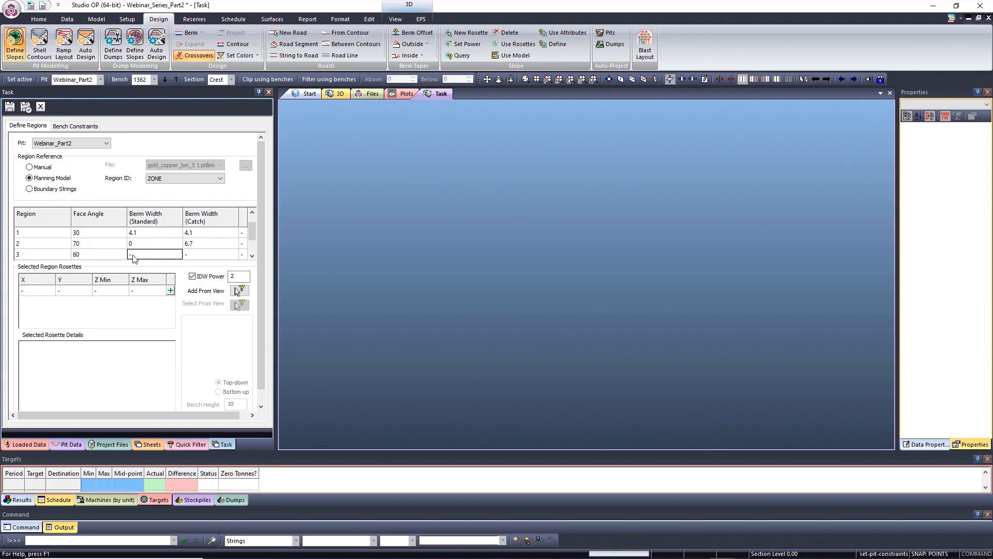
pyautogui.write('4.2')
pyautogui.click(193, 258)
pyautogui.write('4.2')
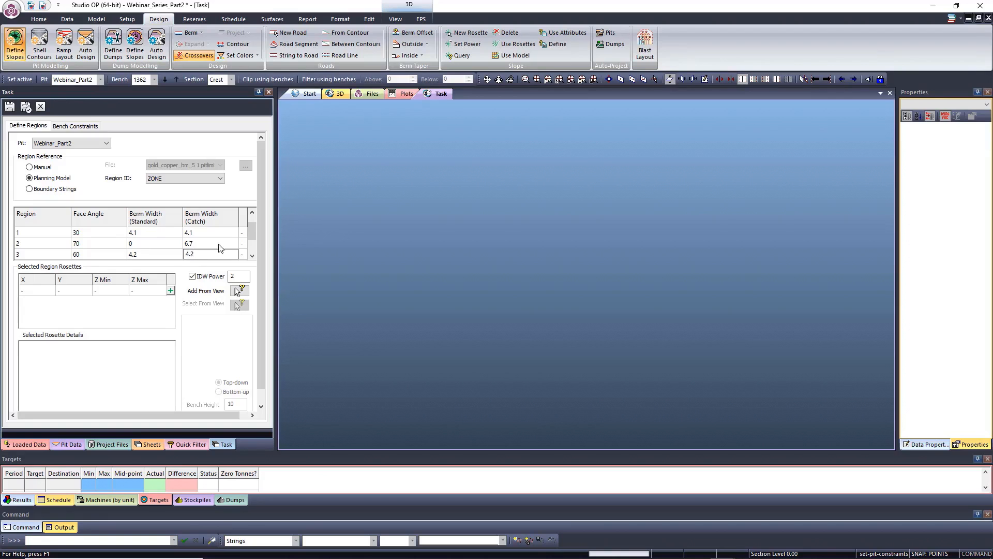
# Set slope region 4 to a face angle of 70, a standard berm width of 0 and a catch berm width of 6.7
pyautogui.click(252, 256)
pyautogui.click(252, 257)
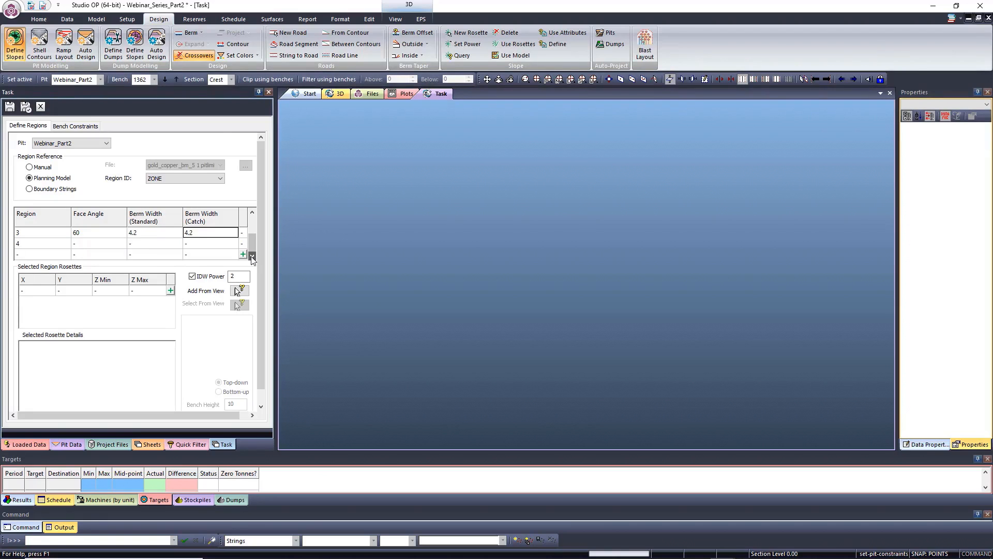
pyautogui.click(98, 243)
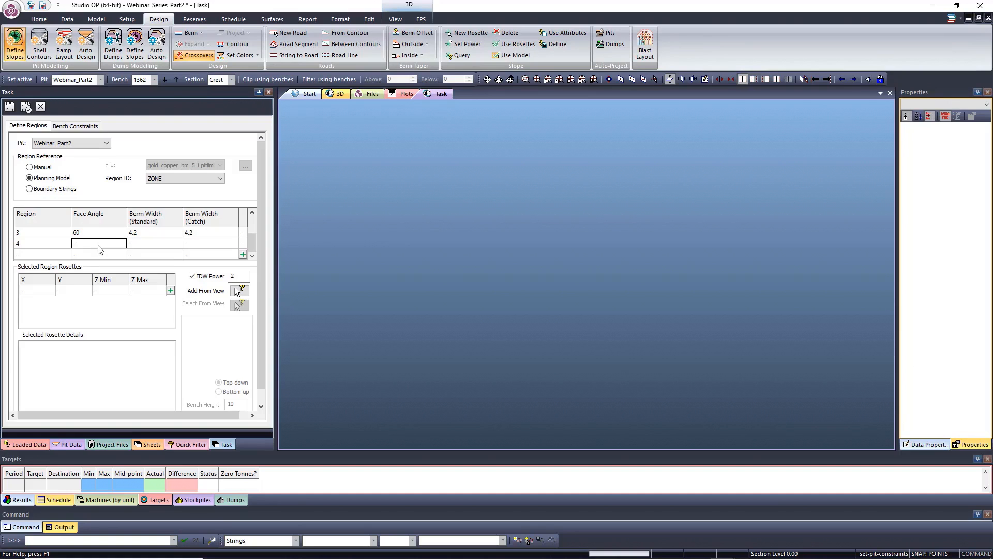
pyautogui.write('70')
pyautogui.click(138, 247)
pyautogui.write('0')
pyautogui.click(192, 247)
pyautogui.write('6.7')
pyautogui.click(250, 241)
pyautogui.moveTo(251, 243); pyautogui.dragTo(250, 222)
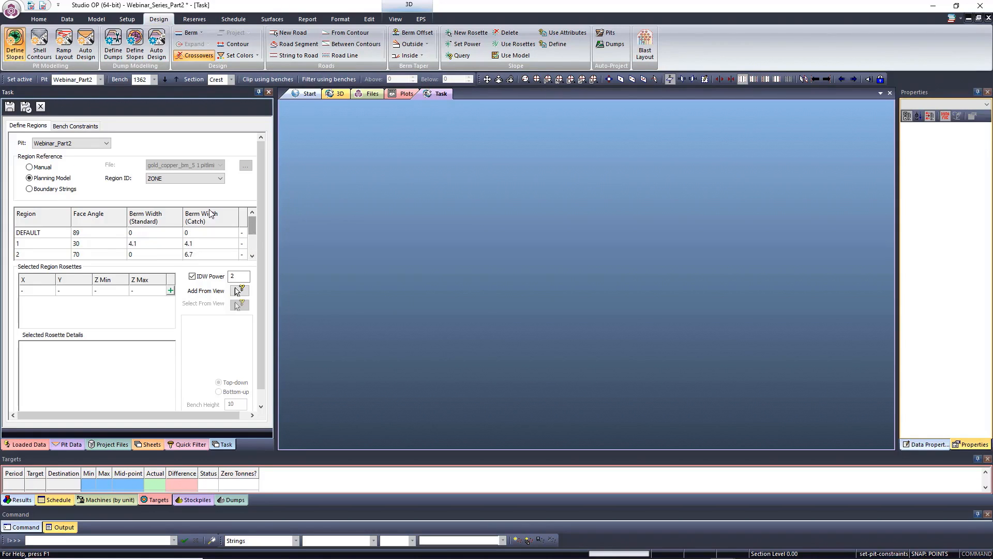
# Constrain one in every 2 benches from 1362 to 1062 to the Catch berm type and save the slope definition
pyautogui.click(76, 127)
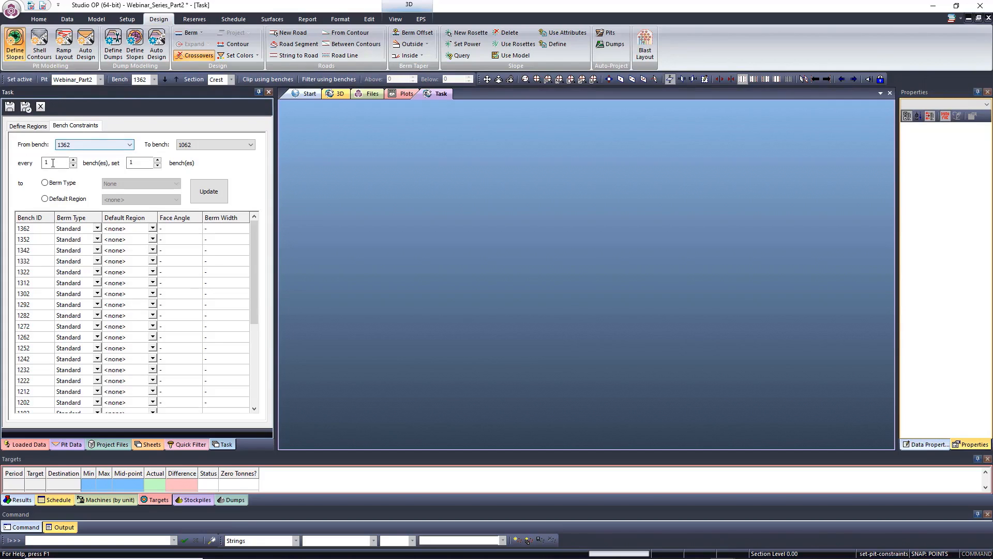
pyautogui.moveTo(50, 164); pyautogui.dragTo(39, 164)
pyautogui.write('2')
pyautogui.click(50, 184)
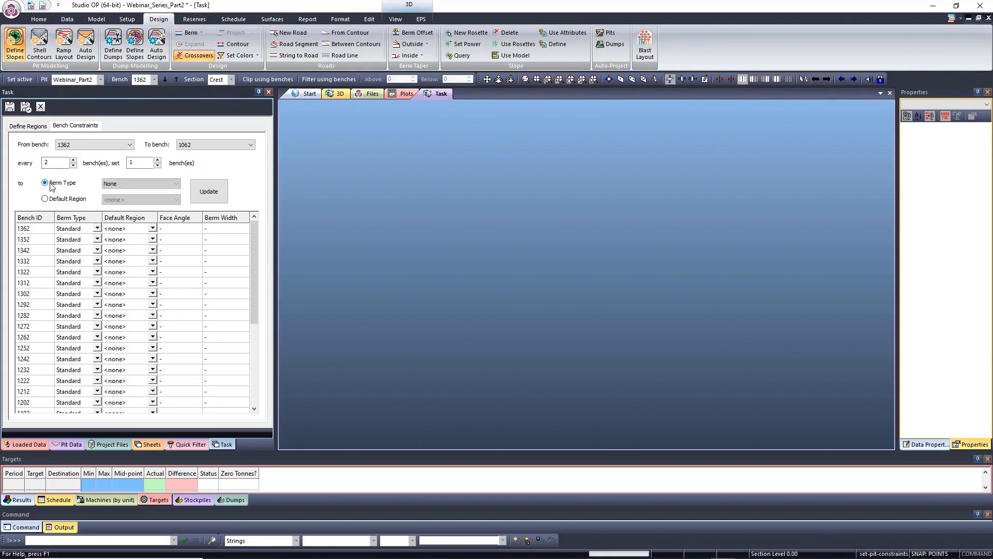
pyautogui.click(131, 182)
pyautogui.click(121, 195)
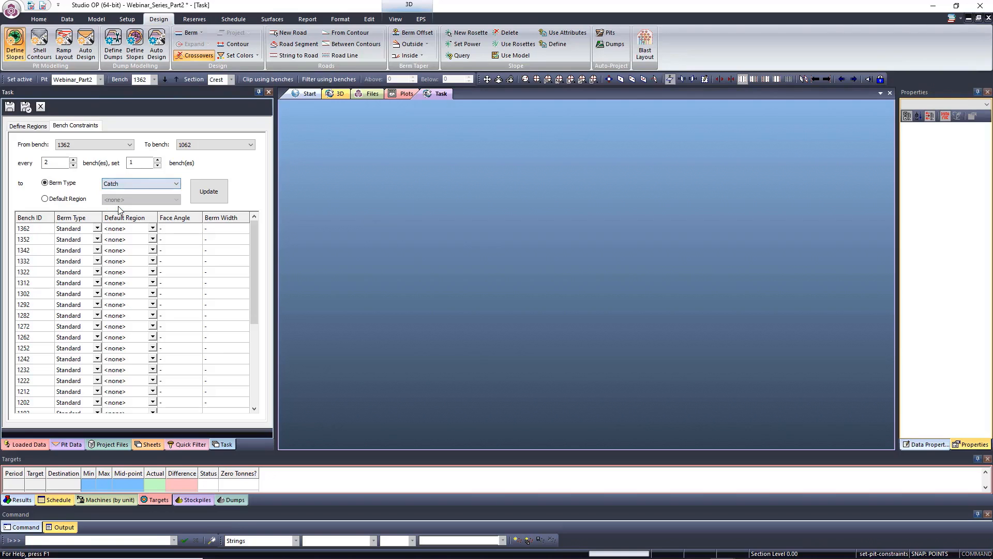
pyautogui.click(207, 193)
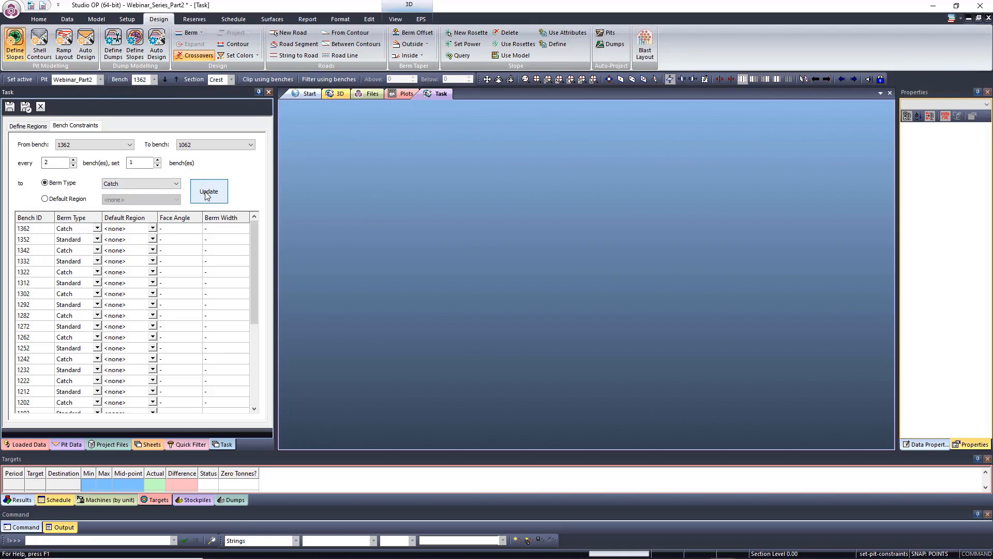
pyautogui.moveTo(253, 268); pyautogui.dragTo(253, 247)
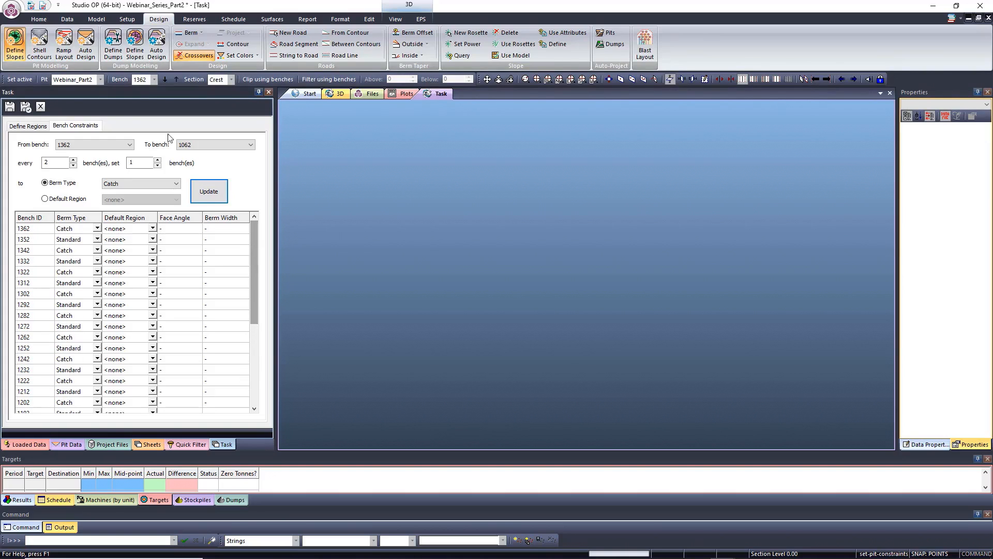
pyautogui.click(26, 107)
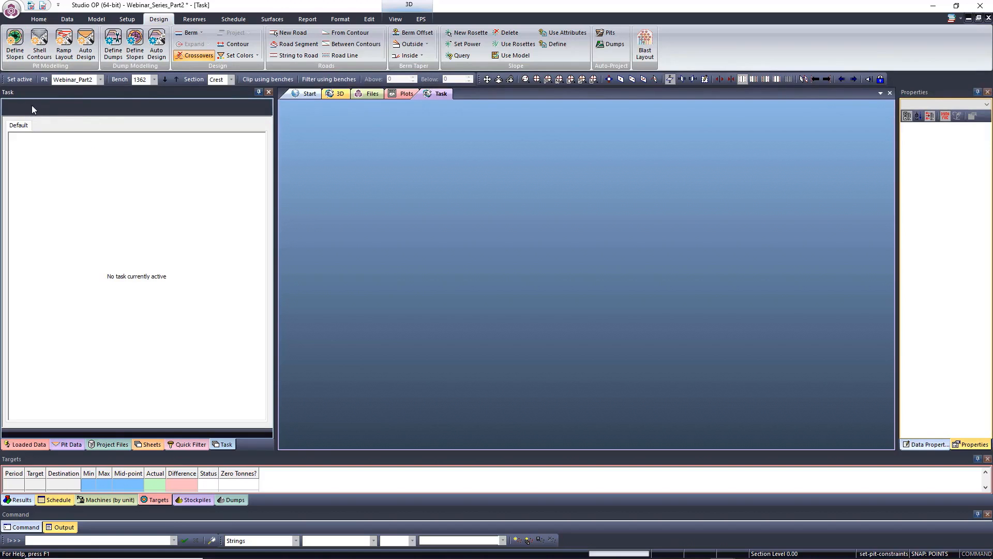
# Import the Optimized_Pits_2_Pit_39_52tr wireframe as the shell surface for phase P1_PH1
pyautogui.click(40, 47)
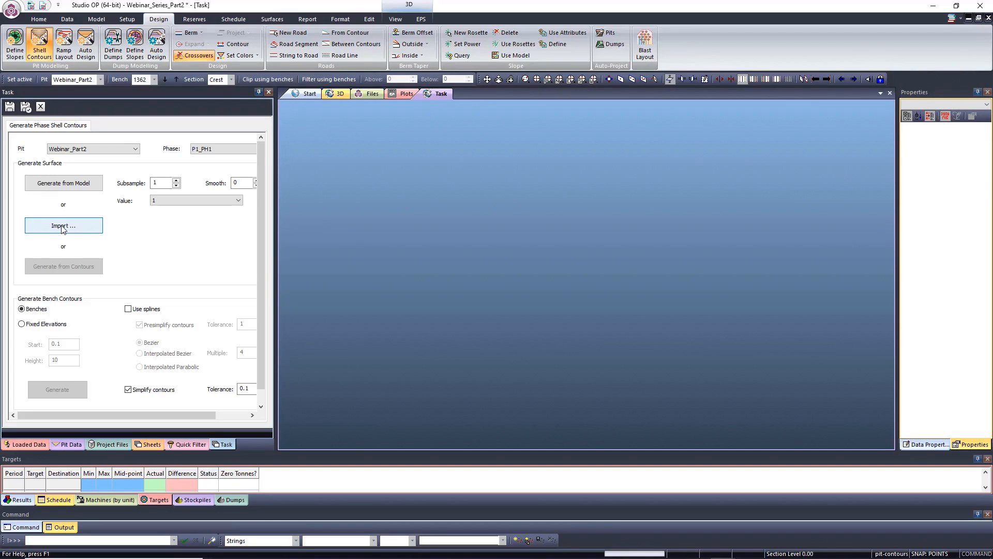
pyautogui.click(62, 229)
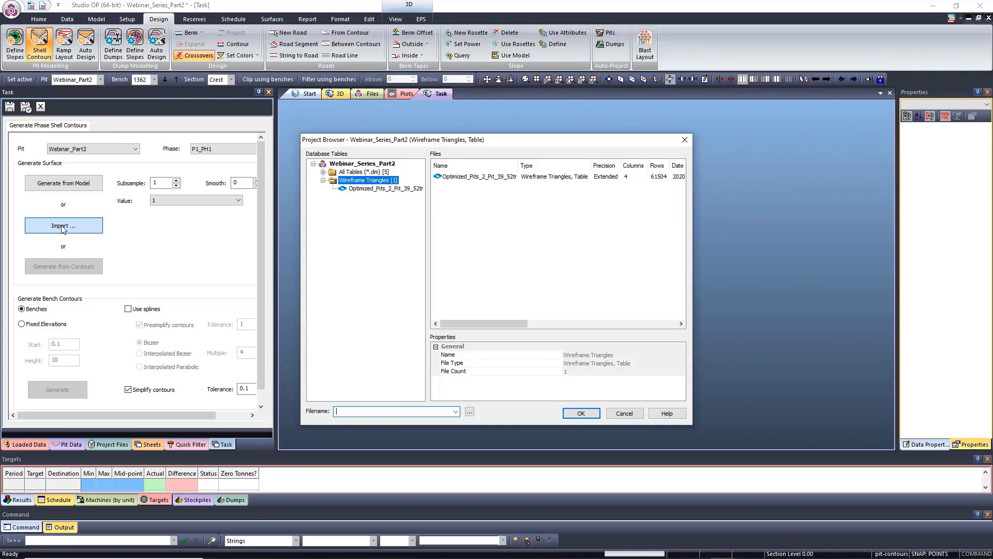
pyautogui.click(405, 190)
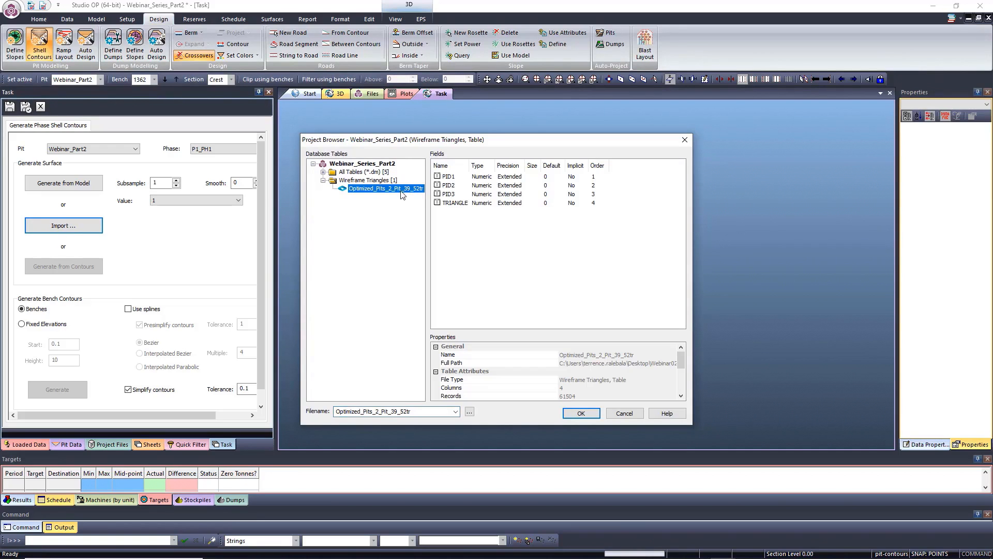
pyautogui.click(580, 412)
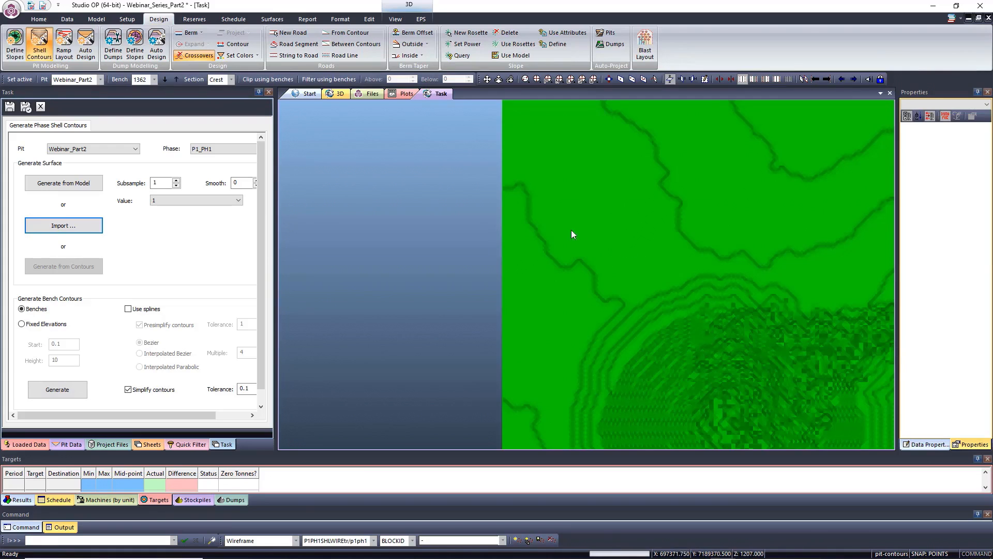
# Generate simplified contours at the benches from the imported pit shell with a tolerance of 0.1, and save the shell contours
pyautogui.scroll(-8, 455, 165)
pyautogui.scroll(2, 539, 220)
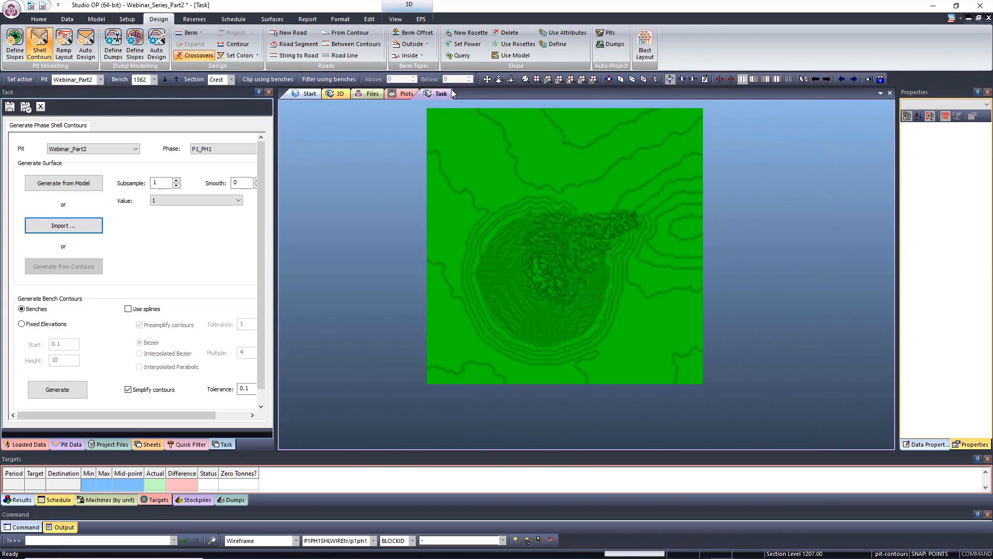
pyautogui.moveTo(546, 278); pyautogui.dragTo(657, 262)
pyautogui.click(64, 394)
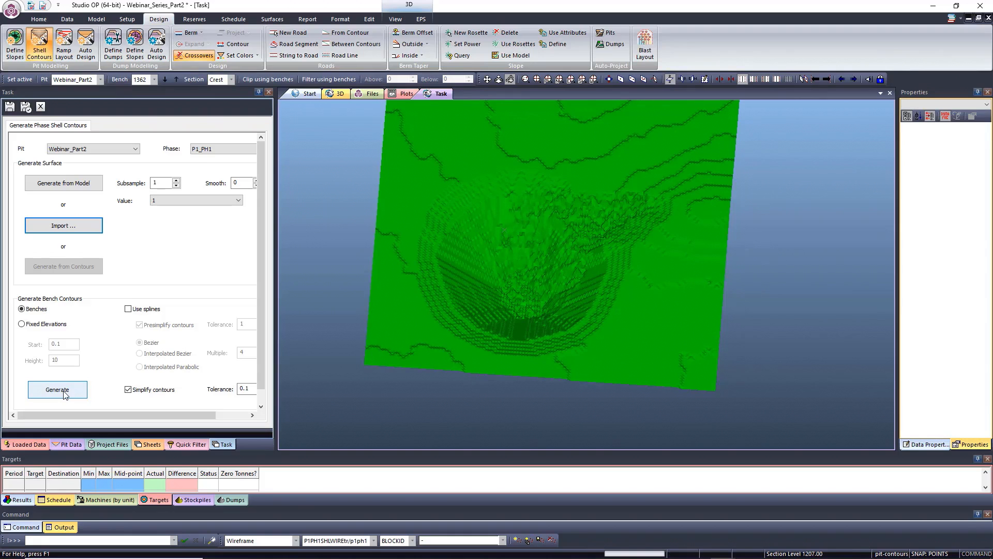
pyautogui.click(64, 395)
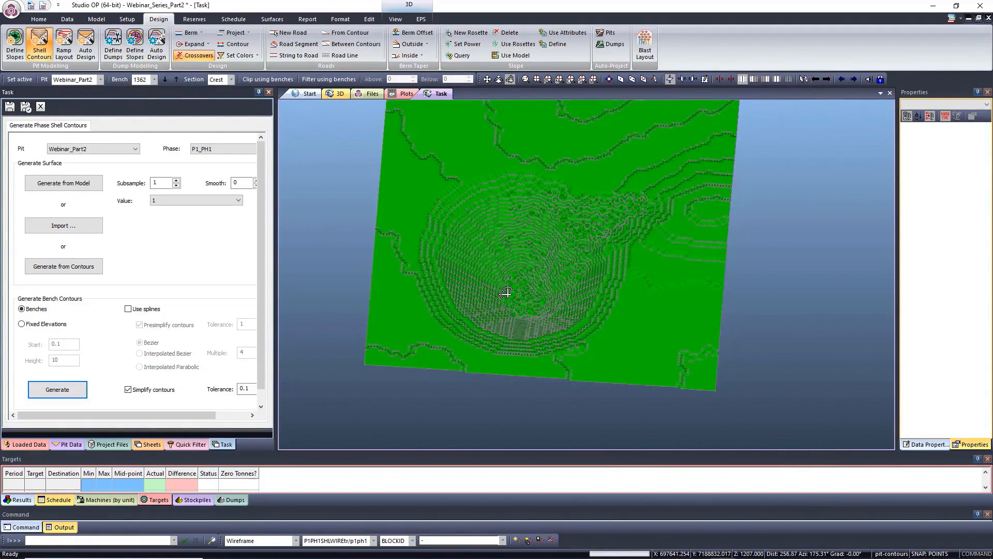
pyautogui.moveTo(507, 280); pyautogui.dragTo(533, 289)
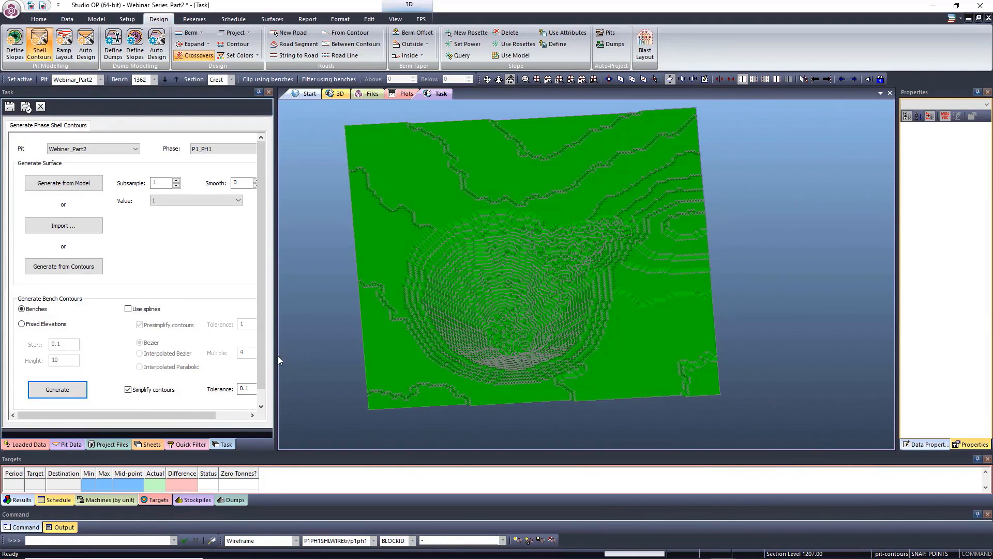
pyautogui.moveTo(278, 356); pyautogui.dragTo(300, 352)
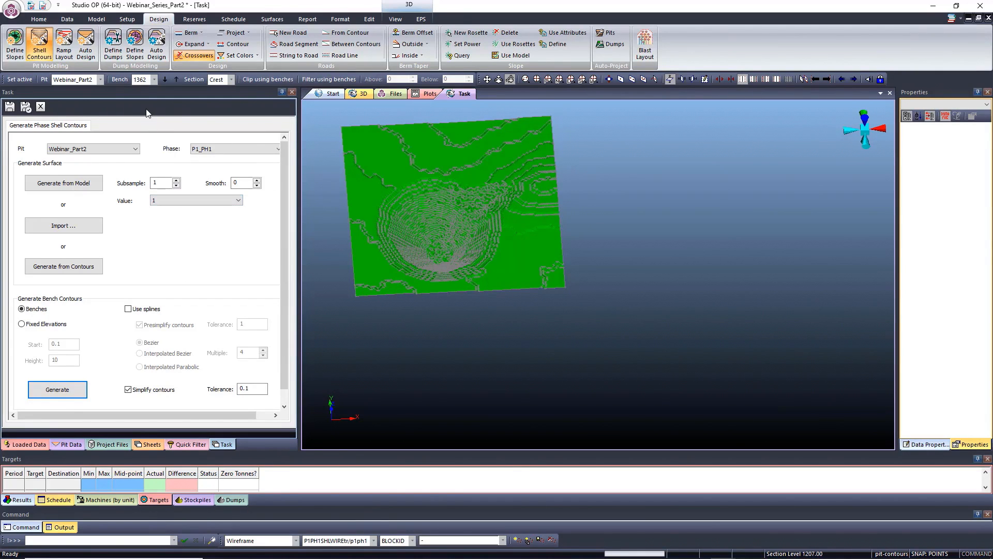
pyautogui.click(64, 55)
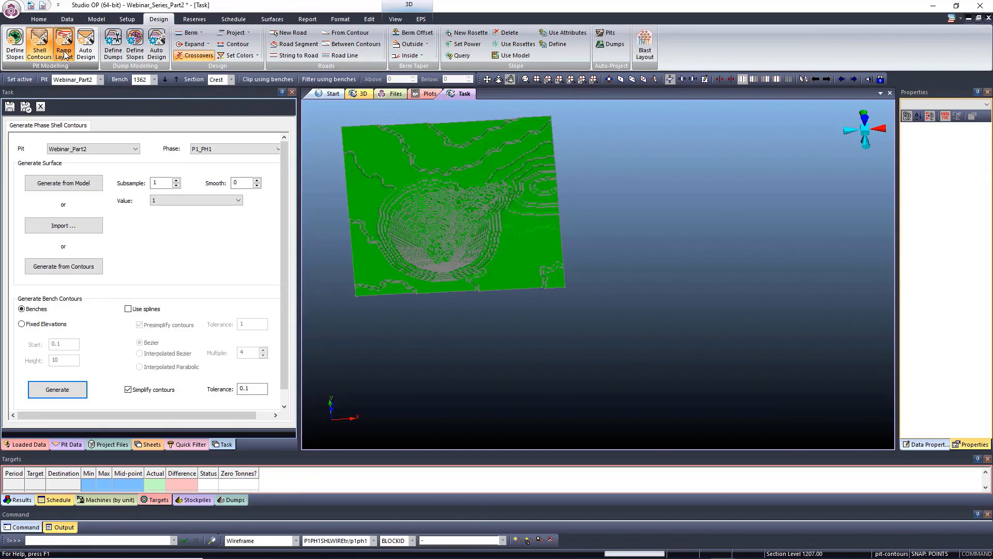
pyautogui.click(25, 107)
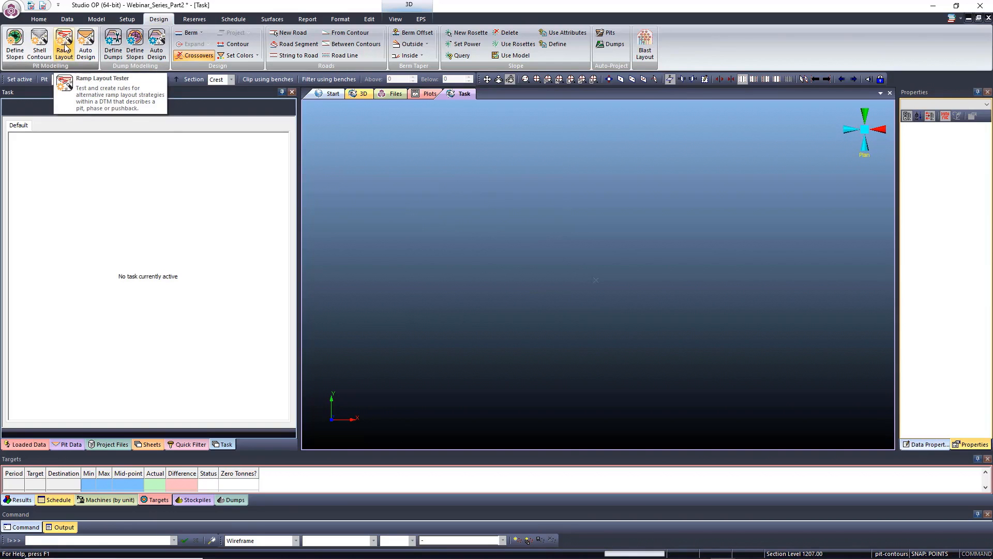
# In the ramp layout tester, define a new upward road named Test_1 with a gradient of 10 % and a width of 15
pyautogui.click(66, 51)
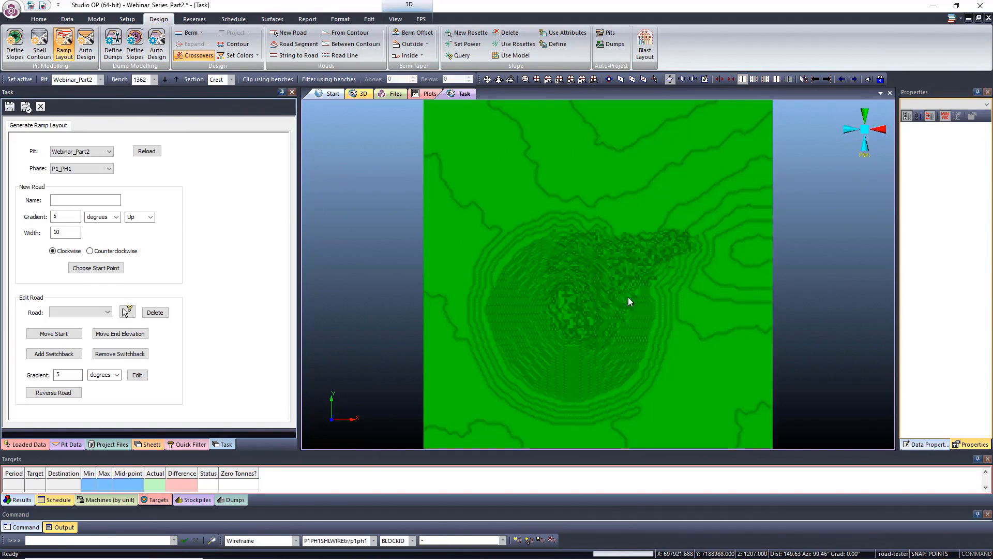
pyautogui.click(71, 200)
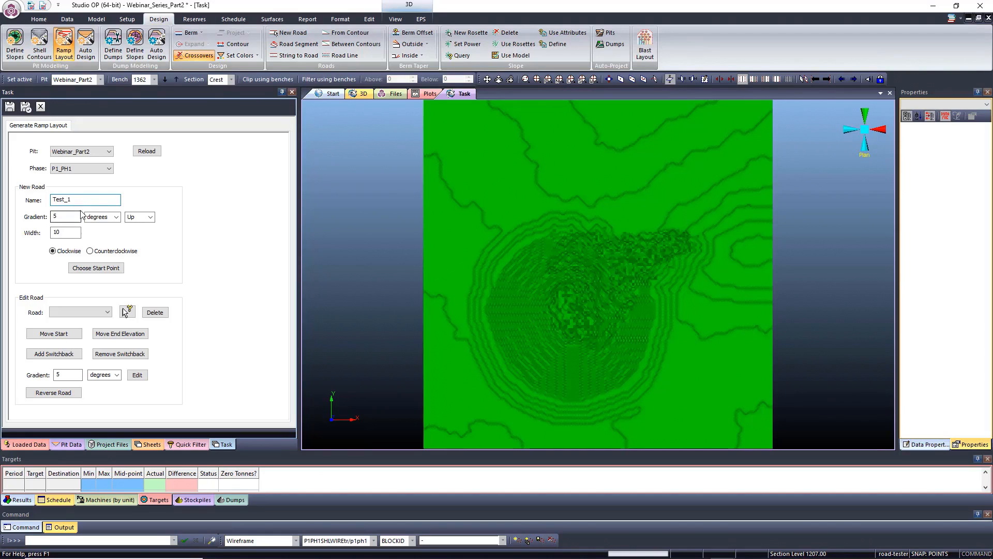
pyautogui.moveTo(60, 216); pyautogui.dragTo(50, 221)
pyautogui.write('10')
pyautogui.press('Tab')
pyautogui.click(117, 217)
pyautogui.click(100, 224)
pyautogui.click(72, 231)
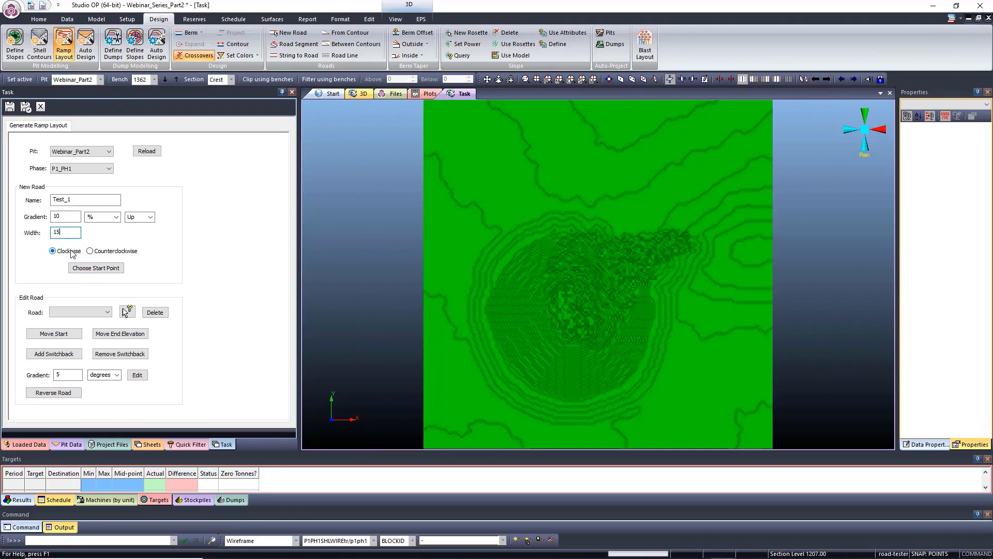
# Generate the clockwise Test_1 ramp from a start point near the pit floor, and save the layout while switching to automated pit design
pyautogui.click(91, 273)
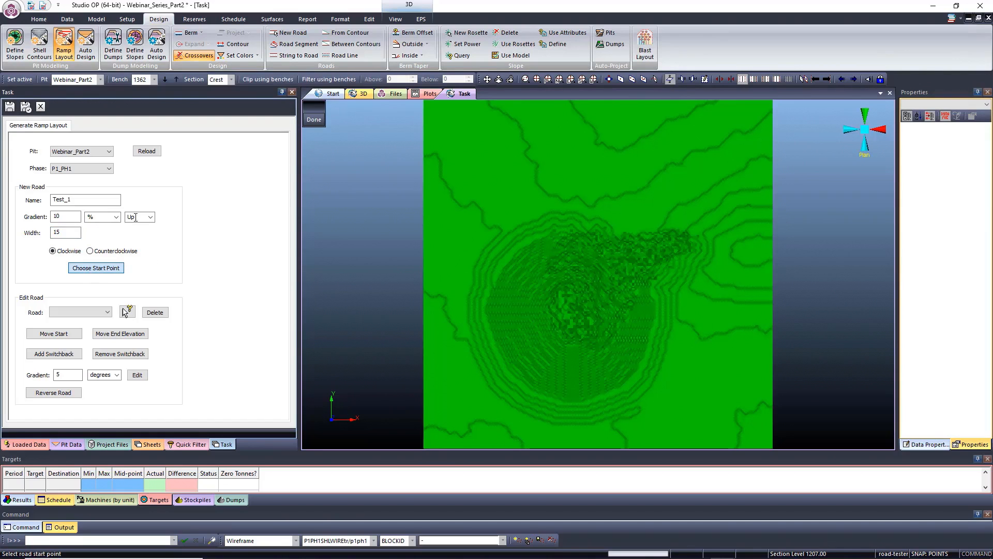
pyautogui.click(552, 294)
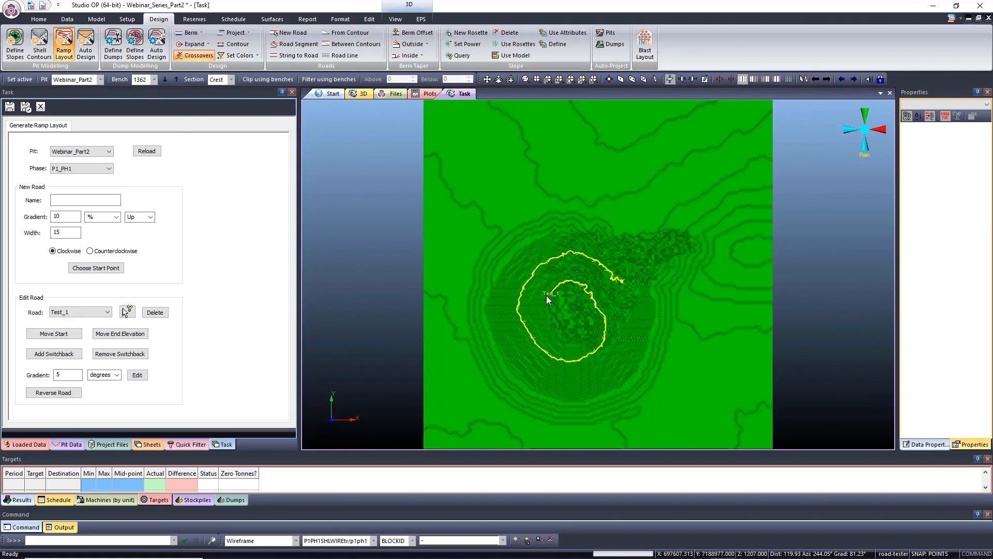
pyautogui.click(510, 80)
pyautogui.moveTo(566, 288); pyautogui.dragTo(571, 315)
pyautogui.scroll(5, 566, 309)
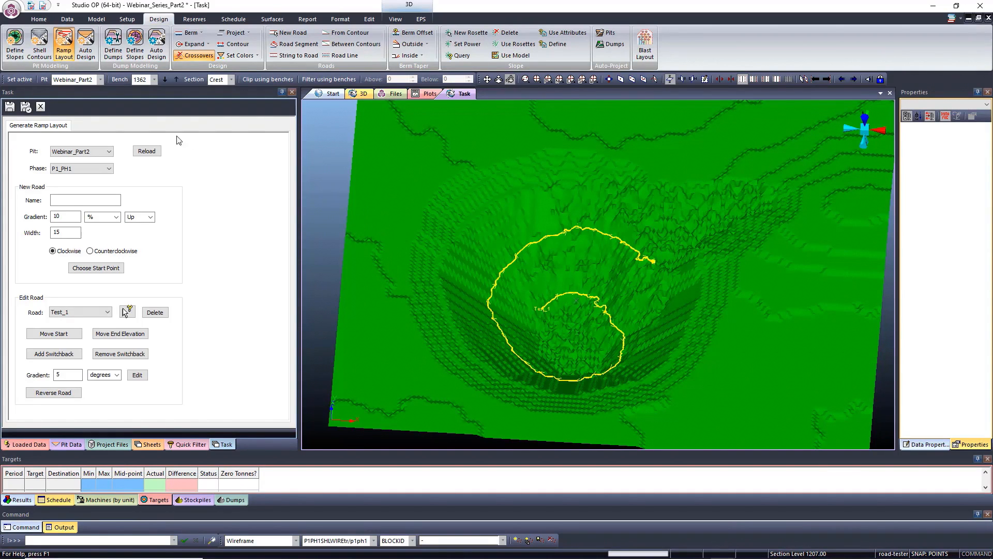
pyautogui.click(86, 50)
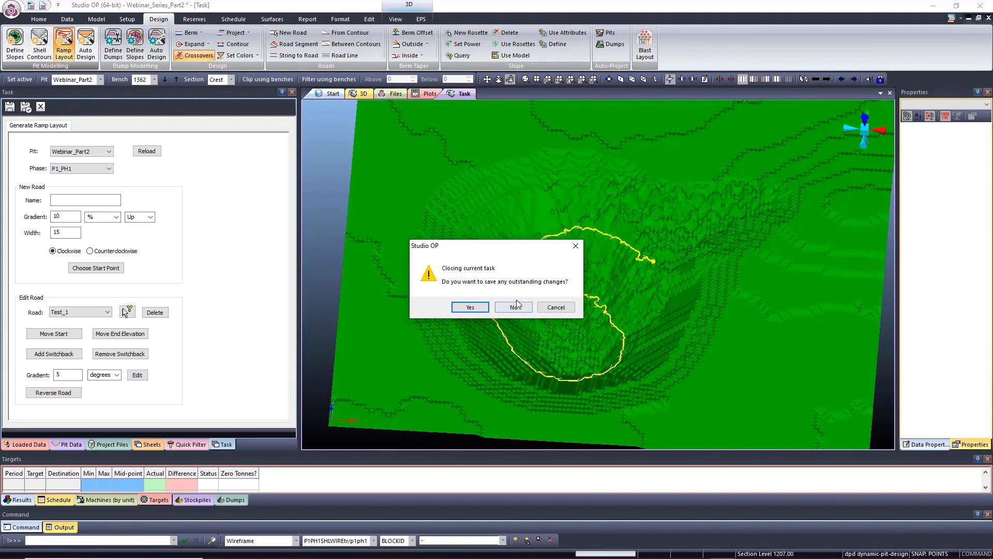
pyautogui.click(470, 307)
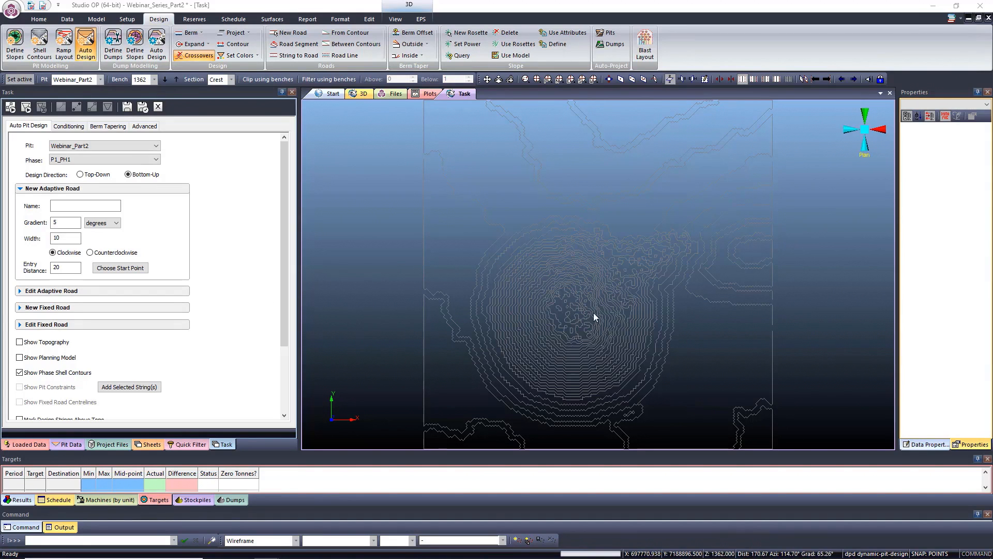
# Inspect the phase shell contours in 3D and hide them to leave only the pit base string displayed
pyautogui.click(510, 79)
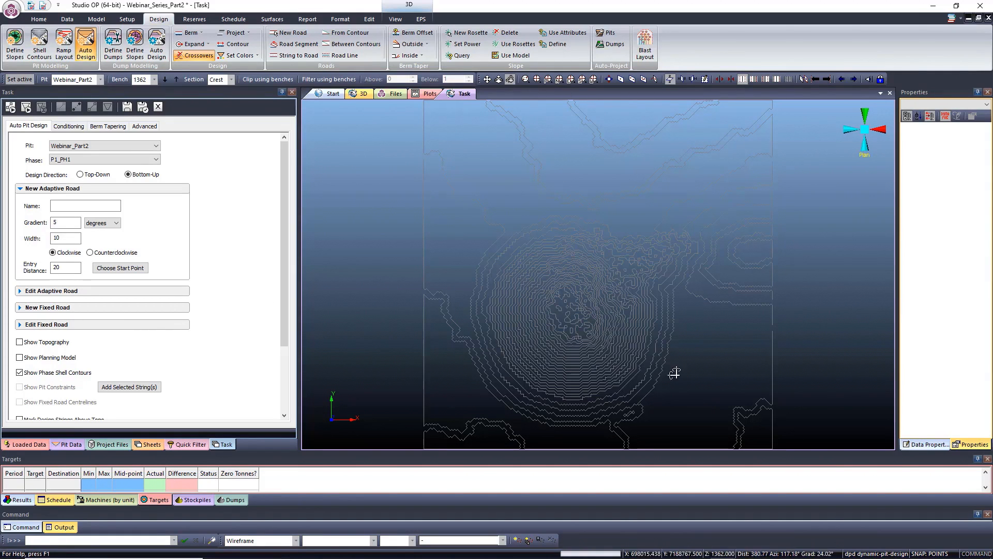
pyautogui.moveTo(600, 365); pyautogui.dragTo(605, 277)
pyautogui.moveTo(575, 313); pyautogui.dragTo(657, 318)
pyautogui.scroll(2, 689, 347)
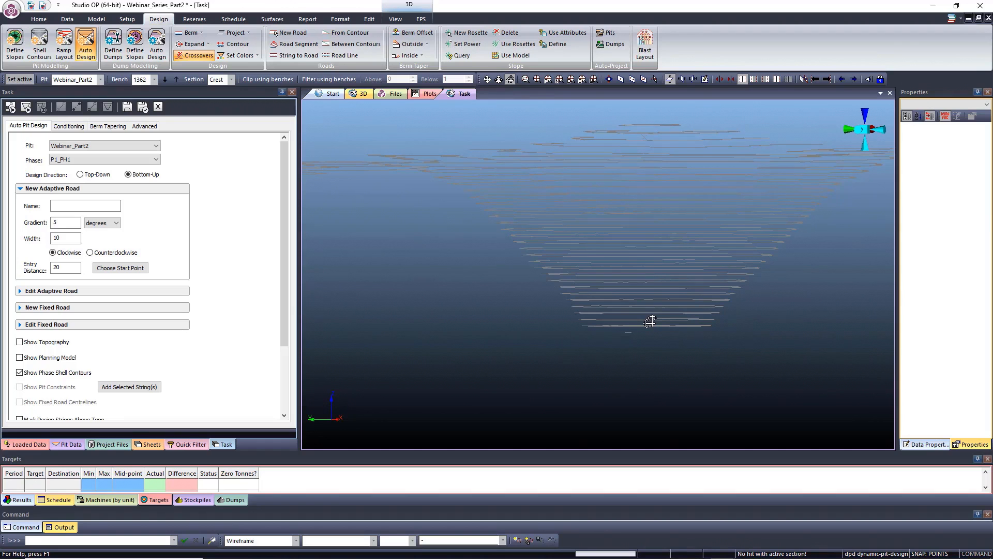
pyautogui.moveTo(649, 290); pyautogui.dragTo(681, 313)
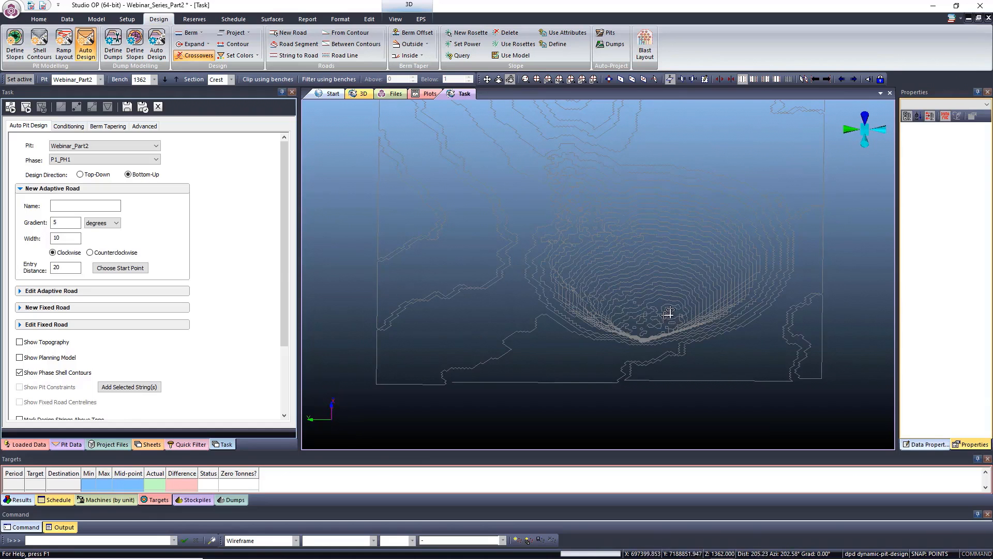
pyautogui.scroll(5, 652, 316)
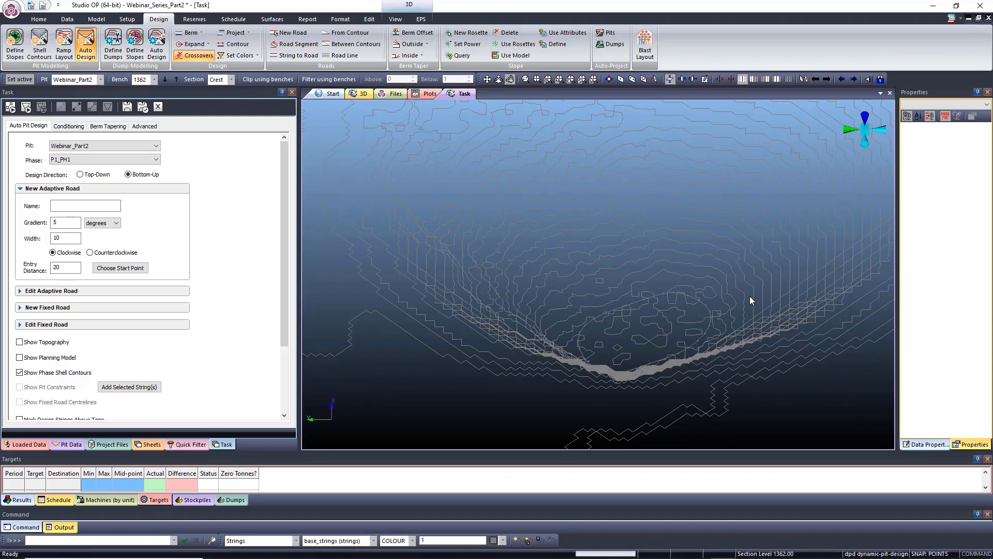
pyautogui.scroll(2, 700, 306)
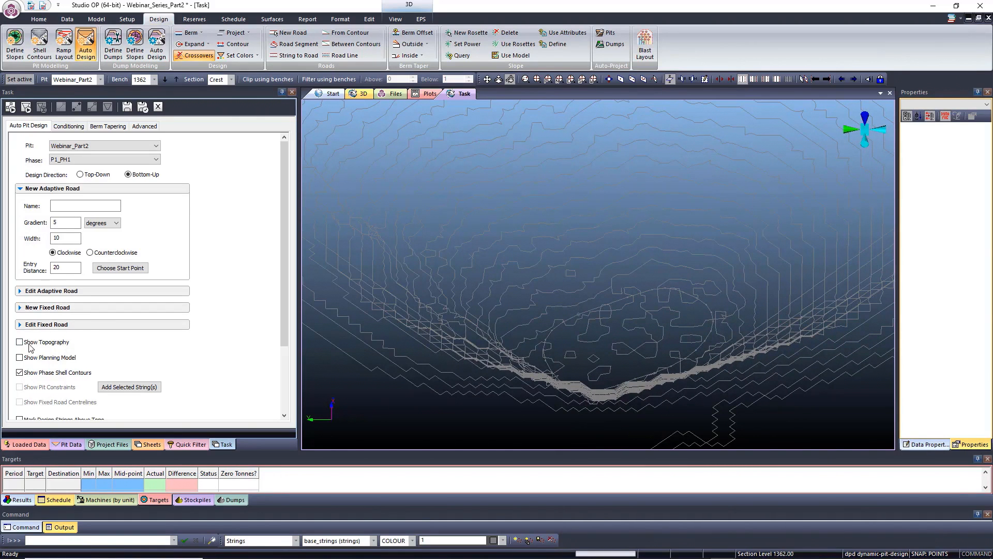
pyautogui.click(19, 373)
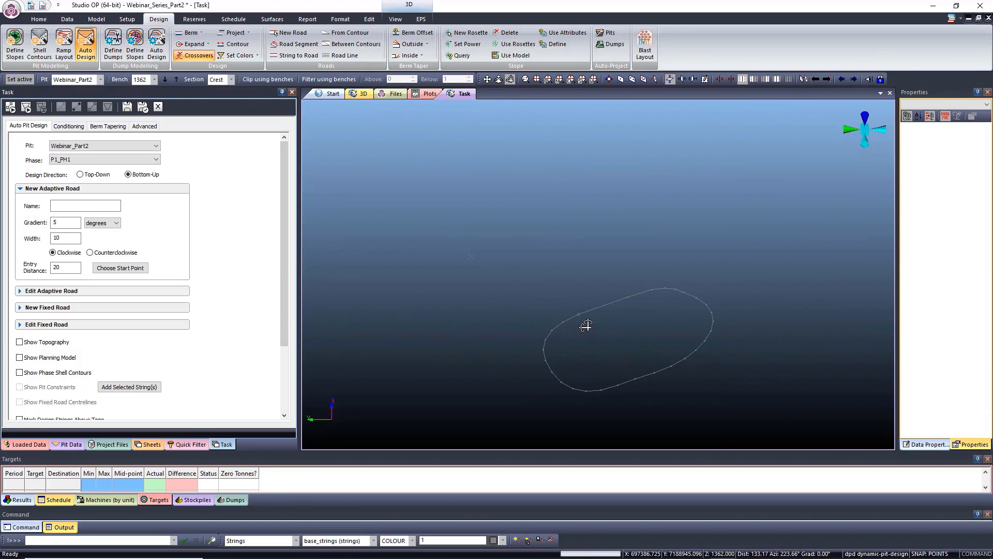
pyautogui.moveTo(638, 359); pyautogui.dragTo(600, 408)
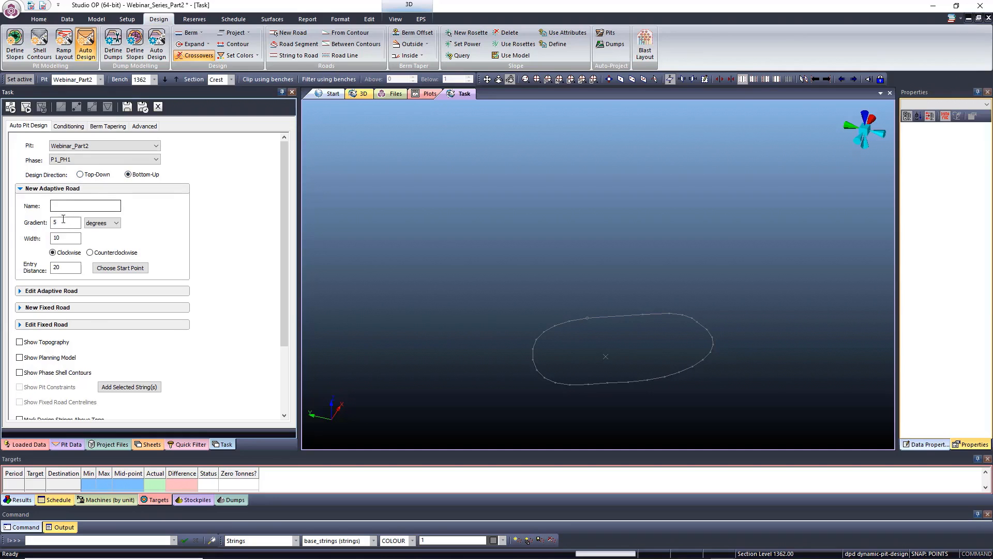
# Examine the adaptive road editing and new fixed road options, and check the phase shell contour and planning model displays
pyautogui.click(20, 291)
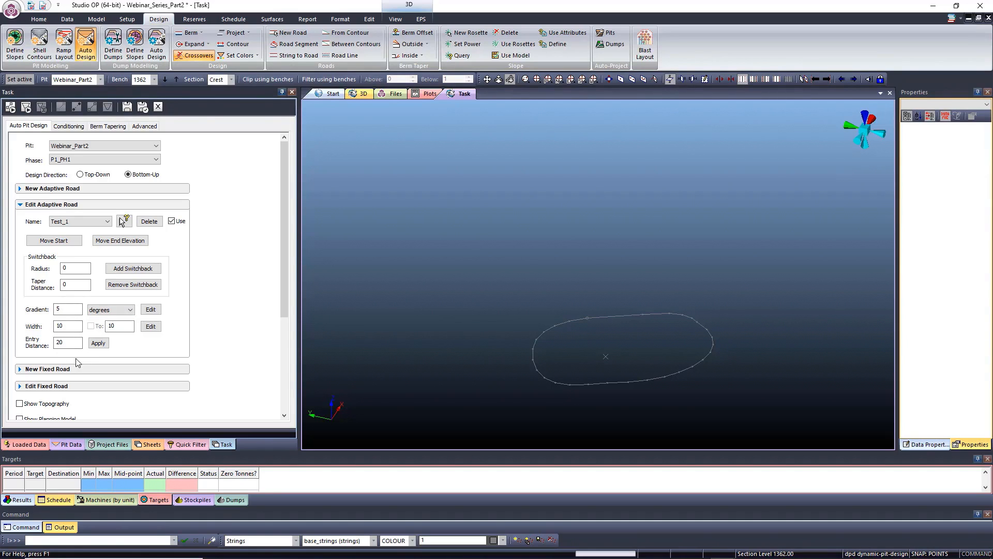
pyautogui.scroll(-2, 52, 291)
pyautogui.scroll(-1, 53, 290)
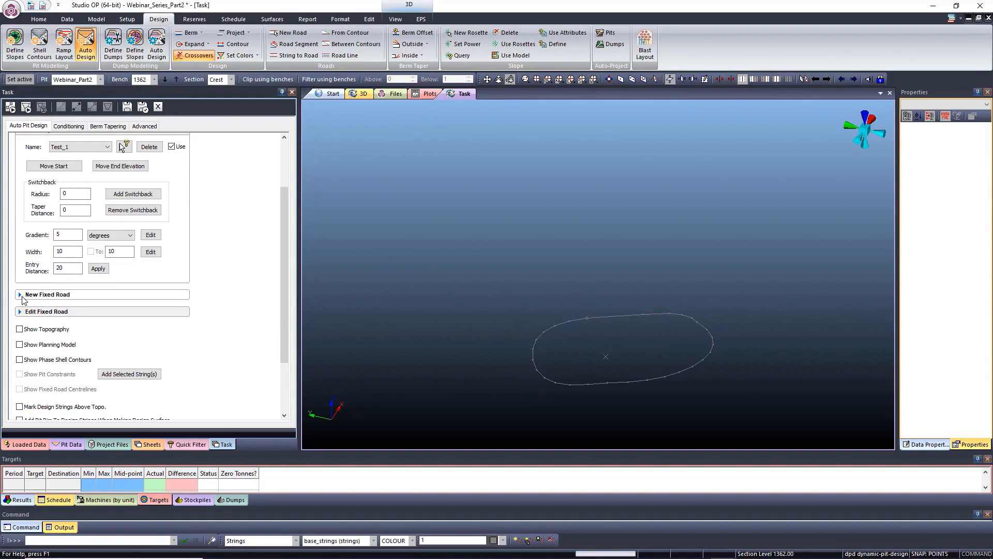
pyautogui.click(20, 295)
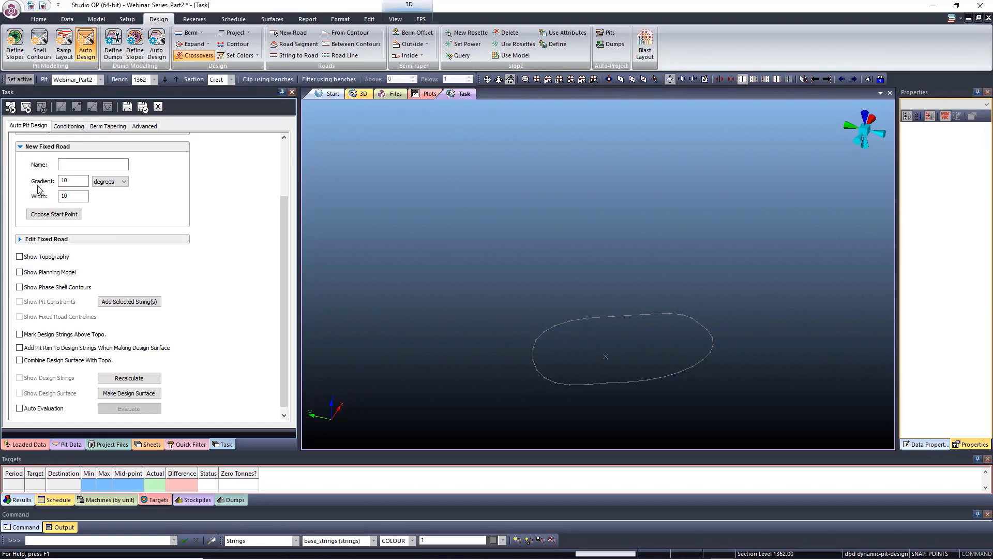
pyautogui.click(21, 148)
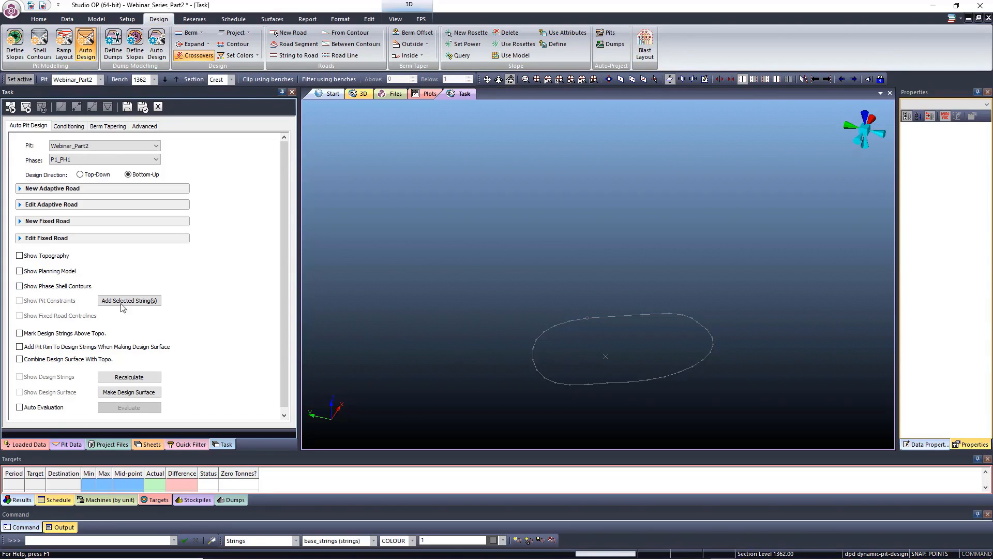
pyautogui.click(20, 287)
pyautogui.click(20, 286)
pyautogui.click(20, 271)
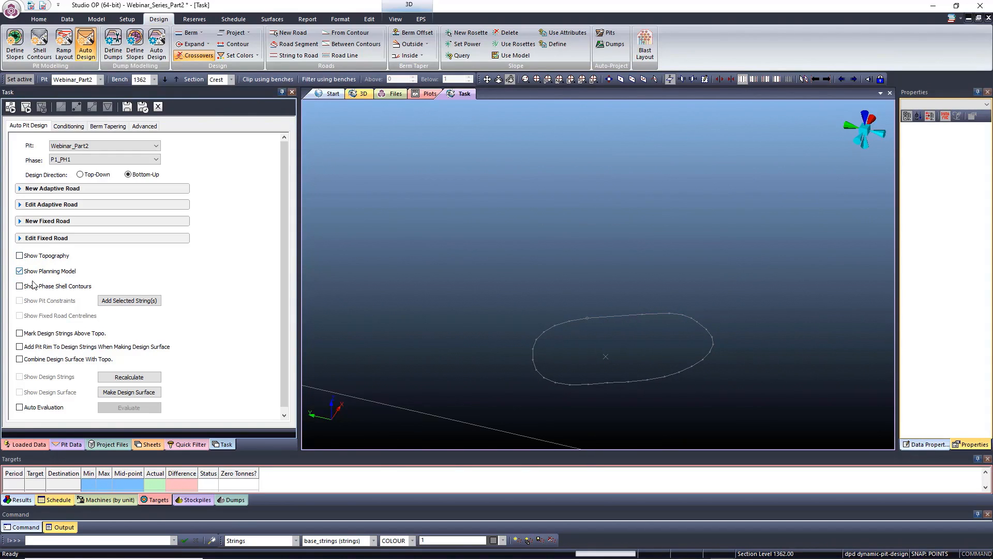
pyautogui.click(19, 271)
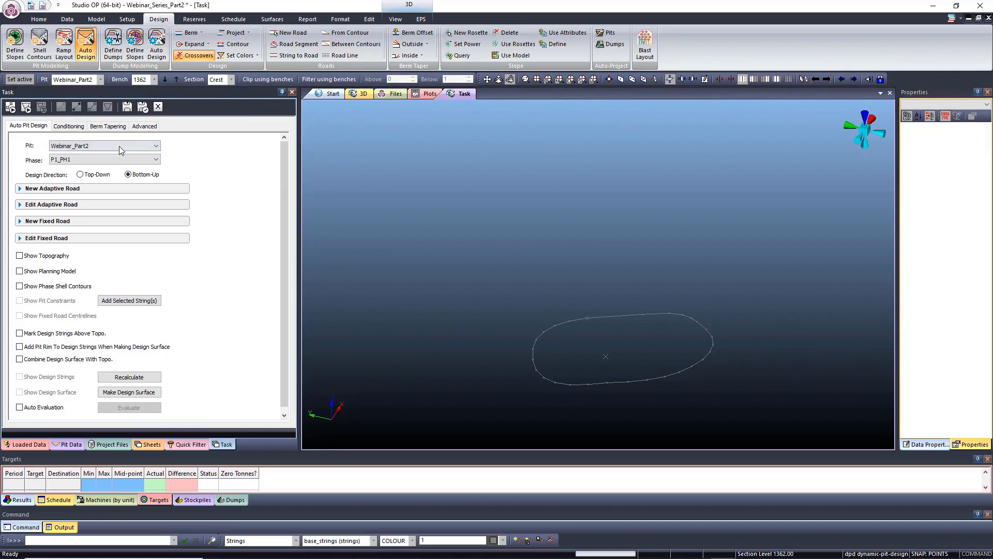
# Review the conditioning, berm tapering and advanced settings of the automated pit design
pyautogui.click(68, 126)
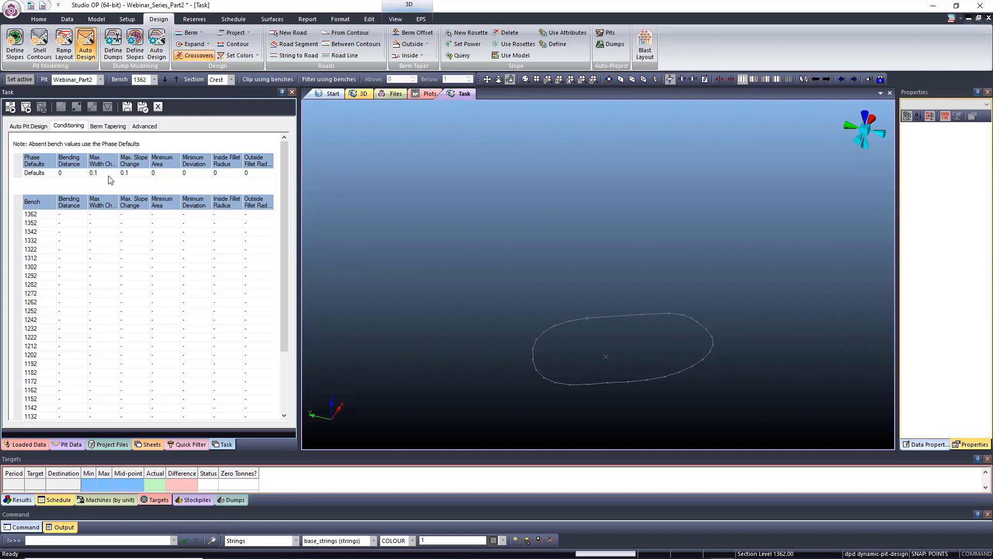
pyautogui.click(108, 128)
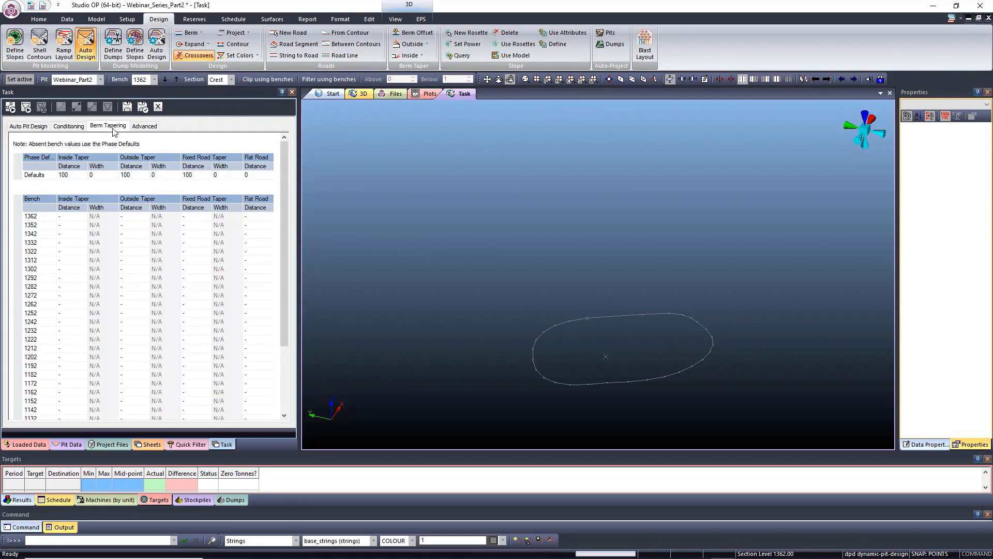
pyautogui.click(144, 126)
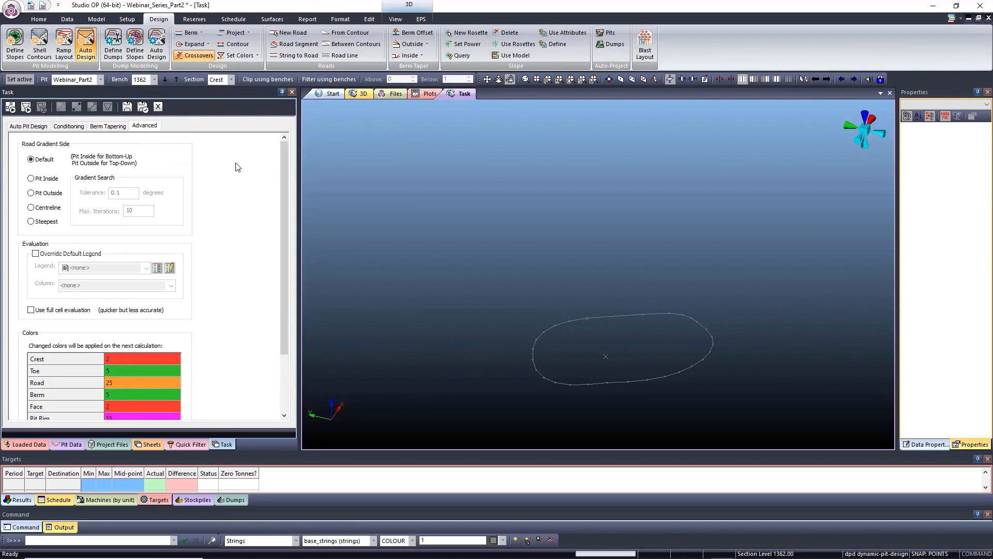
pyautogui.moveTo(284, 155)
pyautogui.mouseDown()
pyautogui.moveTo(280, 197)
pyautogui.moveTo(281, 144)
pyautogui.mouseUp()
pyautogui.click(31, 127)
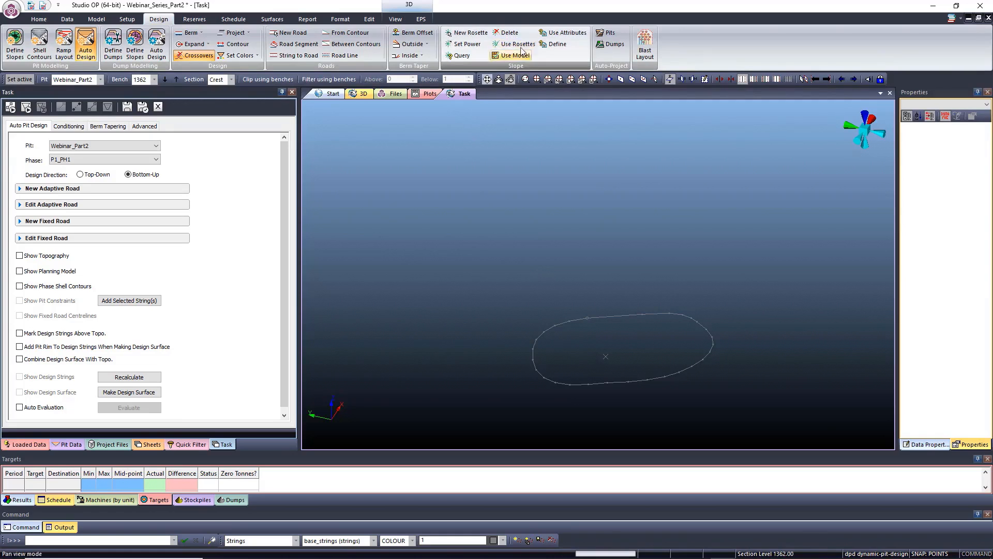
# Add the closed pit base string as a pit constraint for the automated design
pyautogui.click(598, 319)
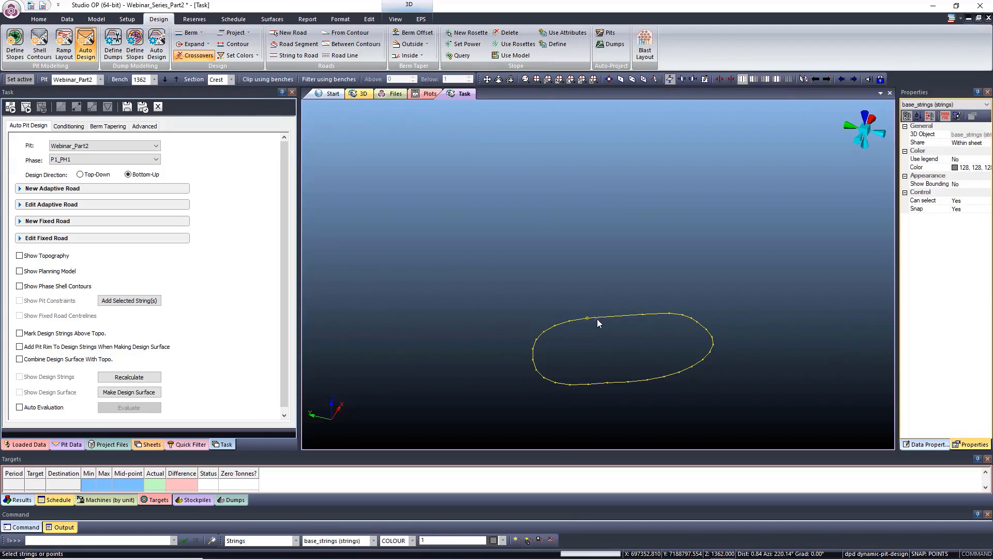
pyautogui.click(137, 302)
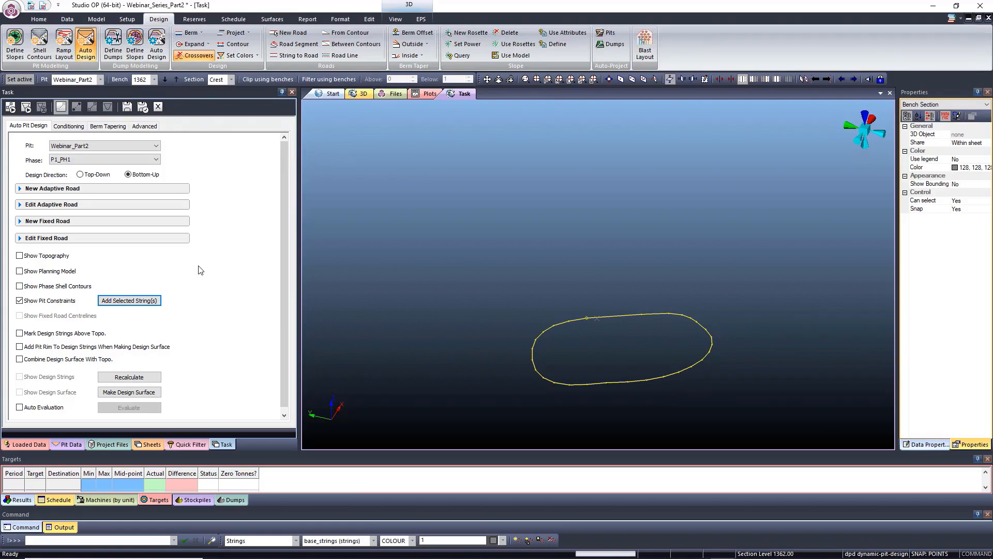
pyautogui.scroll(-3, 378, 240)
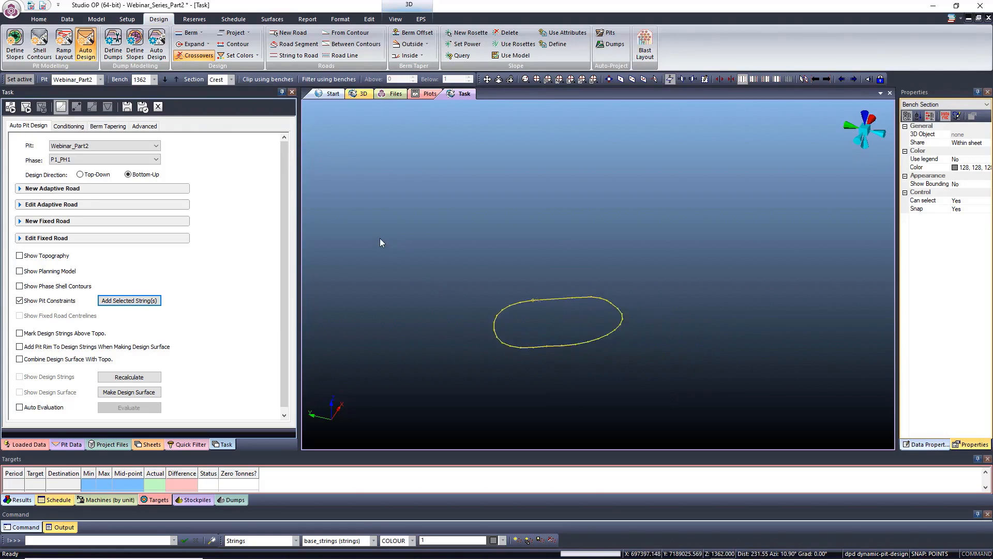
pyautogui.scroll(2, 585, 322)
pyautogui.click(510, 79)
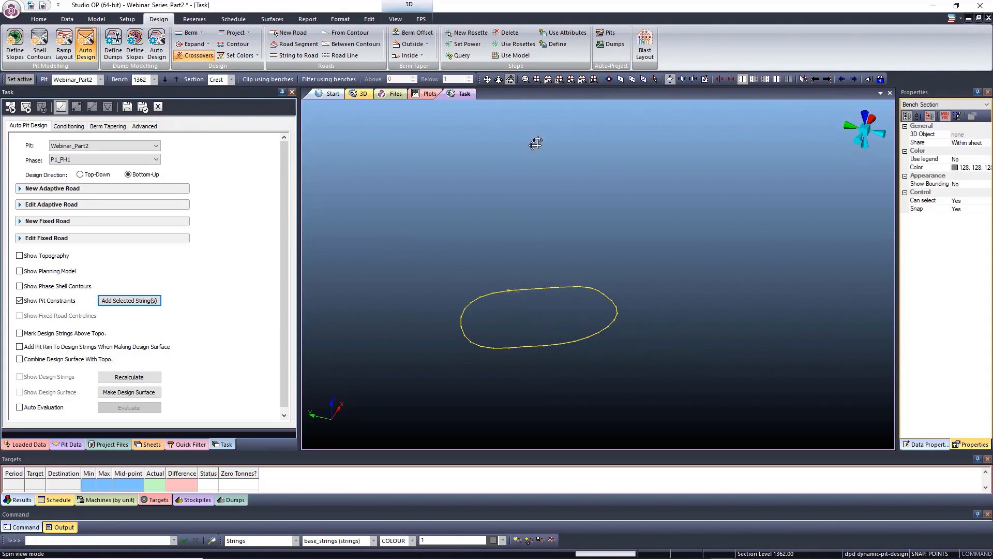
pyautogui.moveTo(544, 288); pyautogui.dragTo(576, 303)
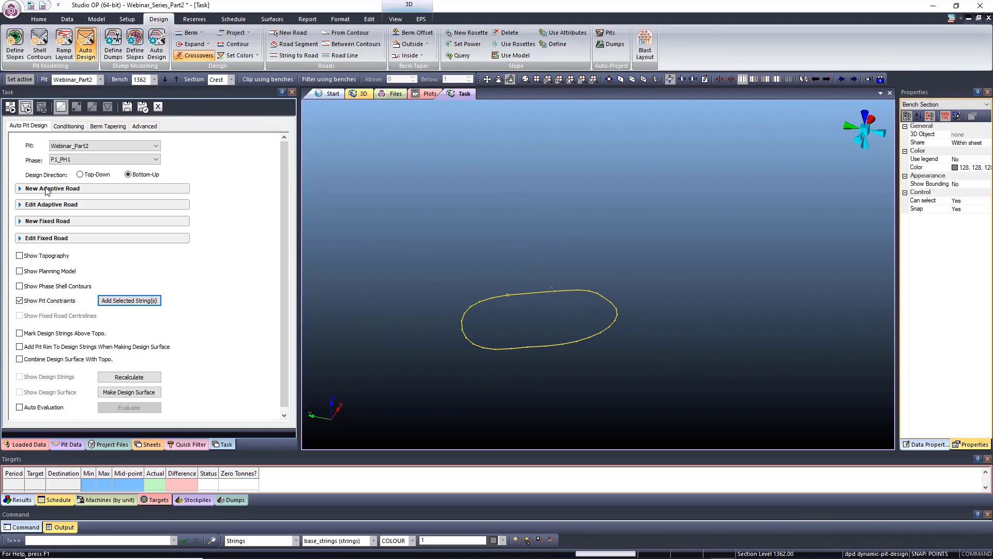
# Calculate the bottom-up pit design strings for phase P1_PH1 with the Test_1 road, and inspect the design from above
pyautogui.click(10, 108)
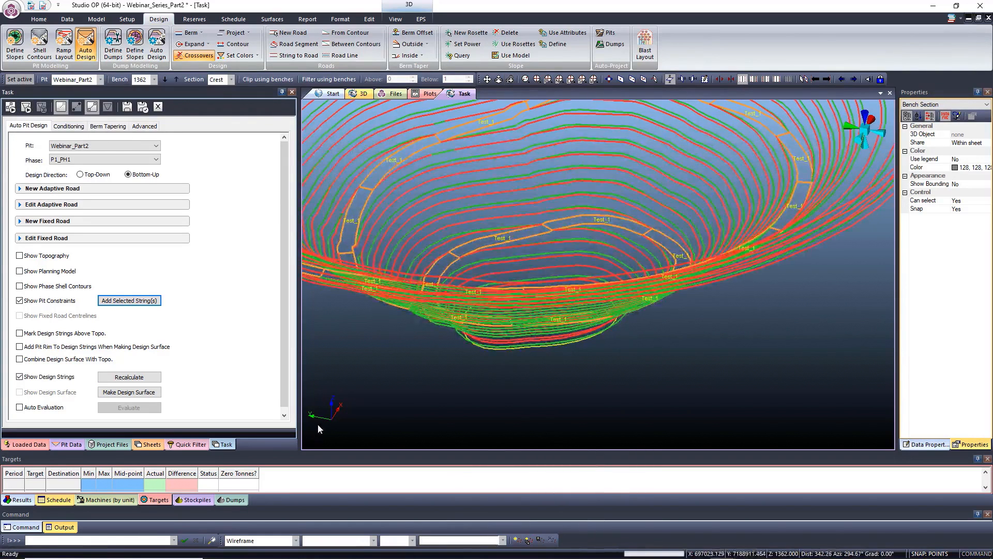
pyautogui.scroll(-5, 554, 429)
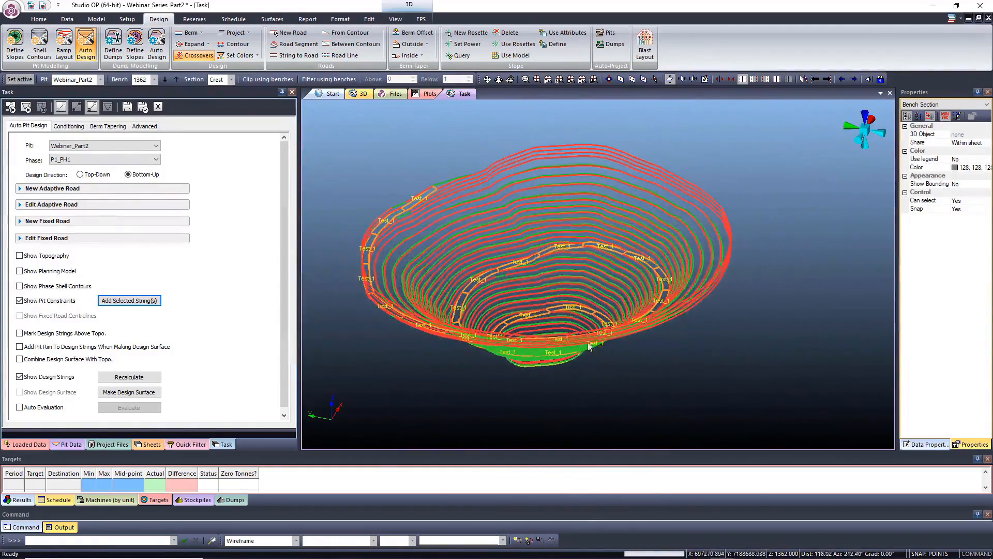
pyautogui.click(511, 80)
pyautogui.moveTo(581, 181); pyautogui.dragTo(550, 227)
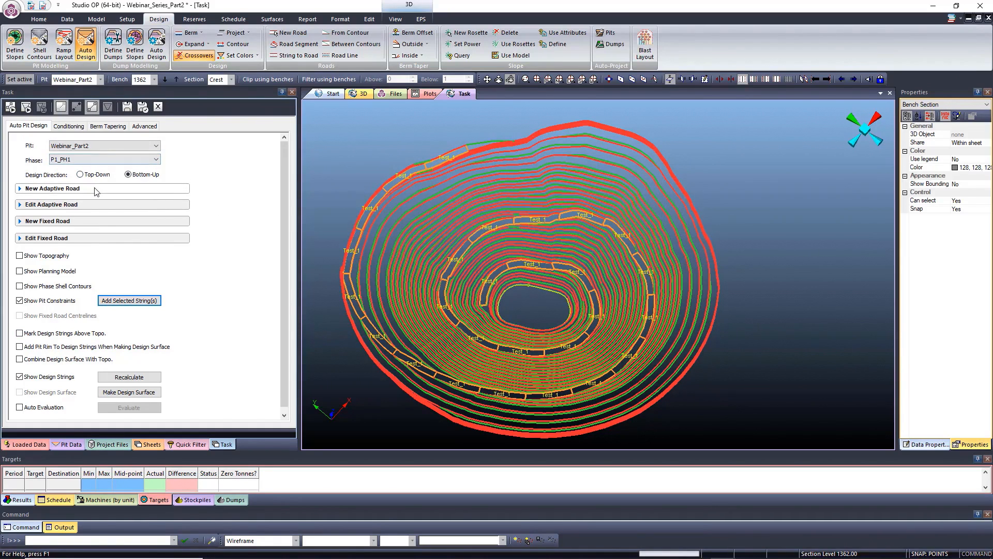
# Delete the Test_1 adaptive road from the pit design
pyautogui.click(39, 205)
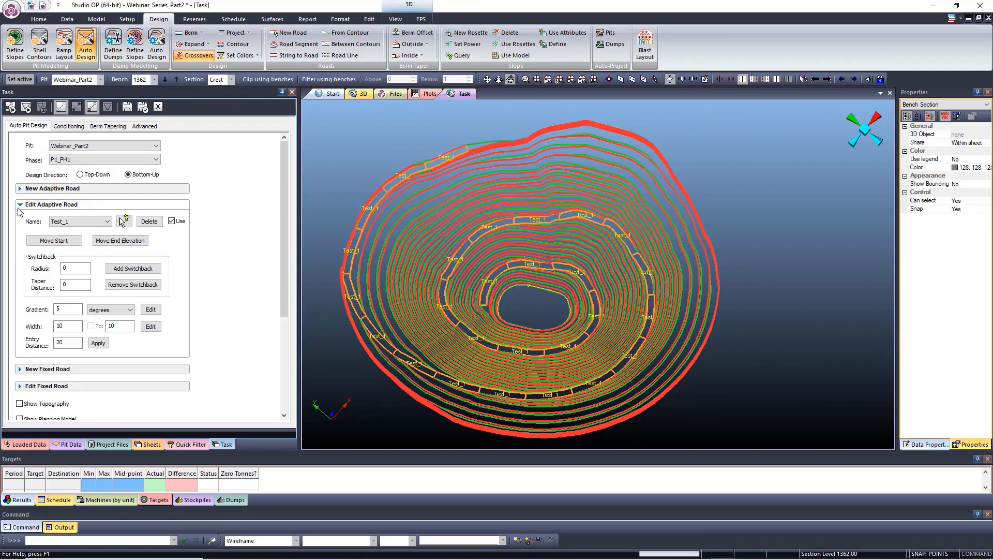
pyautogui.click(149, 221)
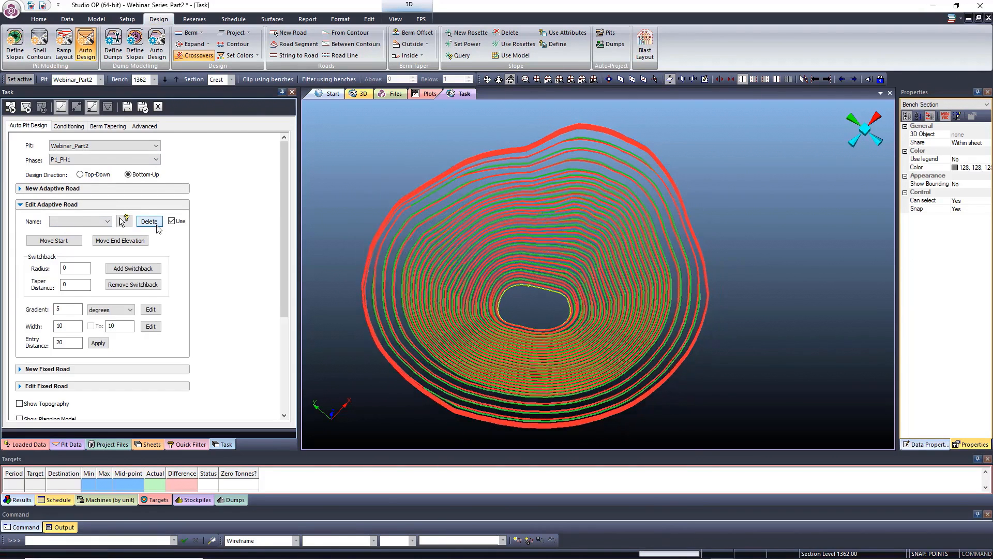
# Display the P1_PH1 shell DTM and examine how the pit design strings fit it from above and from the side
pyautogui.moveTo(540, 283); pyautogui.dragTo(653, 235)
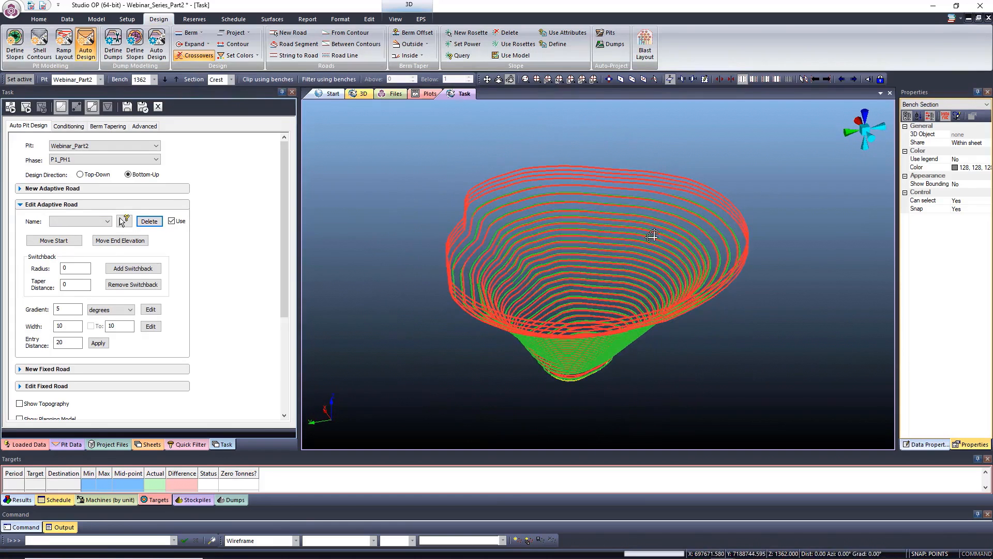
pyautogui.click(69, 446)
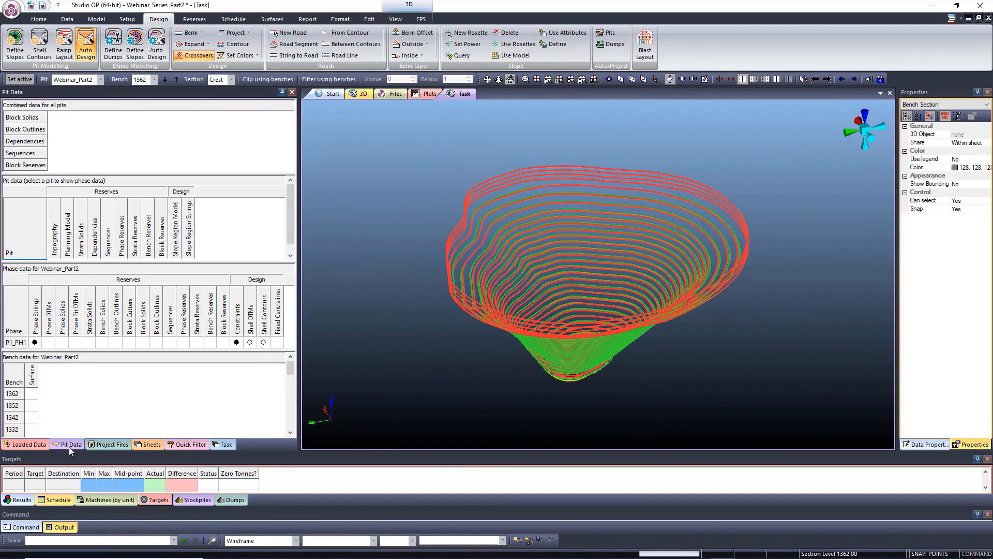
pyautogui.click(250, 342)
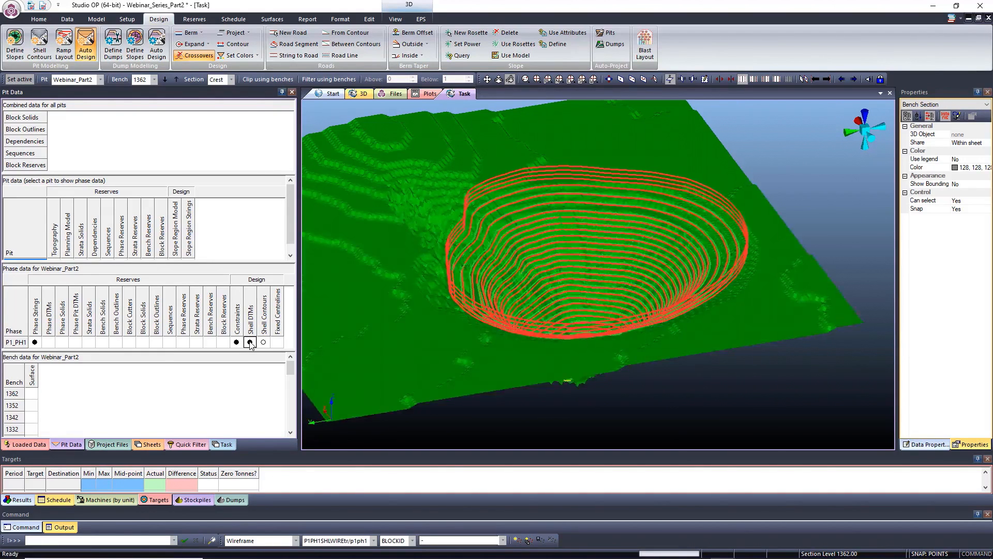
pyautogui.moveTo(608, 283); pyautogui.dragTo(514, 331)
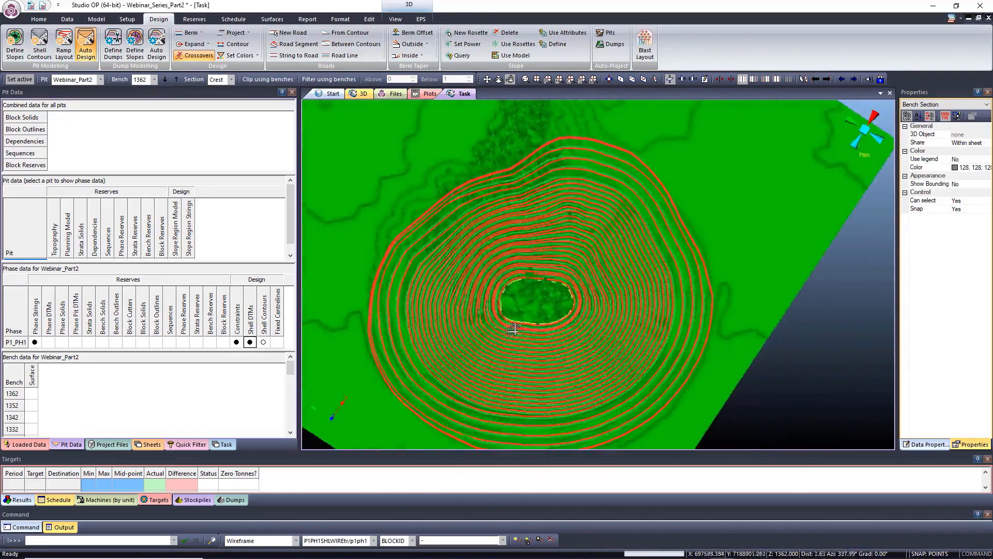
pyautogui.moveTo(631, 215); pyautogui.dragTo(594, 211)
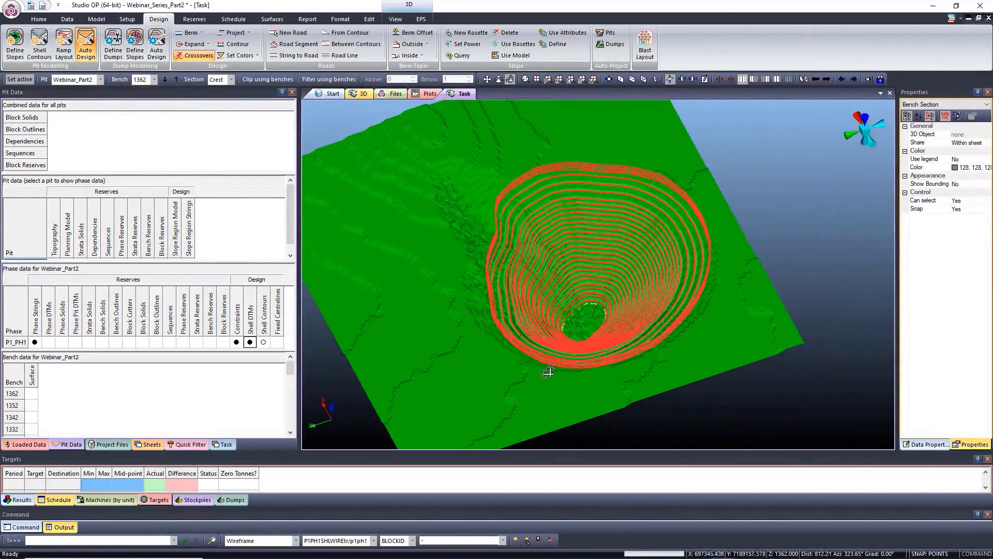
pyautogui.moveTo(553, 367); pyautogui.dragTo(573, 294)
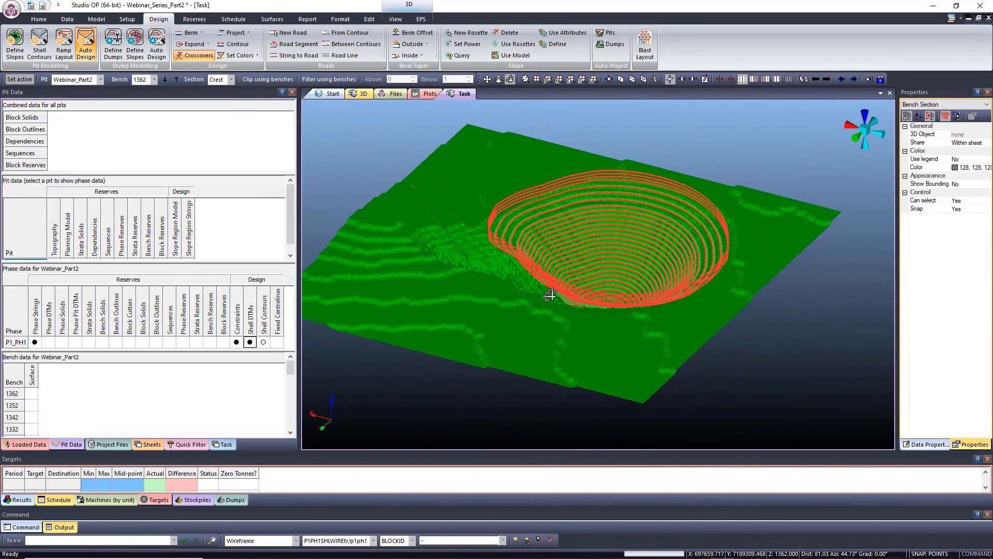
pyautogui.moveTo(538, 242); pyautogui.dragTo(505, 314)
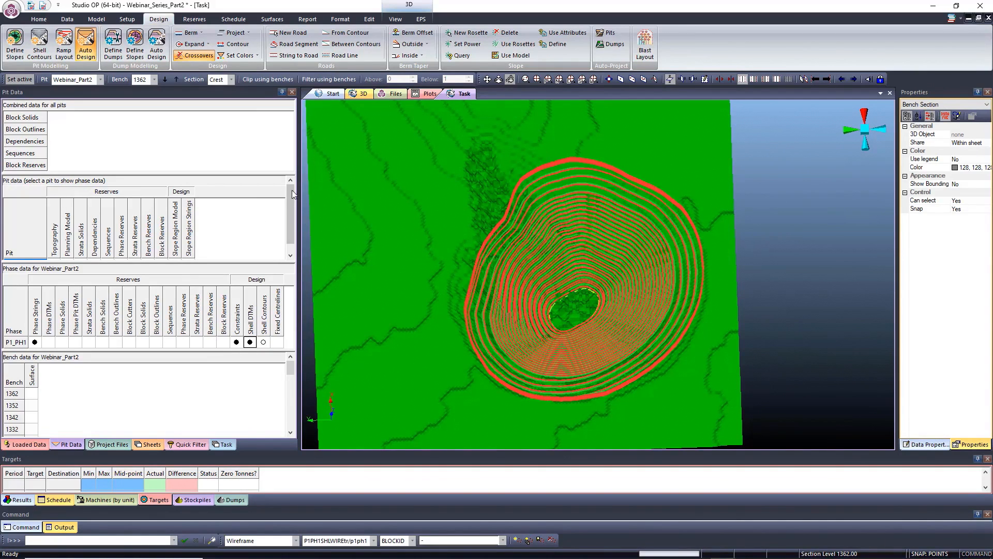
# Load the P1_PH1 shell contours in place of the shell DTM and compare them with the design in side view
pyautogui.moveTo(289, 198)
pyautogui.mouseDown()
pyautogui.moveTo(291, 207)
pyautogui.moveTo(289, 191)
pyautogui.mouseUp()
pyautogui.click(263, 343)
pyautogui.click(250, 342)
pyautogui.moveTo(454, 288); pyautogui.dragTo(608, 244)
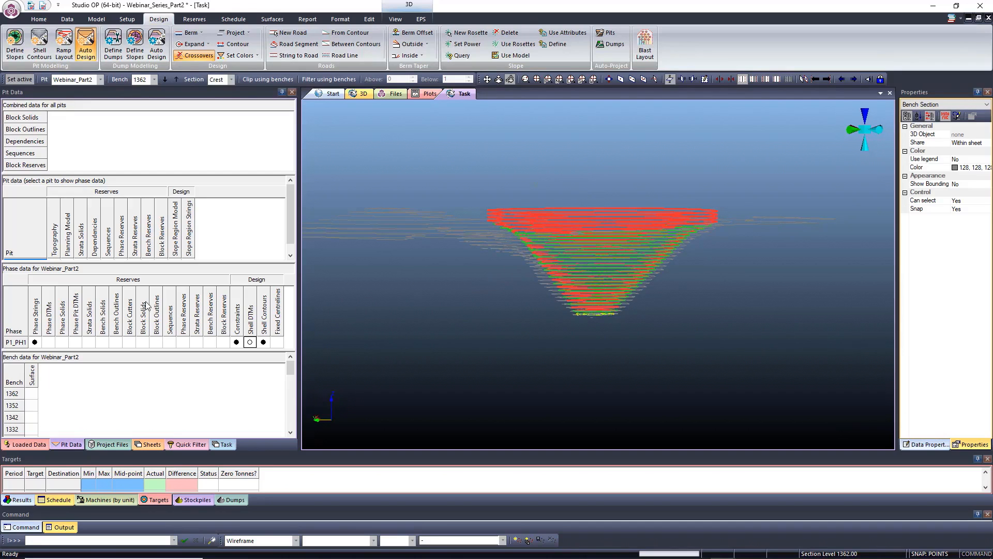
# Load the planning model of the Webinar_Part2 pit and show the full extents in plan
pyautogui.scroll(-1, 287, 208)
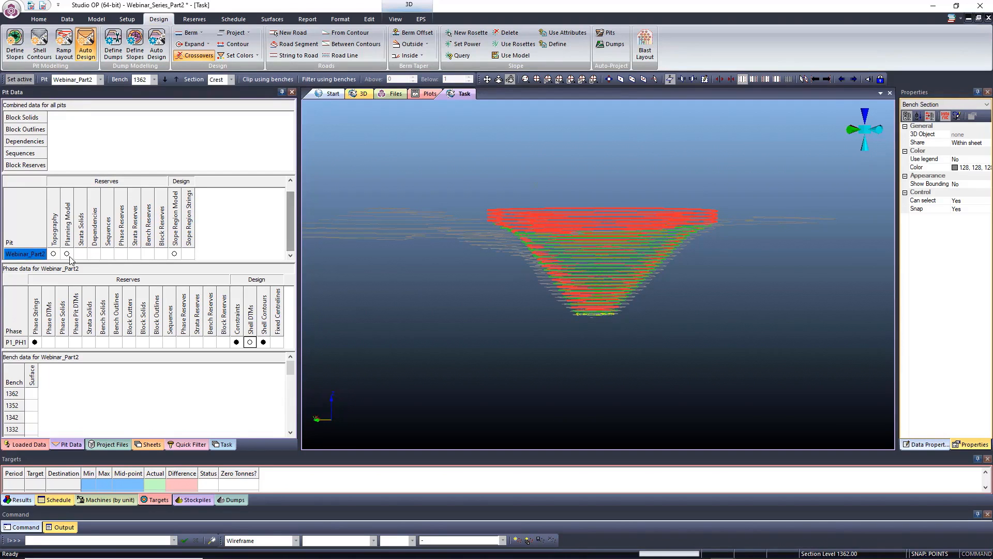
pyautogui.click(66, 254)
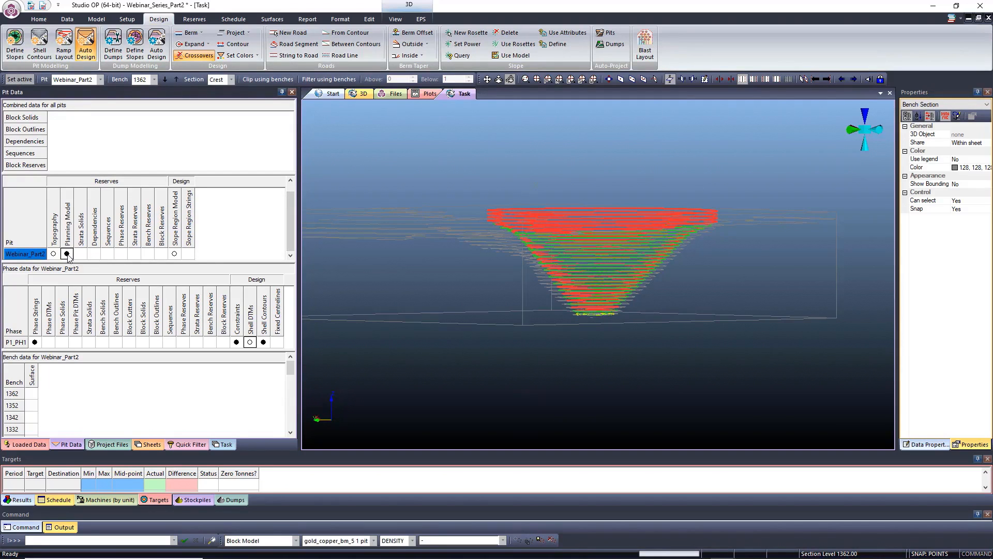
pyautogui.moveTo(582, 235); pyautogui.dragTo(541, 288)
pyautogui.scroll(-3, 488, 174)
pyautogui.moveTo(546, 232); pyautogui.dragTo(556, 239)
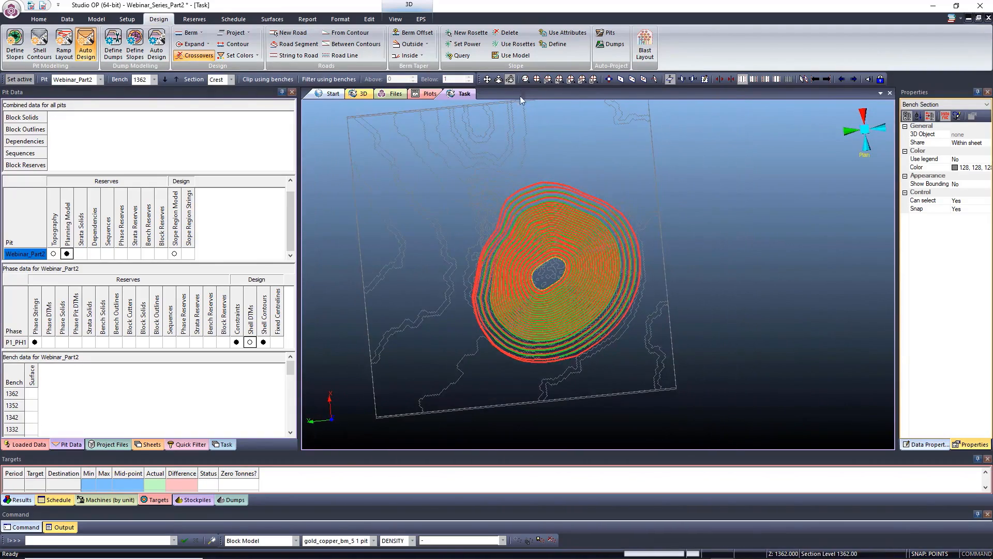
pyautogui.click(546, 79)
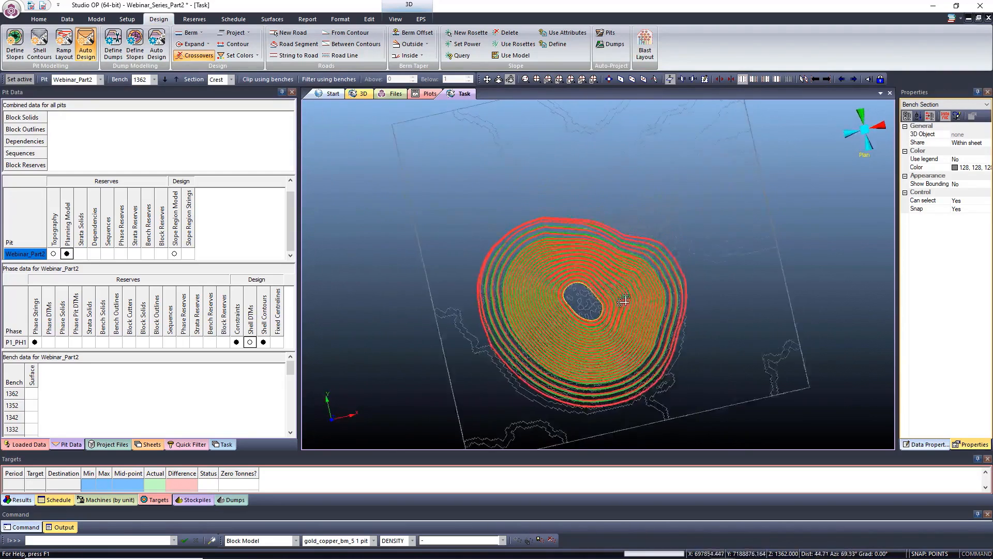
# Set the display type of the gold_copper_bm_5 1 pitlimited planning model to Blocks
pyautogui.click(149, 445)
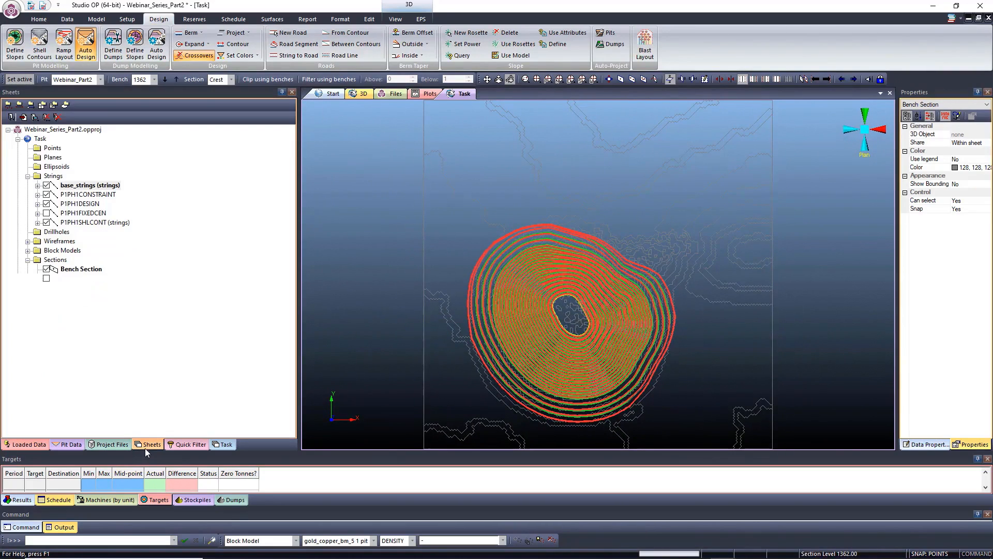
pyautogui.click(28, 251)
pyautogui.doubleClick(70, 260)
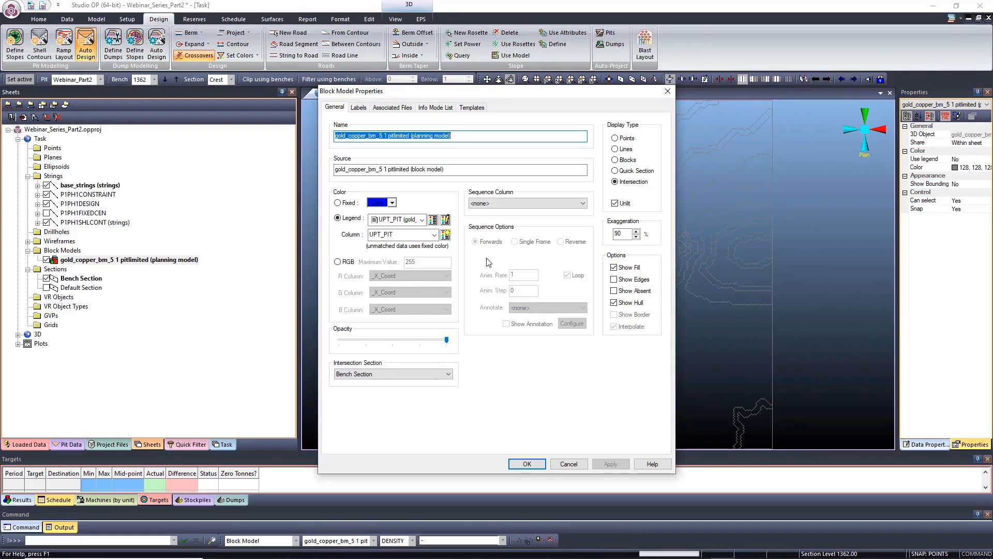
pyautogui.click(615, 160)
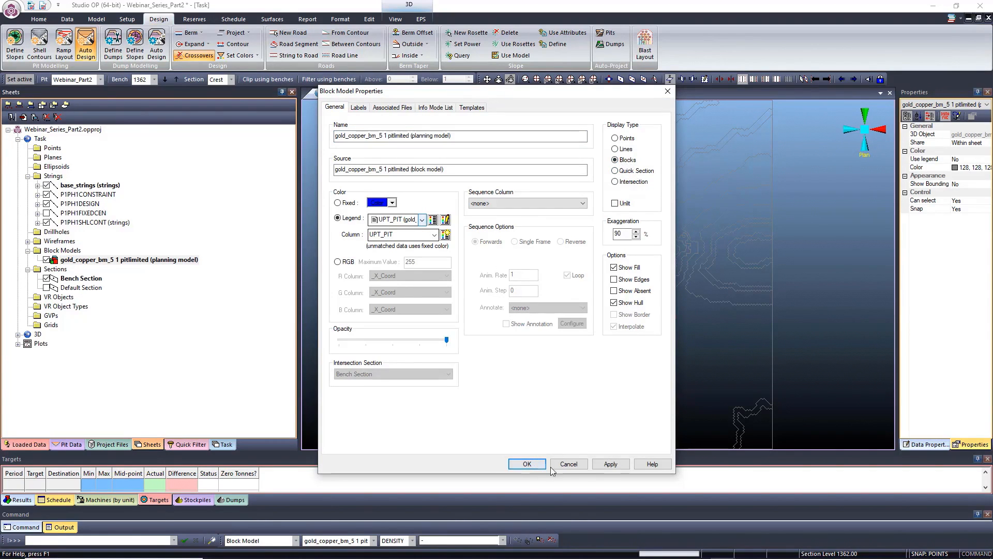
pyautogui.click(599, 464)
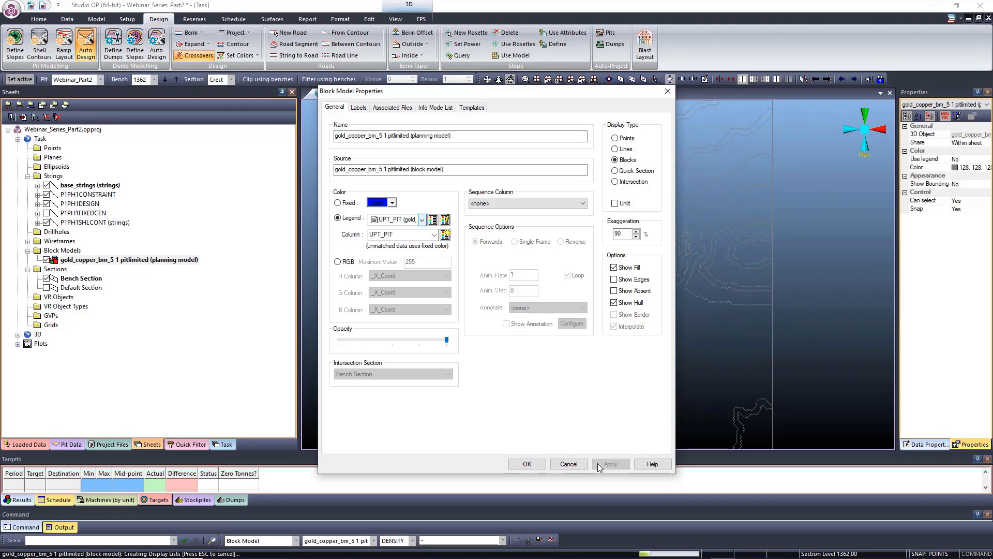
pyautogui.click(533, 464)
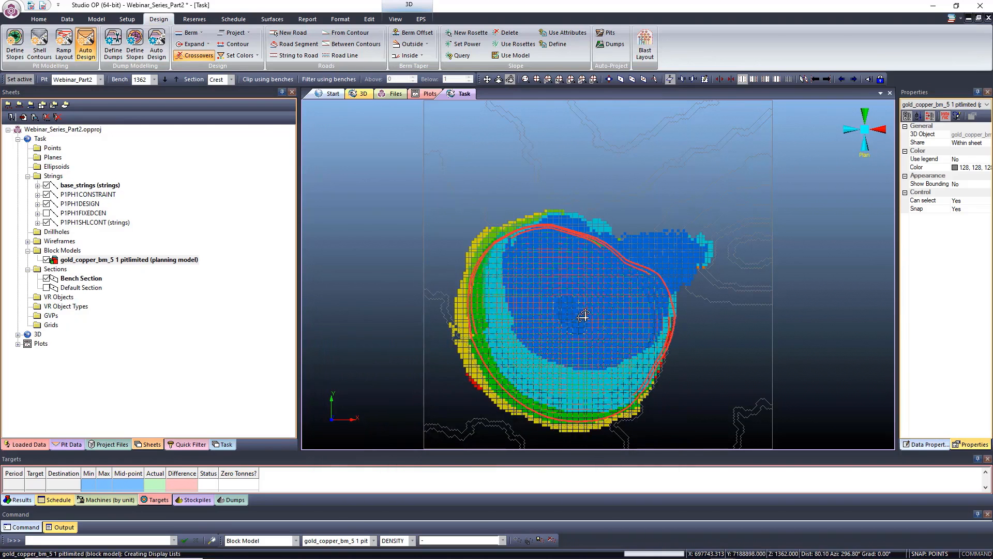
# Color the planning model by the LITO column with the Webiner_LITHO legend, and show the legend beside the 3D view
pyautogui.doubleClick(85, 260)
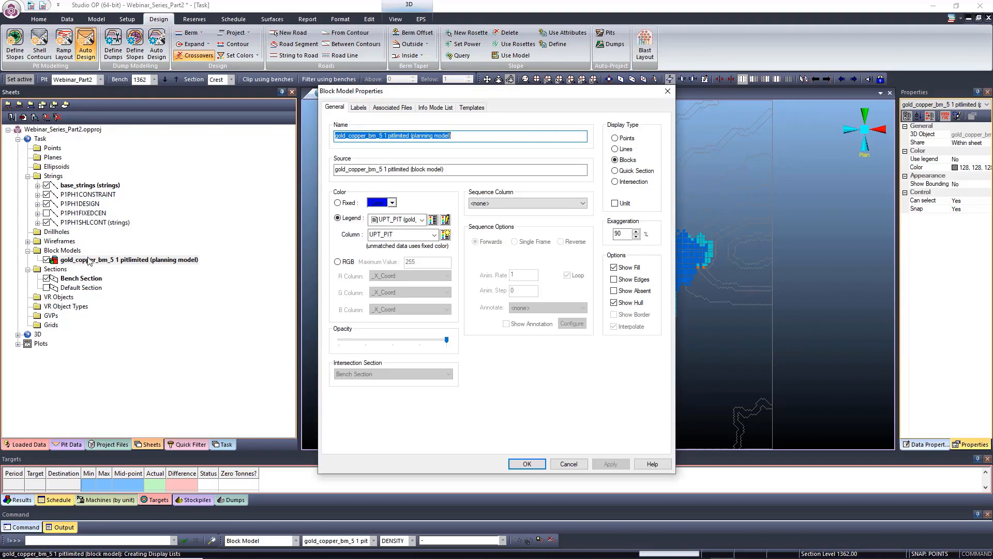
pyautogui.click(434, 235)
pyautogui.click(393, 336)
pyautogui.click(423, 219)
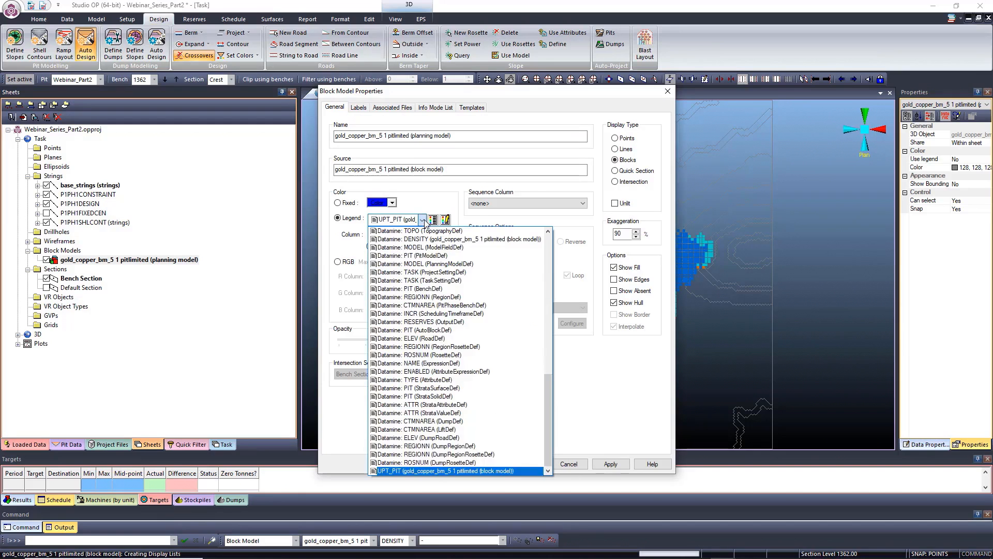
pyautogui.scroll(4, 429, 277)
pyautogui.scroll(-5, 429, 278)
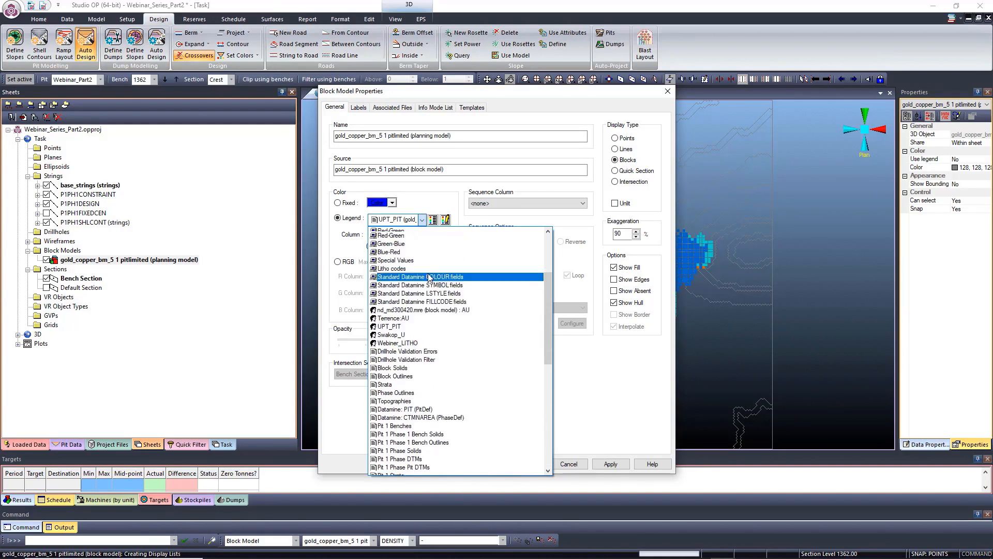
pyautogui.click(406, 391)
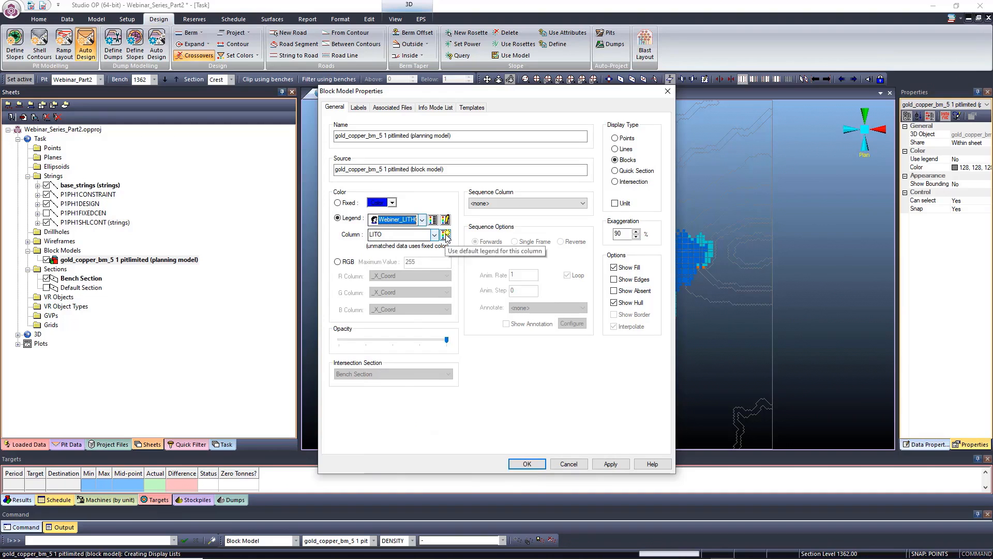
pyautogui.click(433, 219)
pyautogui.moveTo(349, 95); pyautogui.dragTo(265, 132)
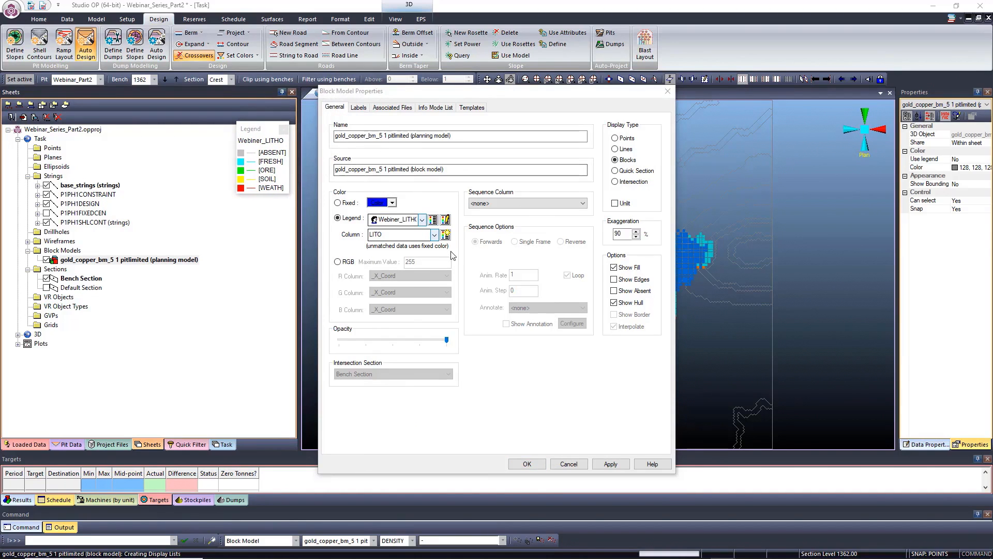
pyautogui.click(536, 465)
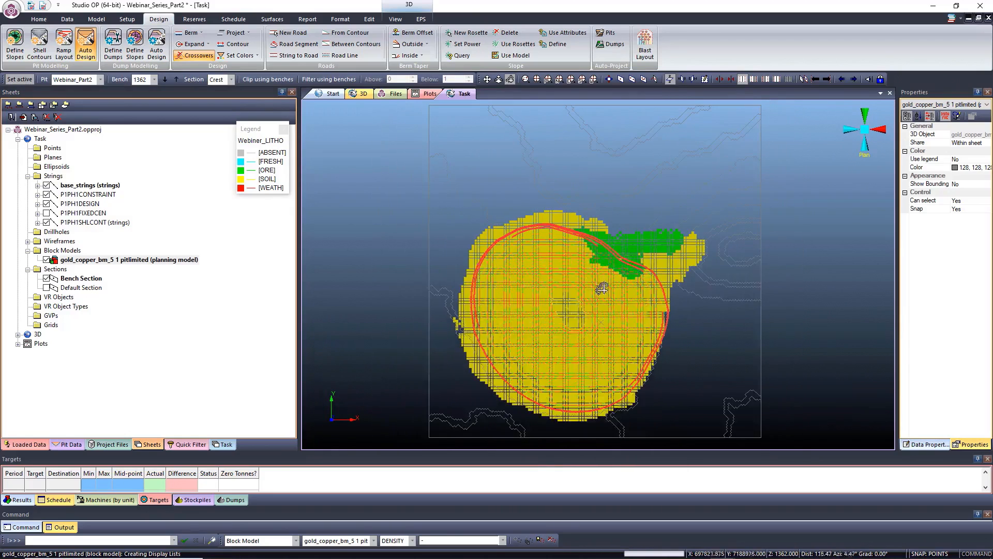
# Examine the lithology-colored block model against the pit design from several sides and from above
pyautogui.moveTo(624, 314); pyautogui.dragTo(603, 272)
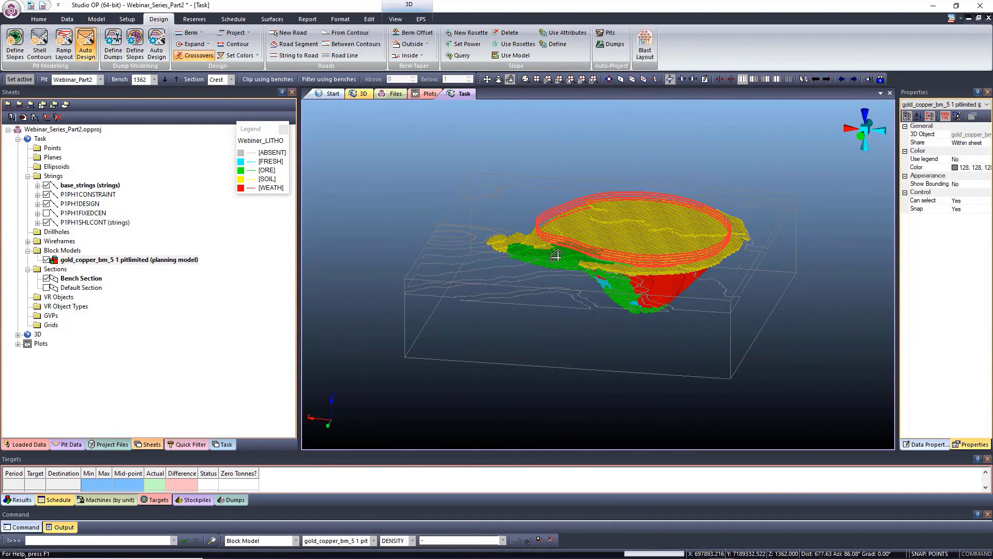
pyautogui.moveTo(628, 265); pyautogui.dragTo(576, 257)
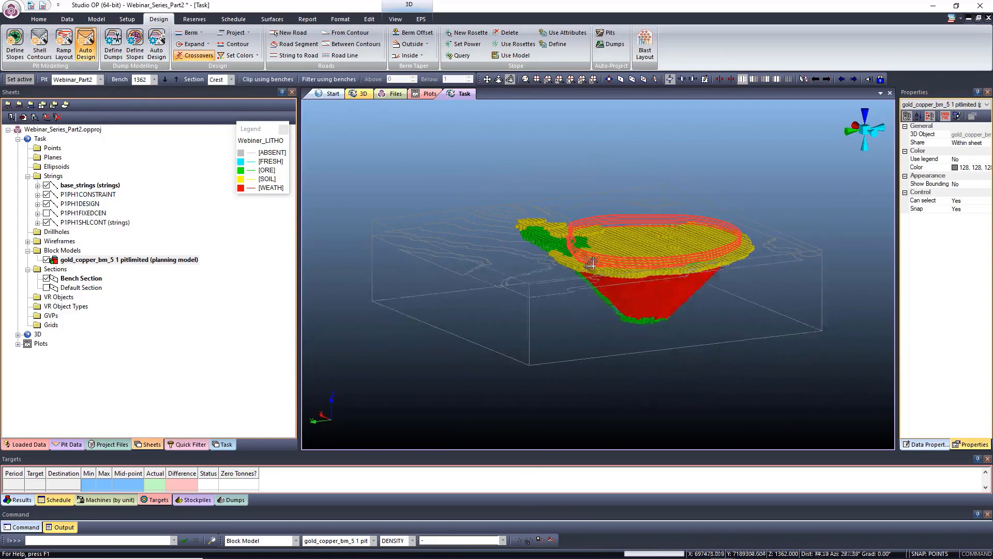
pyautogui.moveTo(716, 262); pyautogui.dragTo(768, 264)
pyautogui.scroll(2, 627, 245)
pyautogui.moveTo(632, 240); pyautogui.dragTo(636, 287)
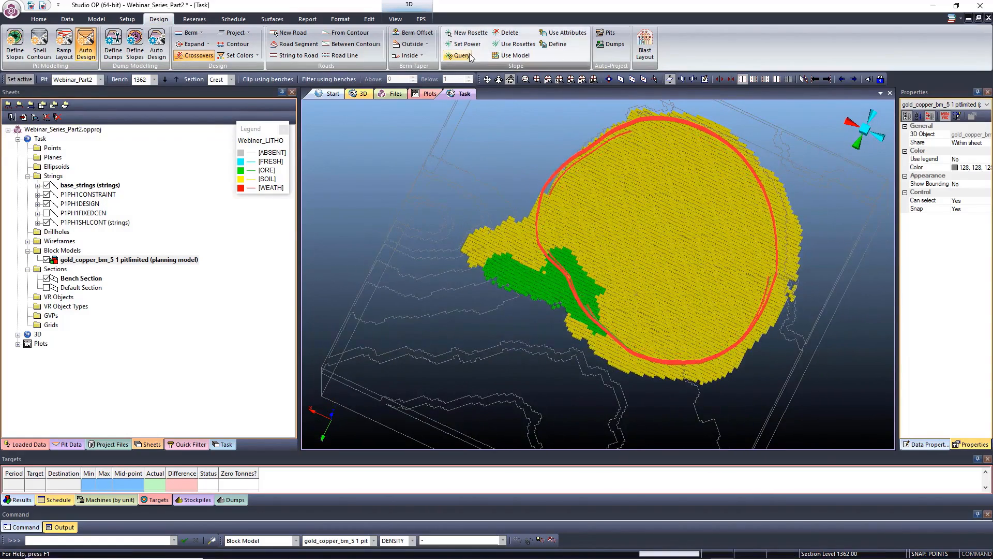
# Clip the view using benches and set the displayed bench to 1072, with the ore blocks in close view
pyautogui.click(264, 79)
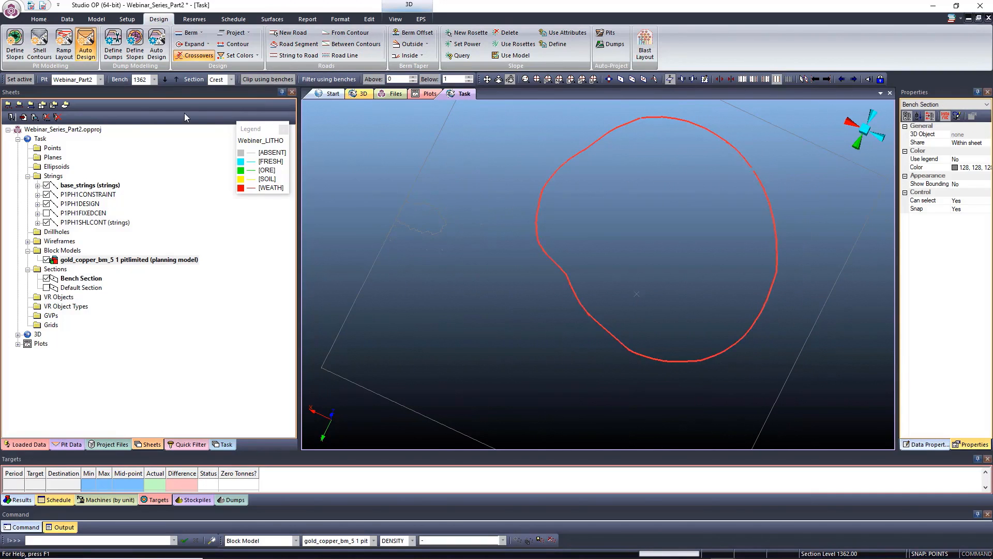
pyautogui.click(155, 81)
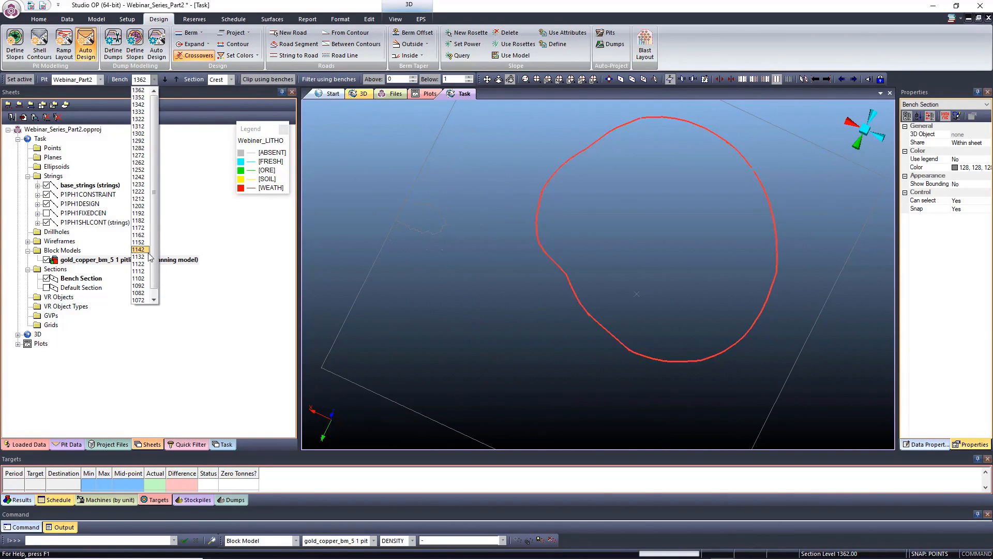
pyautogui.click(144, 302)
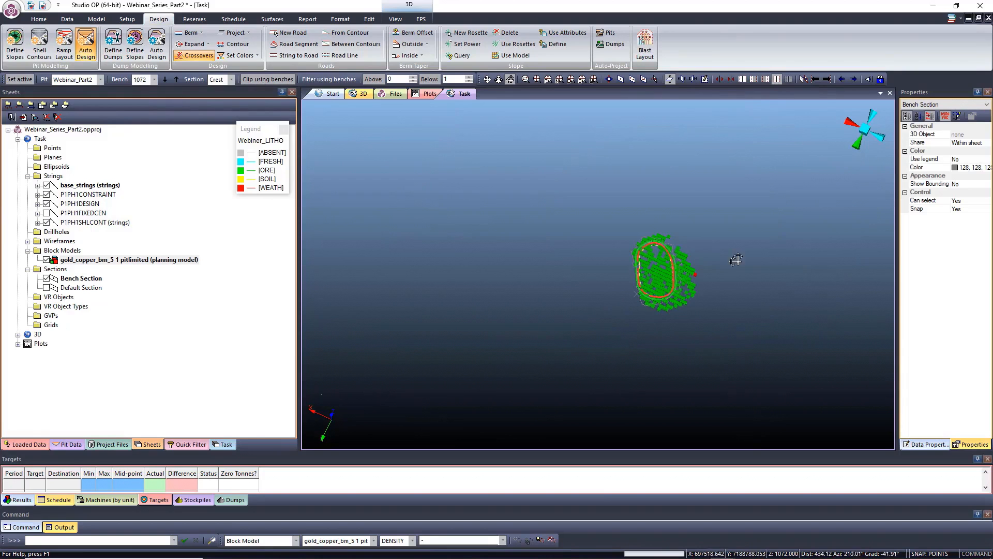
pyautogui.scroll(3, 656, 237)
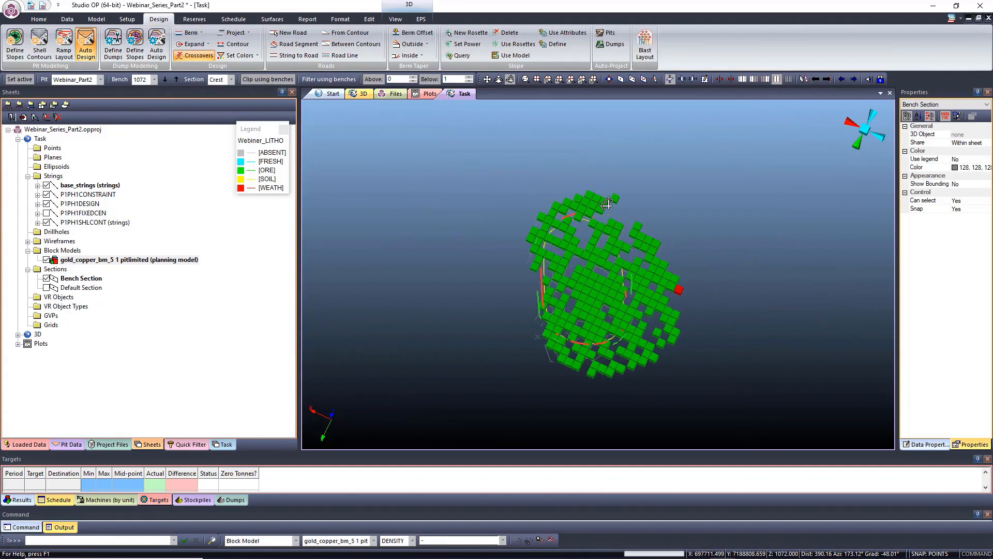
pyautogui.keyDown('shift'); pyautogui.moveTo(632, 307); pyautogui.dragTo(600, 291); pyautogui.keyUp('shift')
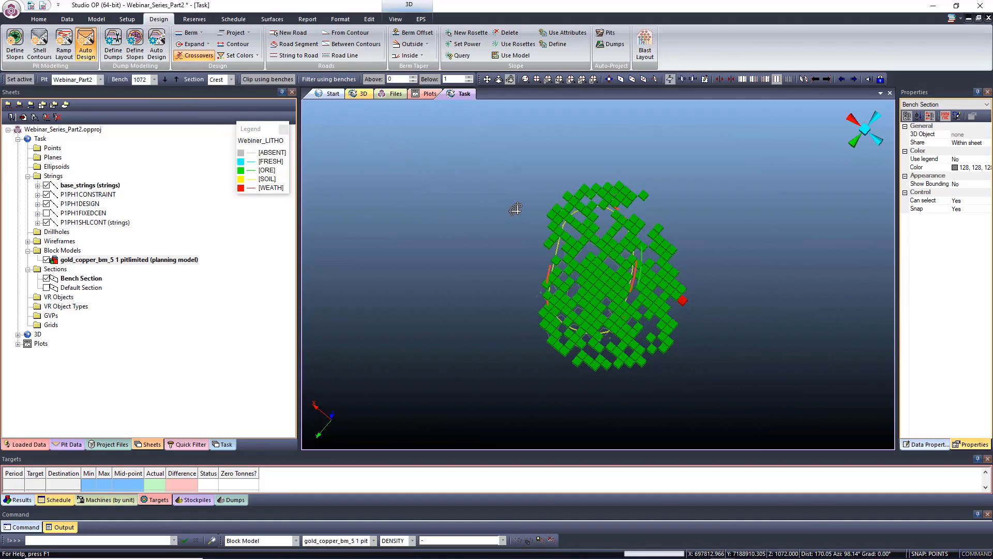
# Move the bench section up bench by bench to 1112 and view it in plan
pyautogui.click(176, 79)
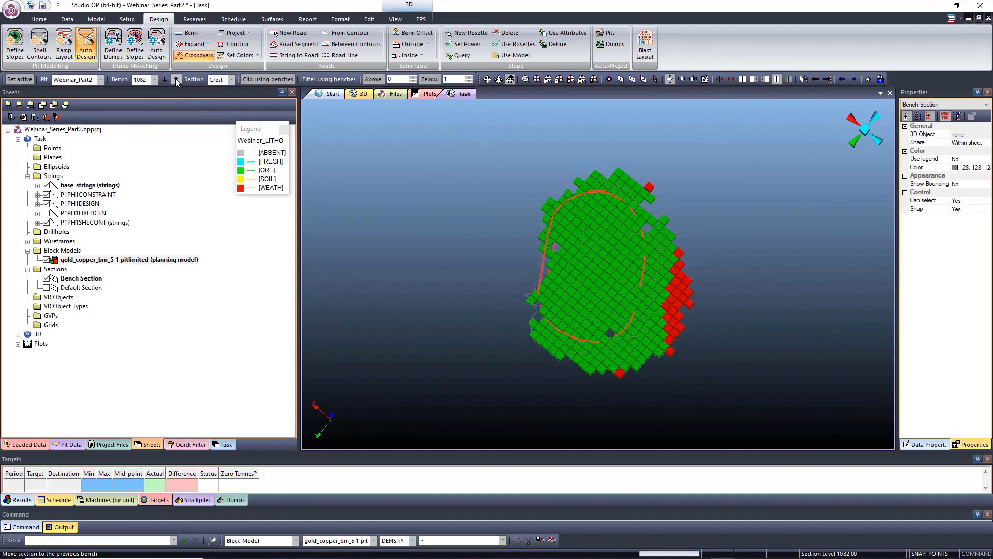
pyautogui.click(176, 79)
pyautogui.click(177, 79)
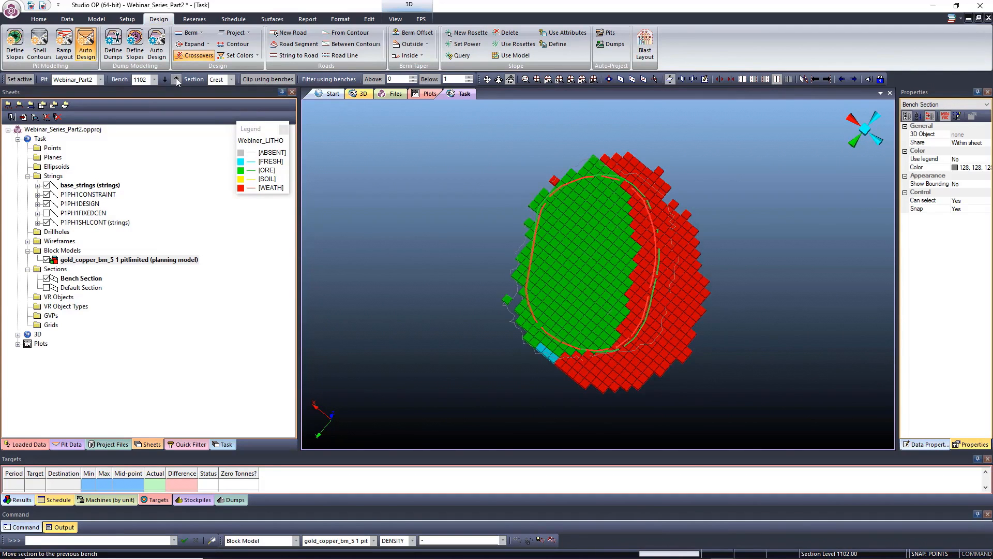
pyautogui.click(176, 79)
pyautogui.click(548, 80)
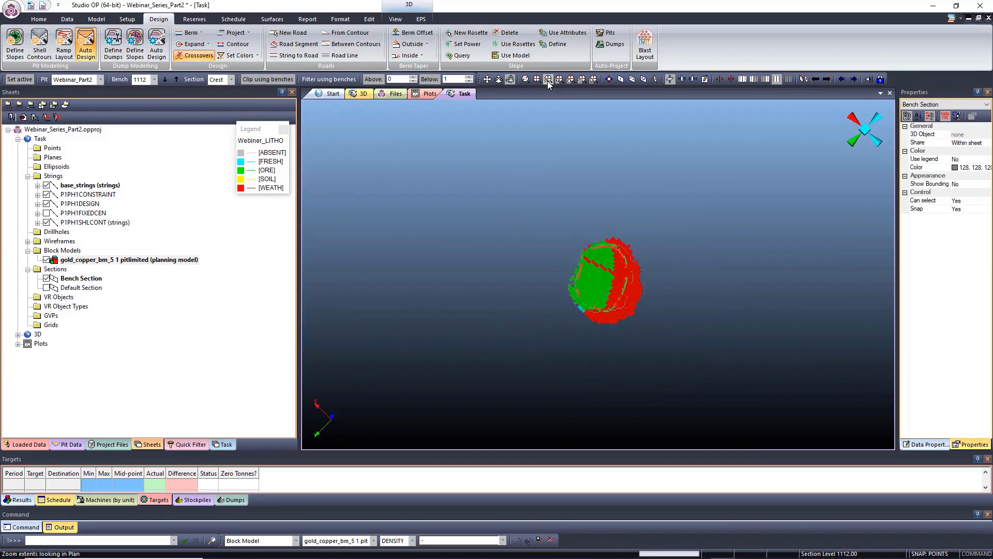
pyautogui.scroll(3, 588, 352)
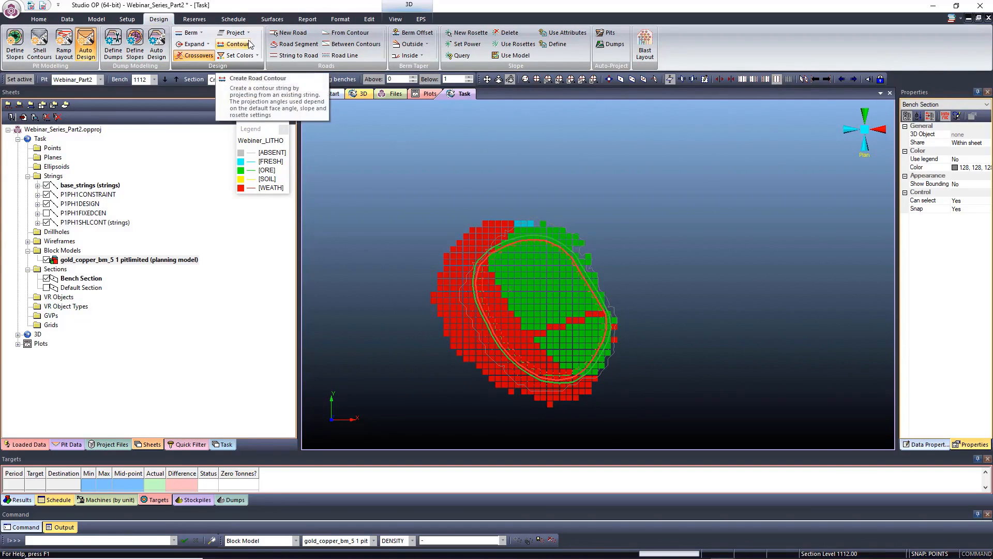
# Move the bench section up bench by bench to 1162, comparing the design strings with the lithology blocks
pyautogui.click(175, 79)
pyautogui.click(175, 80)
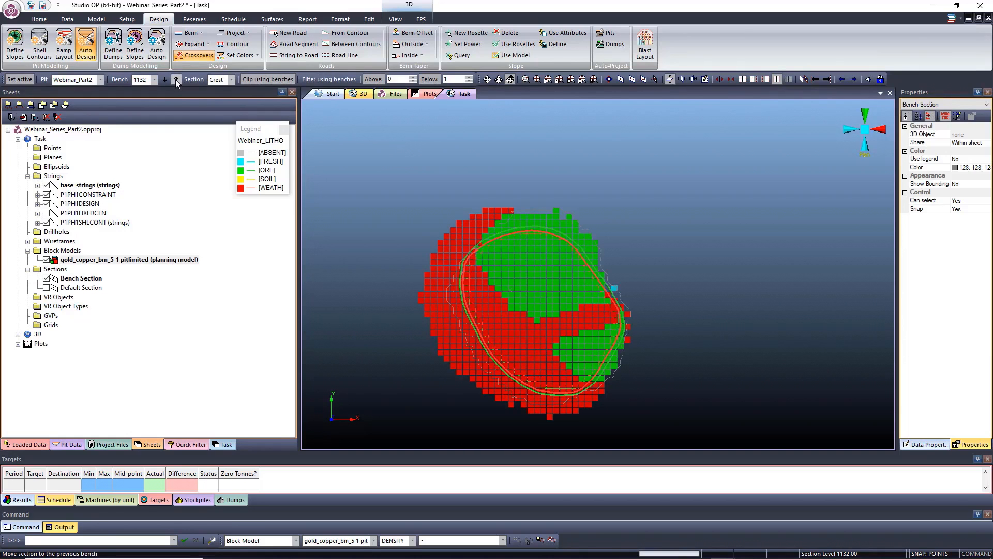
pyautogui.click(175, 79)
pyautogui.click(175, 79)
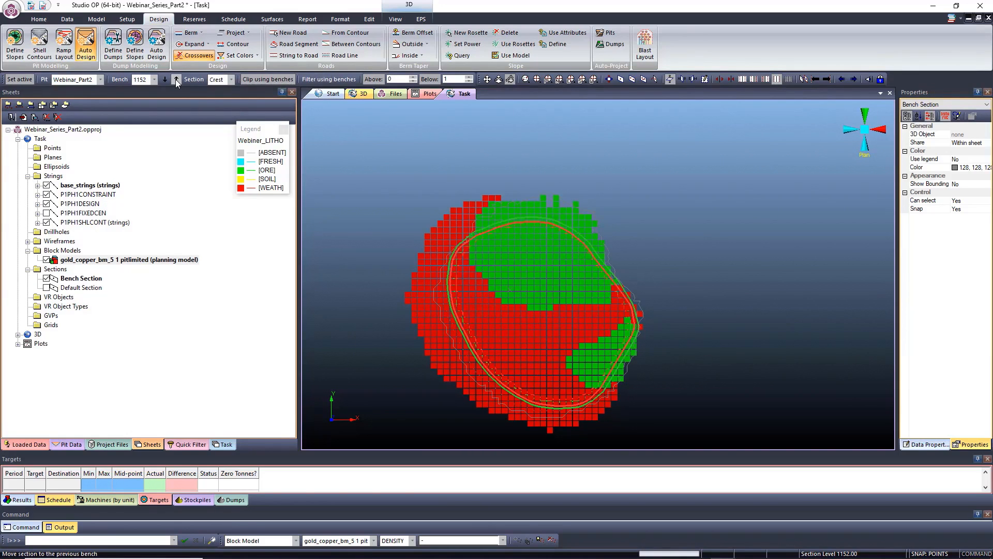
pyautogui.click(176, 79)
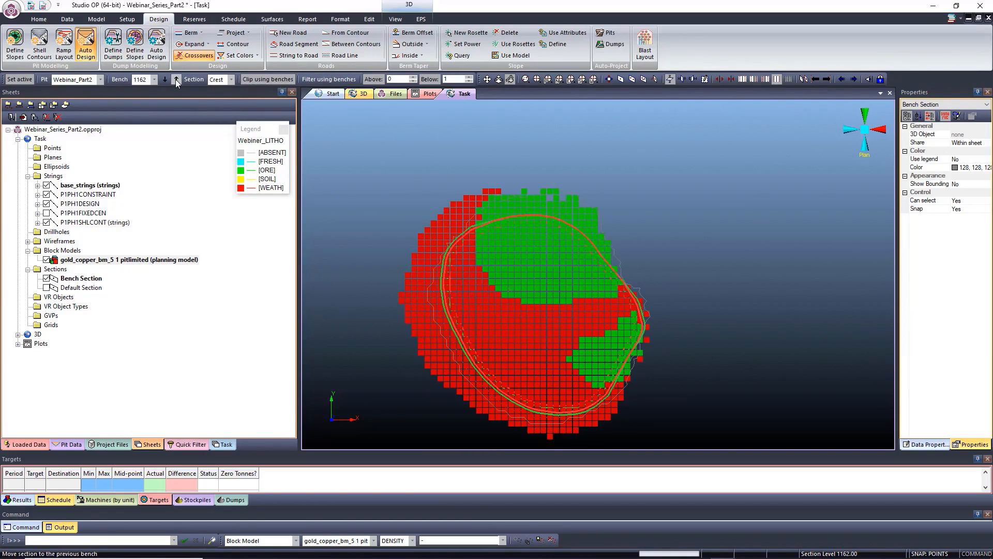
# Hide the planning model and set the 3D view's background to a single black color
pyautogui.click(47, 260)
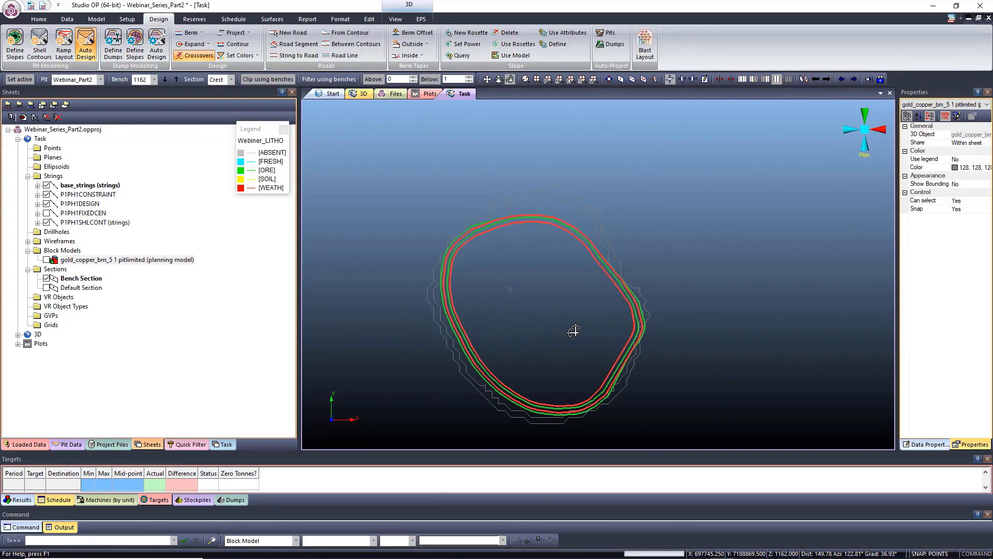
pyautogui.scroll(1, 574, 331)
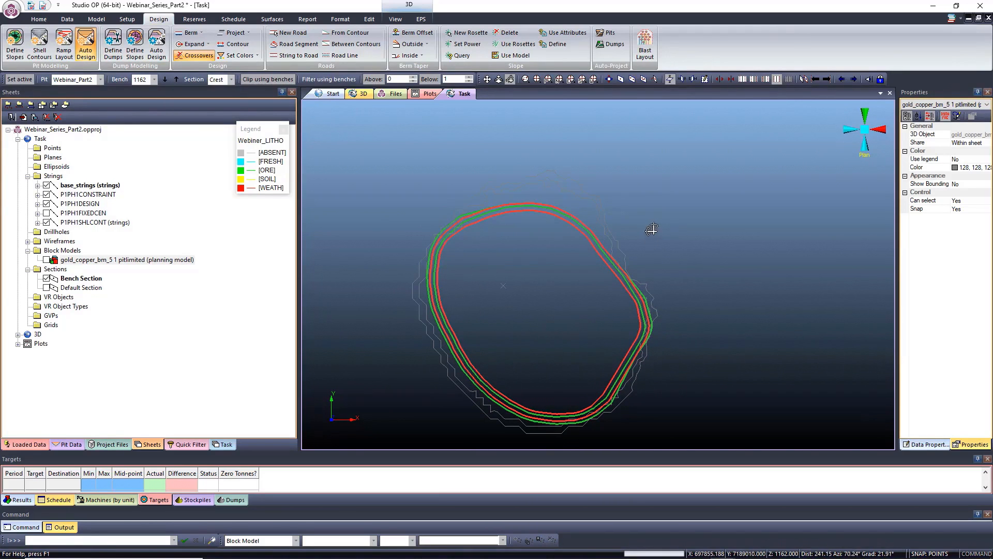
pyautogui.doubleClick(675, 201)
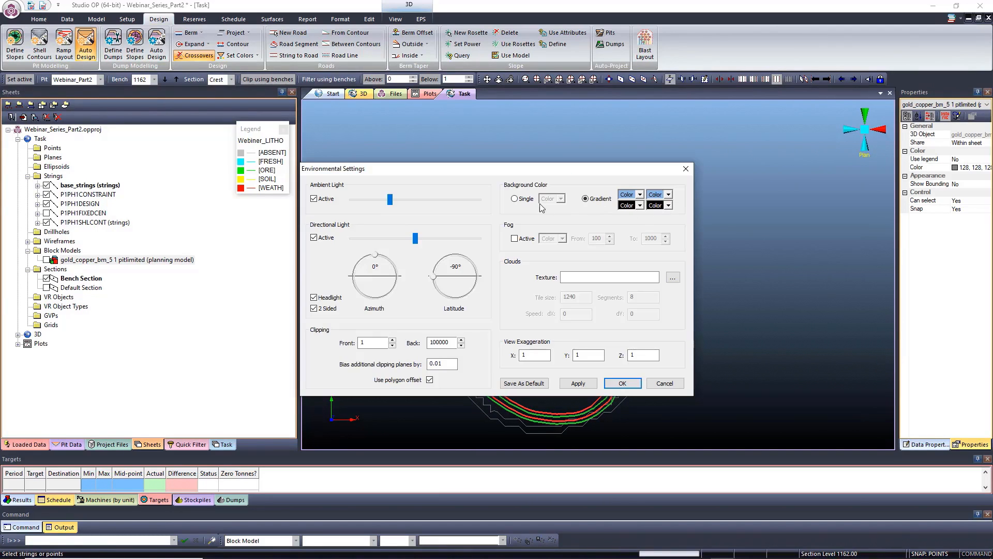
pyautogui.click(515, 199)
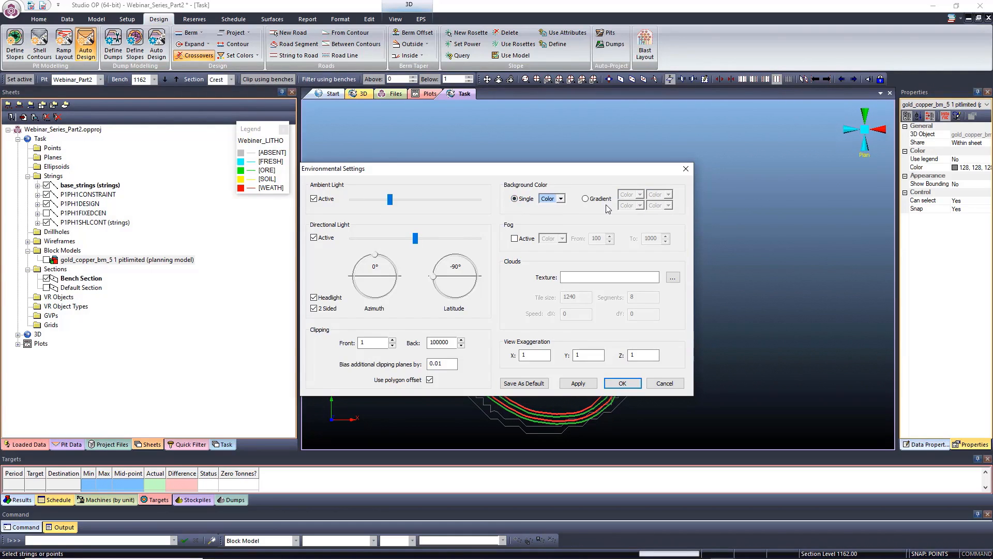
pyautogui.click(563, 201)
pyautogui.click(562, 200)
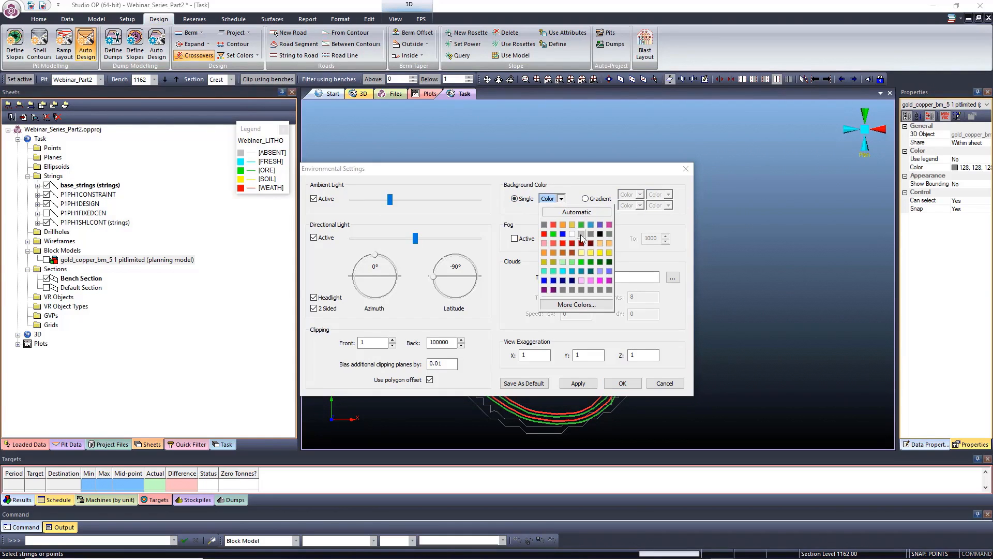
pyautogui.click(600, 235)
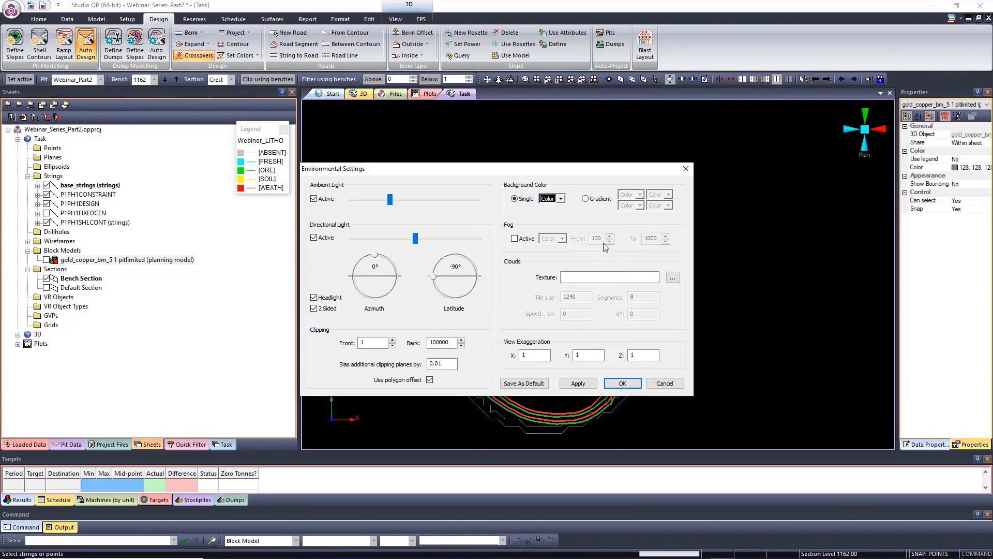
pyautogui.click(622, 382)
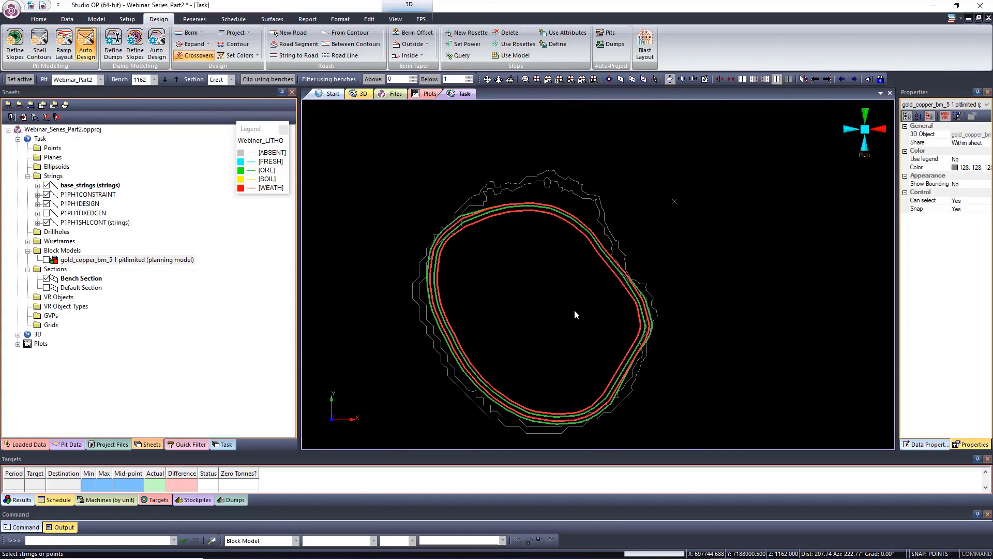
# Step the bench section up to 1262, comparing the design strings with the phase shell contours on each bench
pyautogui.scroll(2, 683, 397)
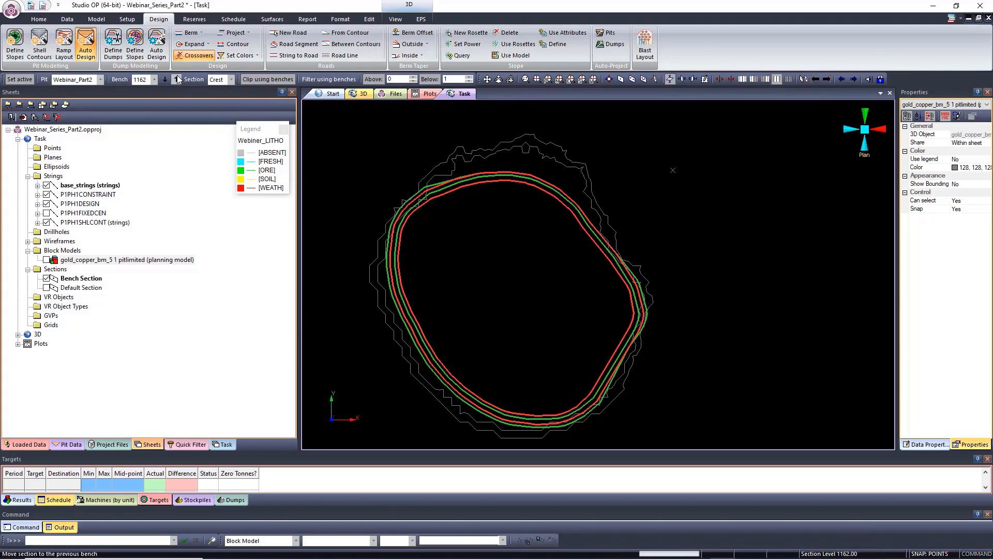
pyautogui.click(177, 79)
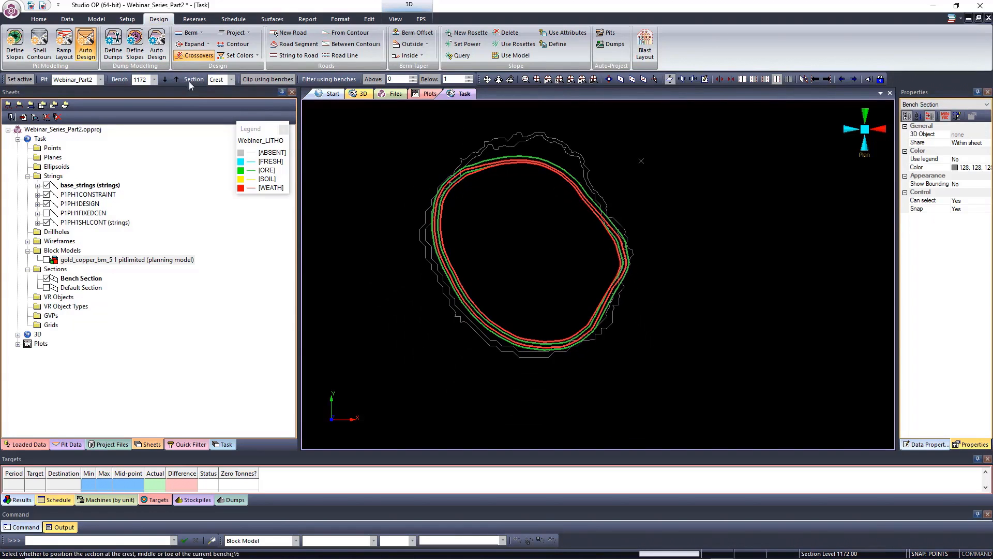
pyautogui.click(177, 79)
pyautogui.click(177, 79)
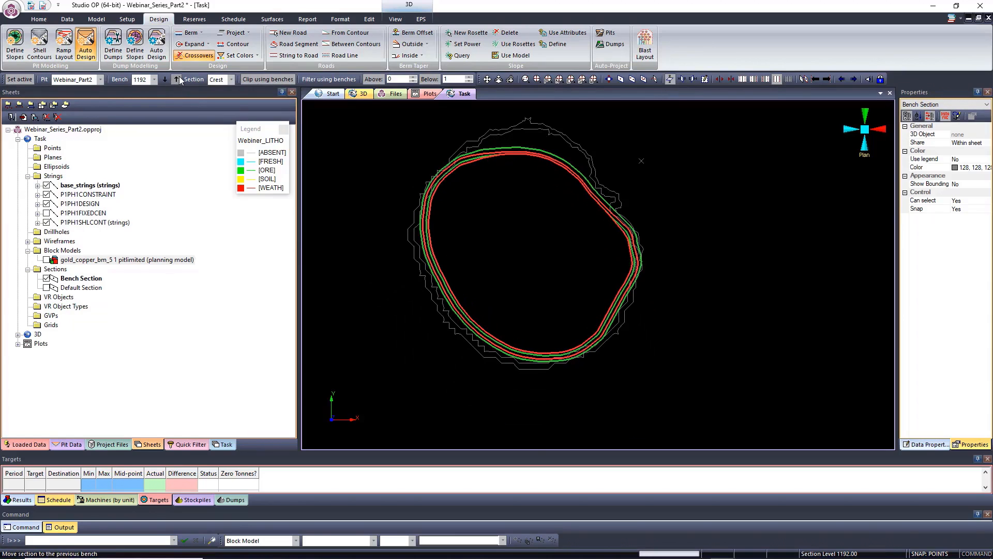
pyautogui.click(178, 79)
pyautogui.click(177, 79)
pyautogui.click(178, 79)
pyautogui.click(177, 79)
pyautogui.scroll(-1, 477, 249)
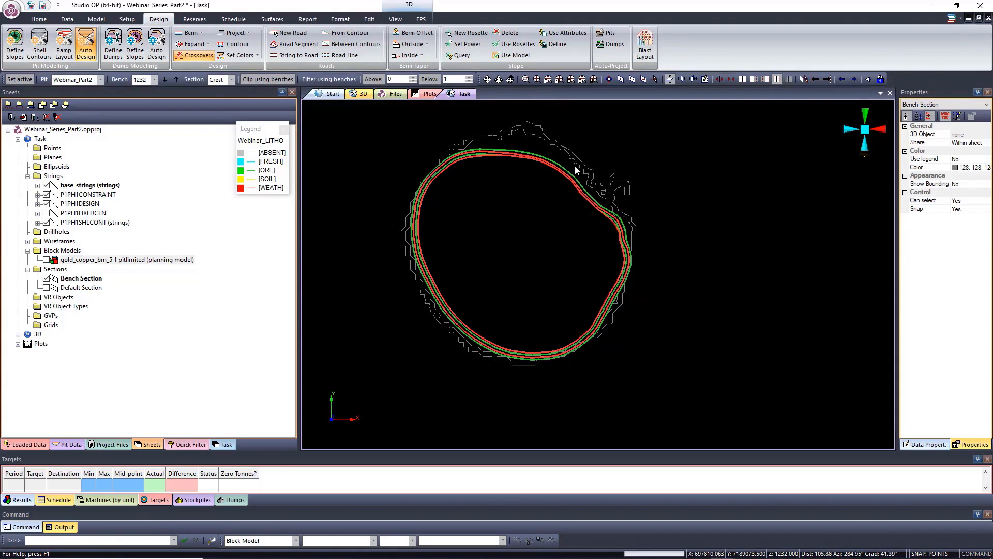
pyautogui.scroll(2, 575, 165)
pyautogui.click(177, 79)
pyautogui.click(177, 79)
pyautogui.click(177, 79)
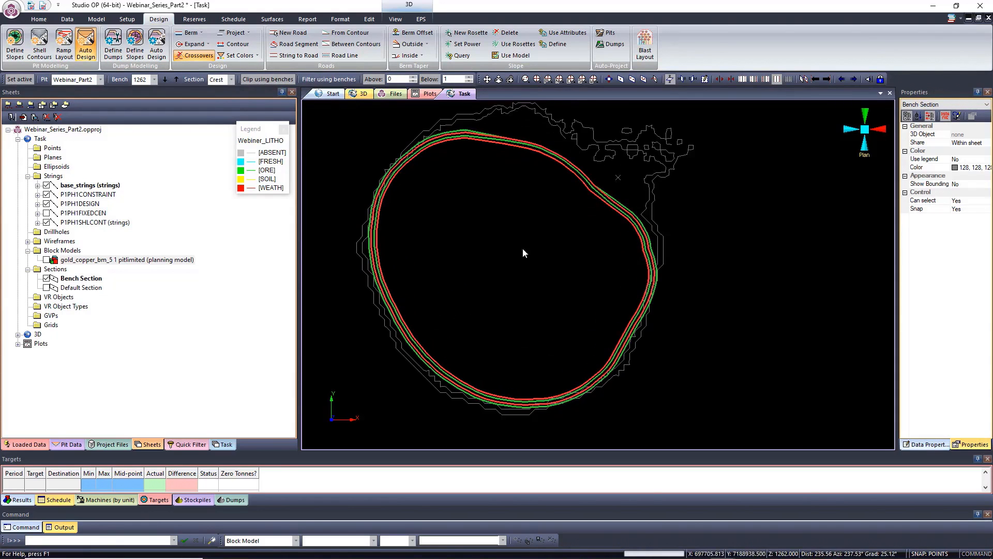
# Set the displayed bench to 1232 and check its ore blocks against the design, leaving the planning model hidden
pyautogui.click(166, 82)
pyautogui.click(165, 82)
pyautogui.click(166, 82)
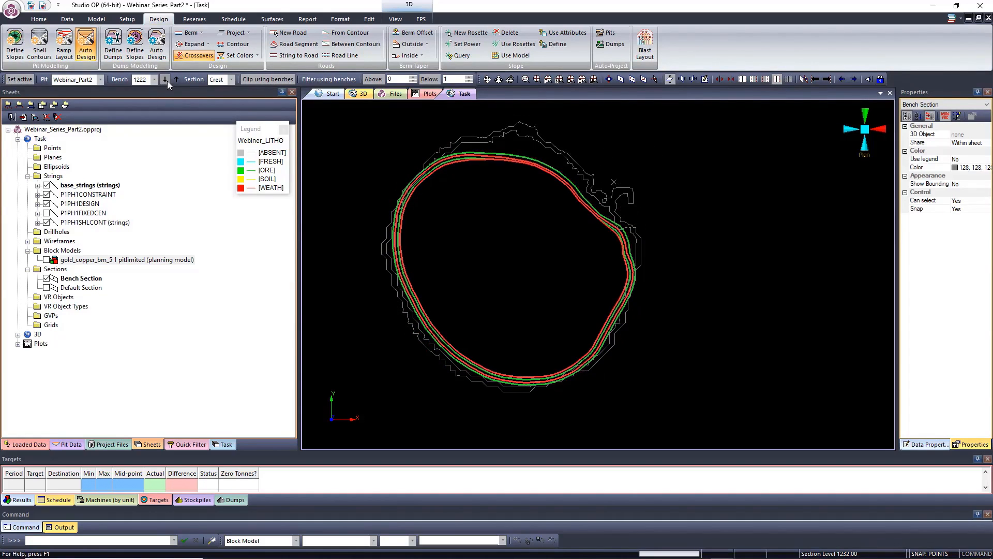
pyautogui.click(165, 81)
pyautogui.click(177, 80)
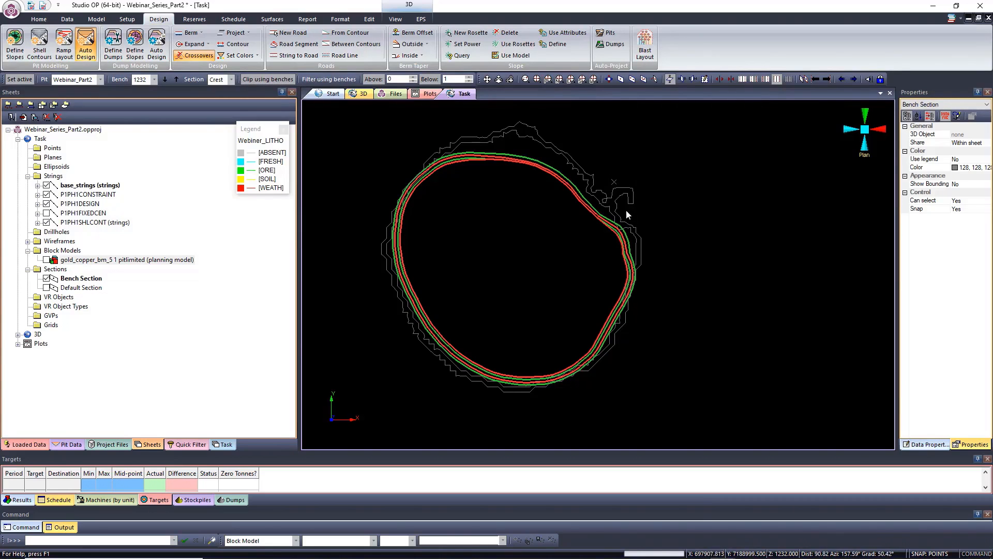
pyautogui.click(47, 259)
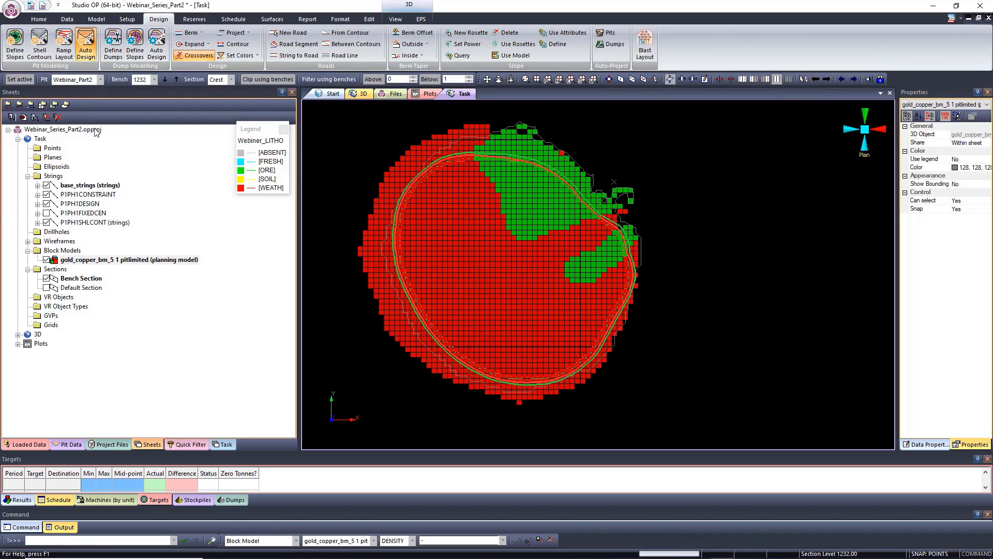
pyautogui.click(47, 261)
# Add the outermost design string on bench 1232 to the phase's pit constraints
pyautogui.click(625, 235)
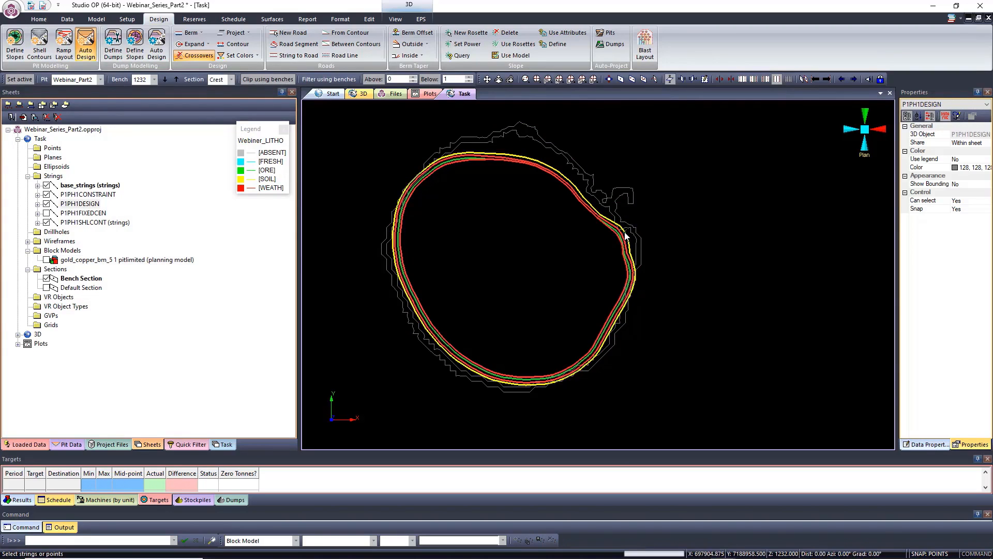
pyautogui.click(228, 445)
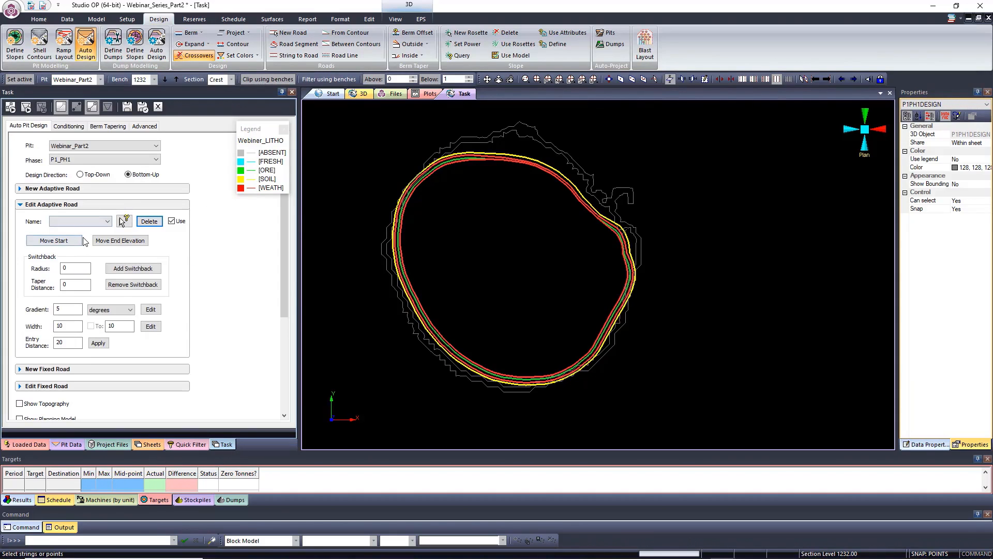
pyautogui.scroll(-3, 120, 321)
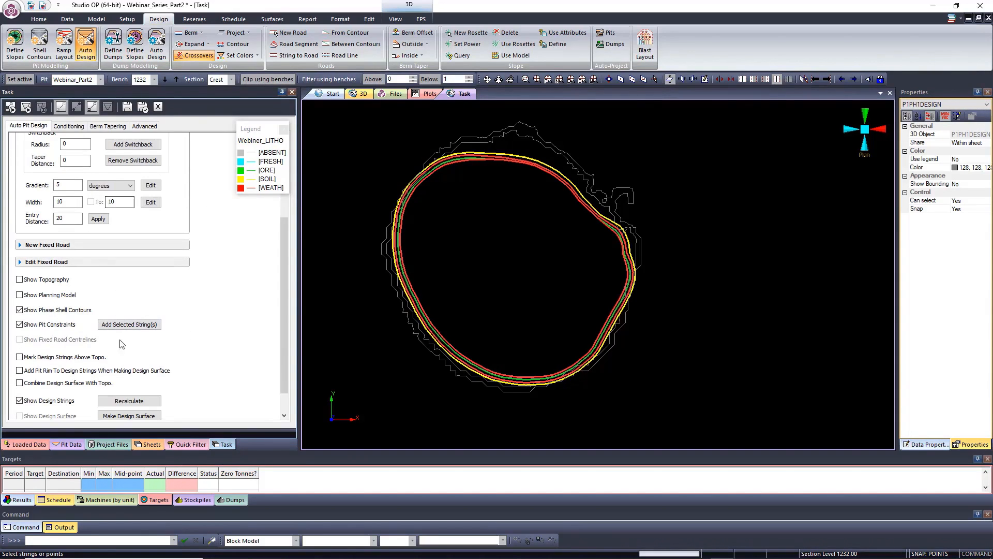
pyautogui.click(129, 325)
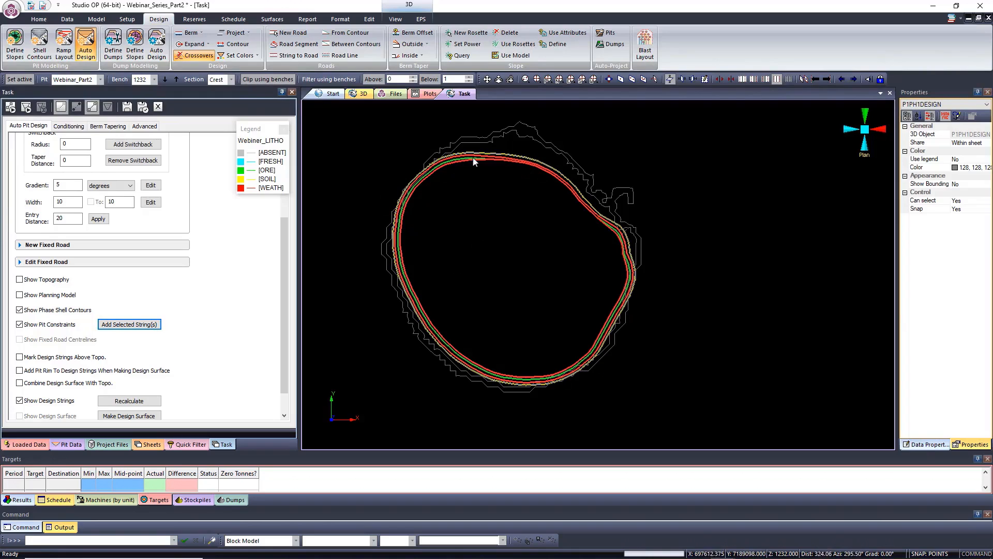
# Set a fixed magenta line color for the P1PH1CONSTRAINT strings and adjust their line scale
pyautogui.click(145, 444)
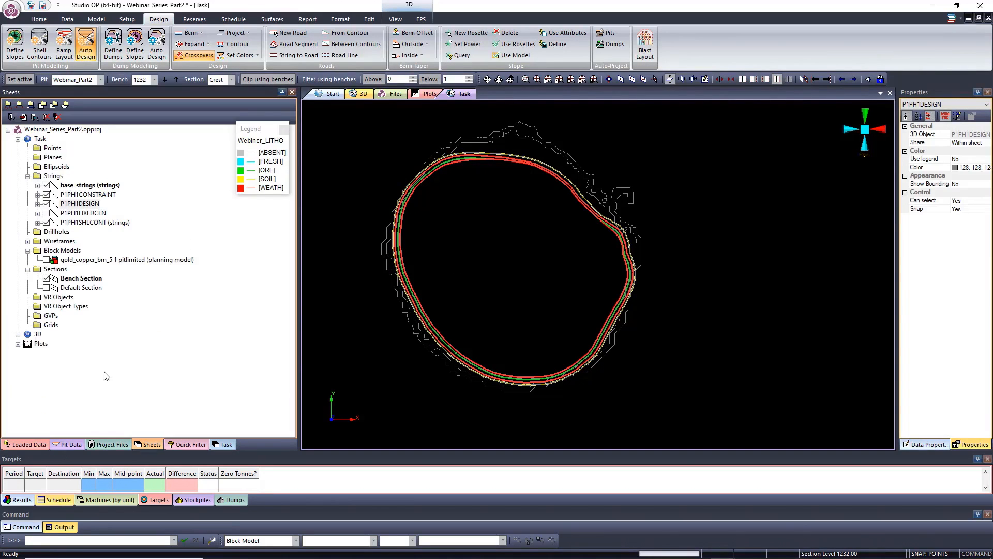
pyautogui.click(81, 195)
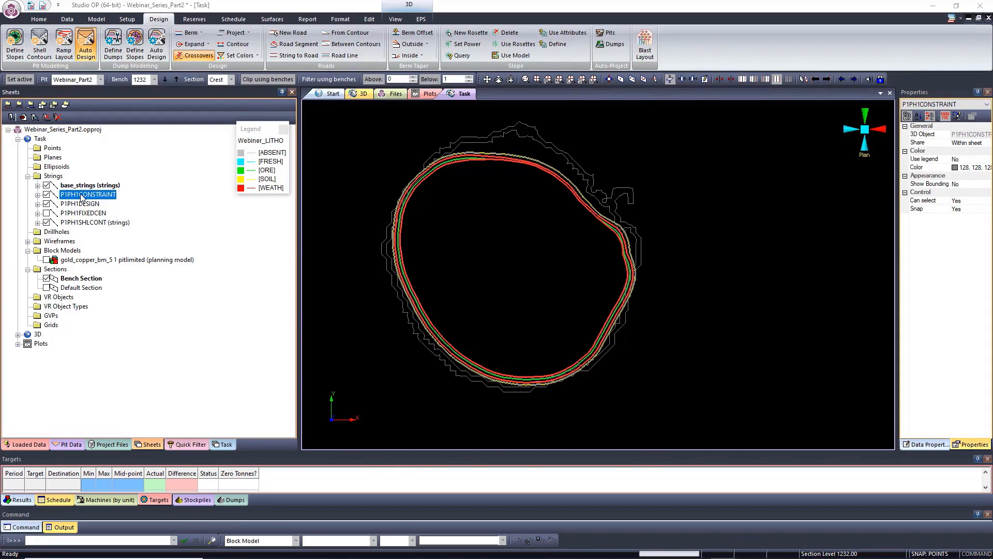
pyautogui.doubleClick(81, 196)
pyautogui.moveTo(462, 95); pyautogui.dragTo(189, 76)
pyautogui.click(141, 93)
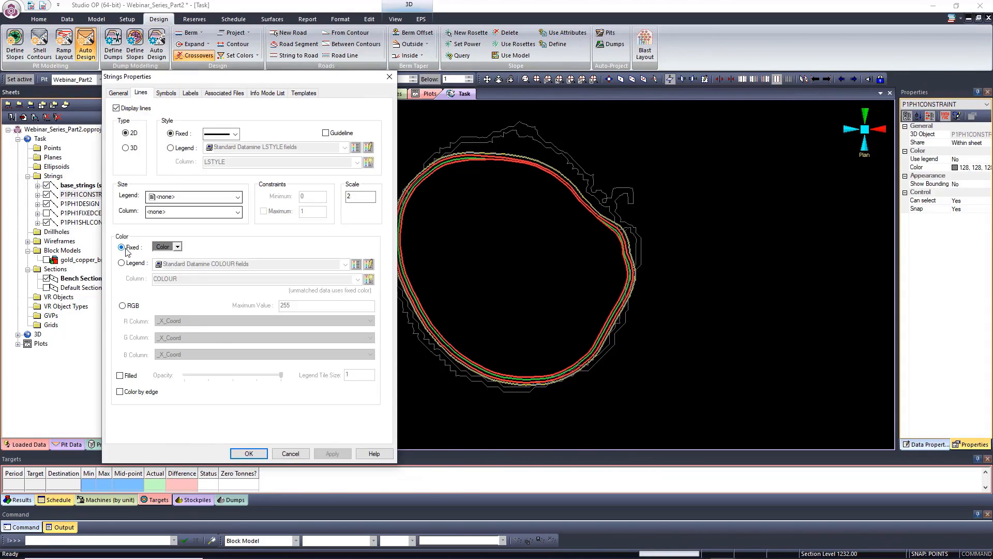
pyautogui.click(176, 247)
pyautogui.click(212, 330)
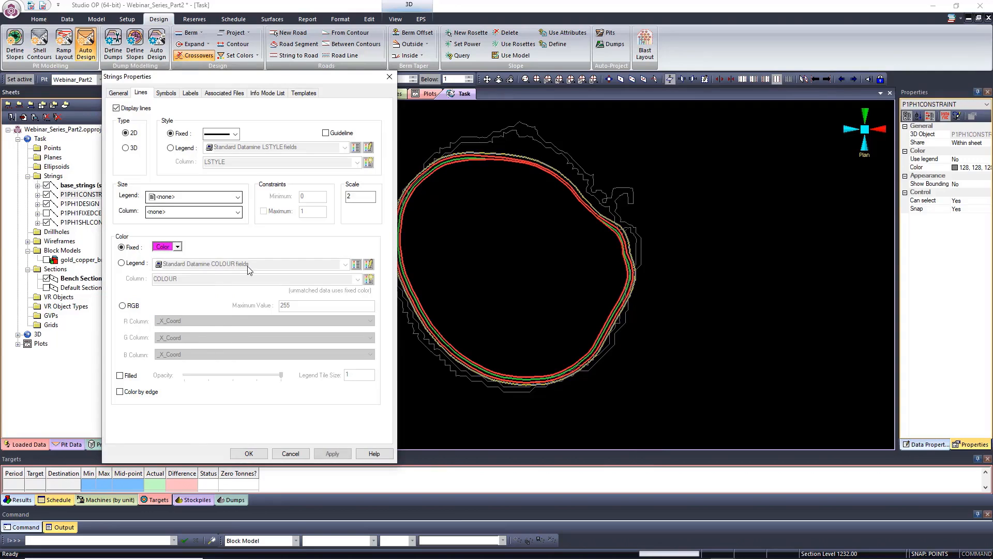
pyautogui.doubleClick(354, 200)
# Display fixed round symbols at scale 9 on the P1PH1CONSTRAINT string points and apply the formatting
pyautogui.click(166, 93)
pyautogui.click(119, 111)
pyautogui.click(178, 137)
pyautogui.doubleClick(368, 202)
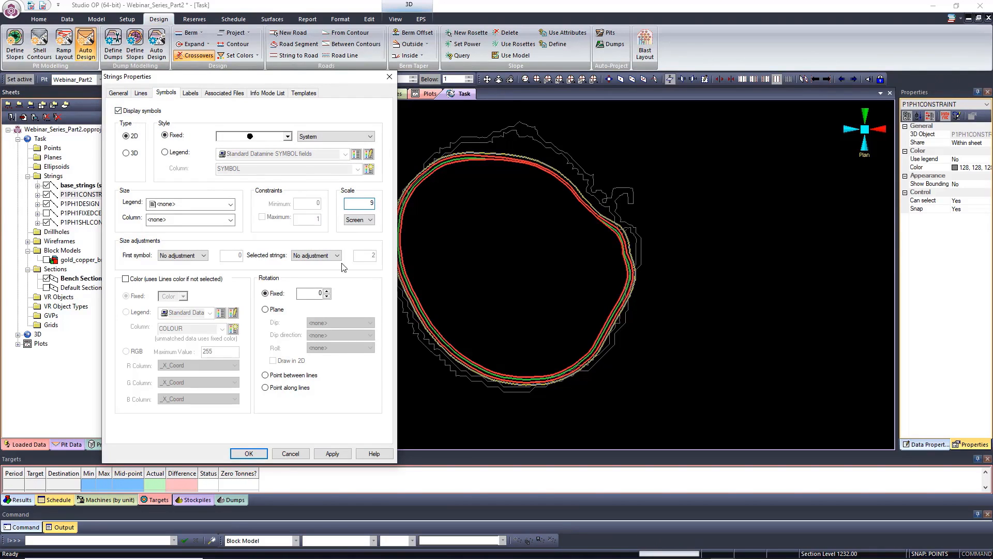
pyautogui.click(331, 454)
pyautogui.click(249, 454)
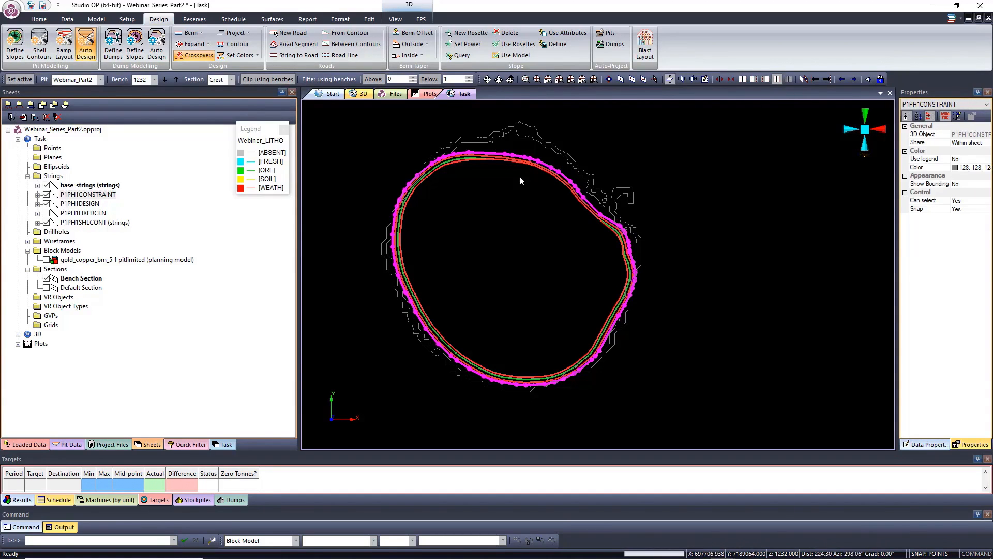
# Replace the northeast stretch of the constraint string with an outward curve around the shell contours, and return to the auto pit design settings
pyautogui.click(562, 177)
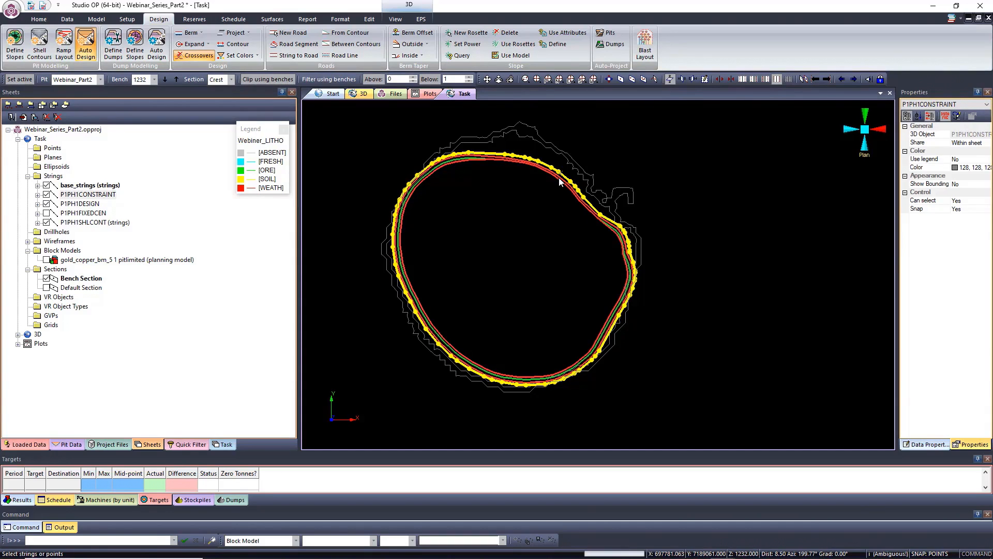
pyautogui.press('c')
pyautogui.press('s')
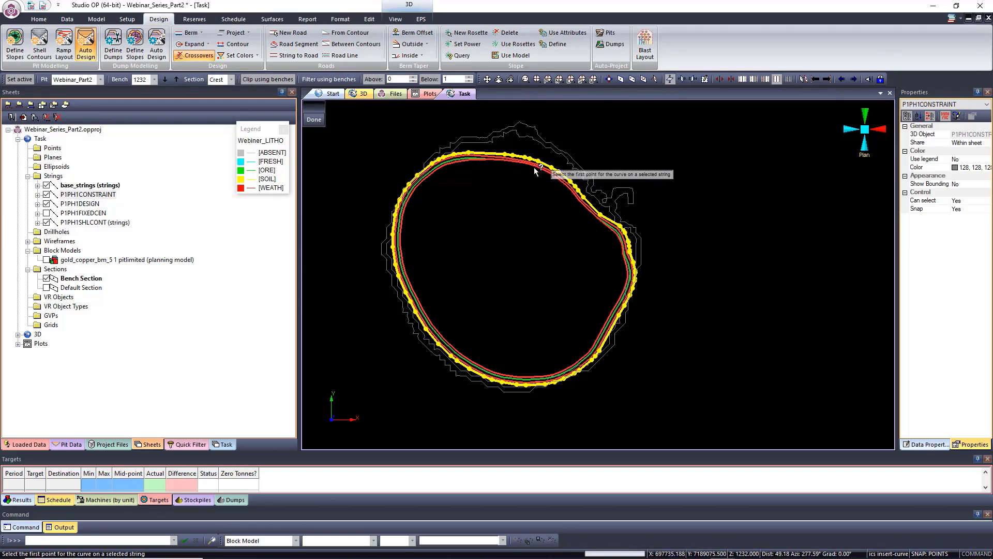
pyautogui.click(512, 156)
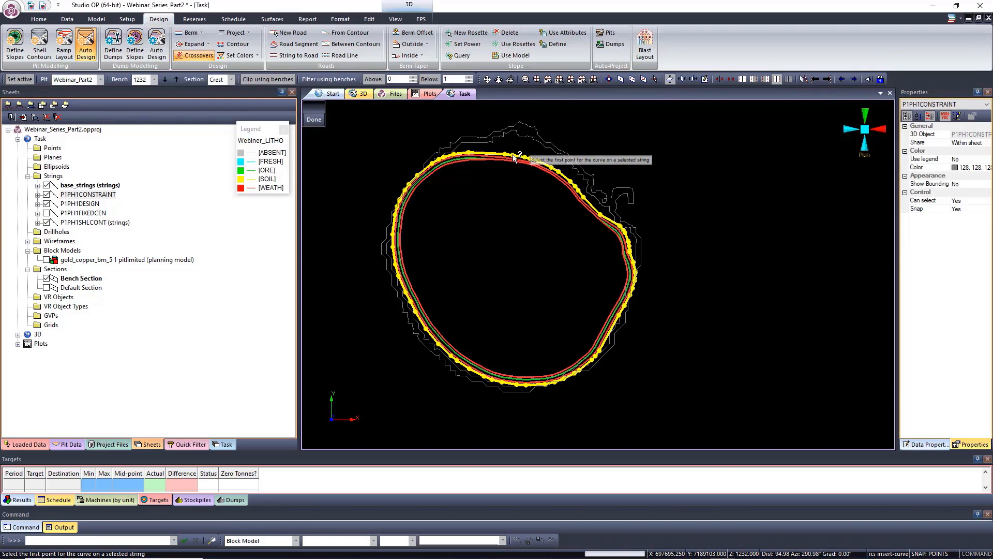
pyautogui.click(637, 275)
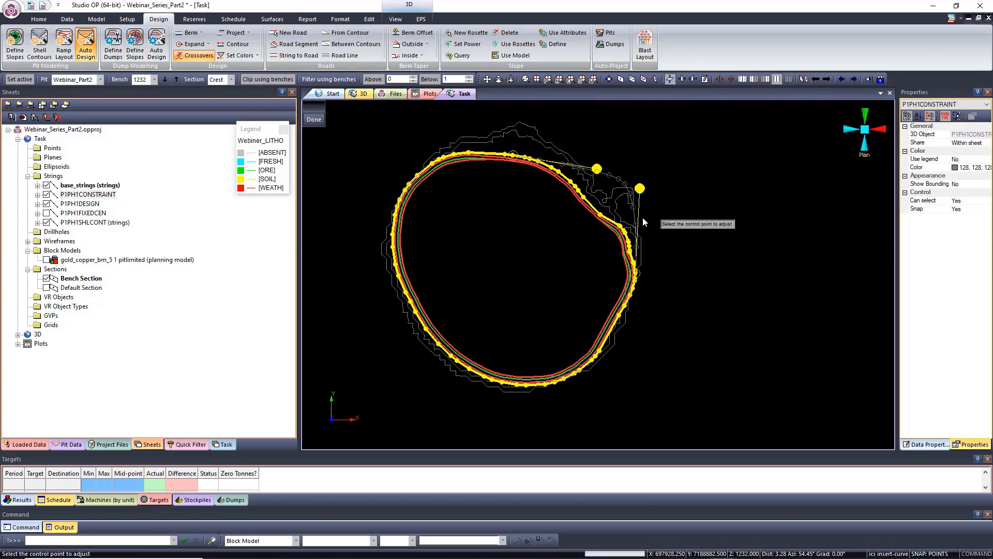
pyautogui.moveTo(639, 189); pyautogui.dragTo(647, 192)
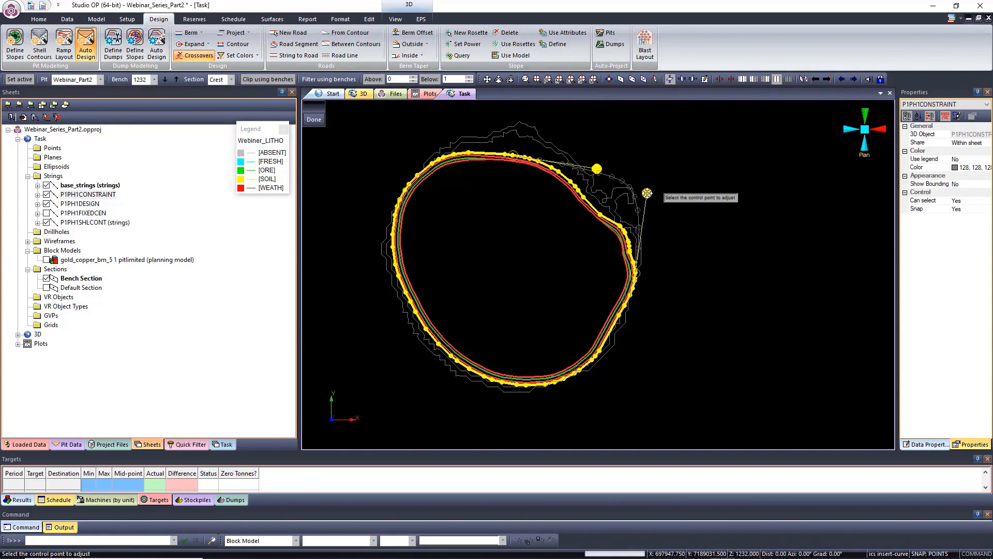
pyautogui.click(314, 120)
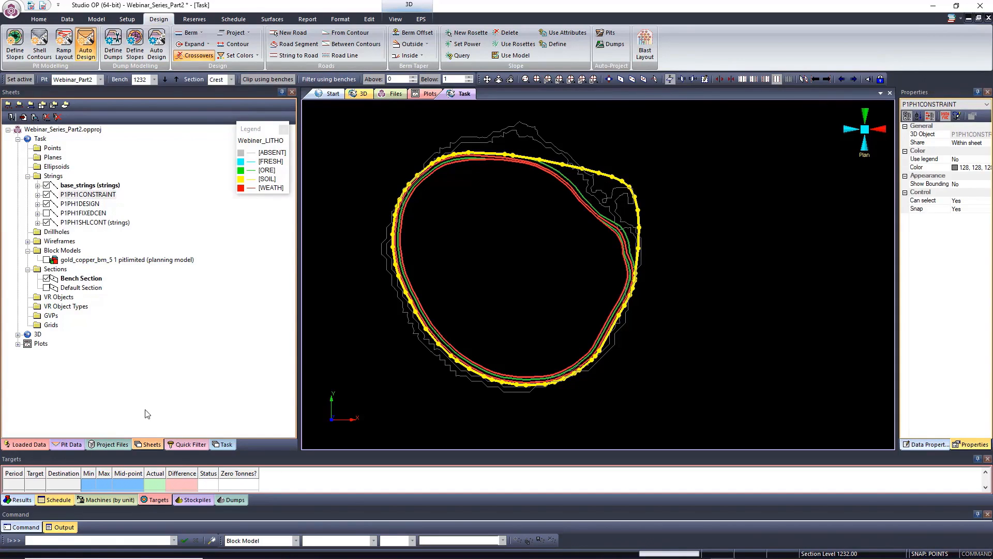
pyautogui.click(224, 447)
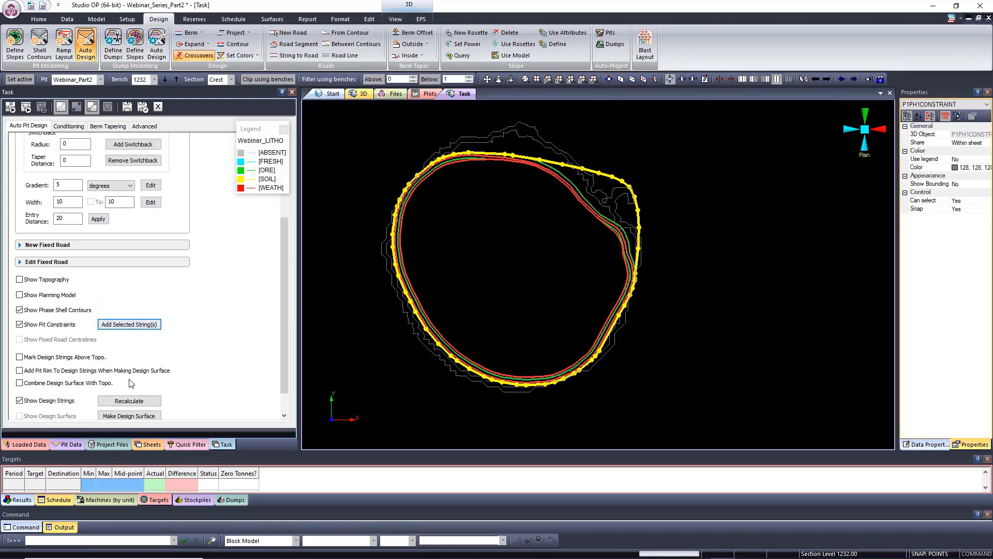
# Recalculate the design strings with the bench 1232 constraint and view the whole pit in 3D without bench clipping
pyautogui.click(126, 402)
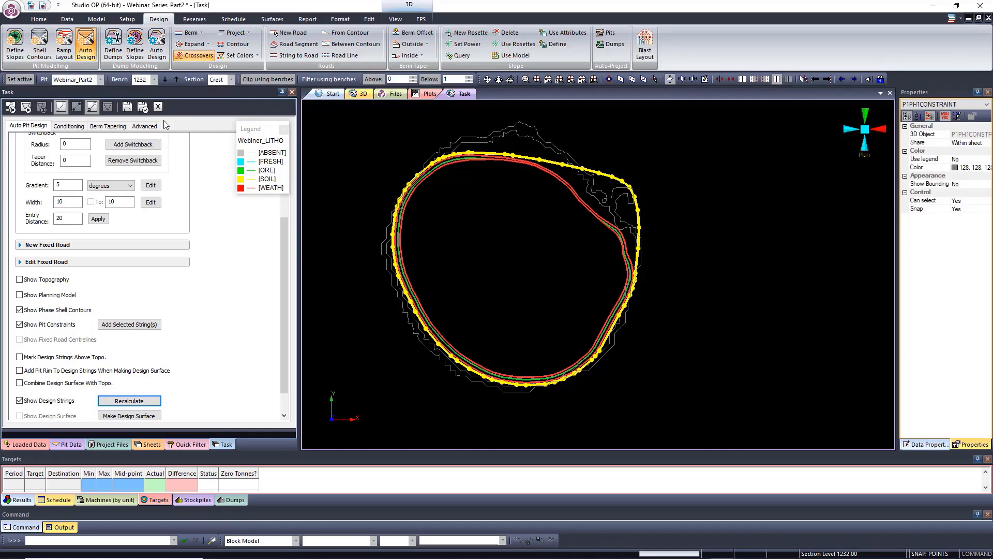
pyautogui.click(259, 80)
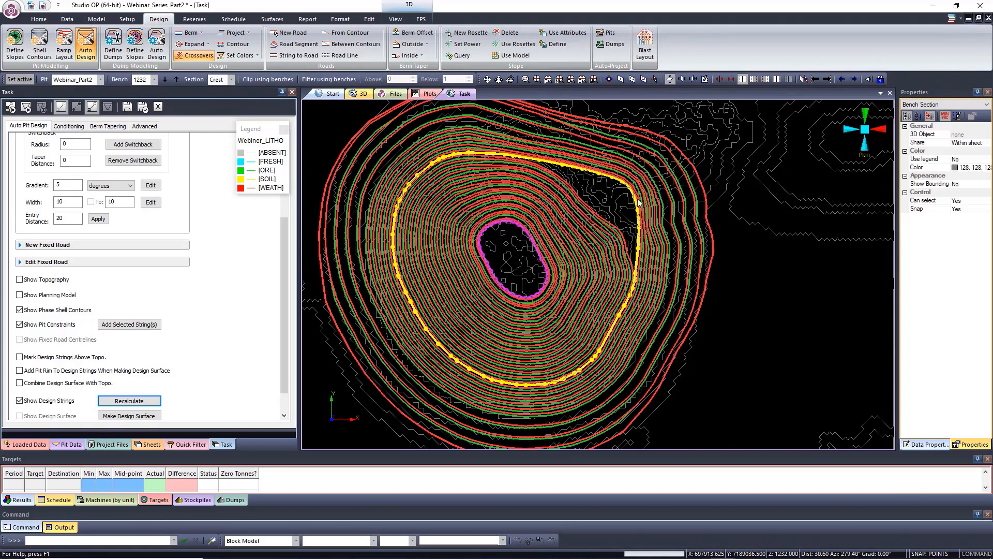
pyautogui.click(511, 80)
pyautogui.moveTo(591, 294); pyautogui.dragTo(676, 228)
pyautogui.moveTo(591, 256); pyautogui.dragTo(439, 223)
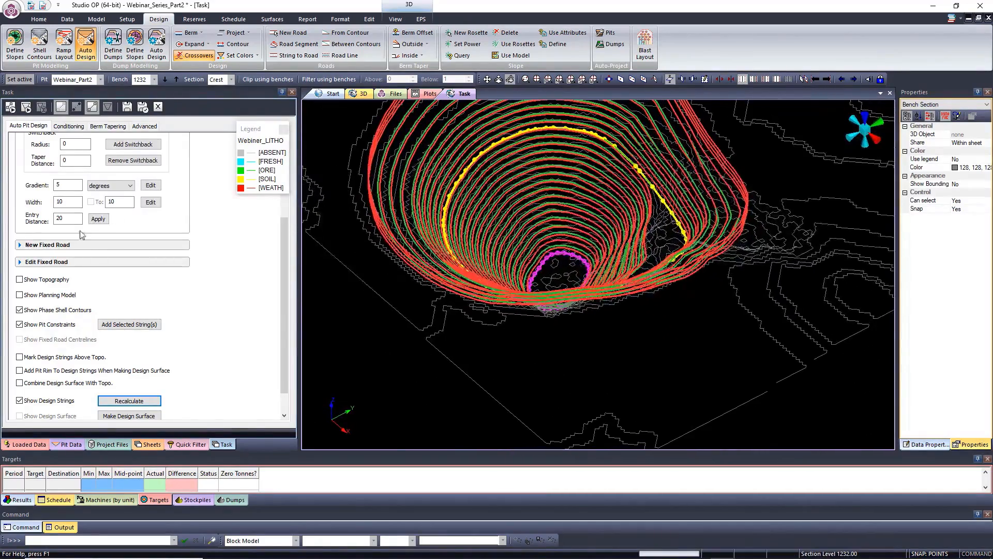
# Display the gold_copper_bm_5 planning model temporarily to examine how the ore blocks lie relative to the northeast pit wall
pyautogui.click(151, 444)
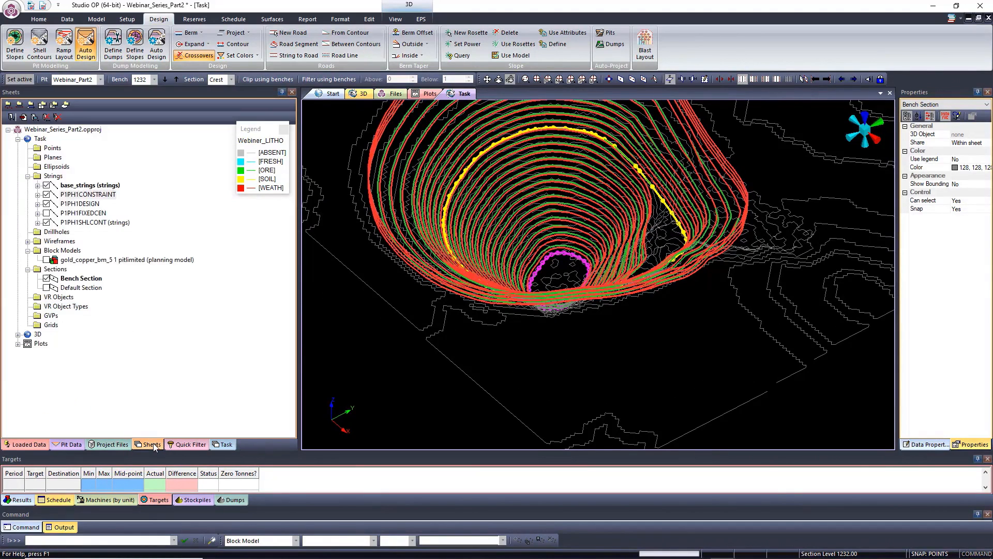
pyautogui.click(46, 259)
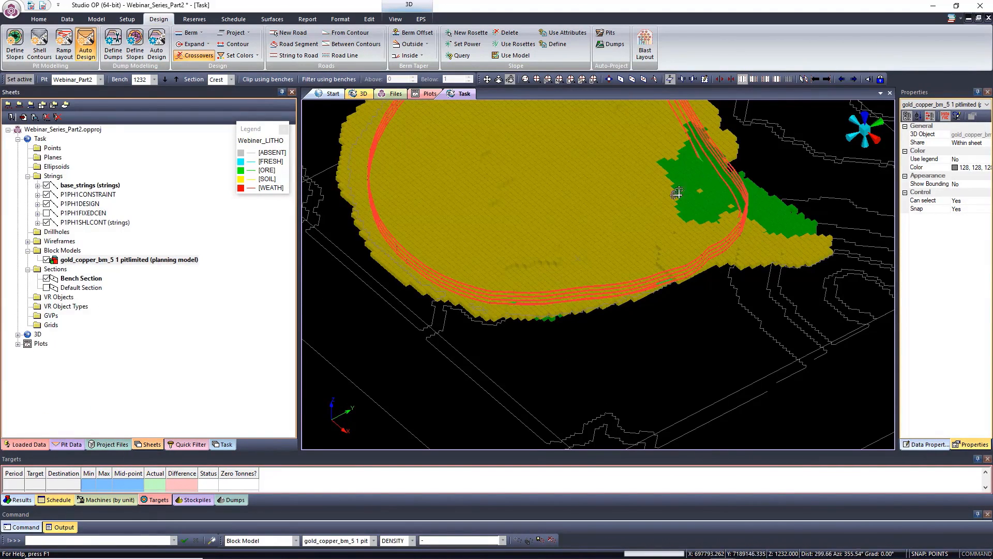
pyautogui.moveTo(616, 223); pyautogui.dragTo(657, 259)
pyautogui.moveTo(585, 259); pyautogui.dragTo(598, 291)
pyautogui.scroll(-2, 565, 213)
pyautogui.moveTo(566, 213); pyautogui.dragTo(562, 218)
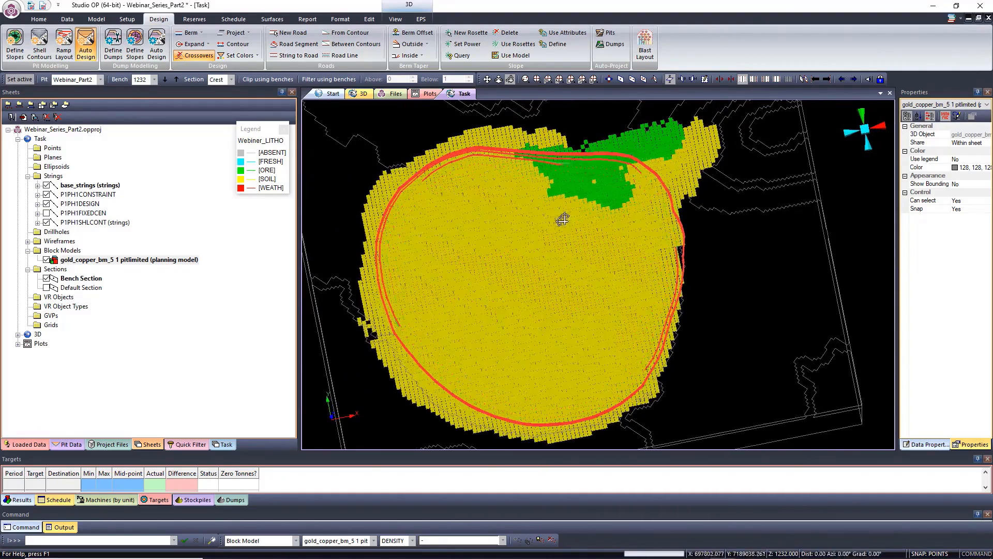
pyautogui.click(47, 260)
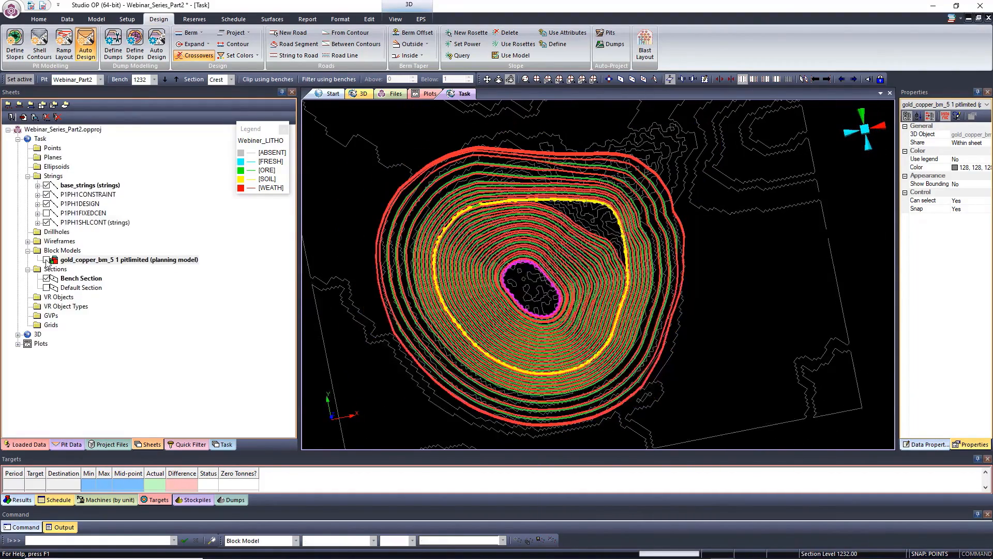
# Clip the plan view to the active bench and move the section up to bench 1252
pyautogui.scroll(3, 640, 199)
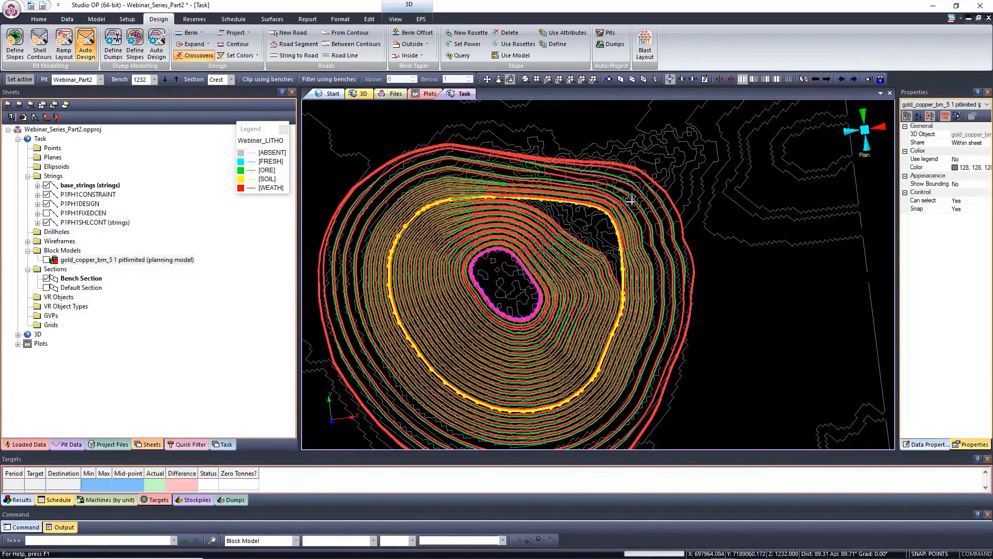
pyautogui.click(261, 80)
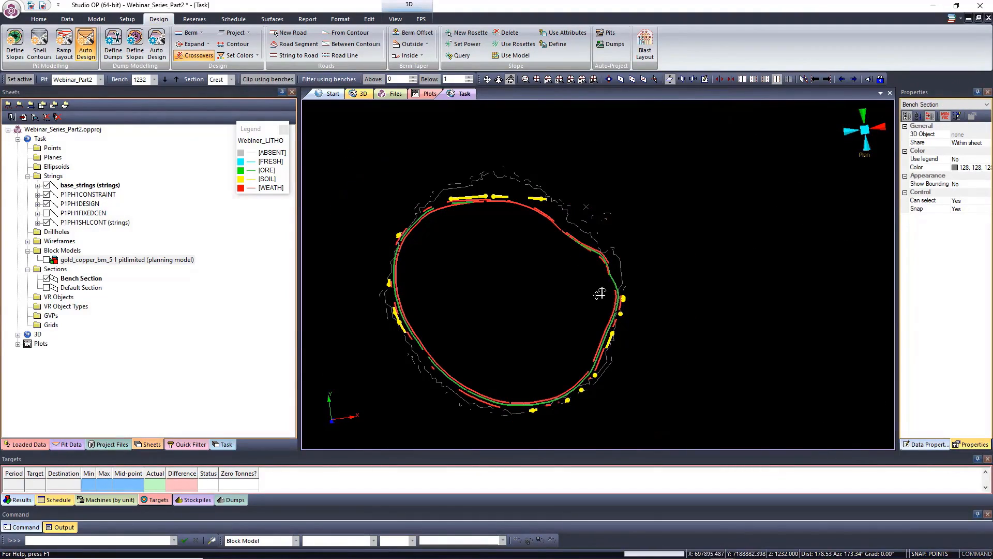
pyautogui.click(548, 80)
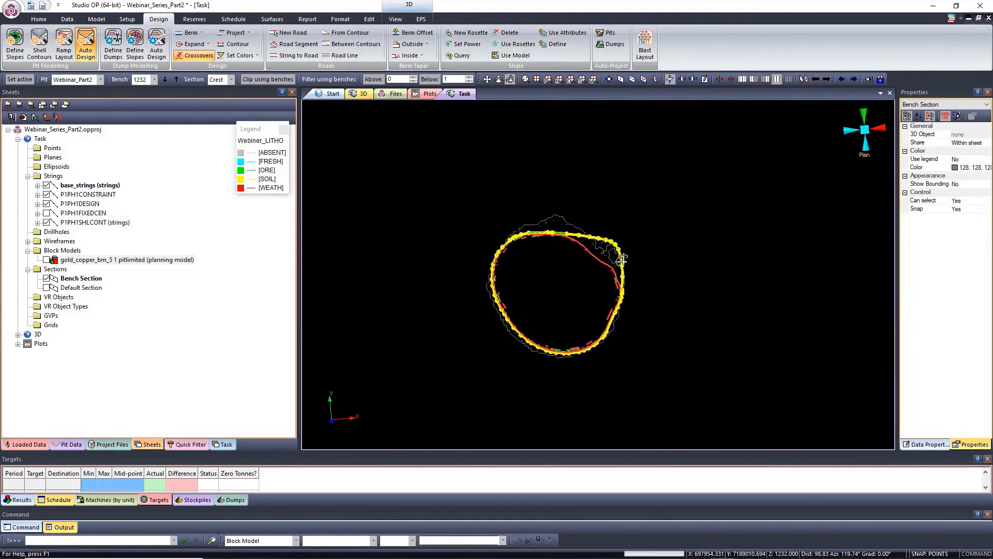
pyautogui.scroll(3, 673, 420)
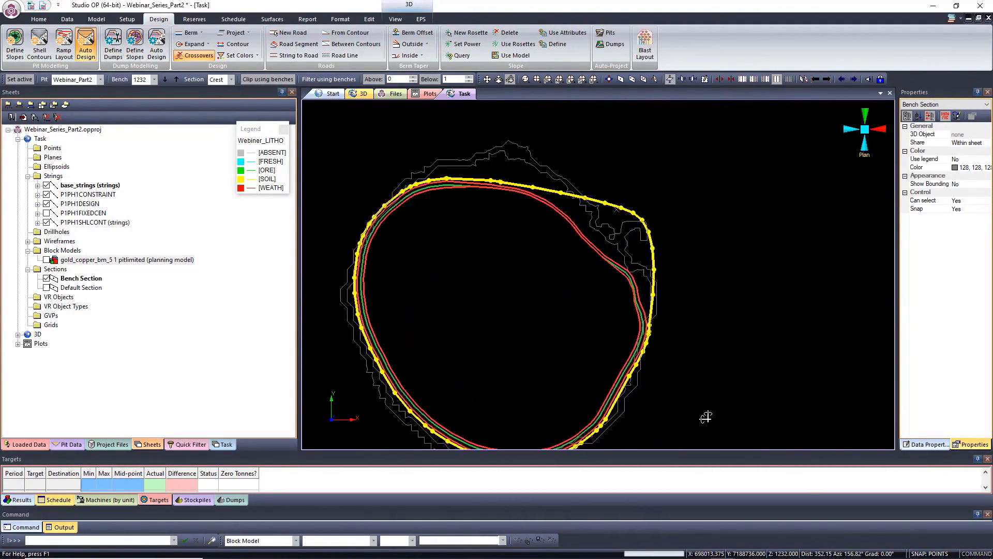
pyautogui.click(174, 79)
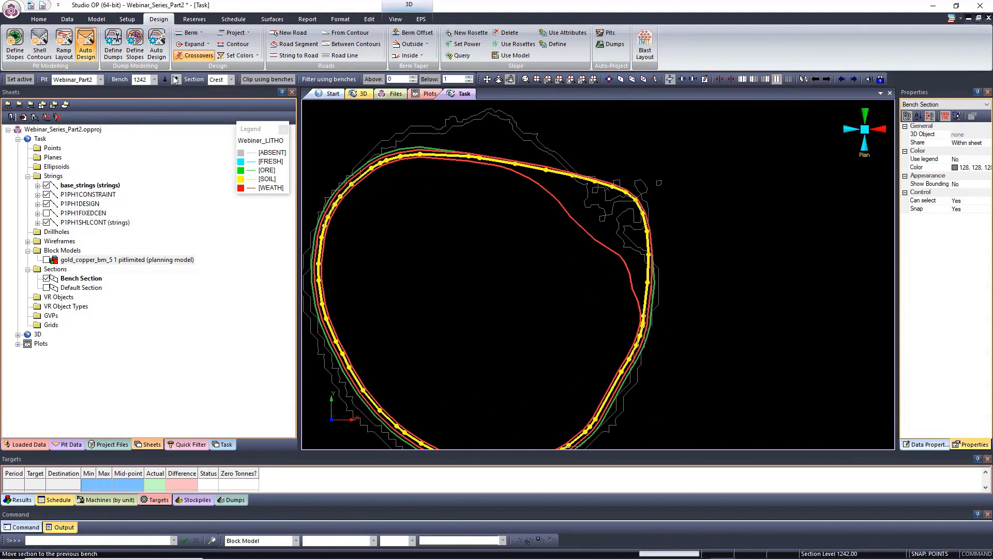
pyautogui.click(177, 79)
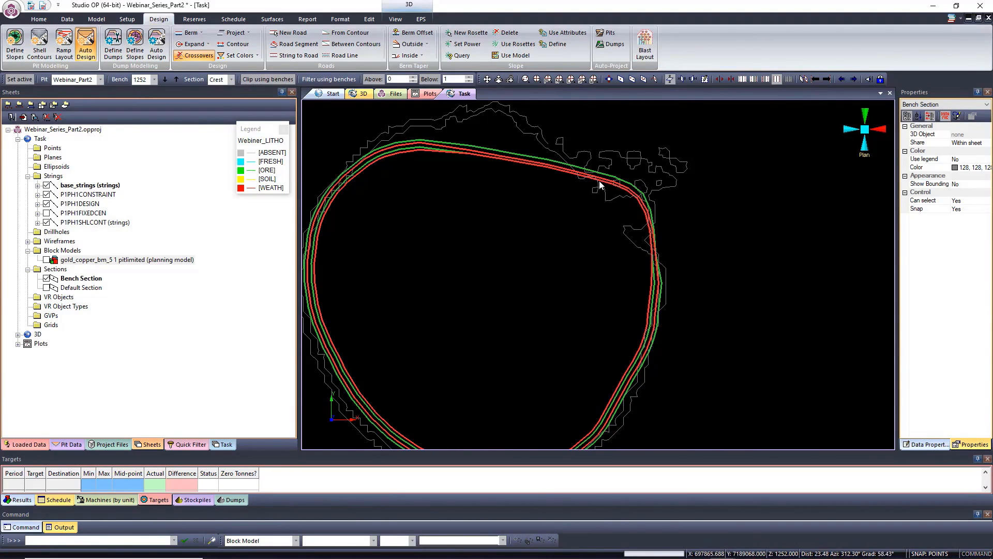
# Add the outermost design string on bench 1252 to the pit constraints
pyautogui.click(562, 164)
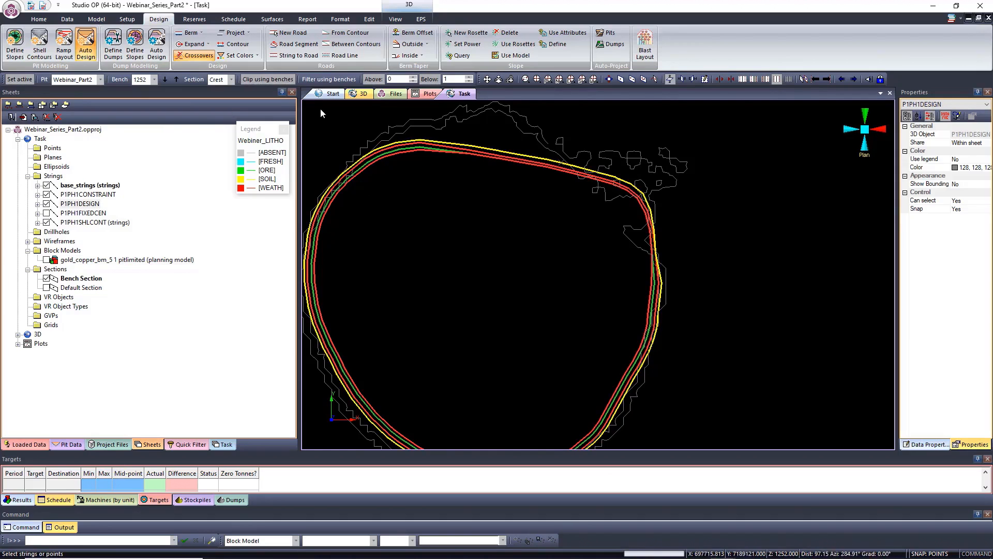
pyautogui.click(228, 445)
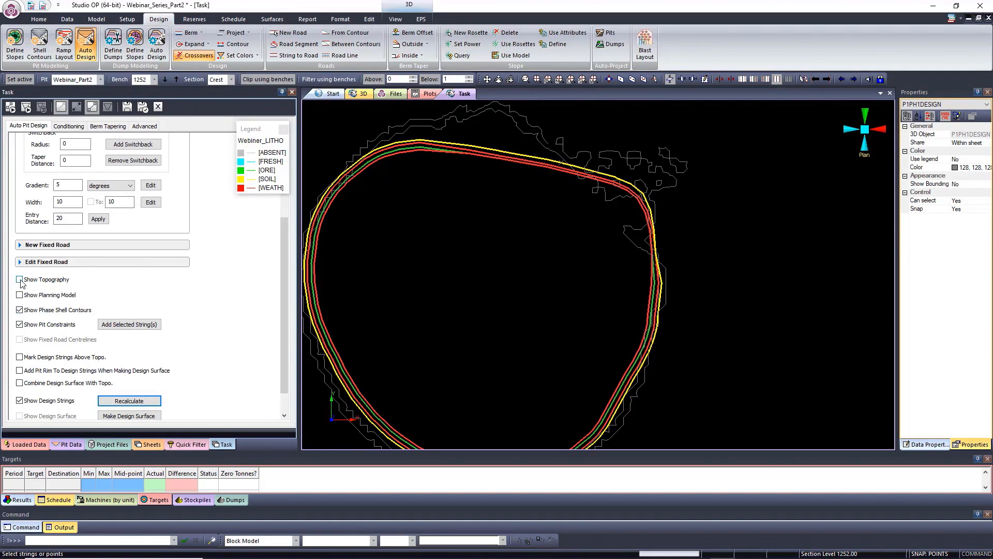
pyautogui.click(122, 324)
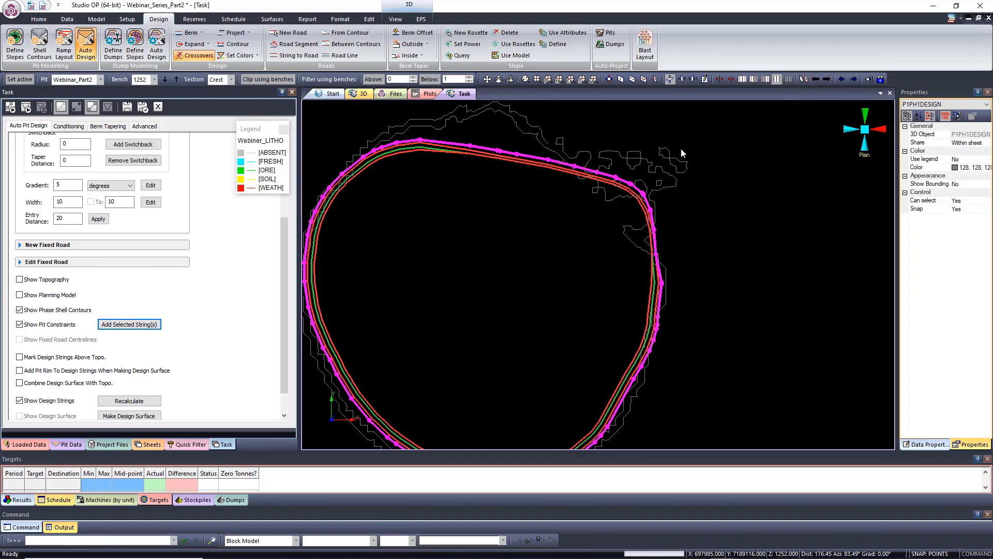
# Insert a curve along the northeast stretch of the bench 1252 constraint string, adjusting its control points outward around the shell contours
pyautogui.click(615, 181)
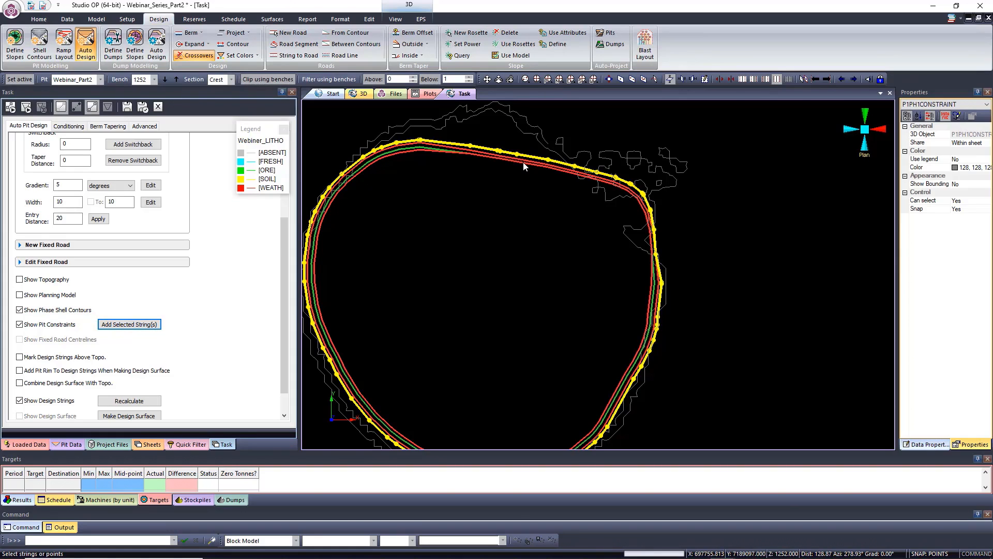
pyautogui.press('c')
pyautogui.press('s')
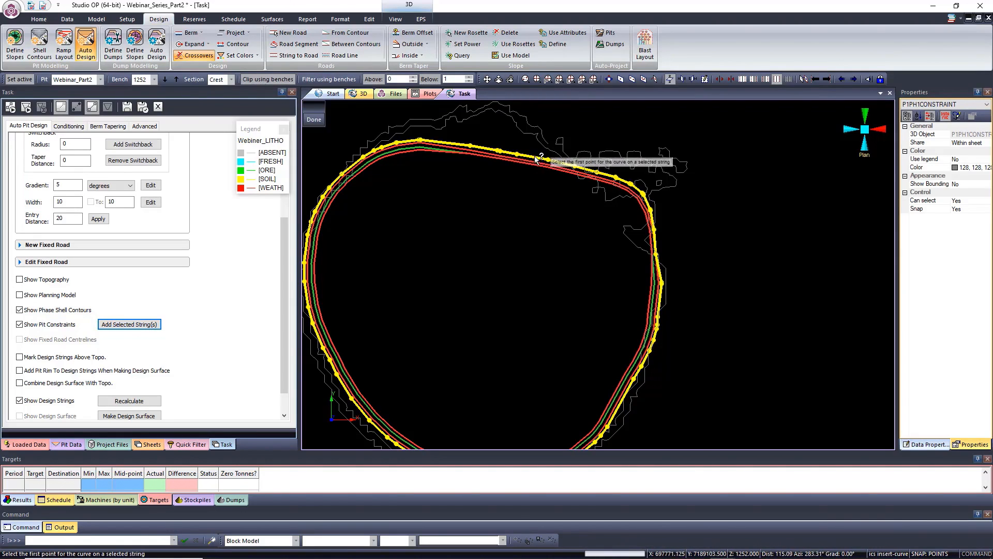
pyautogui.click(471, 148)
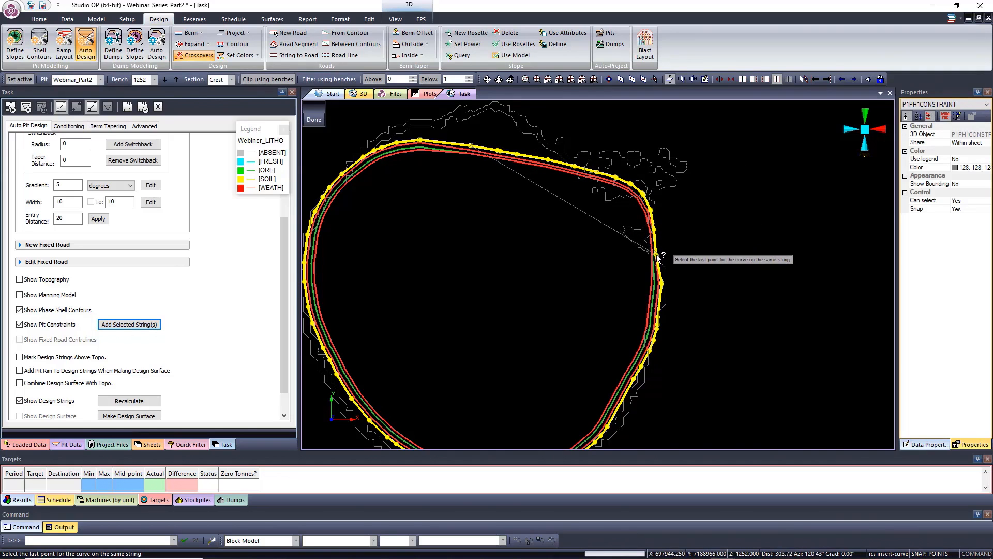
pyautogui.click(662, 283)
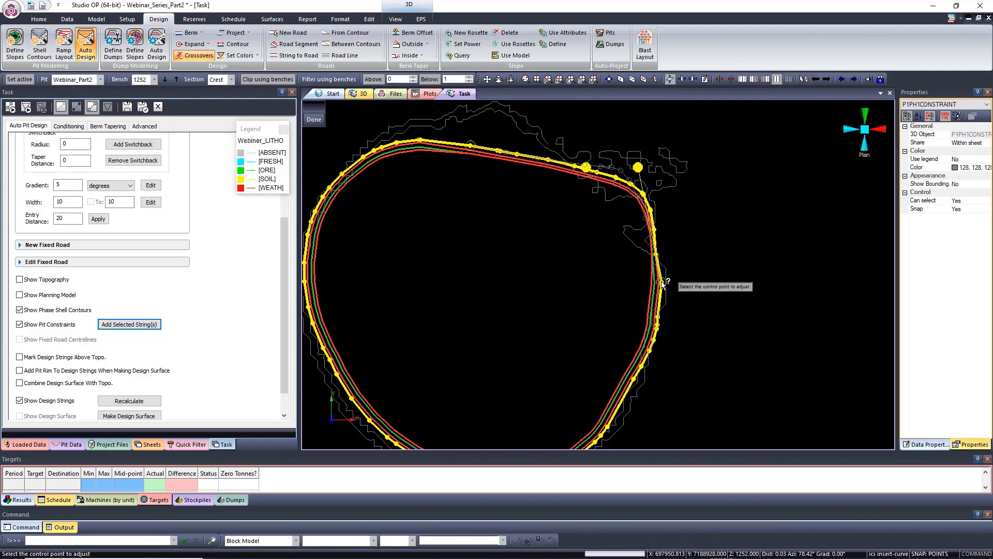
pyautogui.click(638, 168)
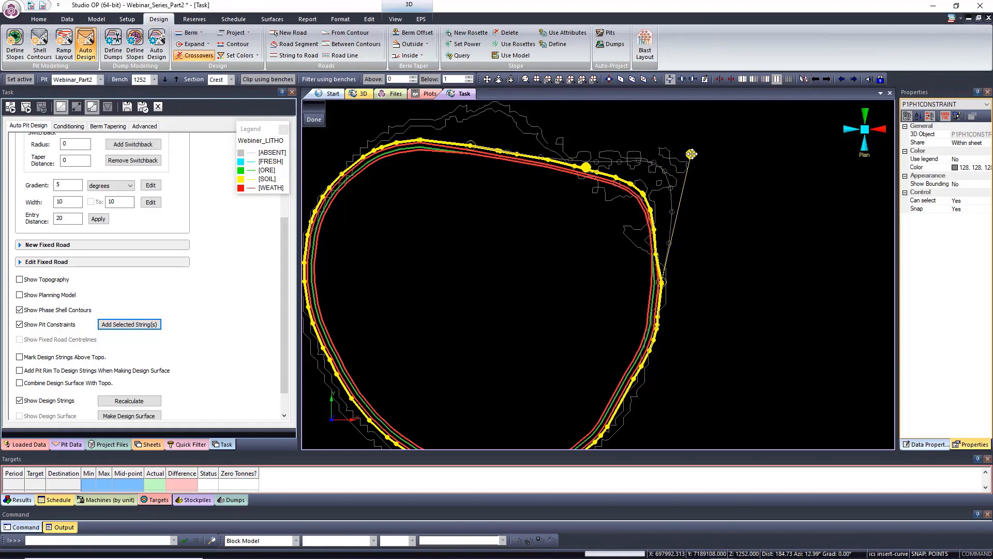
pyautogui.click(700, 150)
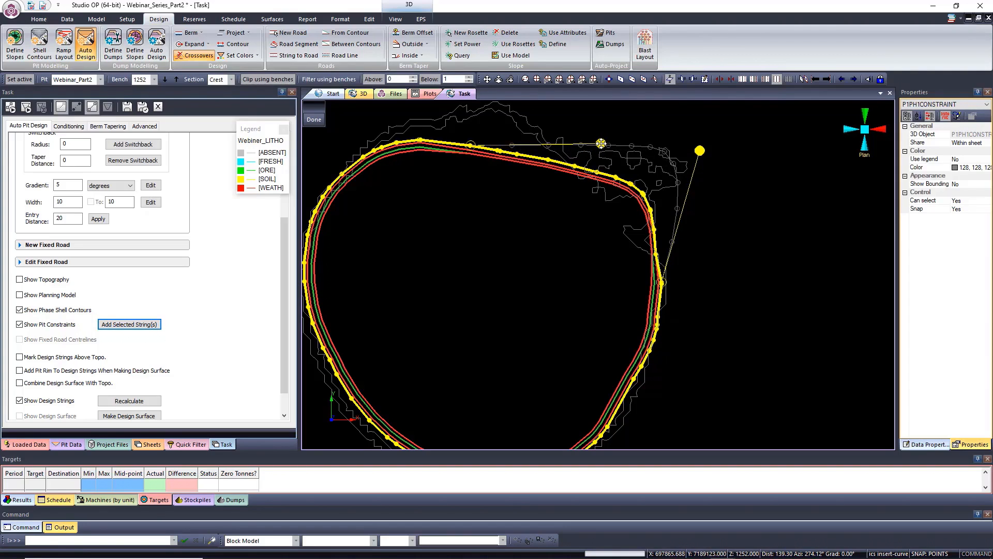
pyautogui.click(601, 144)
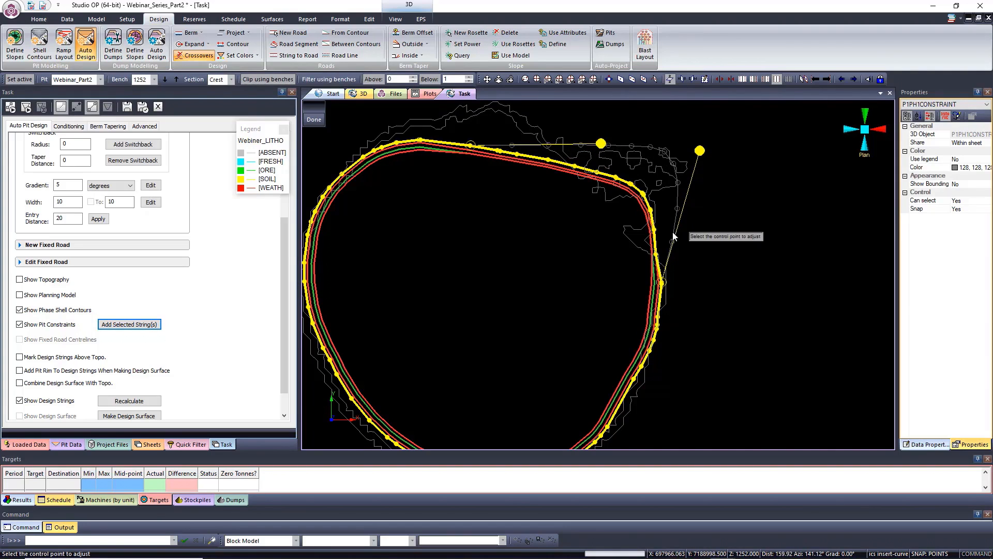
pyautogui.moveTo(699, 151); pyautogui.dragTo(707, 151)
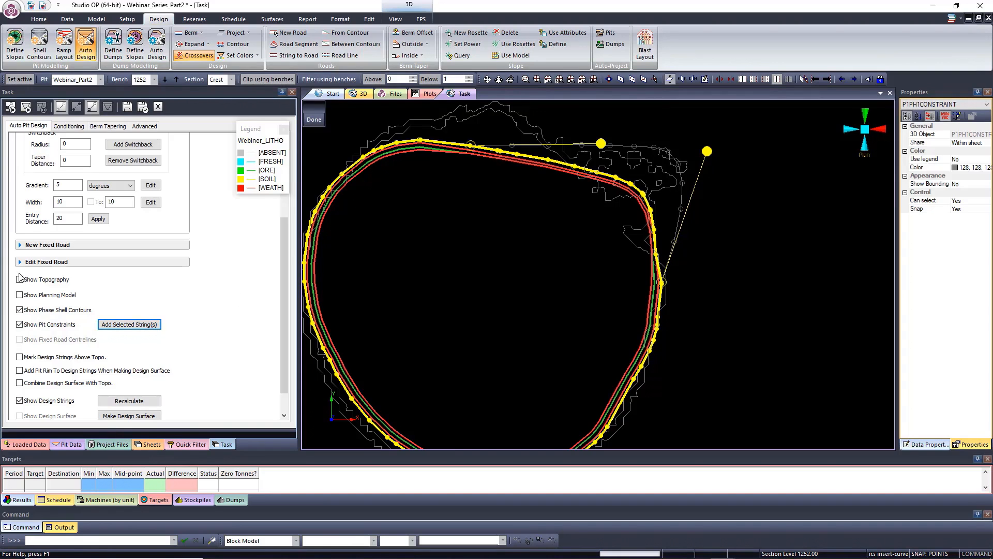
# Check the curve against the planning model, hide the model again, and recalculate the design strings
pyautogui.click(19, 295)
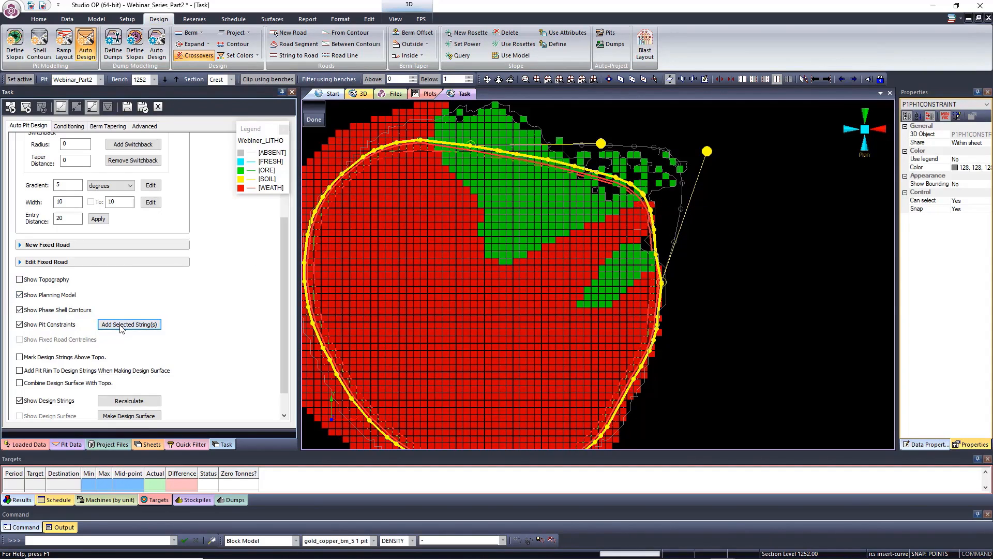
pyautogui.click(20, 295)
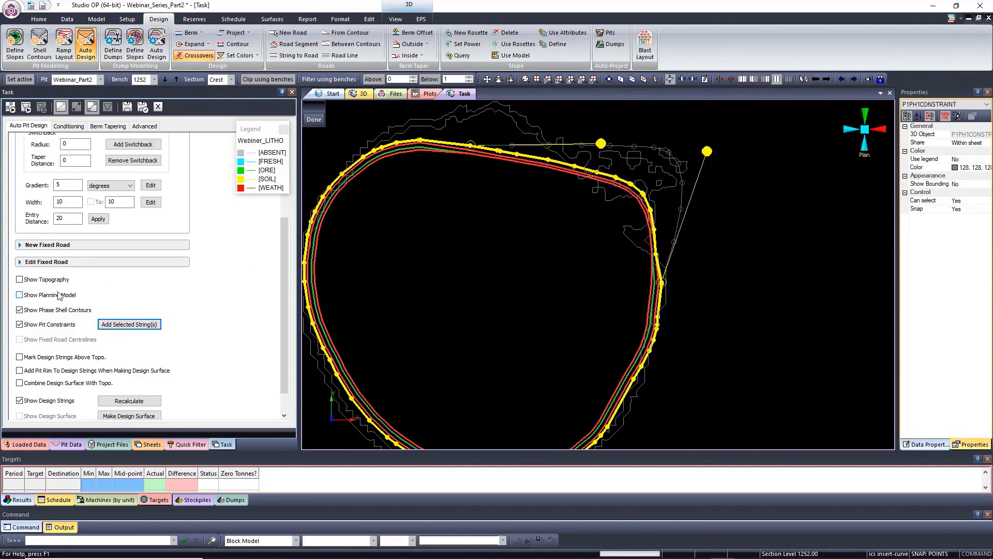
pyautogui.click(124, 401)
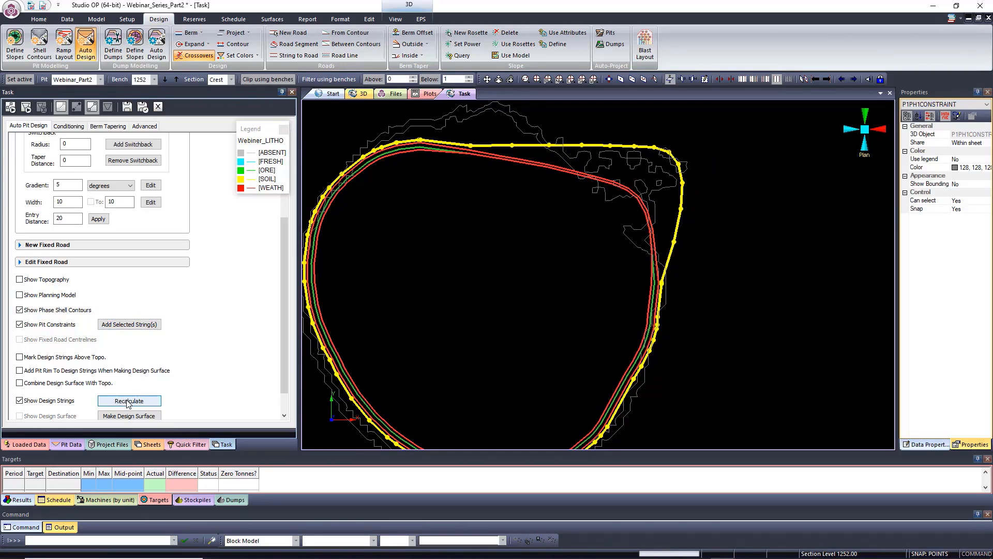
# Move the points near the north start of the curve on the bench 1252 constraint string to smooth its transition
pyautogui.click(474, 149)
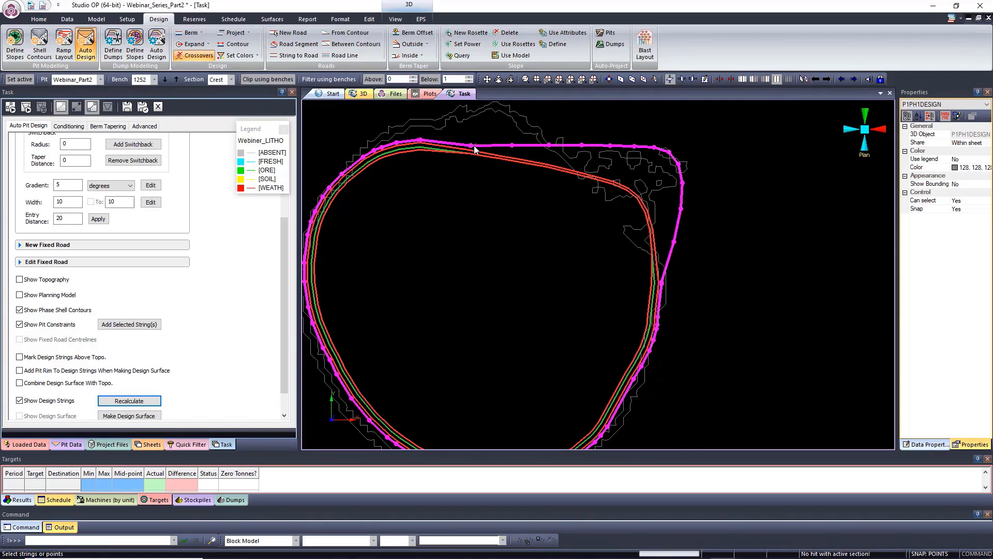
pyautogui.click(470, 145)
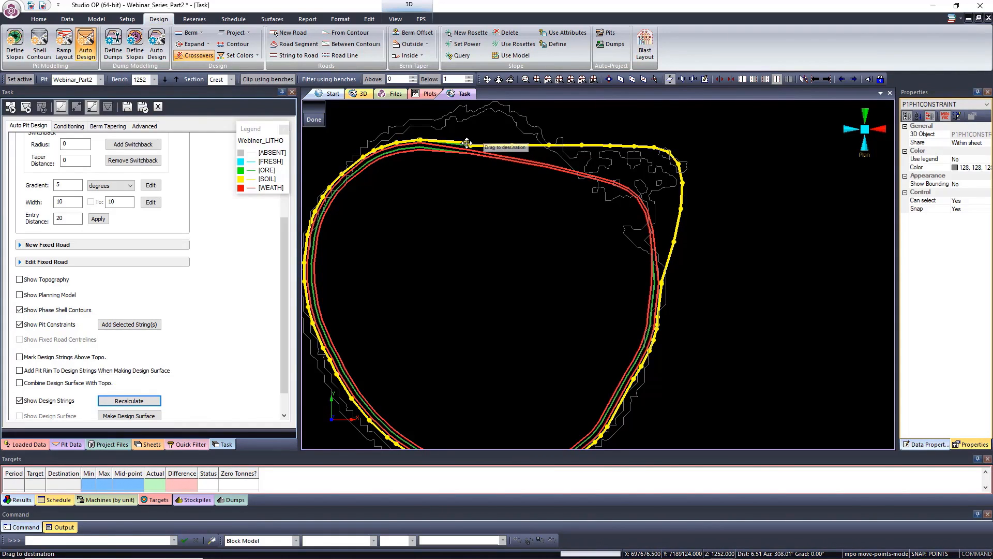
pyautogui.click(459, 145)
pyautogui.click(458, 144)
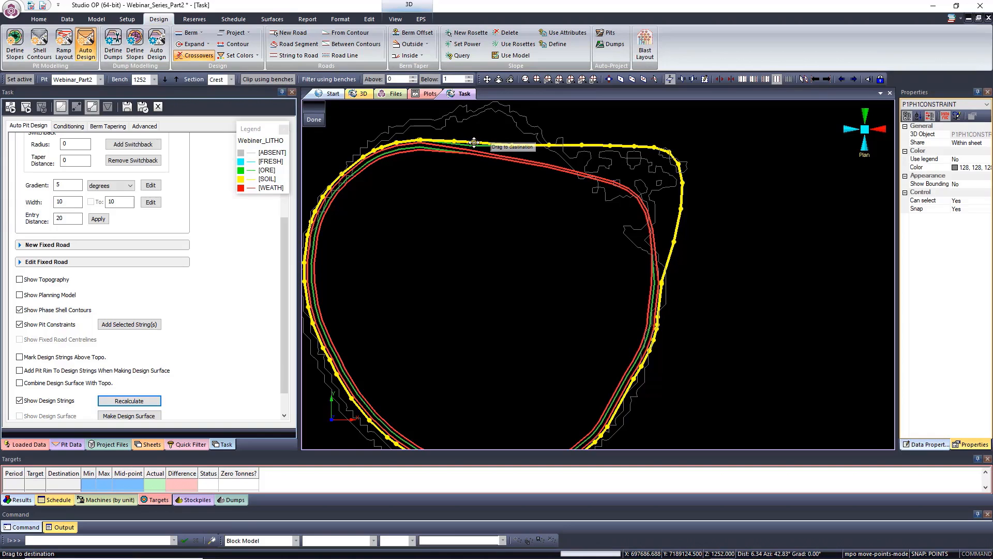
pyautogui.click(509, 144)
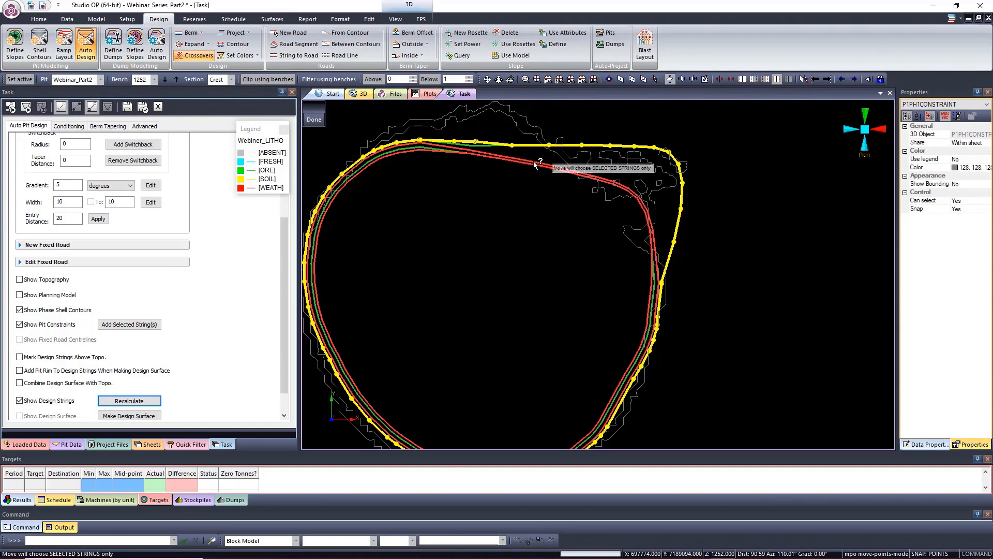
pyautogui.click(512, 145)
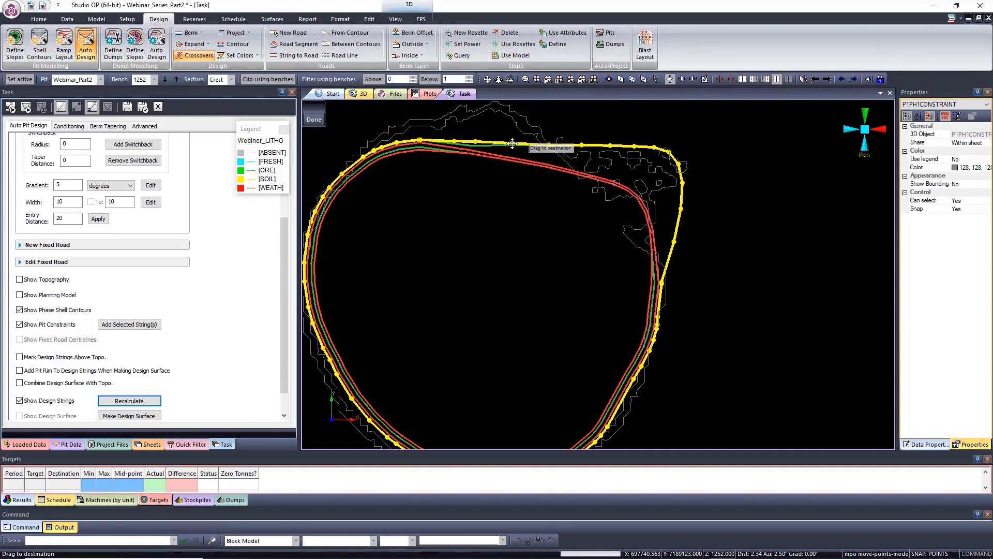
pyautogui.click(512, 143)
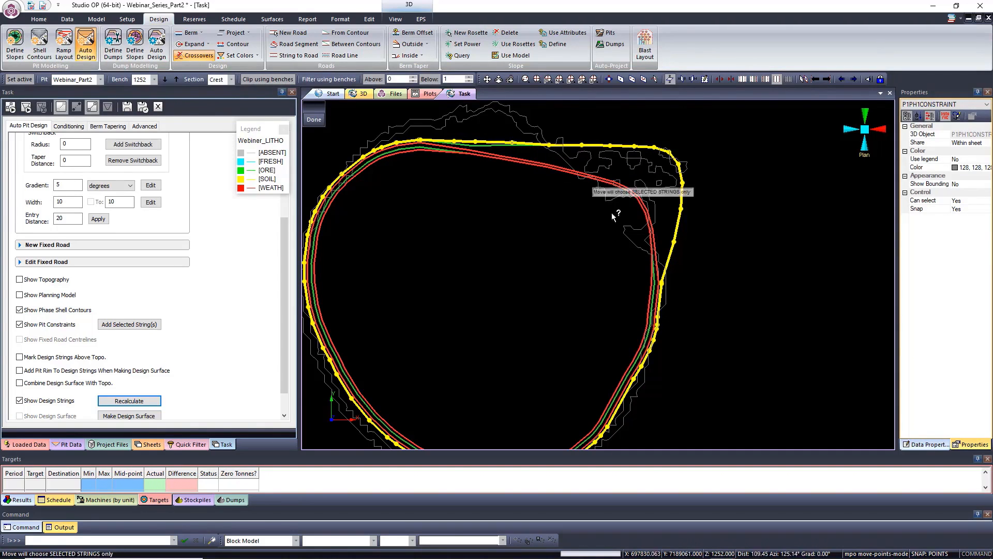
# Remove the stray point that forms a spike on the east side of the bench 1252 constraint string
pyautogui.click(663, 282)
pyautogui.click(674, 288)
pyautogui.scroll(5, 672, 288)
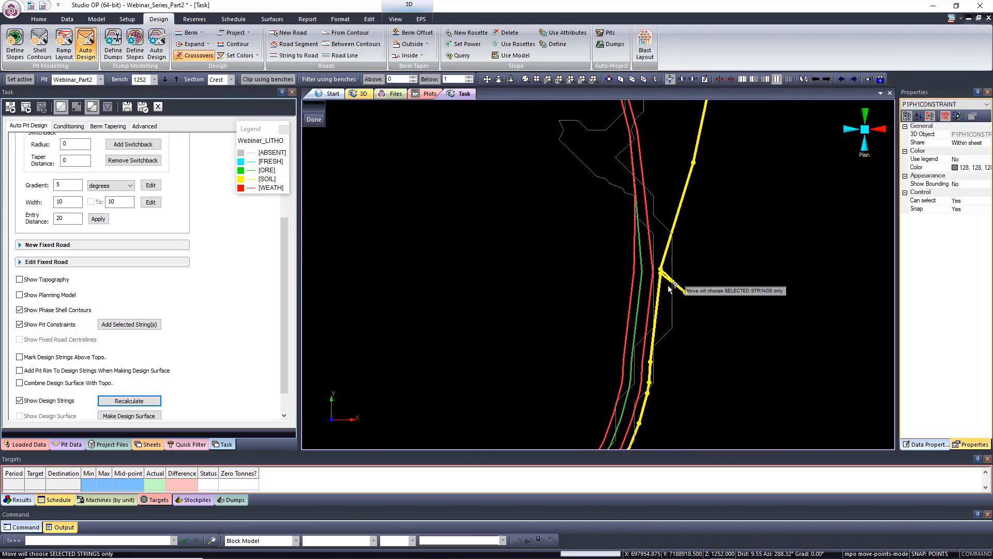
pyautogui.scroll(2, 669, 288)
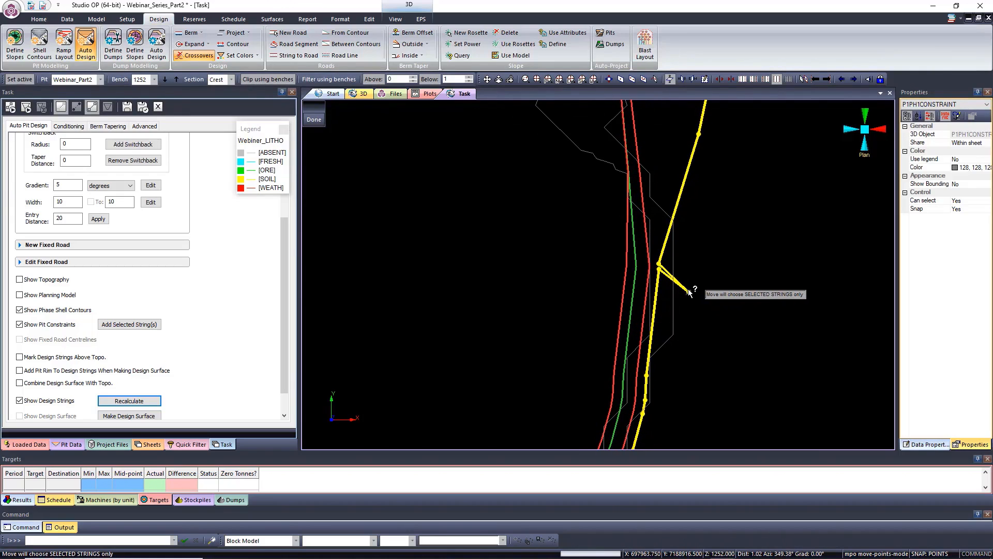
pyautogui.write('dpo')
pyautogui.click(690, 293)
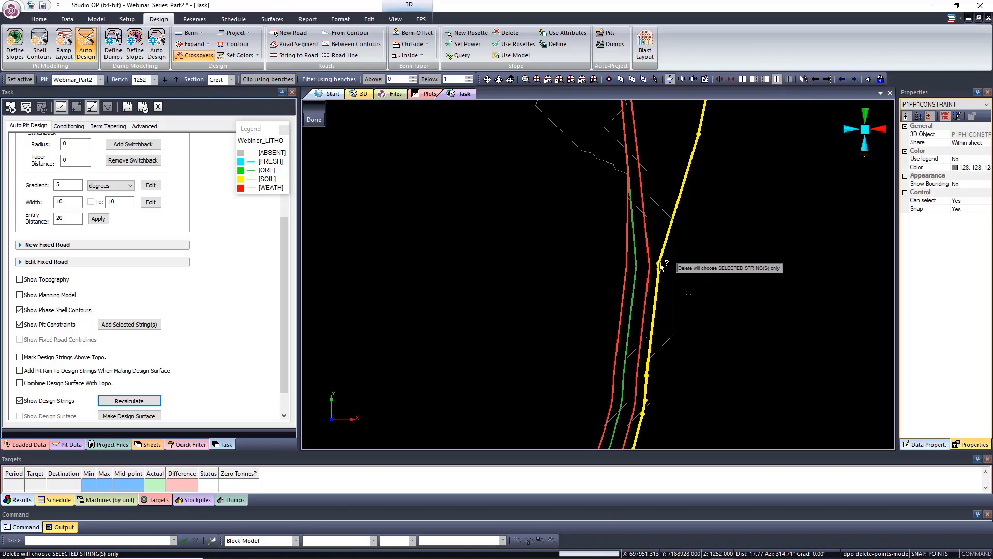
# Adjust the point where the curve rejoins the east side of the bench 1252 constraint string, and recalculate the design strings
pyautogui.write('mpo')
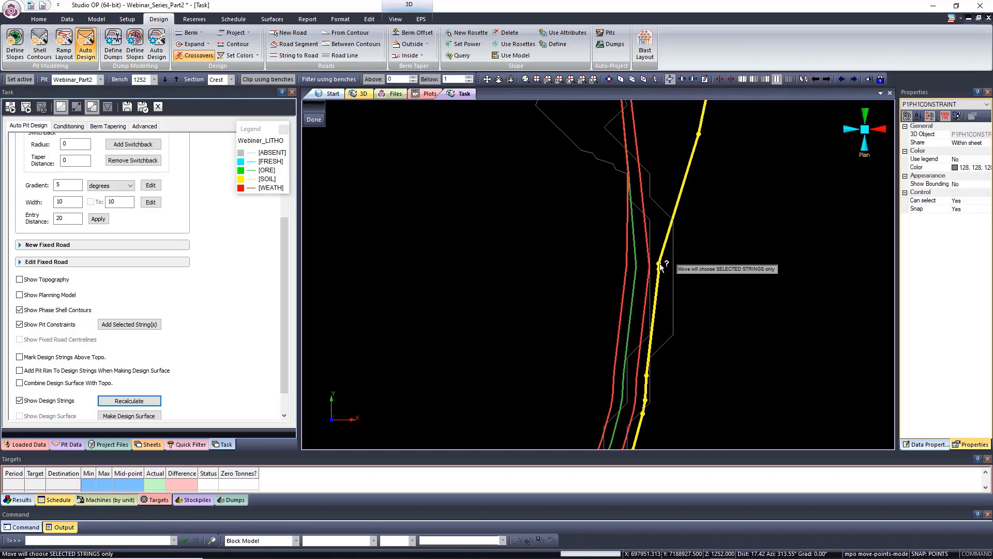
pyautogui.click(660, 264)
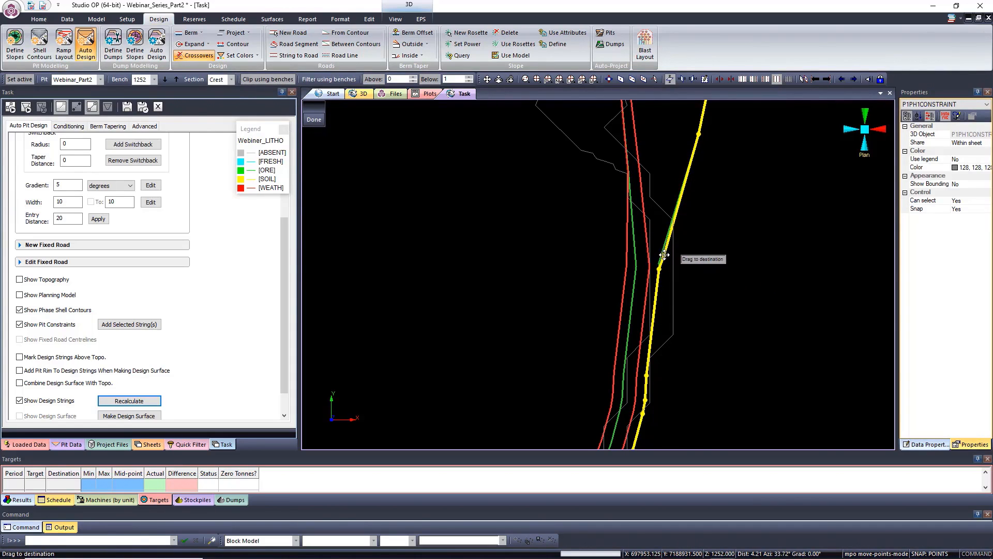
pyautogui.moveTo(659, 268); pyautogui.dragTo(667, 252)
pyautogui.click(661, 275)
pyautogui.scroll(-4, 701, 295)
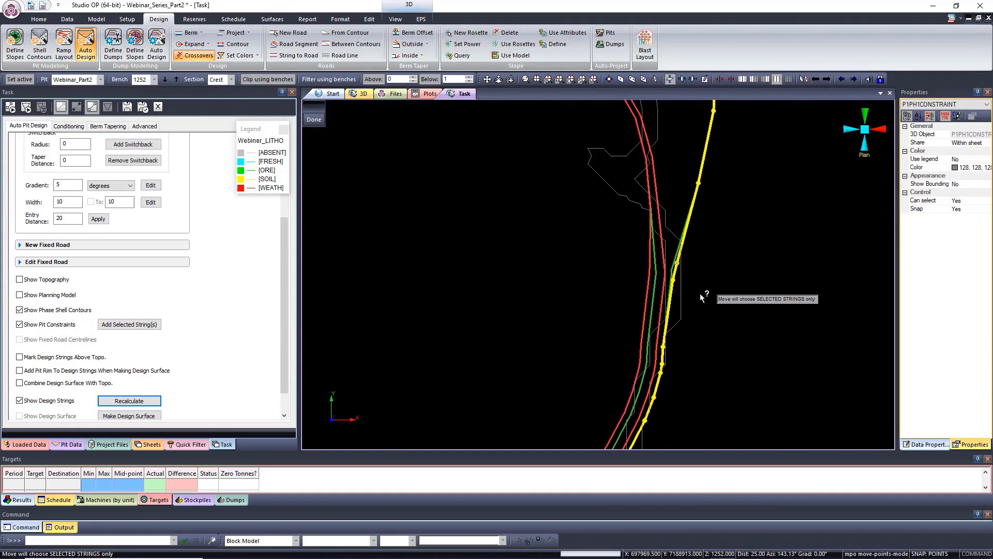
pyautogui.scroll(-3, 664, 327)
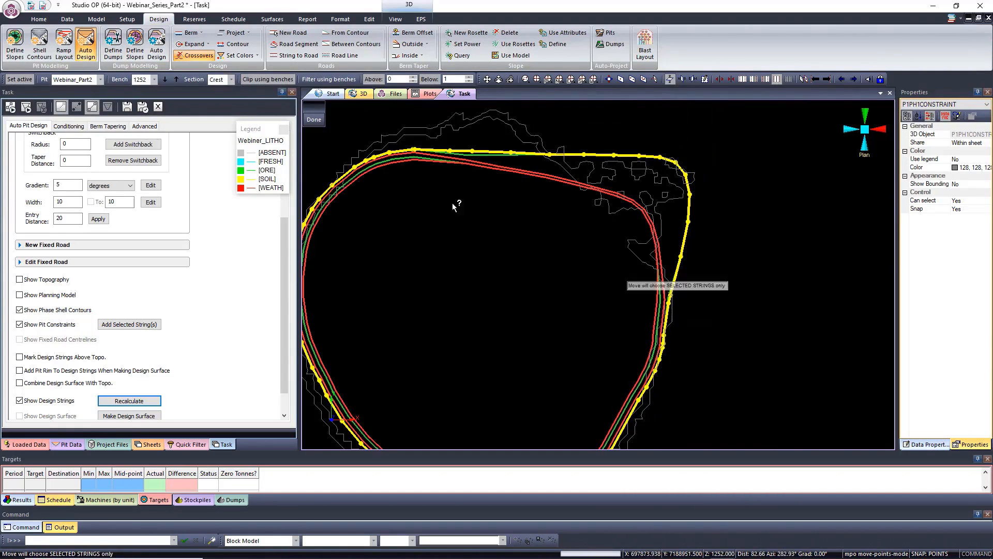
pyautogui.click(121, 400)
pyautogui.scroll(-3, 611, 147)
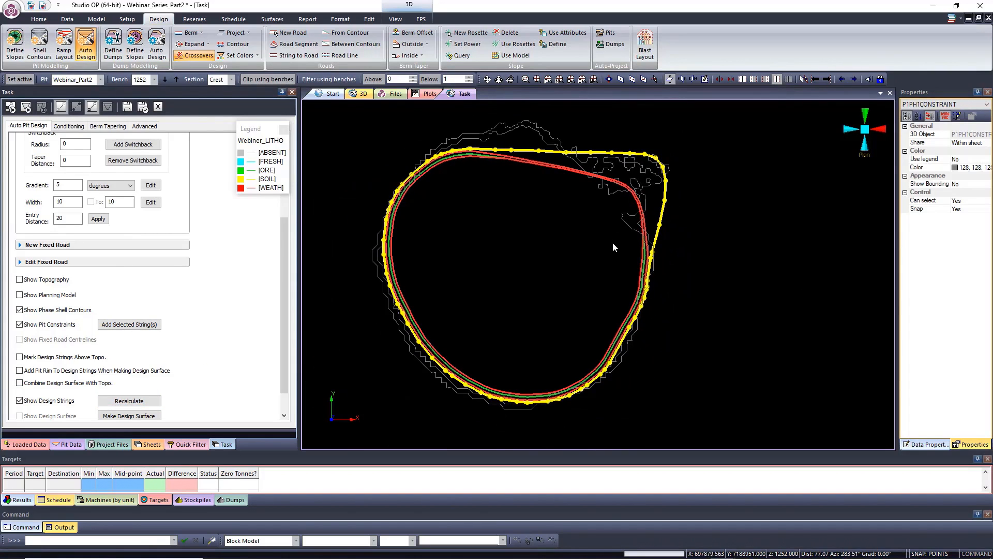
# Go up to bench 1262 and compare its design strings with the planning model, hiding the model again
pyautogui.click(176, 80)
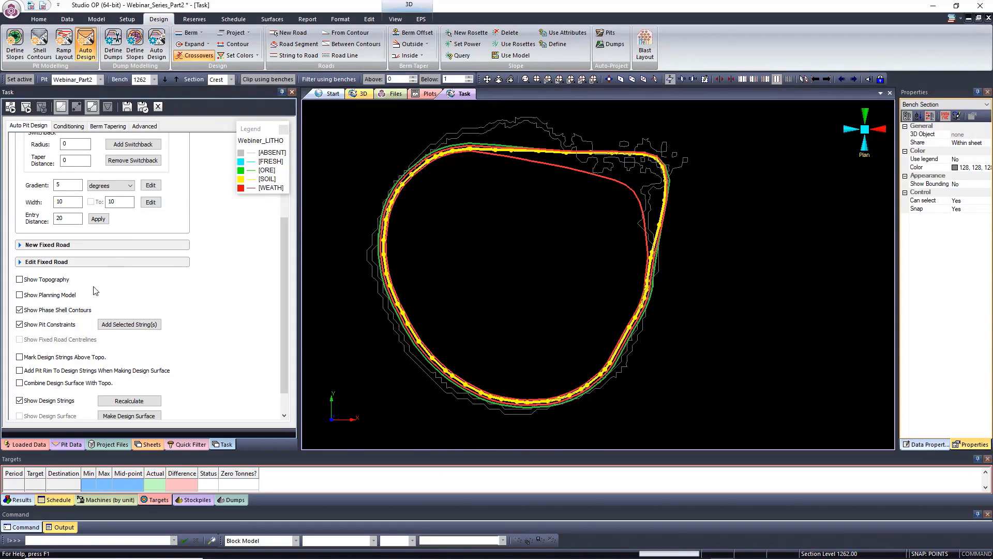
pyautogui.click(19, 295)
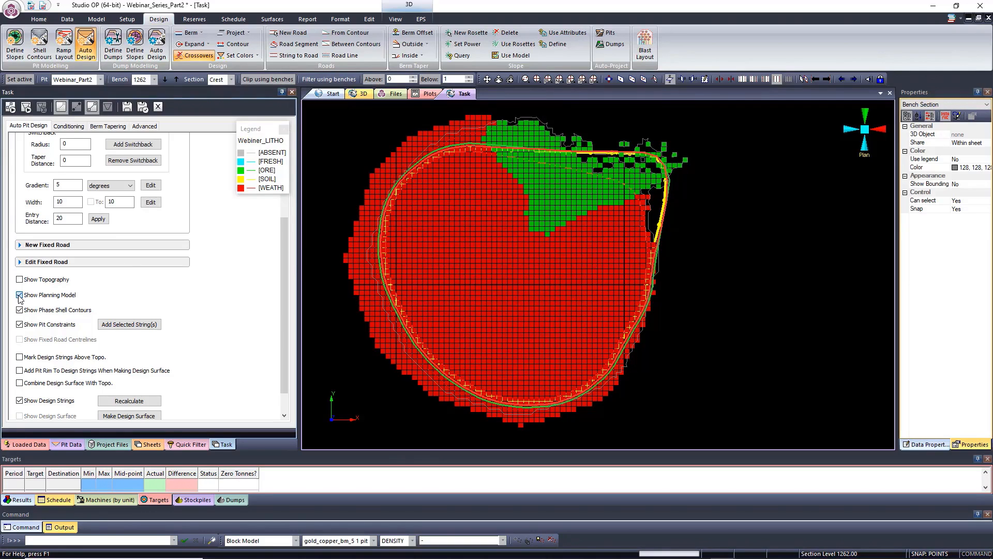
pyautogui.click(20, 295)
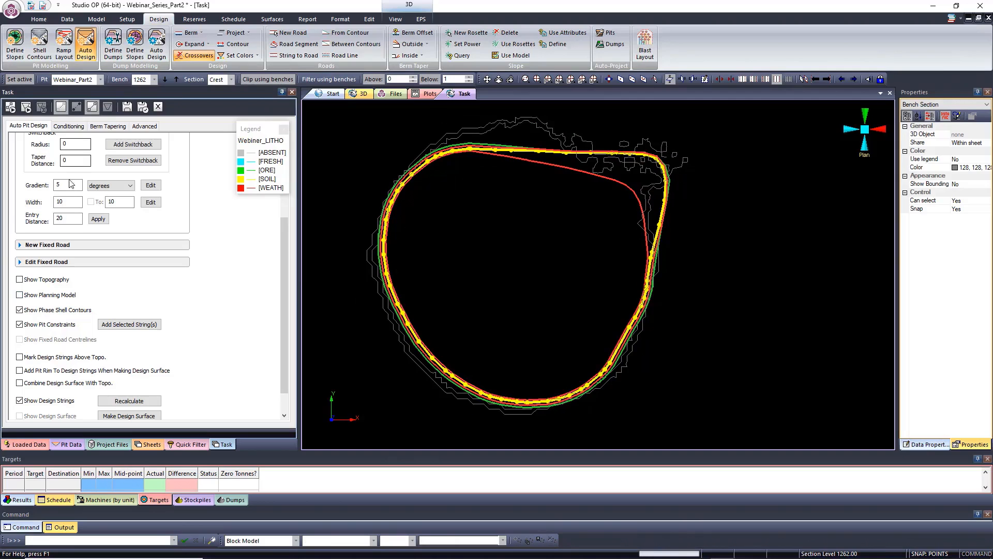
# Return to bench 1252 and move the constraint string's points along the north edge outward toward the shell contours
pyautogui.click(164, 80)
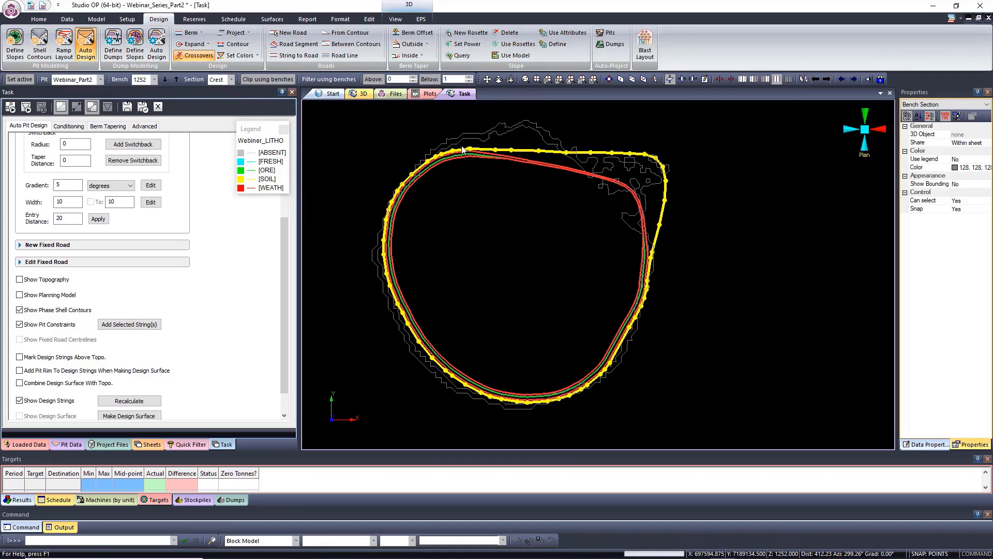
pyautogui.click(524, 153)
pyautogui.write('mpo')
pyautogui.click(496, 151)
pyautogui.moveTo(514, 147); pyautogui.dragTo(614, 151)
pyautogui.click(592, 151)
pyautogui.click(595, 148)
pyautogui.moveTo(596, 148); pyautogui.dragTo(629, 151)
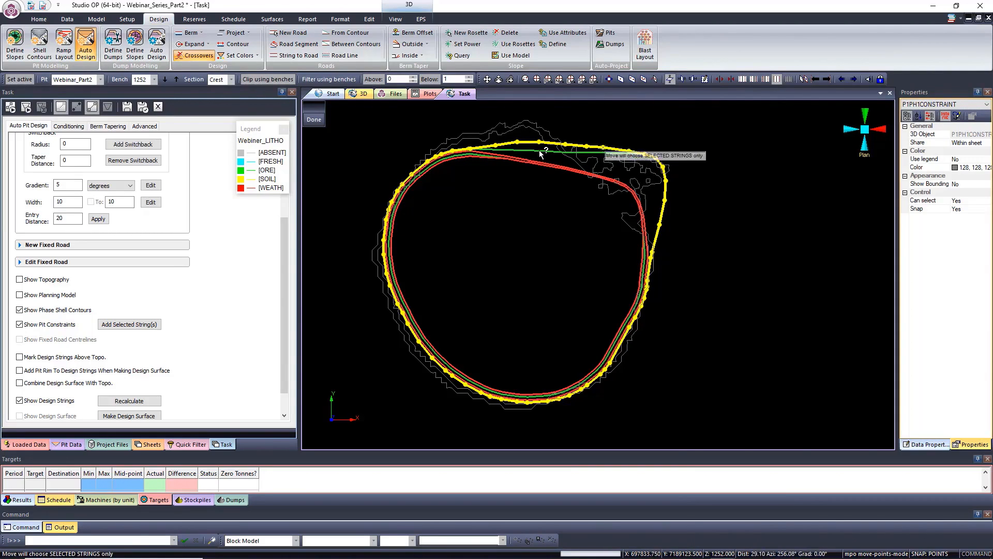
# Recalculate the design strings with the reshaped constraint and go up to bench 1262
pyautogui.click(10, 107)
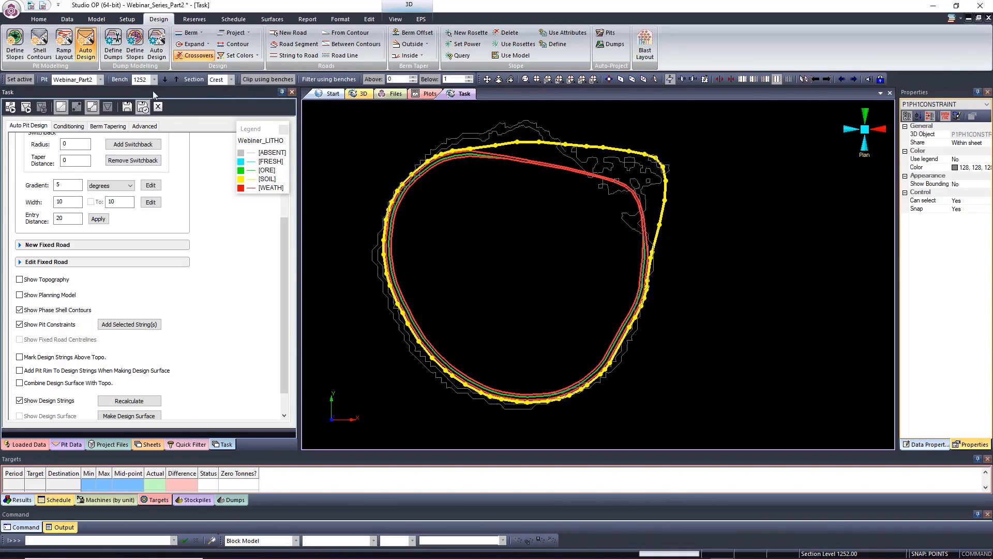
pyautogui.click(176, 80)
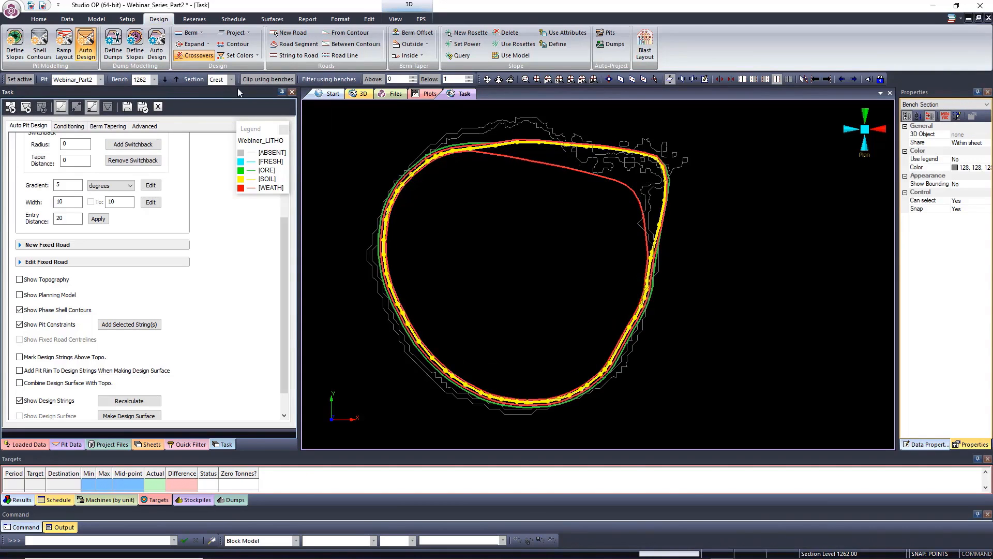
# Move the section up to bench 1272 and add its outer design string as a pit constraint
pyautogui.click(176, 79)
pyautogui.click(662, 158)
pyautogui.click(668, 162)
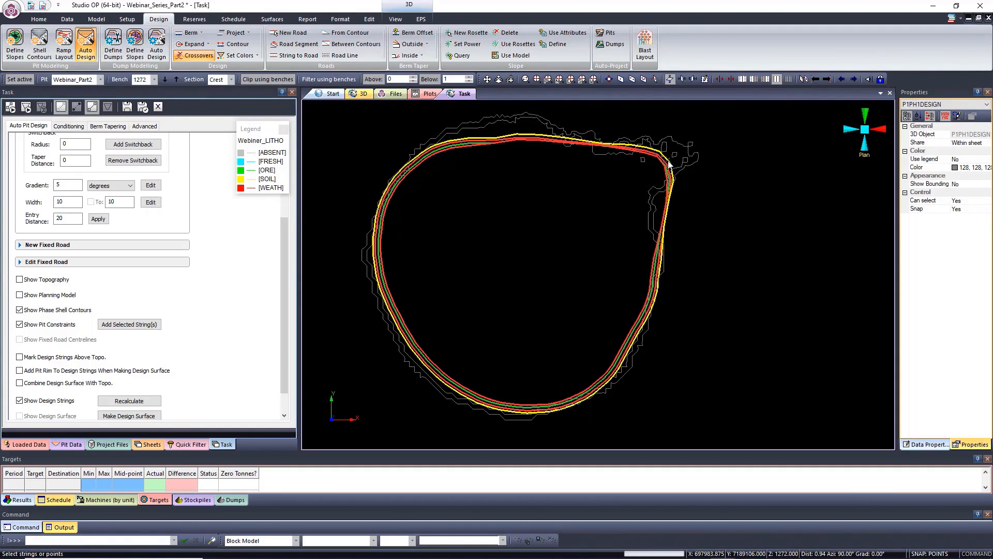
pyautogui.write('mpo move-points-mode')
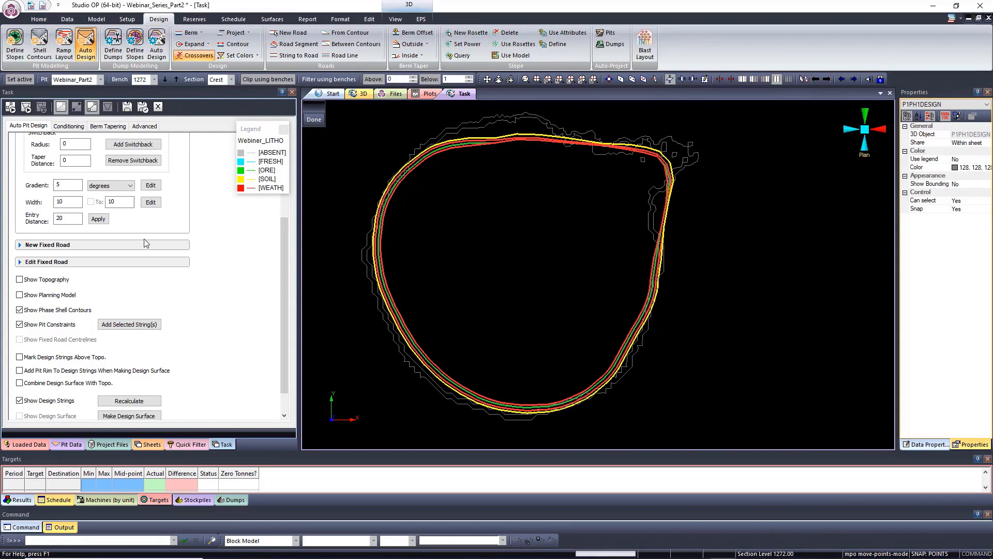
pyautogui.click(128, 324)
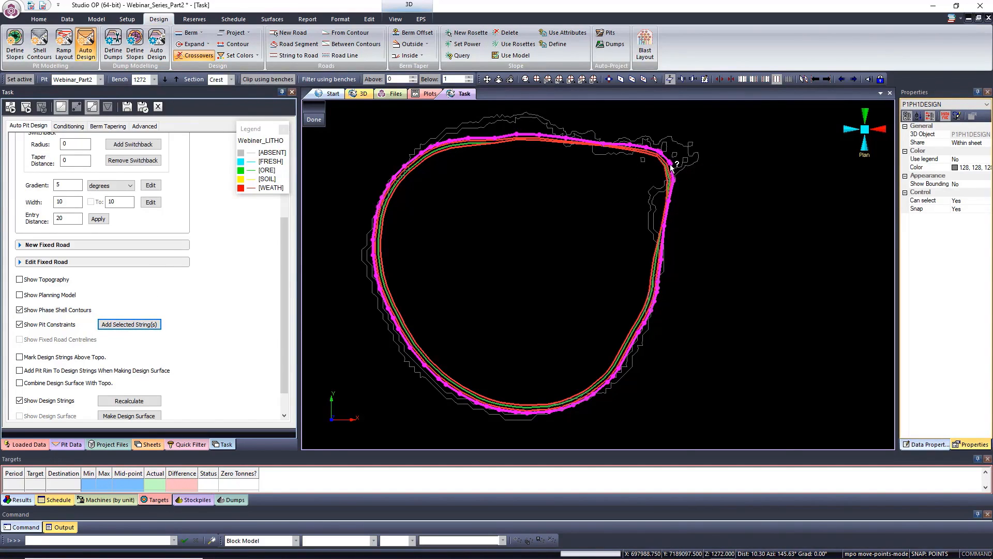
pyautogui.click(316, 120)
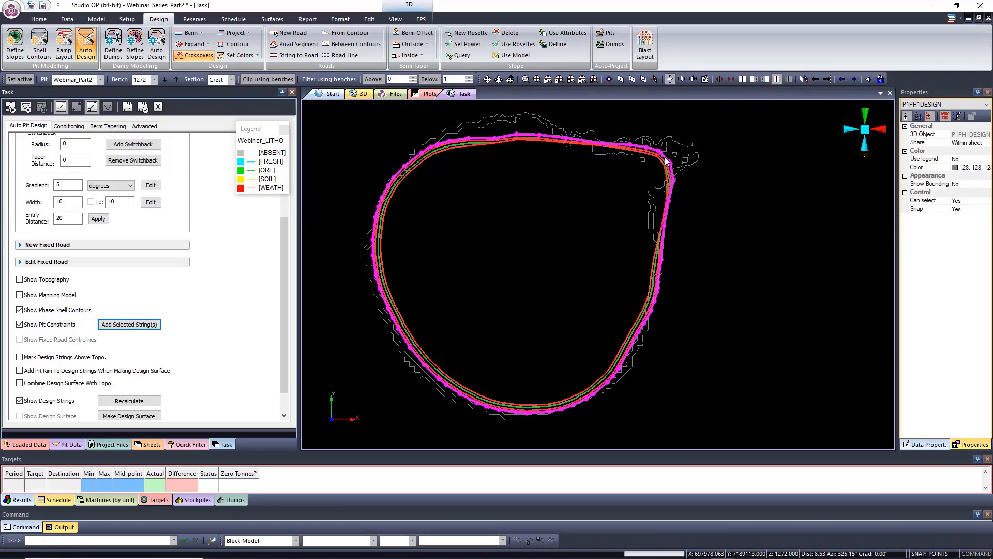
# Select the new constraint string at bench 1272 and move a point on its northern edge slightly outward
pyautogui.click(660, 157)
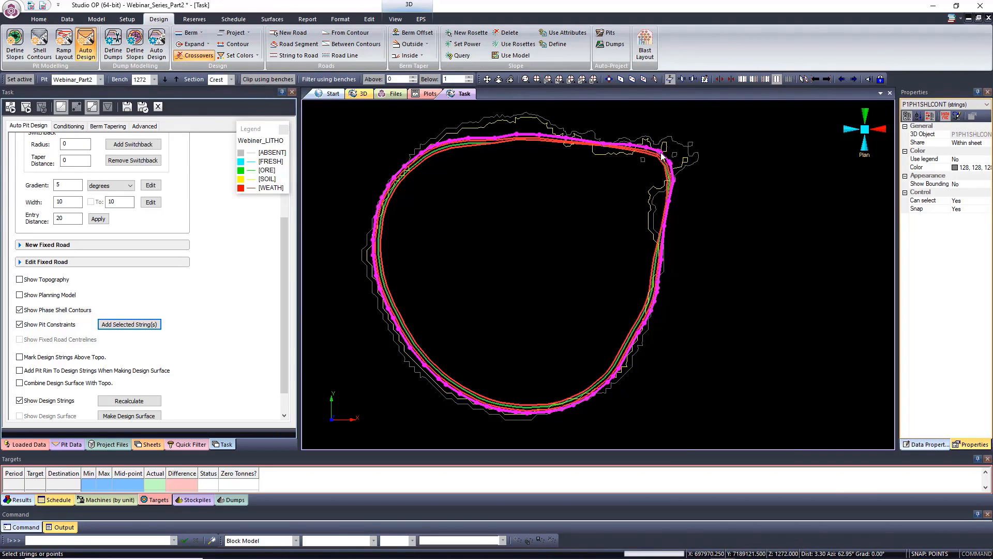
pyautogui.click(662, 156)
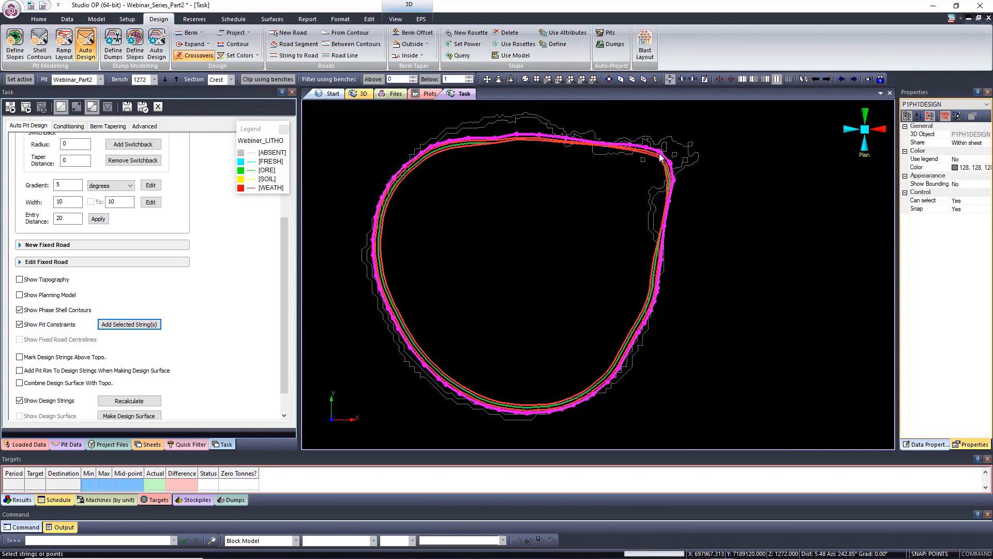
pyautogui.click(662, 157)
pyautogui.scroll(4, 662, 157)
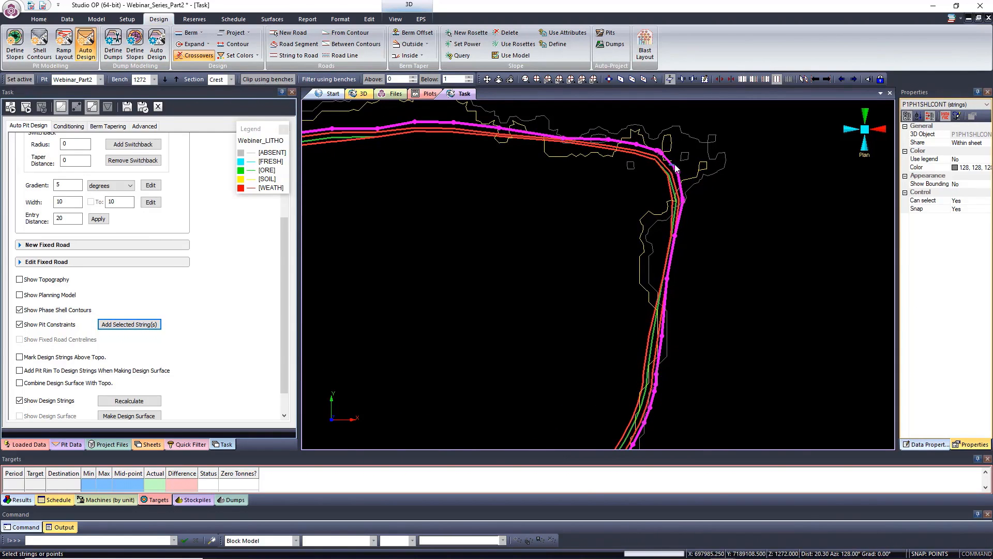
pyautogui.click(675, 164)
pyautogui.scroll(-5, 590, 168)
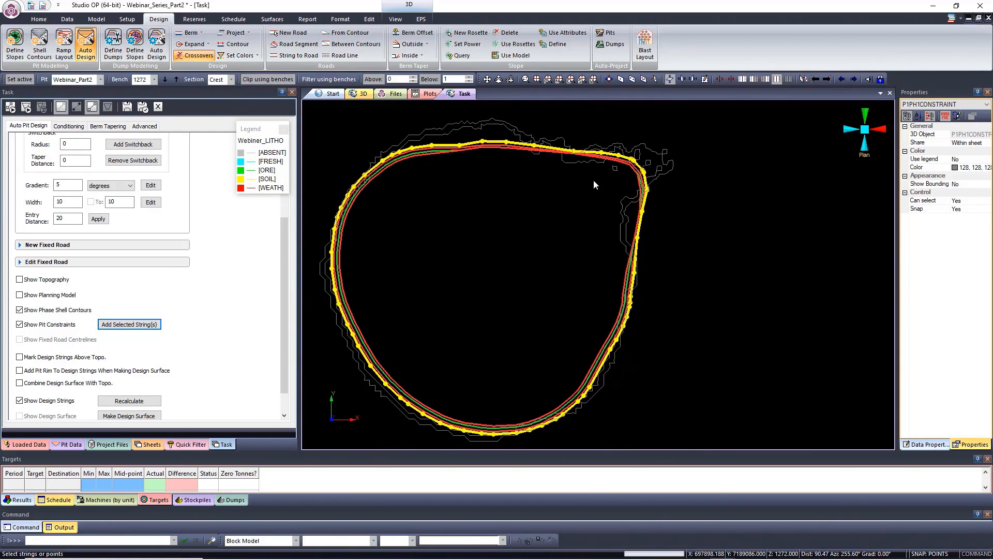
pyautogui.write('mpo move-points-mode')
pyautogui.moveTo(459, 145); pyautogui.dragTo(459, 141)
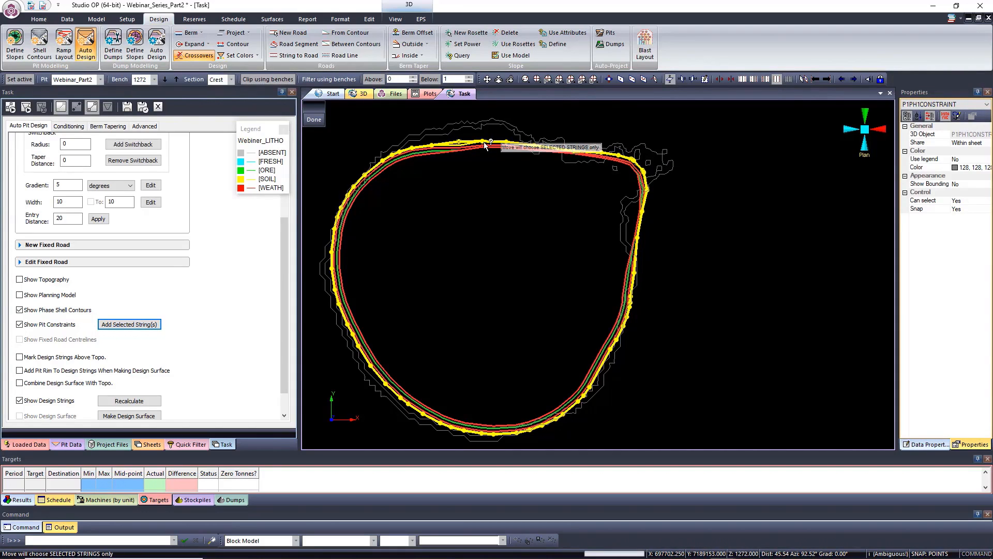
# Insert a curve in the bench 1272 constraint from its north-western side to its eastern side, bulging outward around the north-eastern corner
pyautogui.write('ics insert-curve')
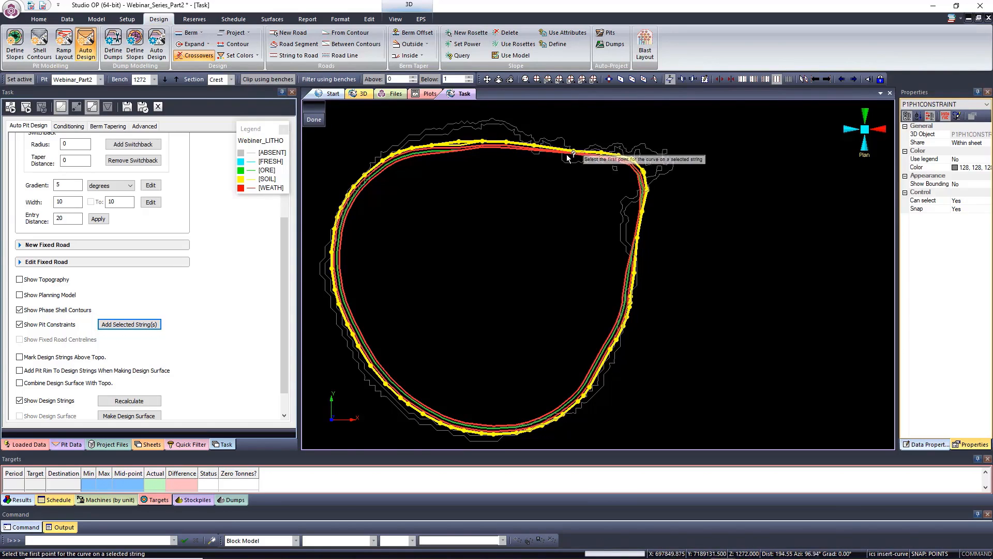
pyautogui.click(402, 152)
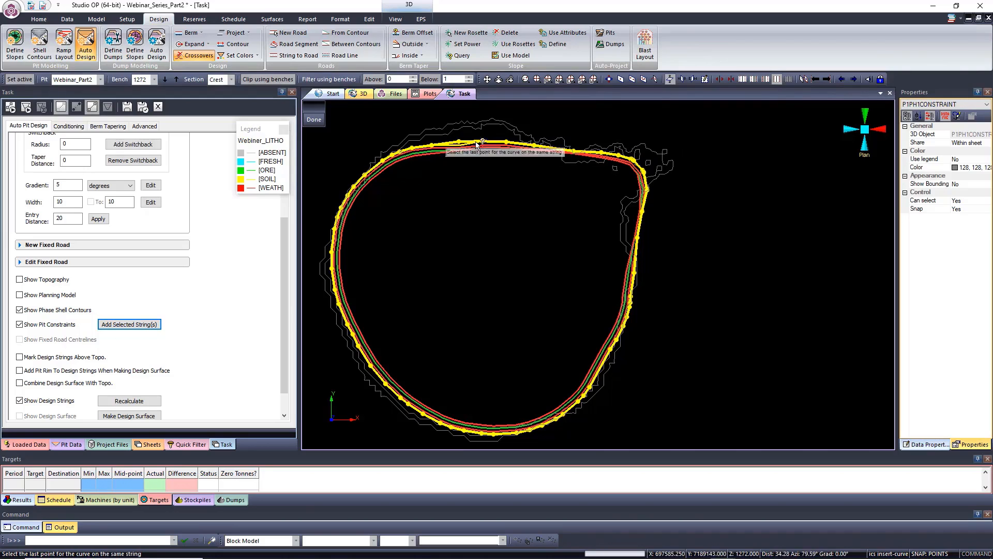
pyautogui.click(642, 212)
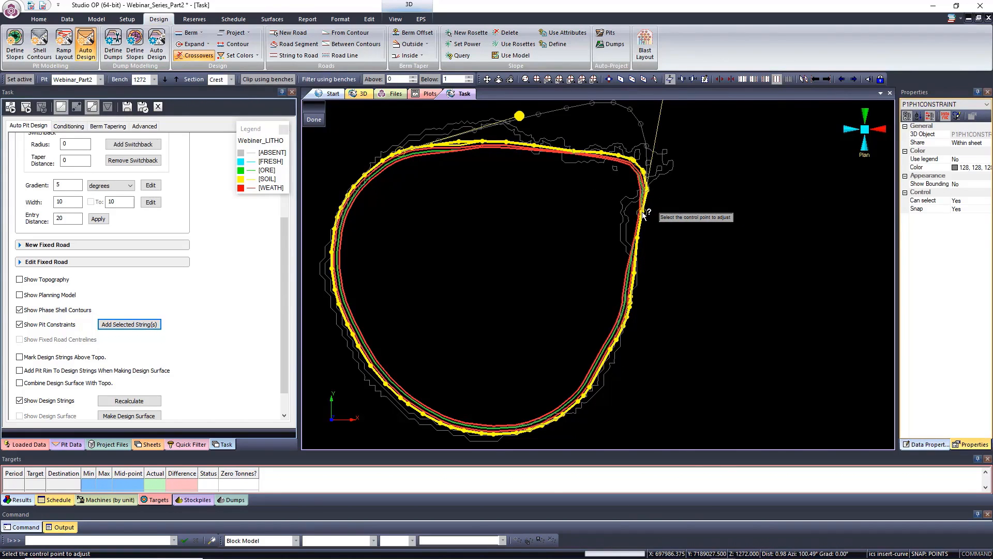
pyautogui.scroll(-3, 650, 239)
pyautogui.click(659, 143)
pyautogui.moveTo(660, 143); pyautogui.dragTo(685, 177)
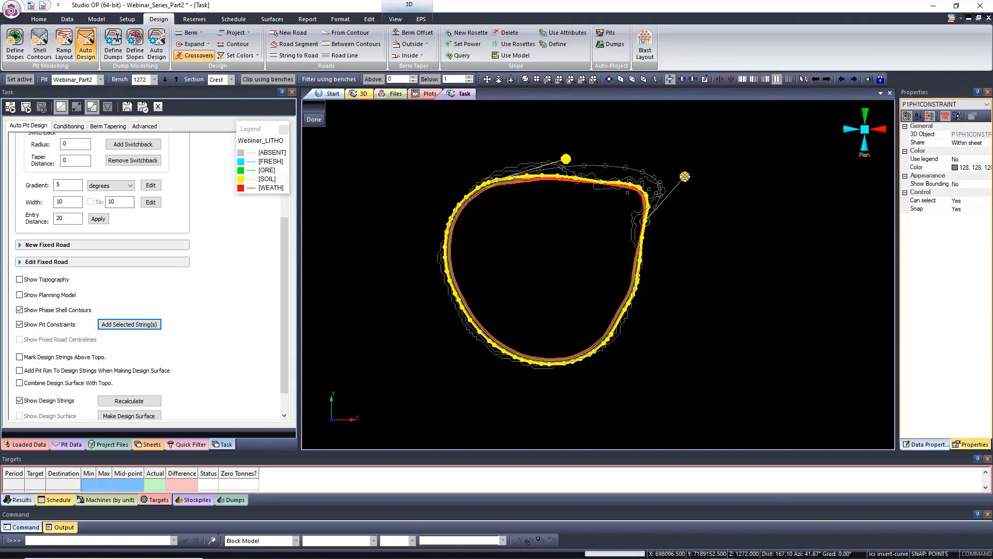
pyautogui.click(313, 118)
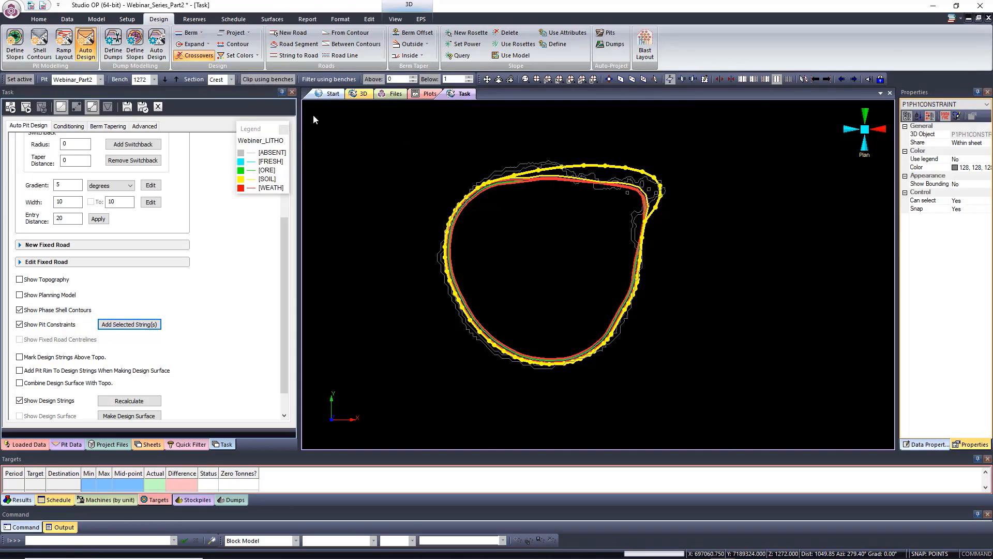
# Move two points at the curve's eastern end outward to smooth the constraint, and recalculate the design strings
pyautogui.click(645, 222)
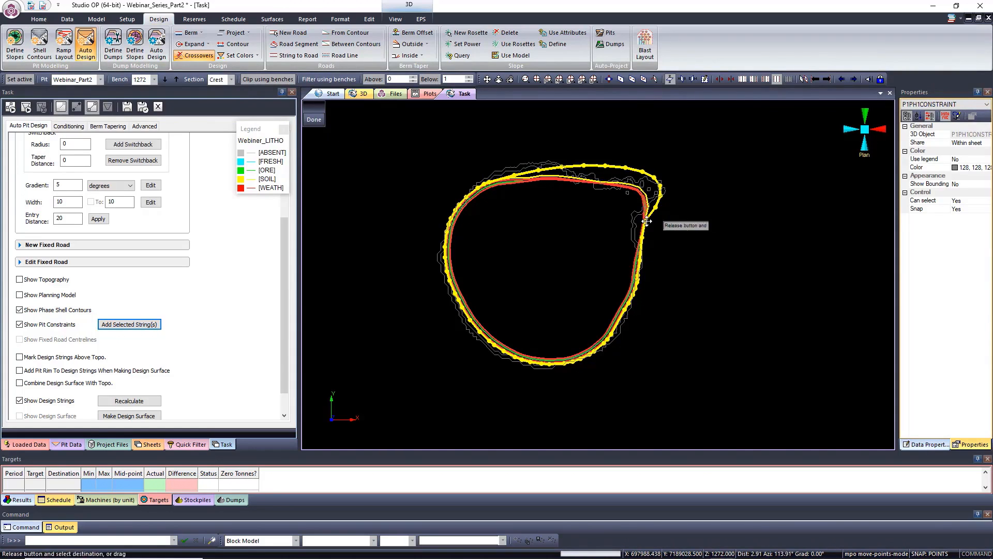
pyautogui.click(649, 221)
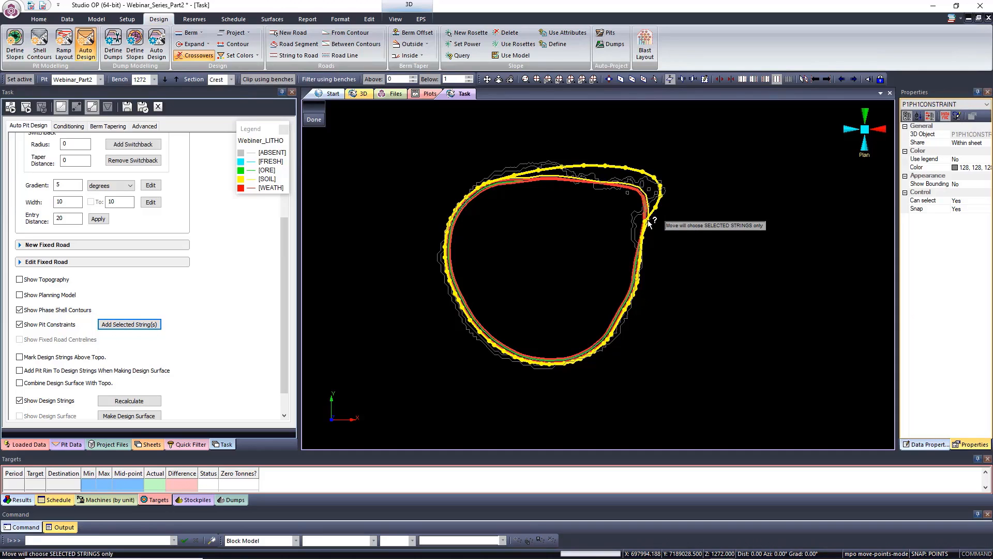
pyautogui.hotkey('ctrl', 'z')
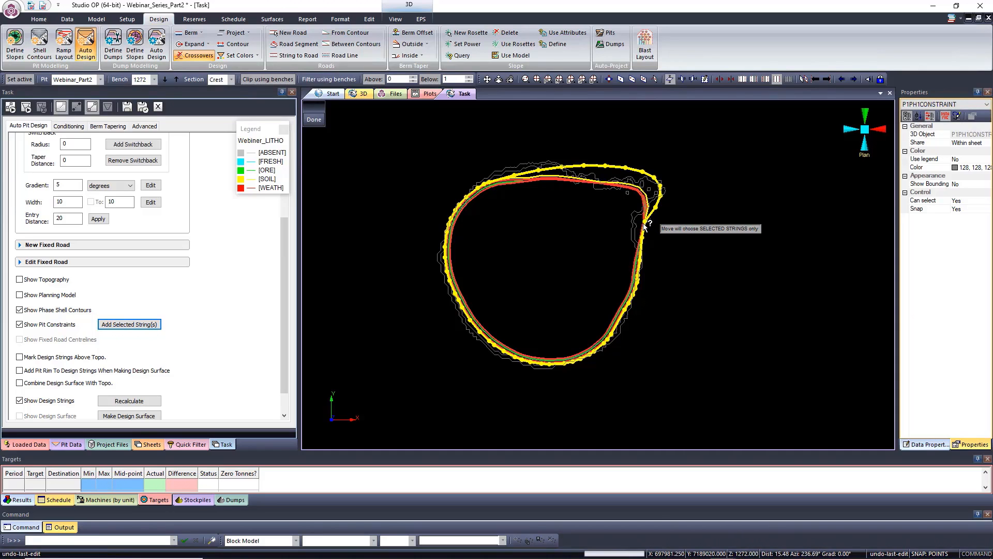
pyautogui.click(647, 222)
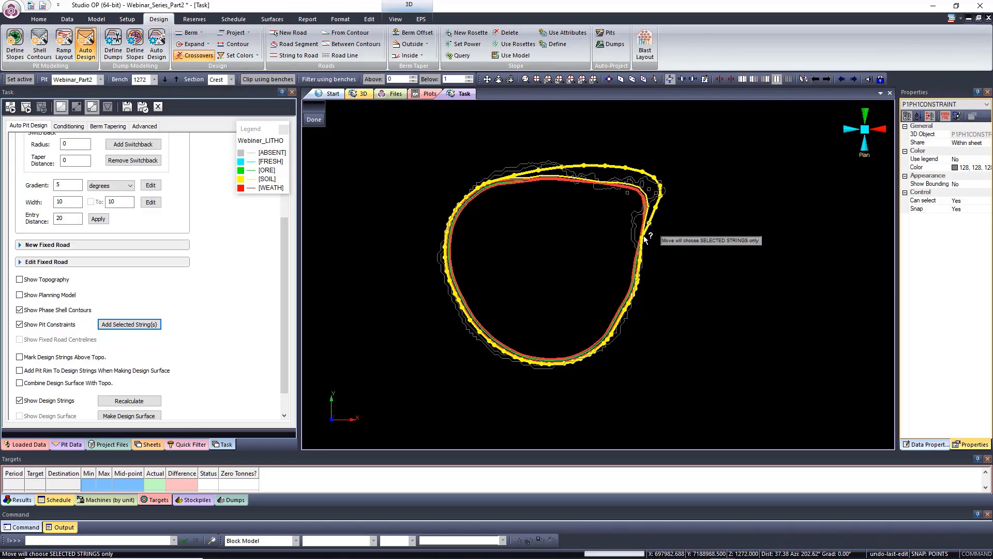
pyautogui.click(644, 237)
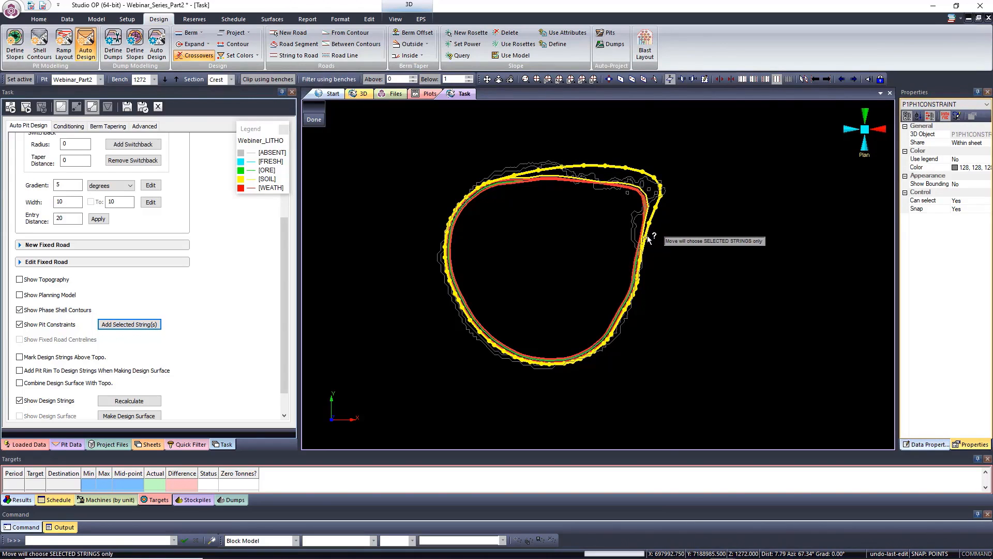
pyautogui.click(124, 402)
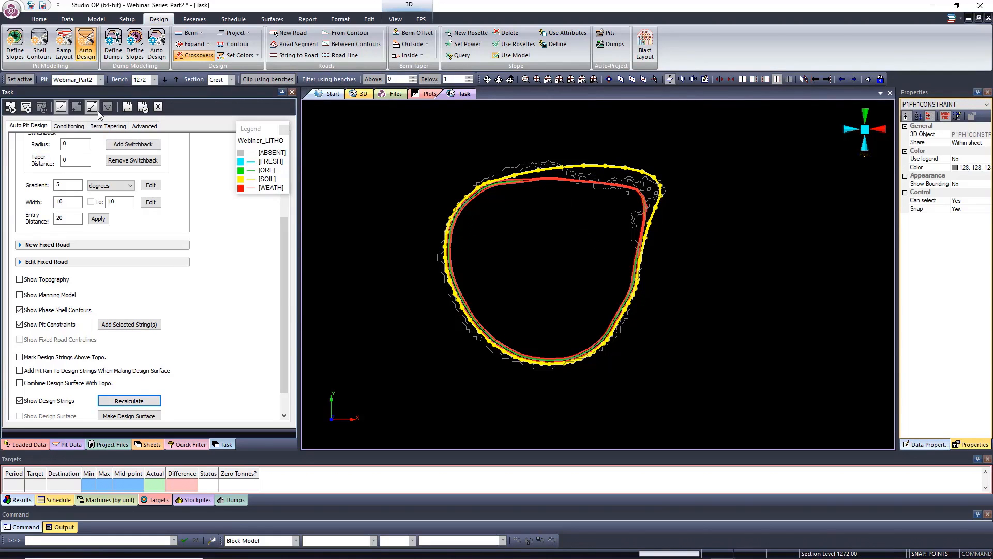
# Step up through the benches from 1282 and back down to 1232, examining the recalculated design strings against the shell contours
pyautogui.click(175, 80)
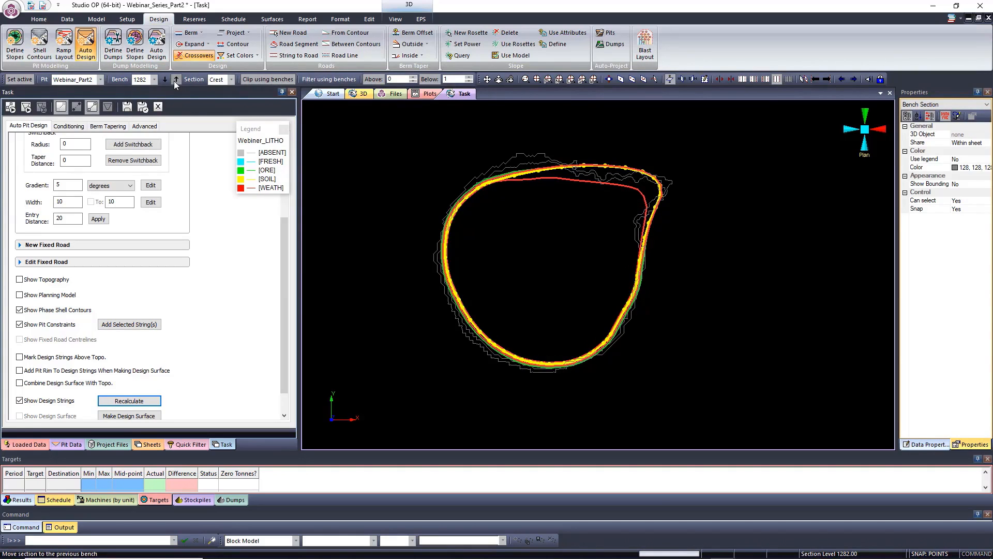
pyautogui.click(174, 81)
pyautogui.click(176, 80)
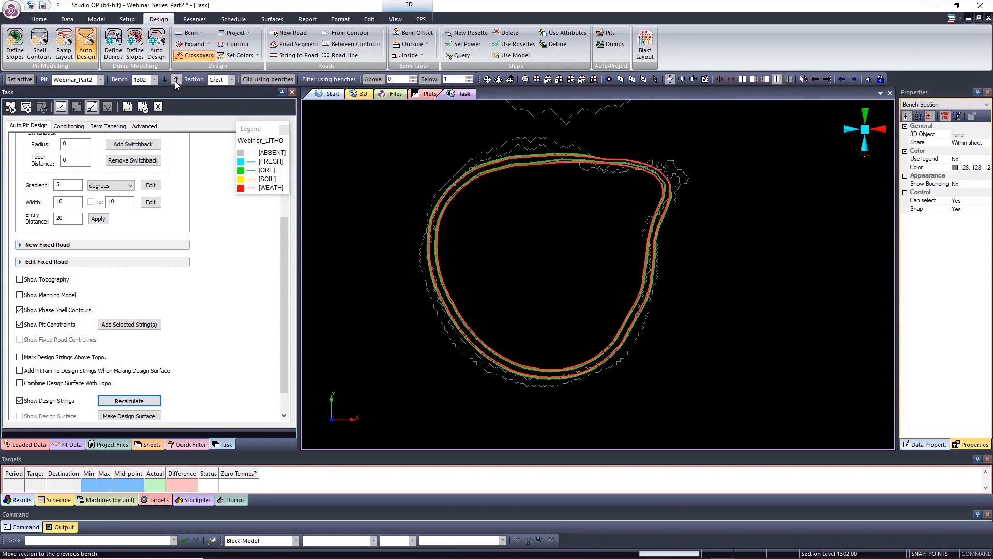
pyautogui.click(176, 81)
pyautogui.click(175, 81)
pyautogui.click(176, 80)
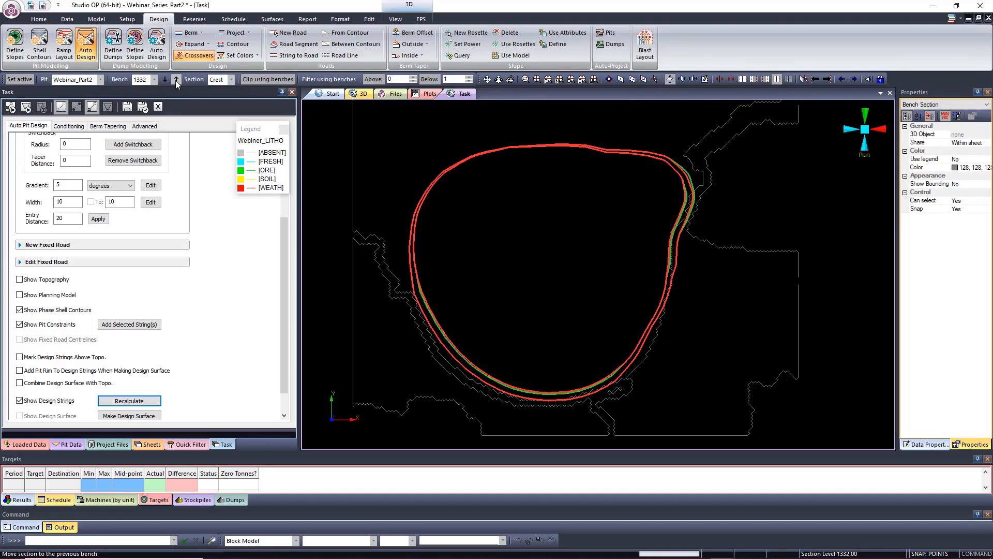
pyautogui.click(176, 81)
pyautogui.click(164, 80)
pyautogui.click(164, 81)
pyautogui.click(164, 80)
pyautogui.click(164, 80)
pyautogui.click(164, 81)
pyautogui.click(164, 80)
pyautogui.click(164, 81)
pyautogui.click(164, 80)
pyautogui.click(164, 80)
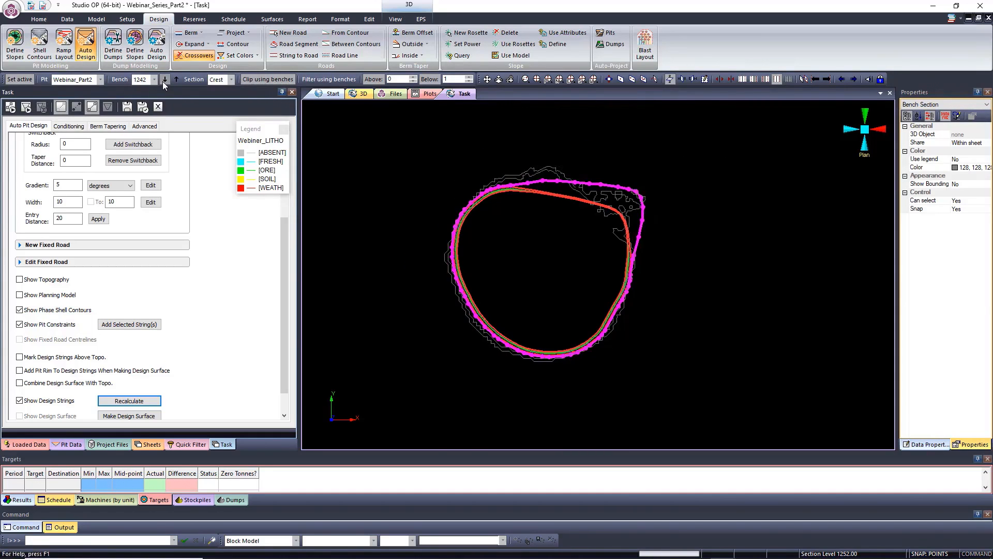
pyautogui.click(164, 80)
pyautogui.click(164, 80)
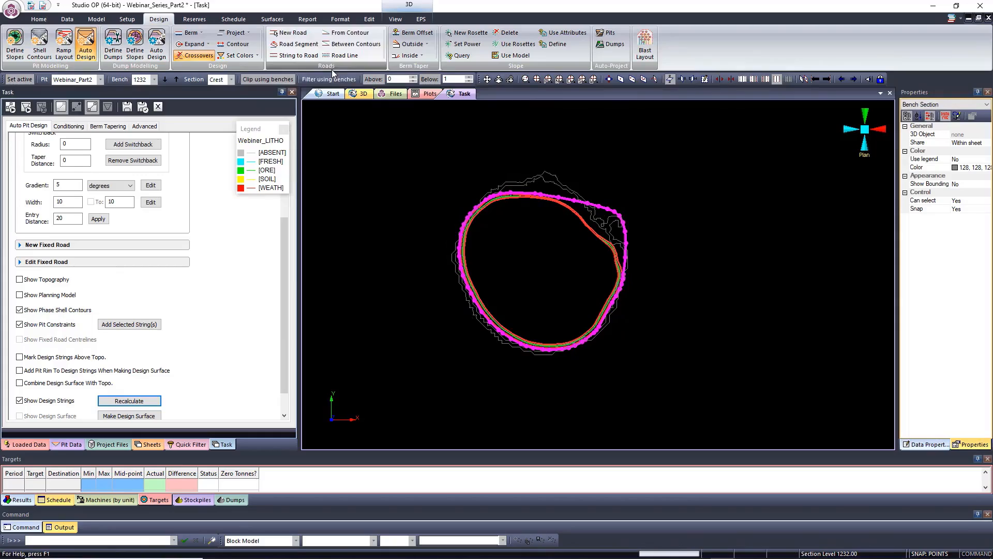
# Turn off bench clipping and view the whole pit design obliquely in 3D
pyautogui.click(276, 81)
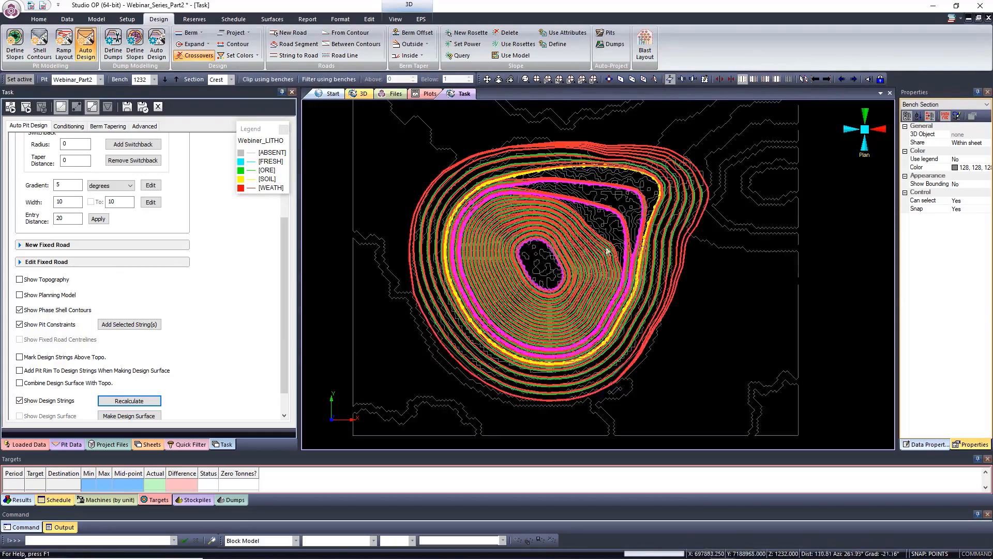
pyautogui.click(510, 81)
pyautogui.moveTo(600, 259); pyautogui.dragTo(801, 180)
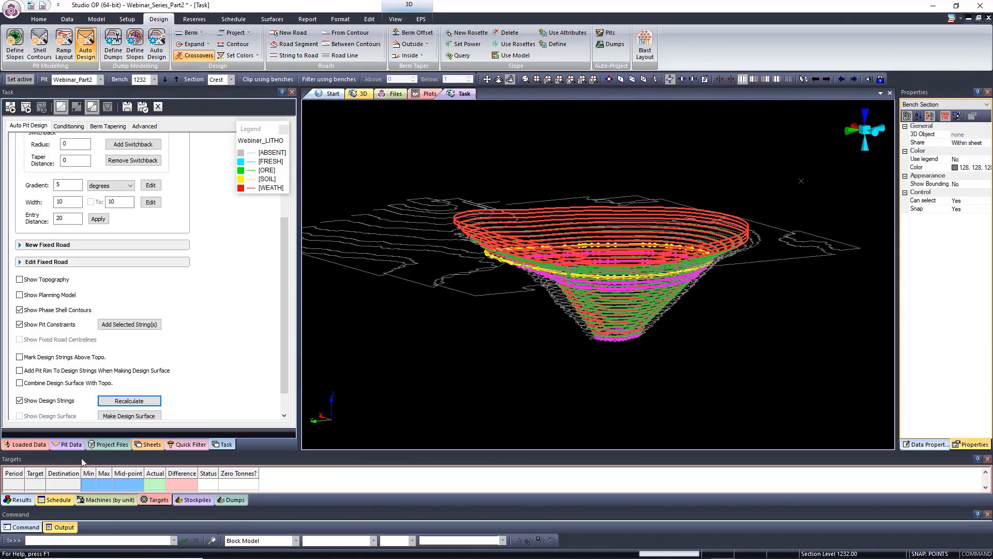
# Show the planning model to compare it with the pit design, and hide it again
pyautogui.click(20, 295)
pyautogui.moveTo(572, 301)
pyautogui.mouseDown()
pyautogui.moveTo(662, 298)
pyautogui.moveTo(638, 281)
pyautogui.moveTo(564, 306)
pyautogui.mouseUp()
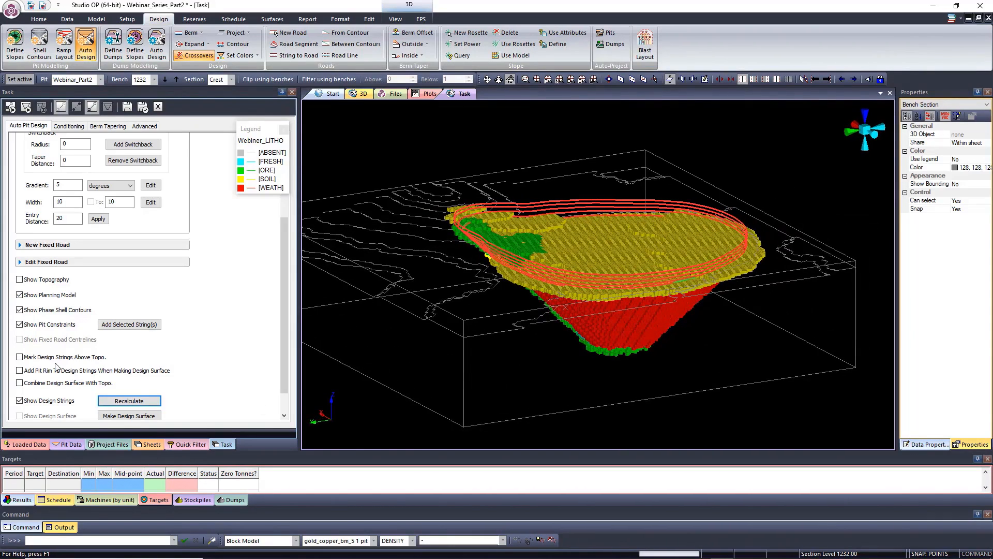
pyautogui.click(19, 295)
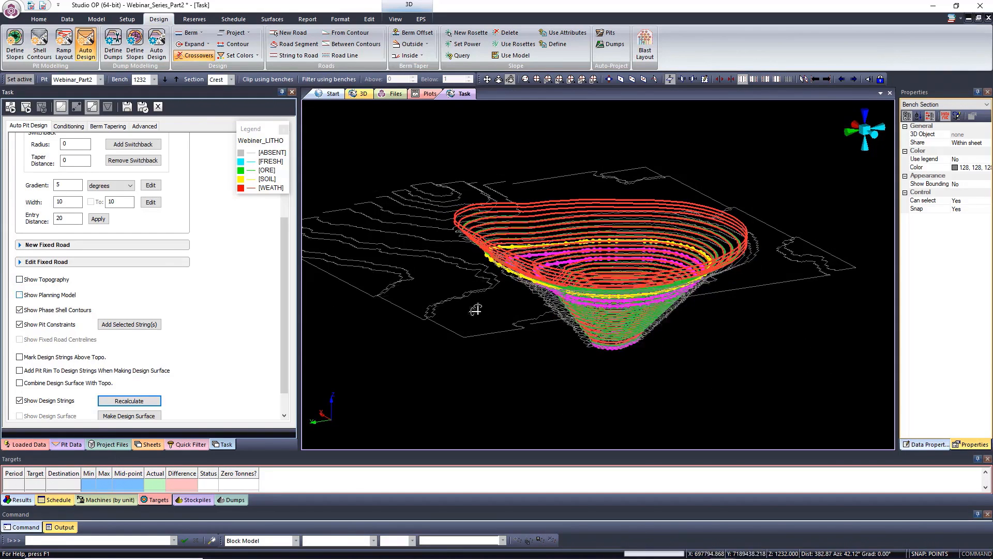
# Examine the pit walls, berms and constraint strings around the pit floor up close in 3D
pyautogui.moveTo(627, 289); pyautogui.dragTo(650, 339)
pyautogui.scroll(5, 624, 350)
pyautogui.moveTo(710, 350); pyautogui.dragTo(633, 347)
pyautogui.moveTo(284, 235)
pyautogui.mouseDown()
pyautogui.moveTo(286, 214)
pyautogui.moveTo(284, 229)
pyautogui.mouseUp()
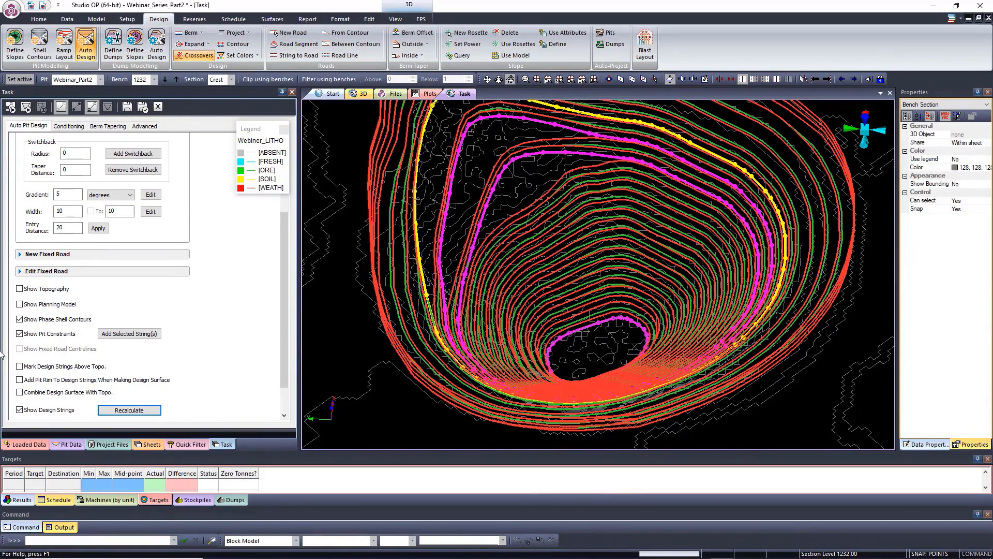
pyautogui.moveTo(282, 236); pyautogui.dragTo(284, 228)
pyautogui.keyDown('shift'); pyautogui.moveTo(594, 373); pyautogui.dragTo(632, 332); pyautogui.keyUp('shift')
pyautogui.keyDown('shift'); pyautogui.moveTo(541, 178); pyautogui.dragTo(549, 272); pyautogui.keyUp('shift')
pyautogui.scroll(6, 574, 300)
pyautogui.scroll(5, 585, 333)
pyautogui.scroll(-3, 580, 335)
pyautogui.scroll(-3, 572, 337)
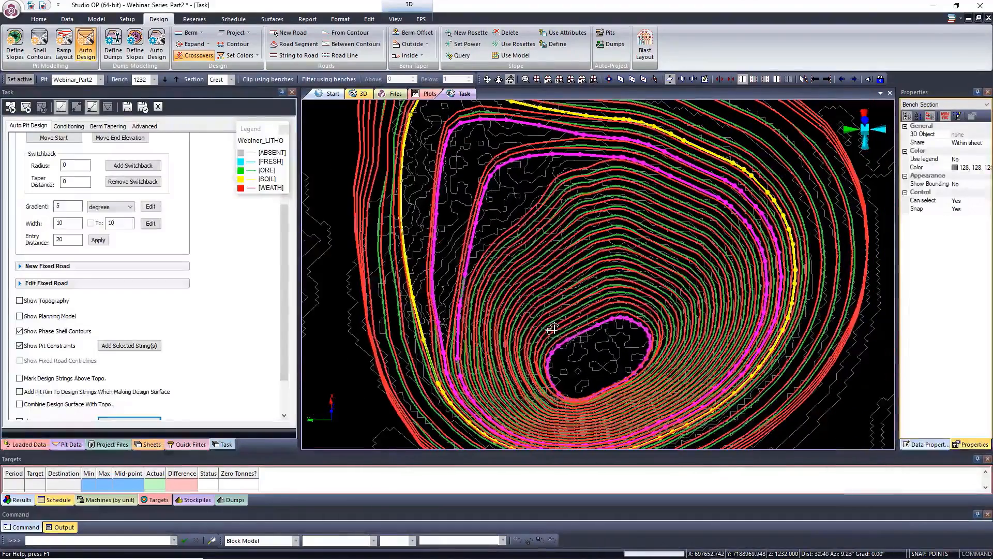
# Select the constraint string around the pit floor and collapse the Edit Adaptive Road settings
pyautogui.click(581, 337)
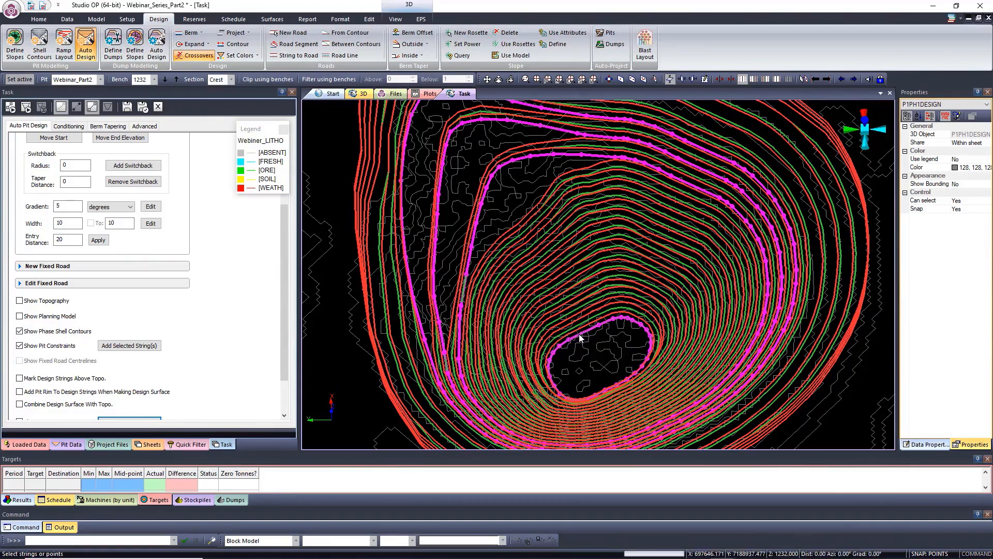
pyautogui.click(576, 339)
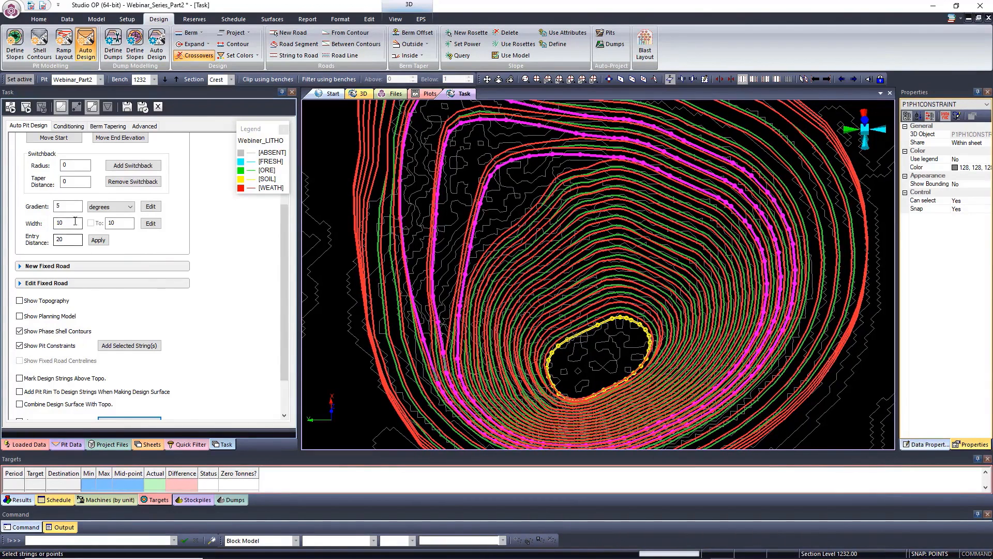
pyautogui.scroll(3, 73, 232)
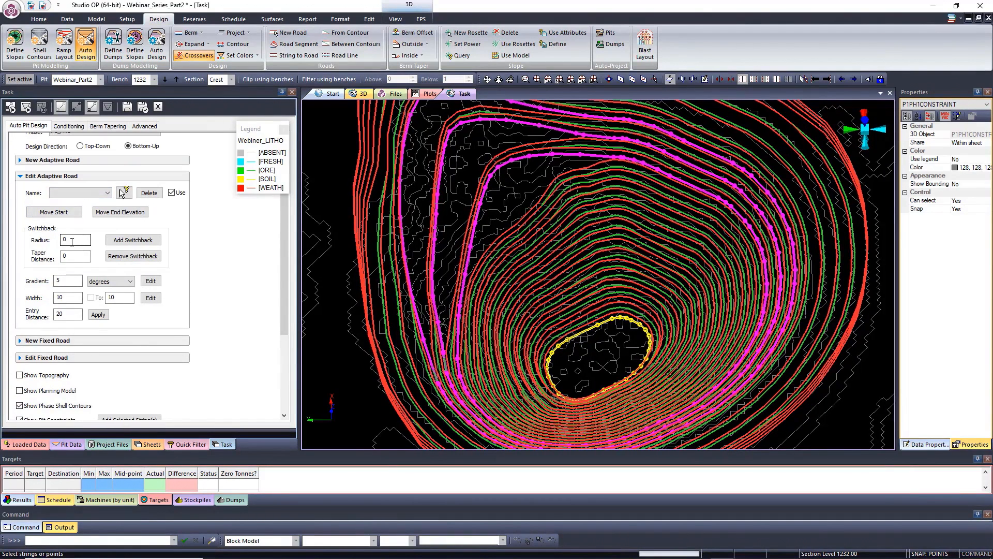
pyautogui.click(65, 200)
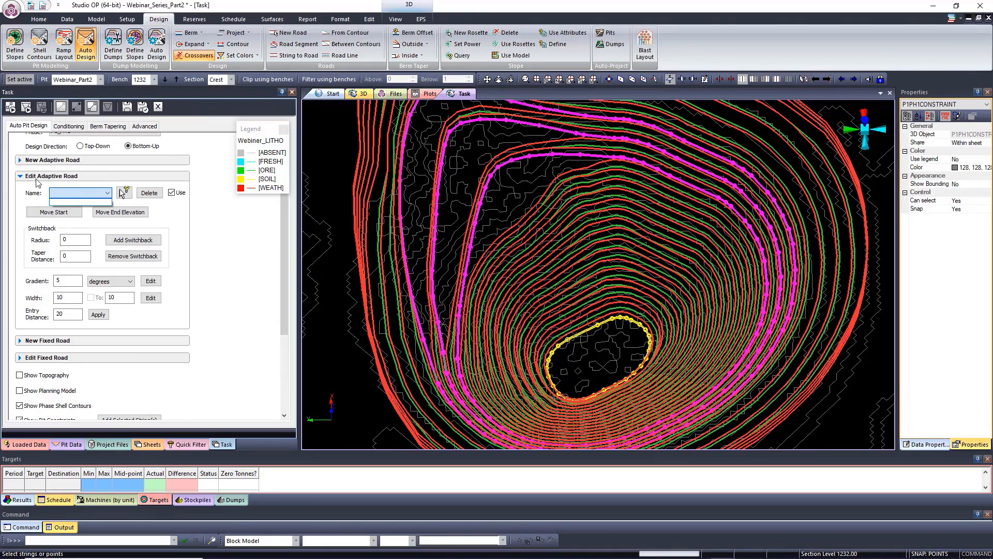
pyautogui.click(21, 177)
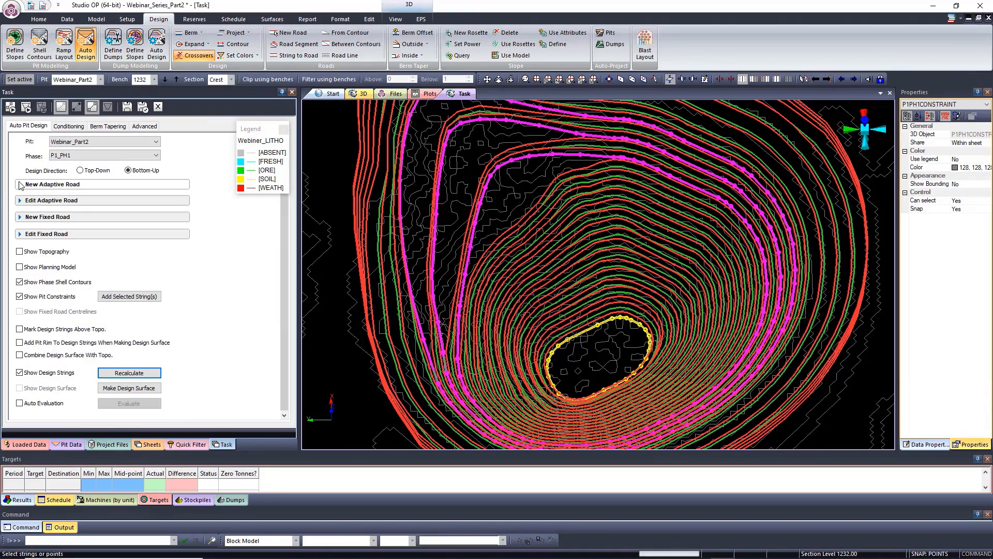
# Create a clockwise adaptive road named HR1 with a 10 % gradient, width 15 and entry distance 0, starting on the pit-floor constraint string
pyautogui.click(20, 185)
pyautogui.click(66, 202)
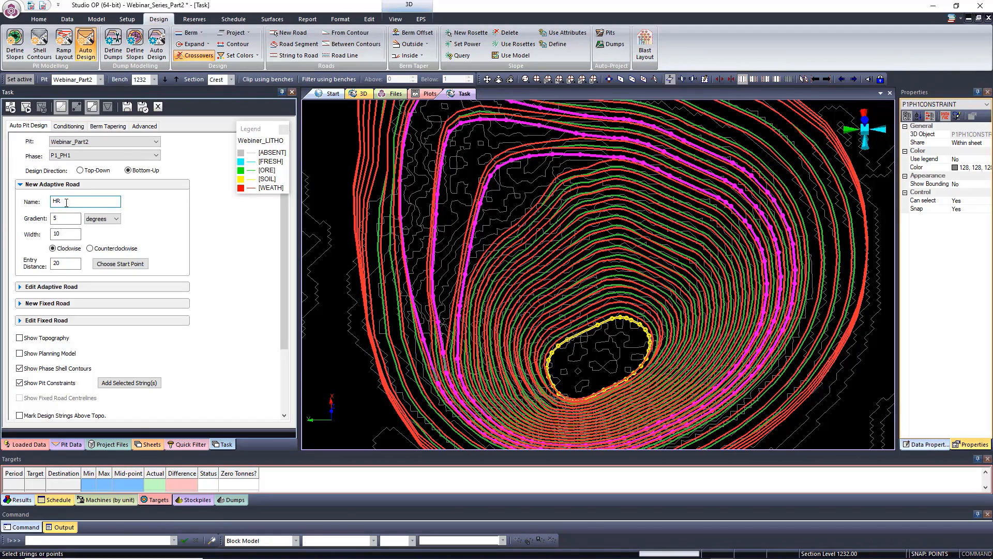
pyautogui.moveTo(74, 218); pyautogui.dragTo(52, 223)
pyautogui.click(104, 219)
pyautogui.click(87, 235)
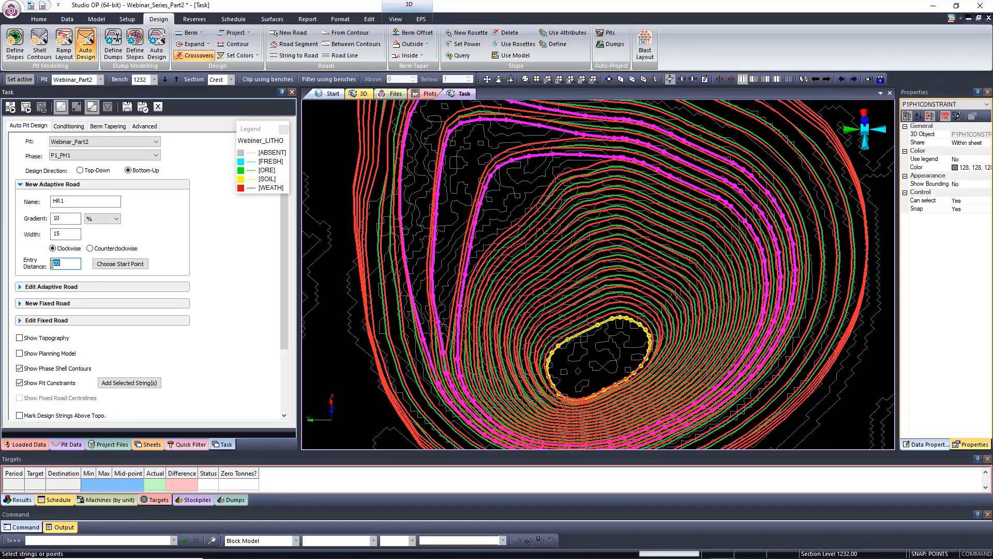
pyautogui.click(101, 265)
pyautogui.click(580, 336)
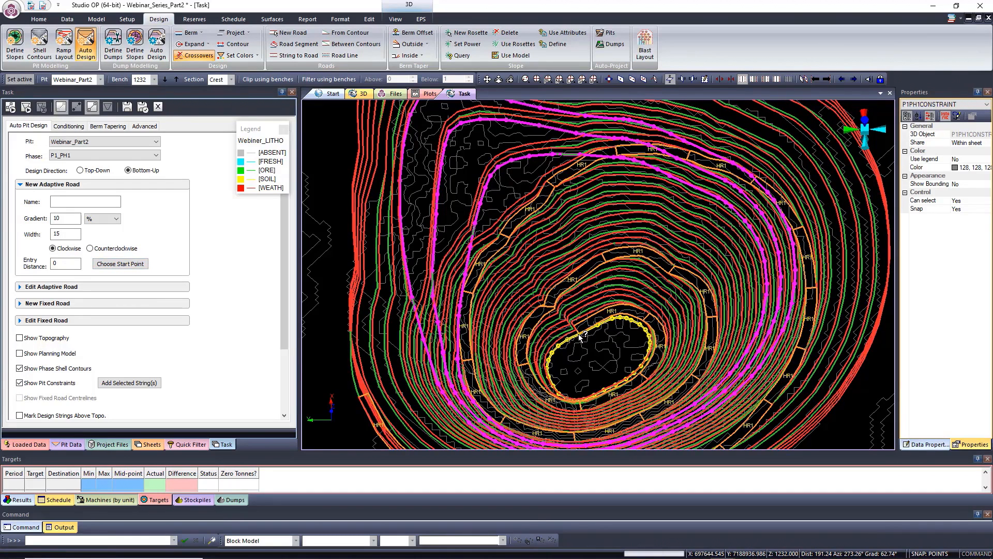
# Examine road HR1 in 3D as it spirals from the pit floor to the rim
pyautogui.scroll(-2, 570, 337)
pyautogui.scroll(-2, 462, 238)
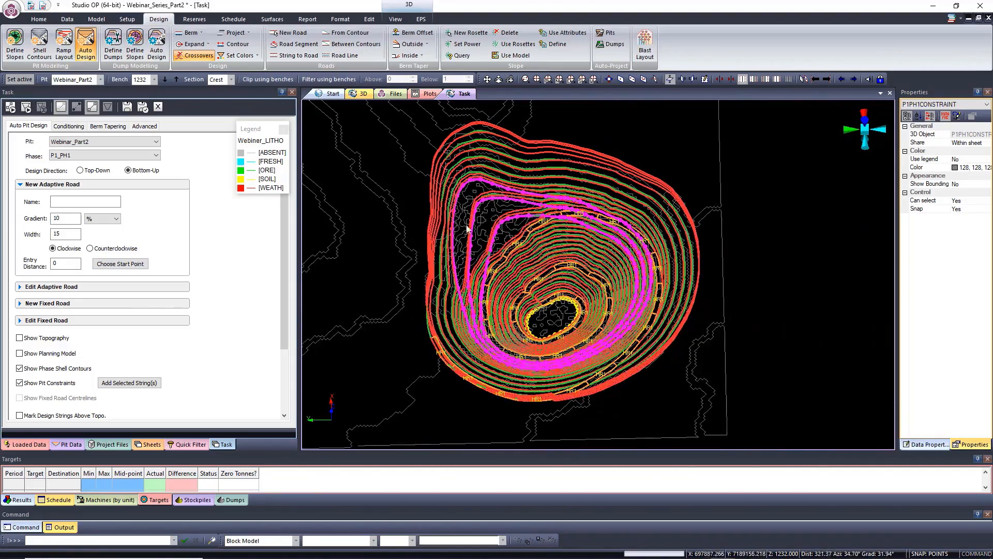
pyautogui.click(509, 80)
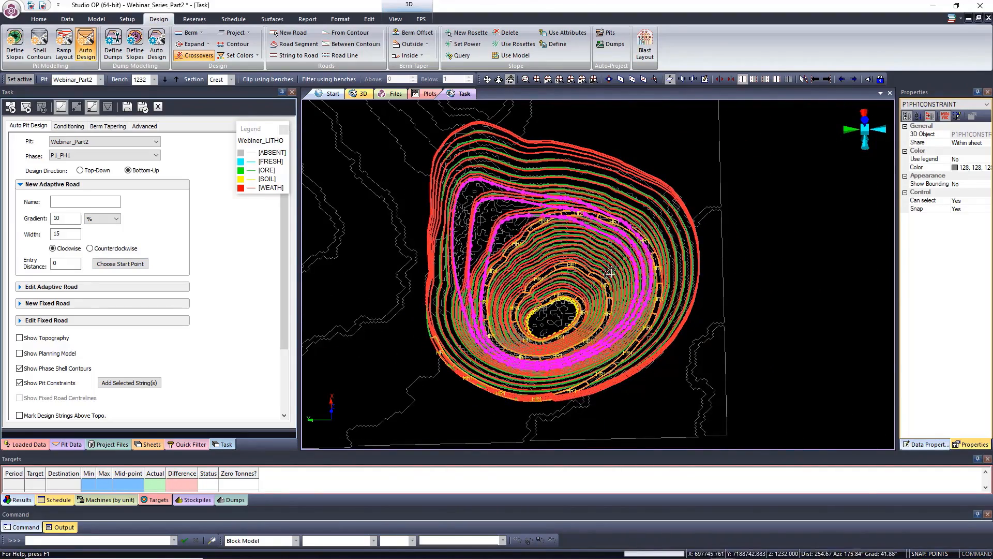
pyautogui.moveTo(610, 271); pyautogui.dragTo(577, 279)
pyautogui.scroll(5, 538, 279)
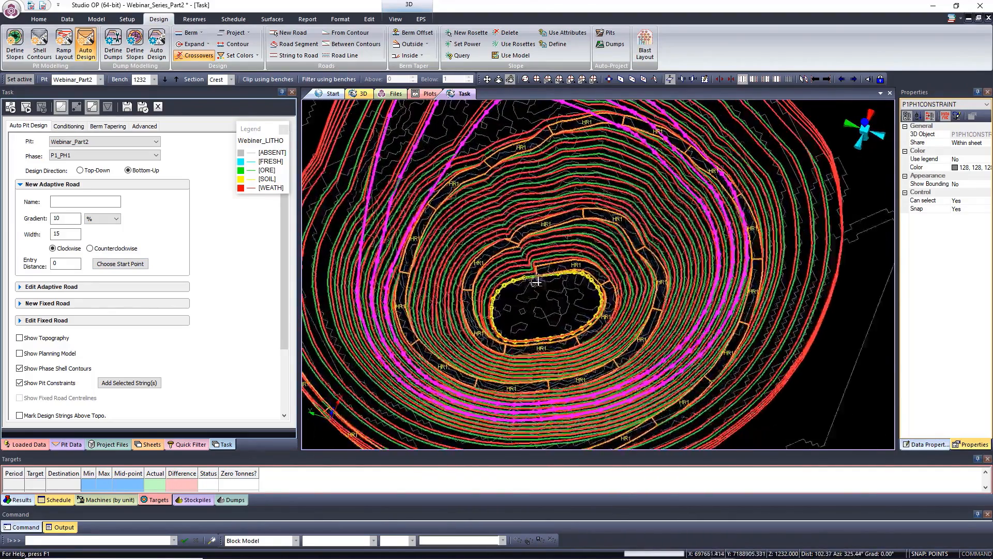
pyautogui.scroll(1, 537, 276)
pyautogui.scroll(-6, 535, 283)
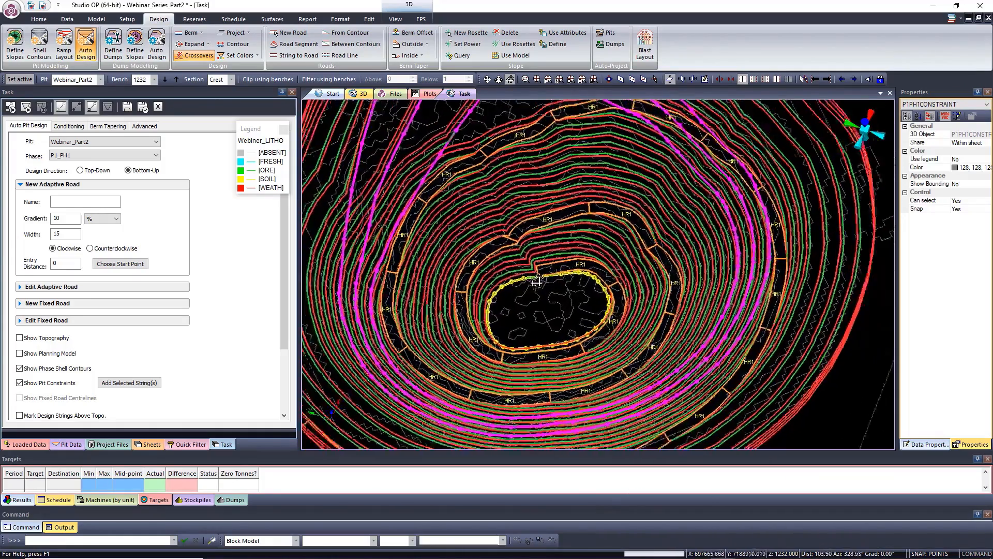
pyautogui.scroll(-2, 560, 288)
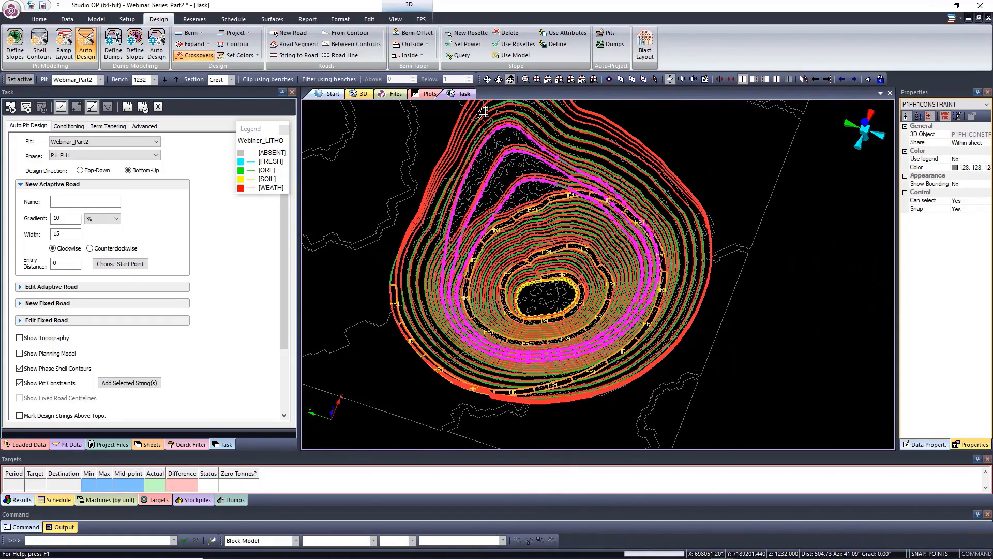
pyautogui.keyDown('shift'); pyautogui.moveTo(525, 182); pyautogui.dragTo(500, 126); pyautogui.keyUp('shift')
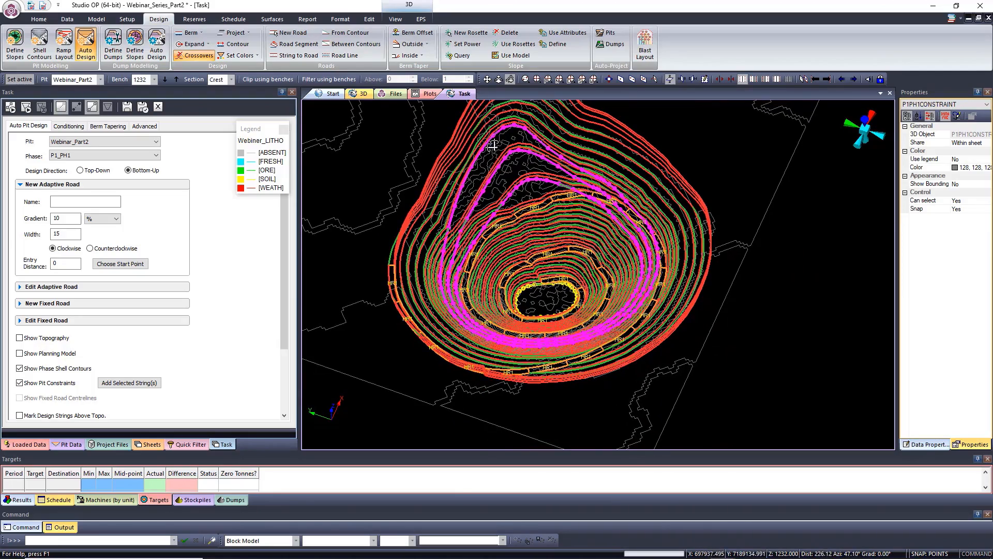
pyautogui.scroll(4, 551, 279)
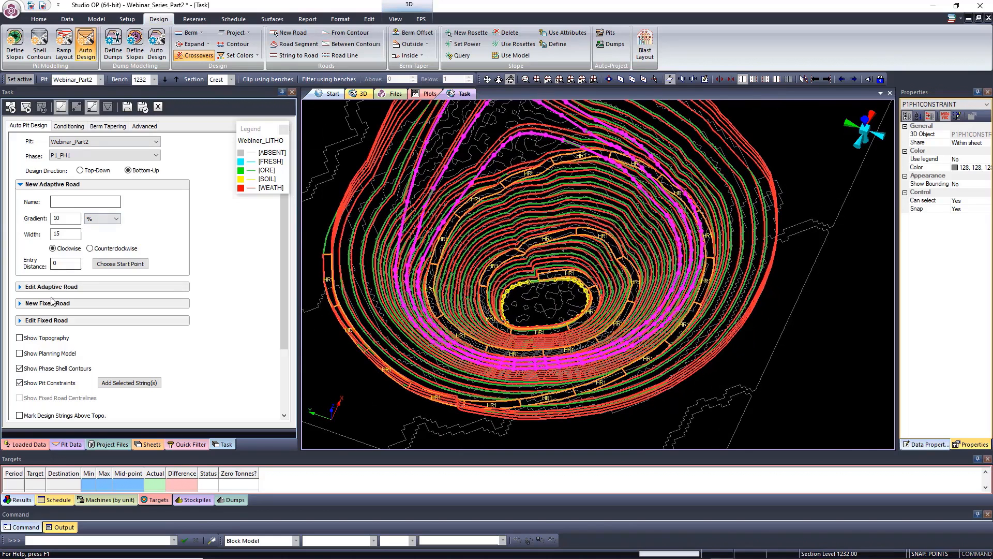
# Move the start point of adaptive road HR1 in stages clockwise along the pit-floor string to the end of the floor
pyautogui.click(20, 287)
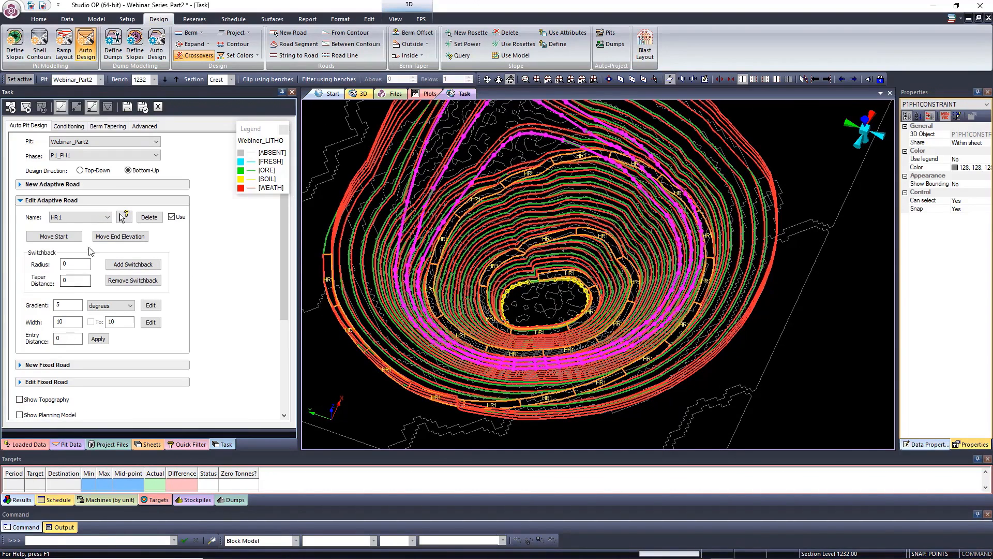
pyautogui.click(55, 236)
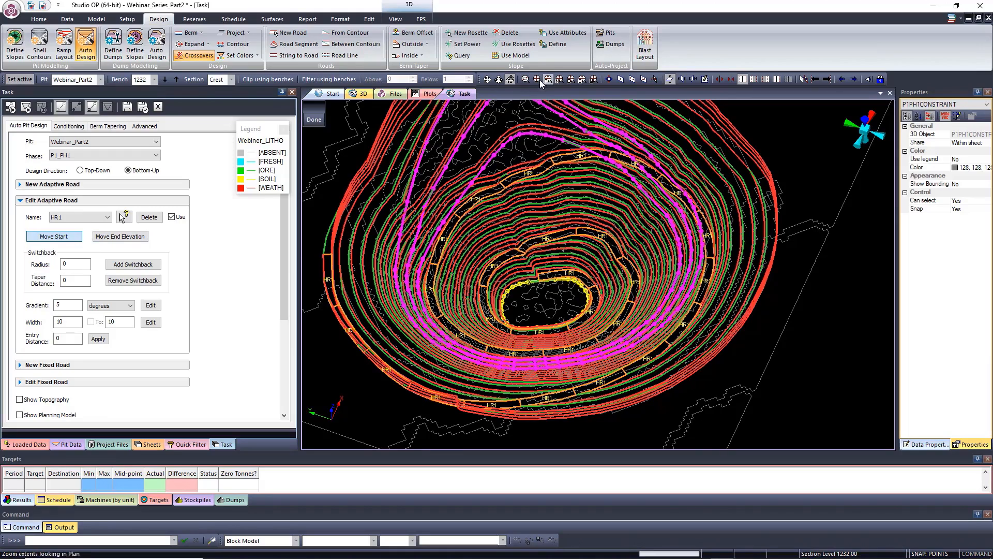
pyautogui.scroll(3, 543, 283)
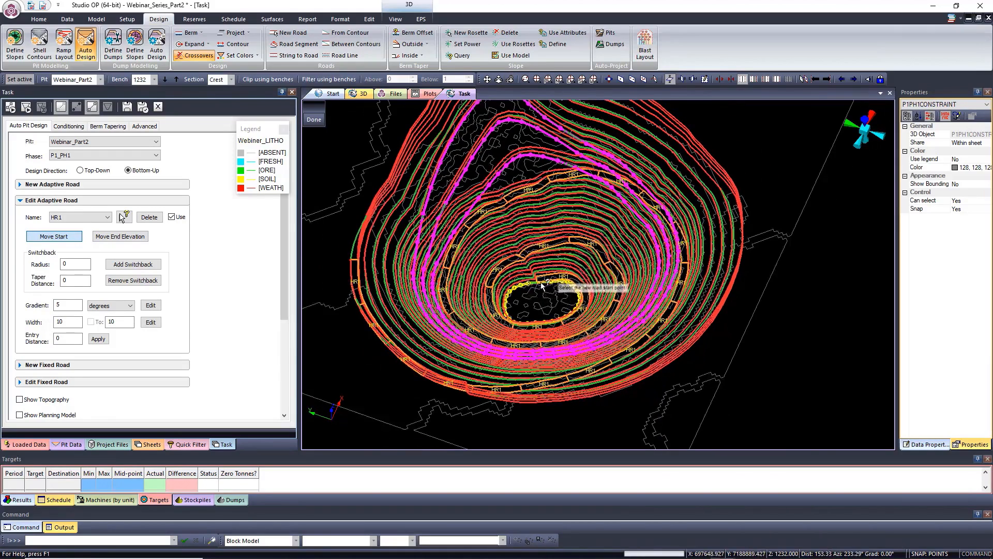
pyautogui.click(542, 285)
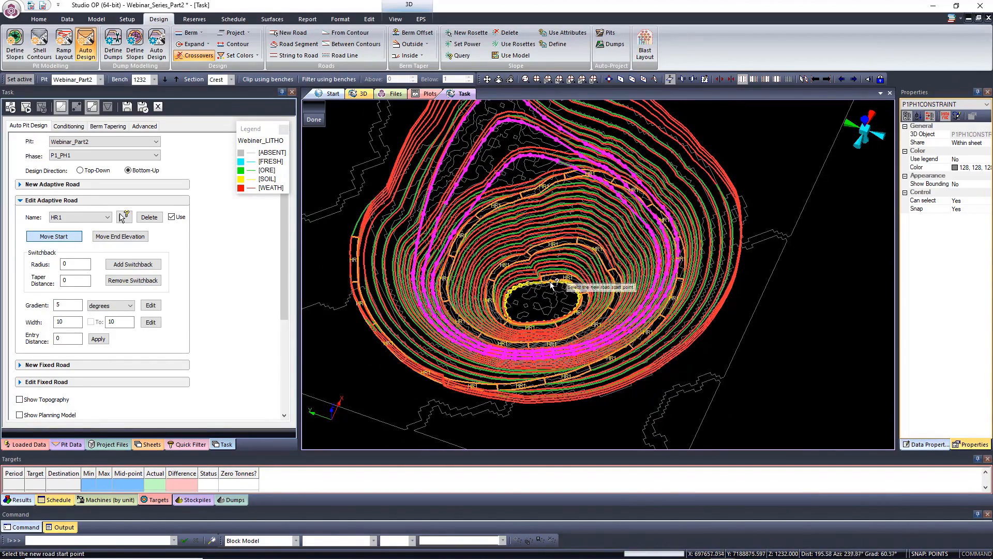
pyautogui.click(553, 288)
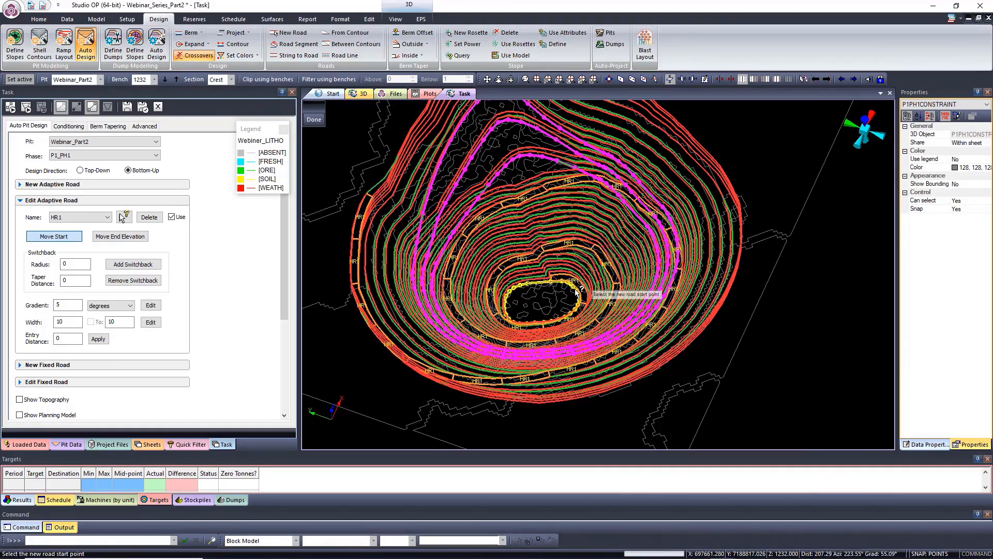
pyautogui.click(576, 290)
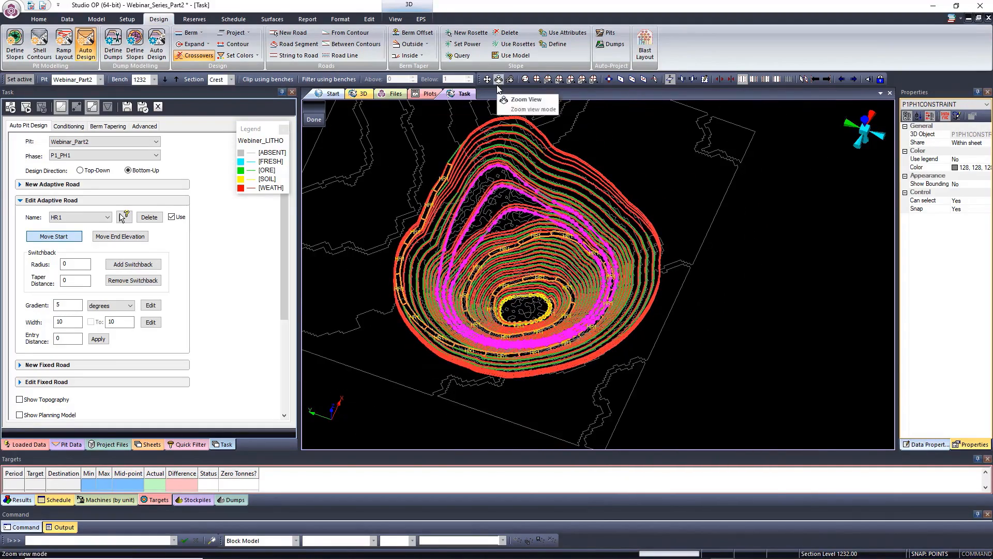
# Examine the rerouted HR1 road and its pit exit in plan and at an oblique angle
pyautogui.scroll(5, 555, 254)
pyautogui.scroll(-5, 555, 255)
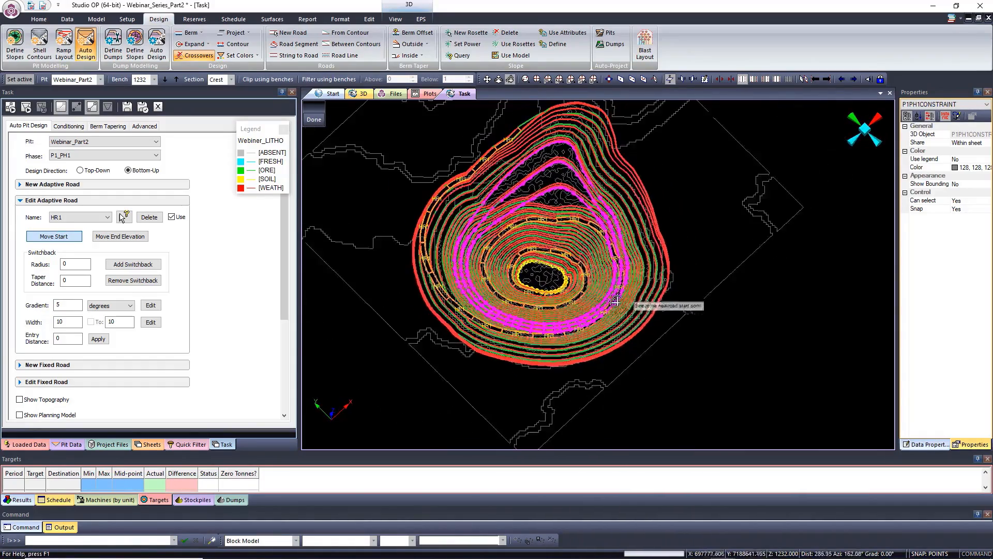
pyautogui.scroll(4, 537, 236)
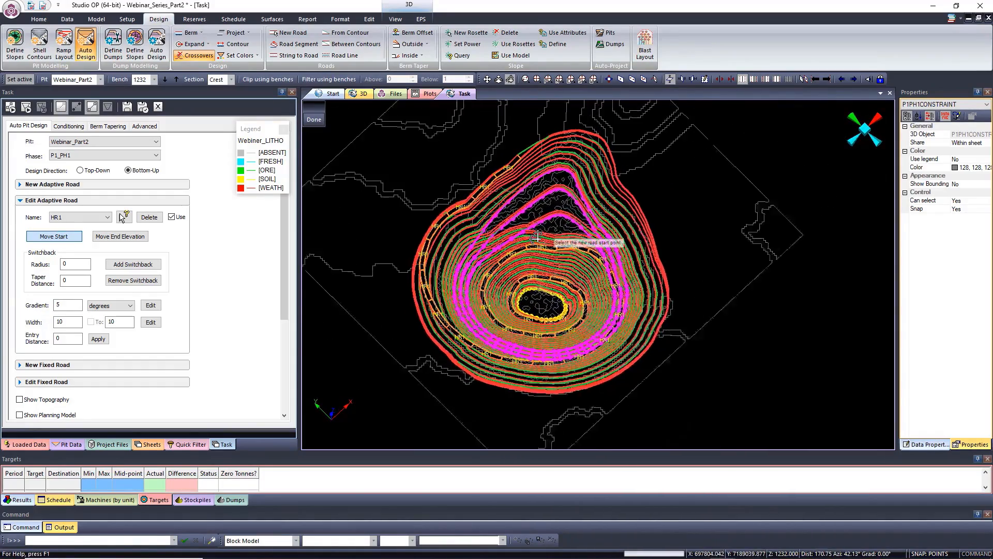
pyautogui.moveTo(581, 343)
pyautogui.keyDown('shift'); pyautogui.mouseDown()
pyautogui.moveTo(558, 331)
pyautogui.moveTo(562, 338)
pyautogui.mouseUp(); pyautogui.keyUp('shift')
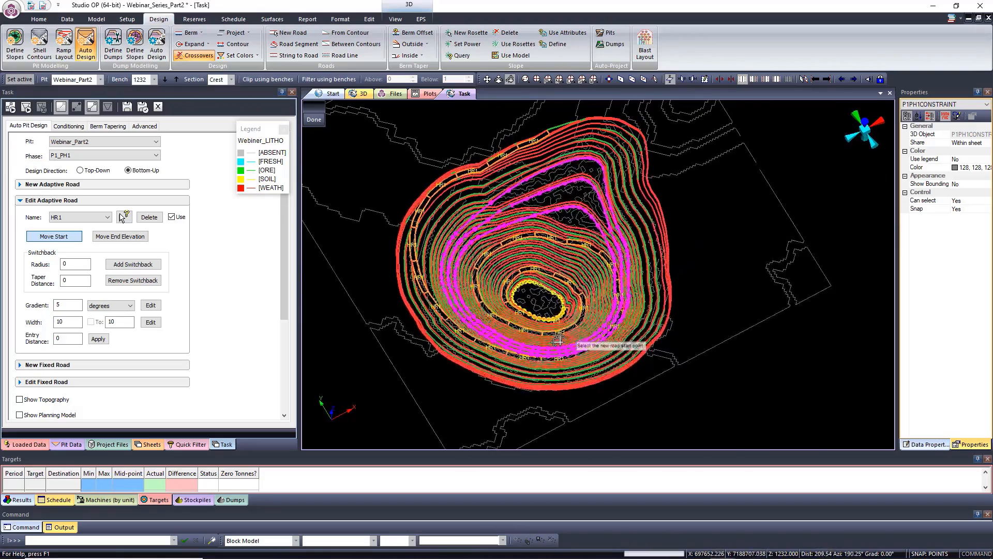
pyautogui.scroll(2, 567, 291)
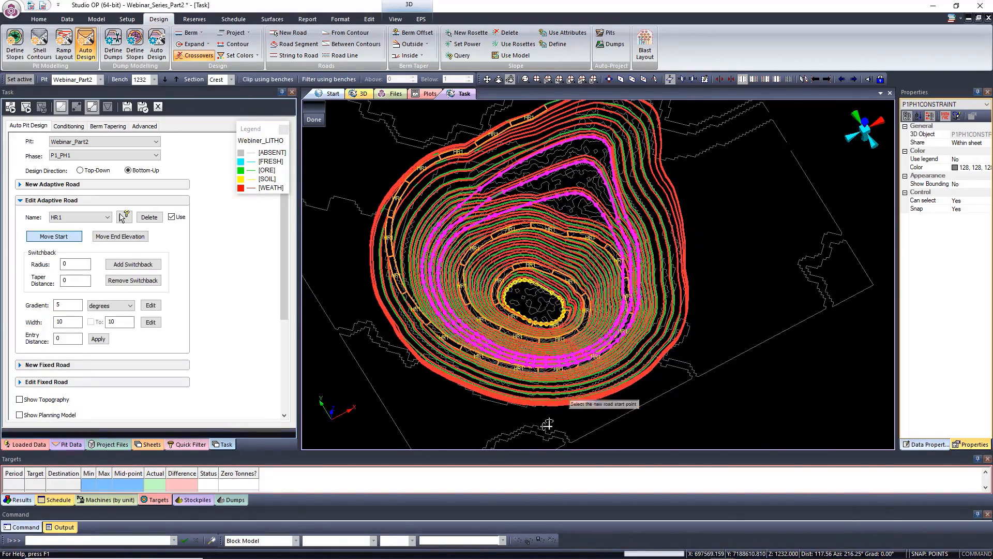
pyautogui.scroll(-1, 560, 294)
pyautogui.scroll(2, 561, 196)
pyautogui.scroll(-3, 588, 336)
pyautogui.scroll(2, 577, 170)
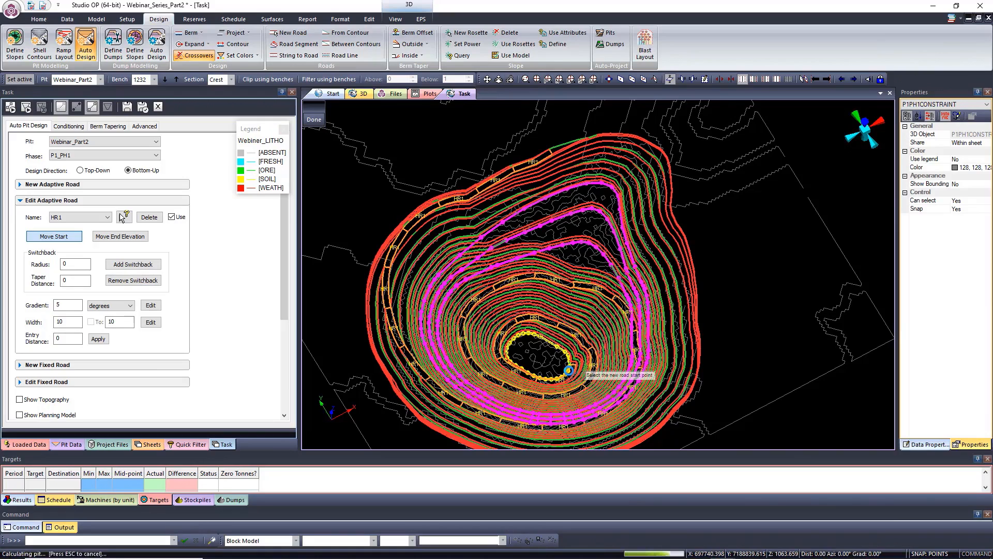
# Shift the start point of HR1 farther clockwise in small increments along the long side of the pit-floor string, recalculating the road each time
pyautogui.click(567, 372)
pyautogui.click(563, 376)
pyautogui.click(557, 378)
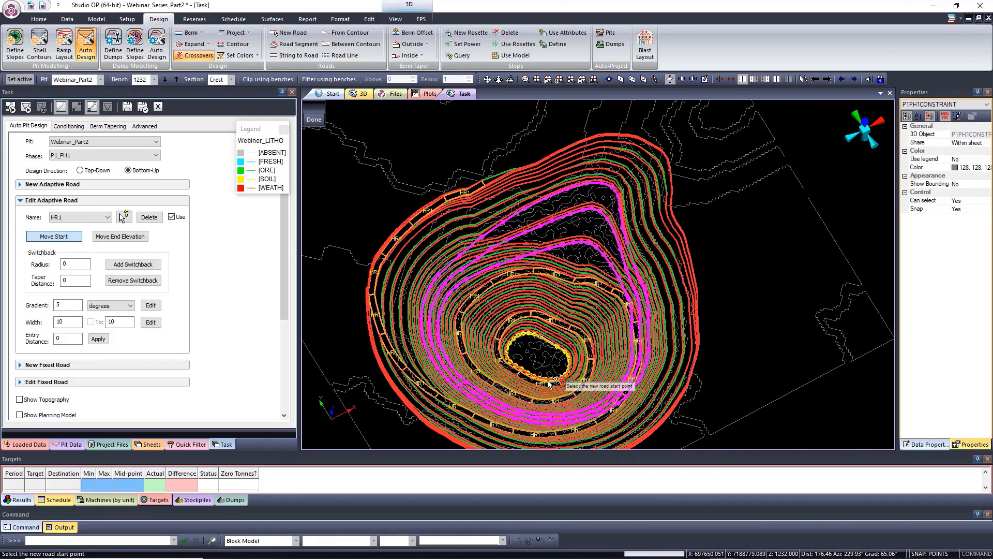
pyautogui.click(550, 378)
pyautogui.click(546, 378)
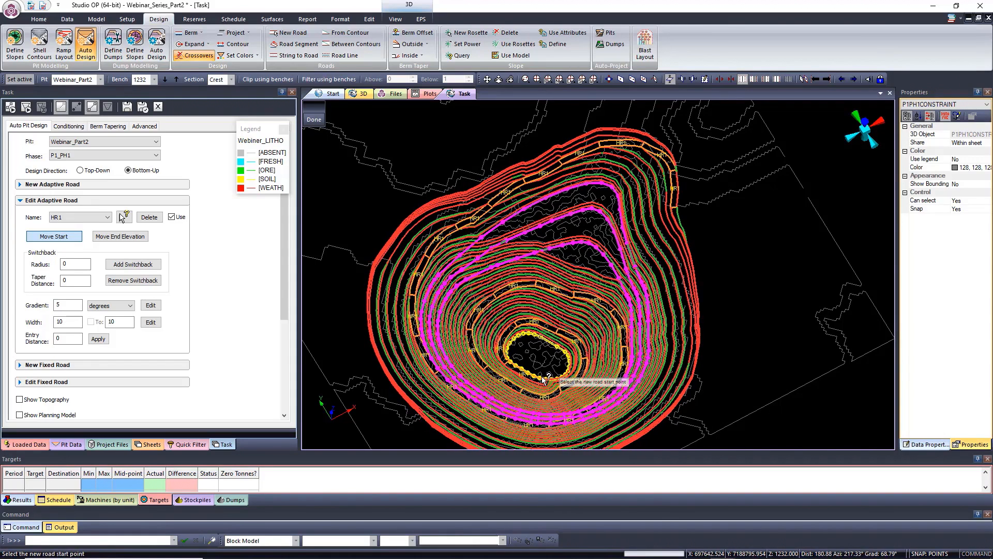
pyautogui.click(541, 380)
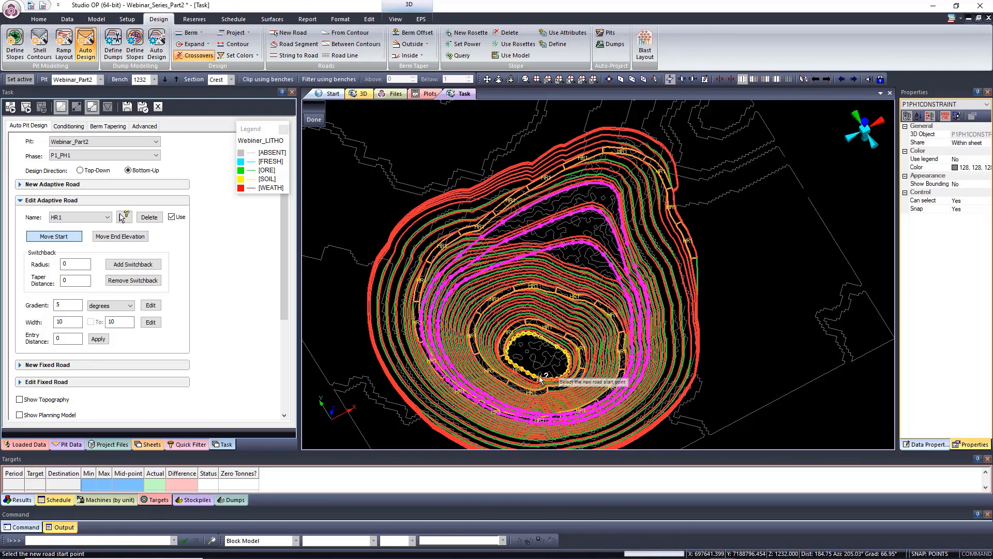
pyautogui.click(533, 377)
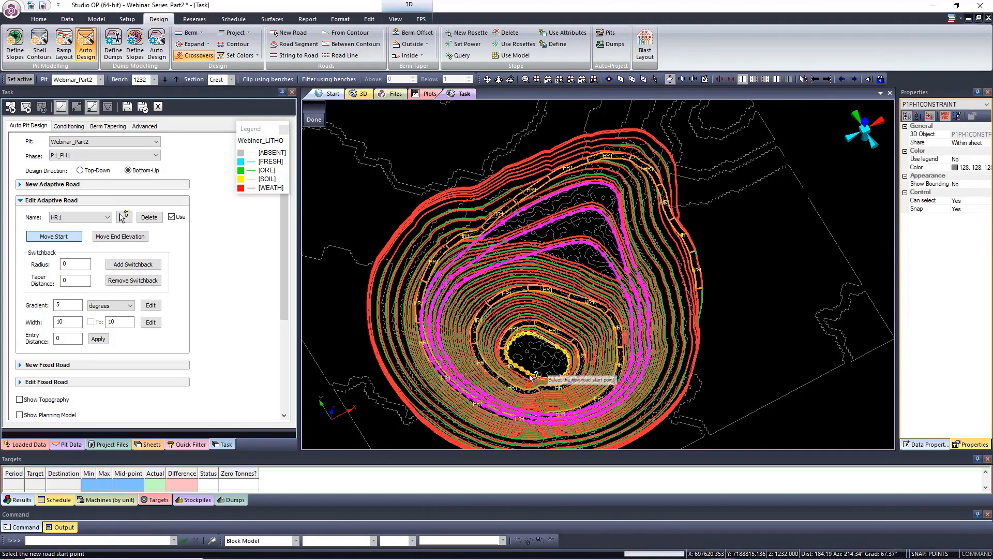
pyautogui.click(528, 375)
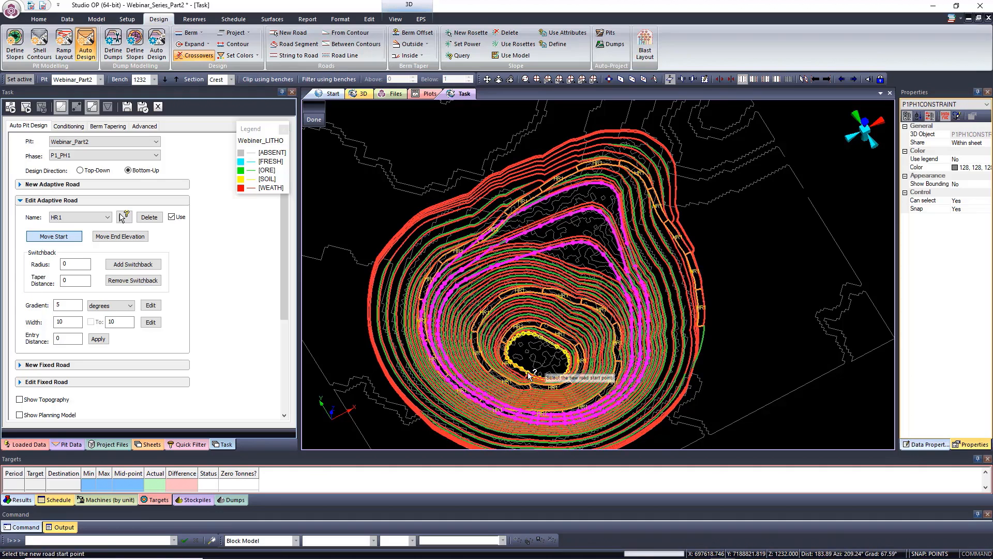
pyautogui.click(524, 371)
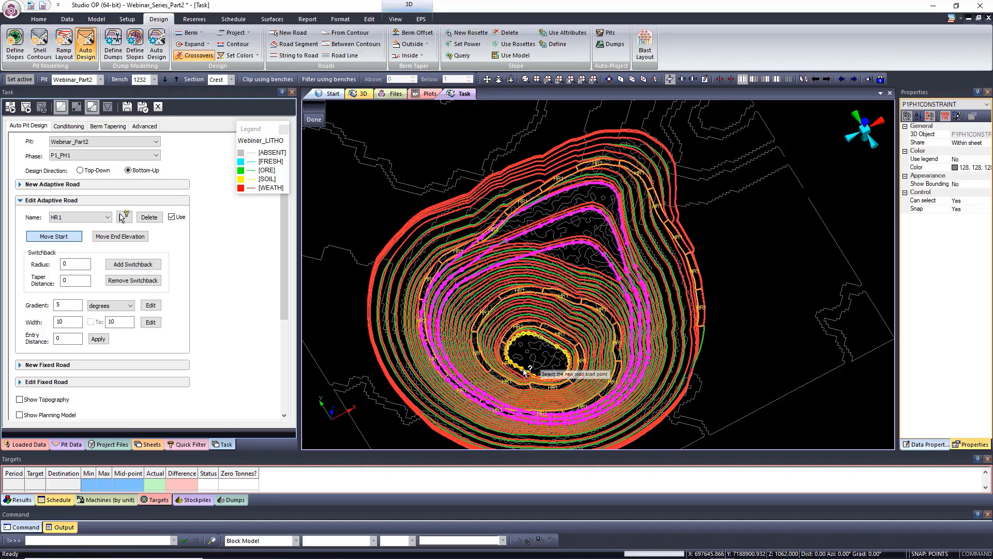
pyautogui.click(528, 374)
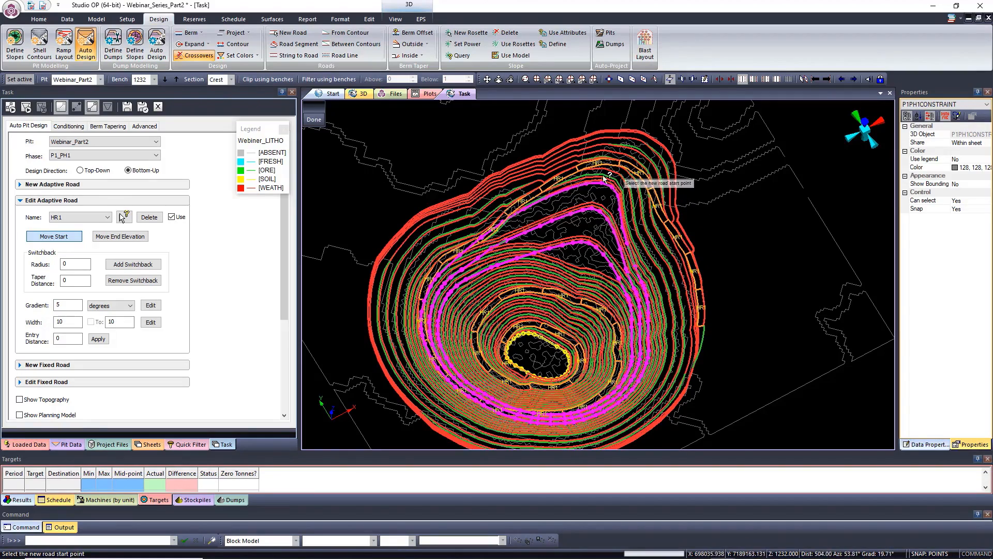
# Examine obliquely in 3D how HR1 runs around the narrow upper end of the pit
pyautogui.click(510, 81)
pyautogui.moveTo(600, 282); pyautogui.dragTo(636, 266)
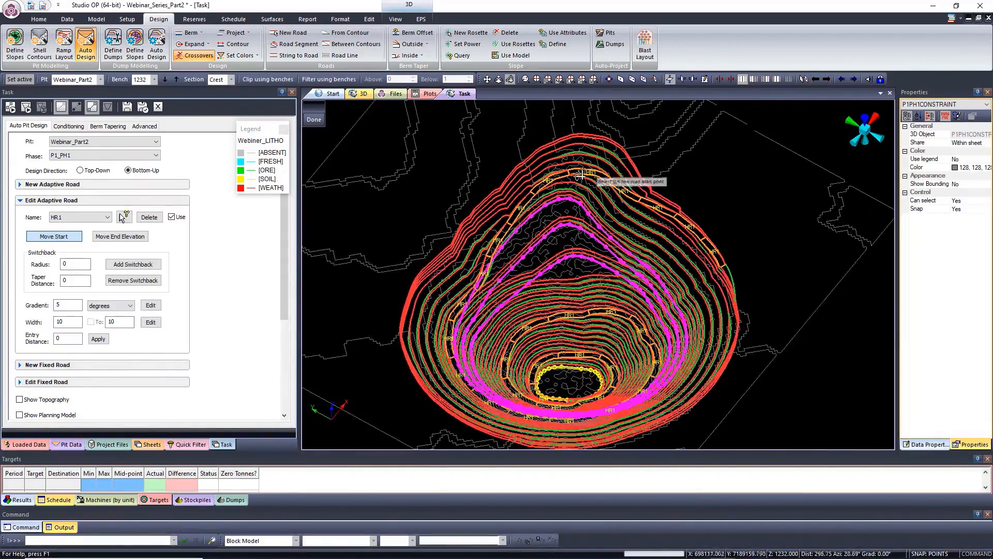
pyautogui.scroll(3, 550, 147)
pyautogui.scroll(2, 550, 147)
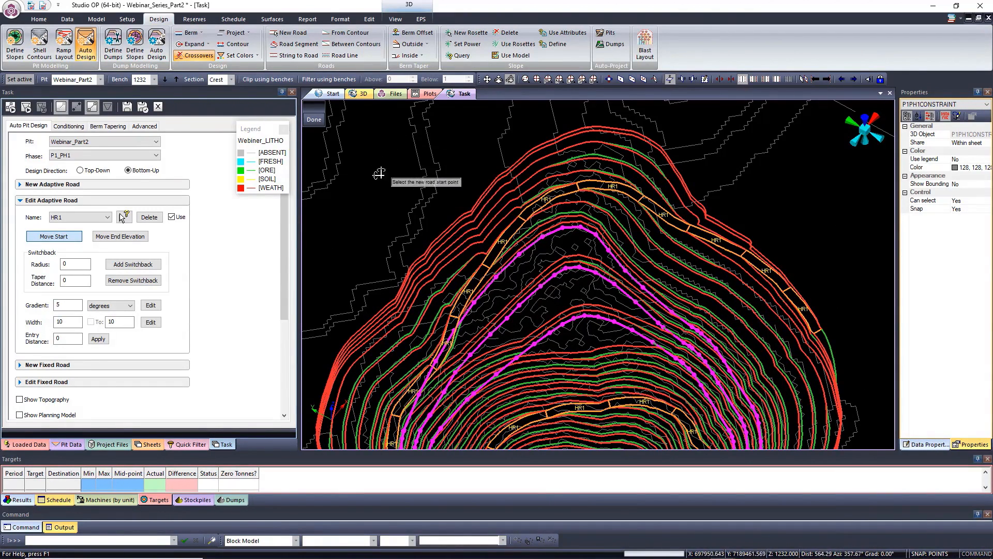
# Add a switchback to adaptive road HR1 on the pit wall at the narrow upper end of the pit
pyautogui.scroll(-2, 579, 212)
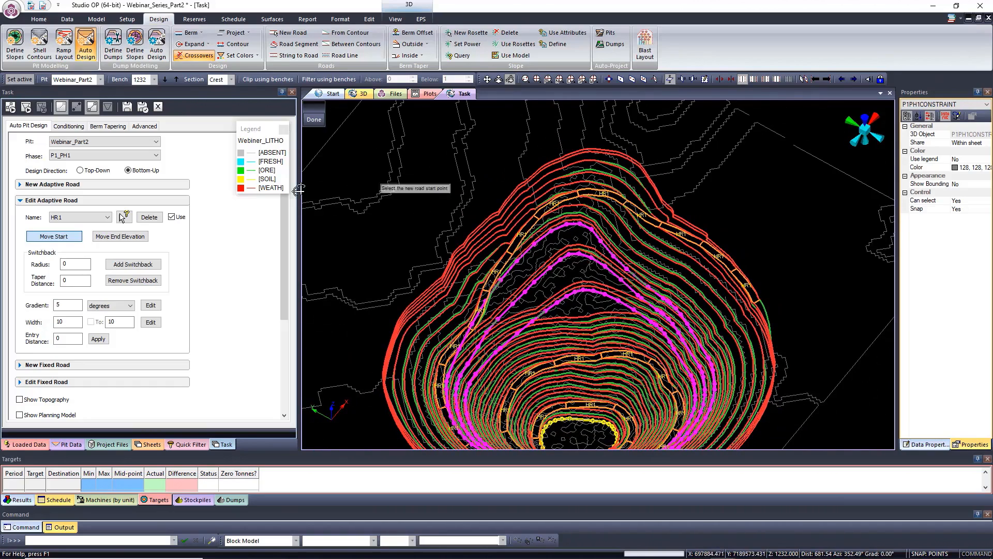
pyautogui.click(136, 265)
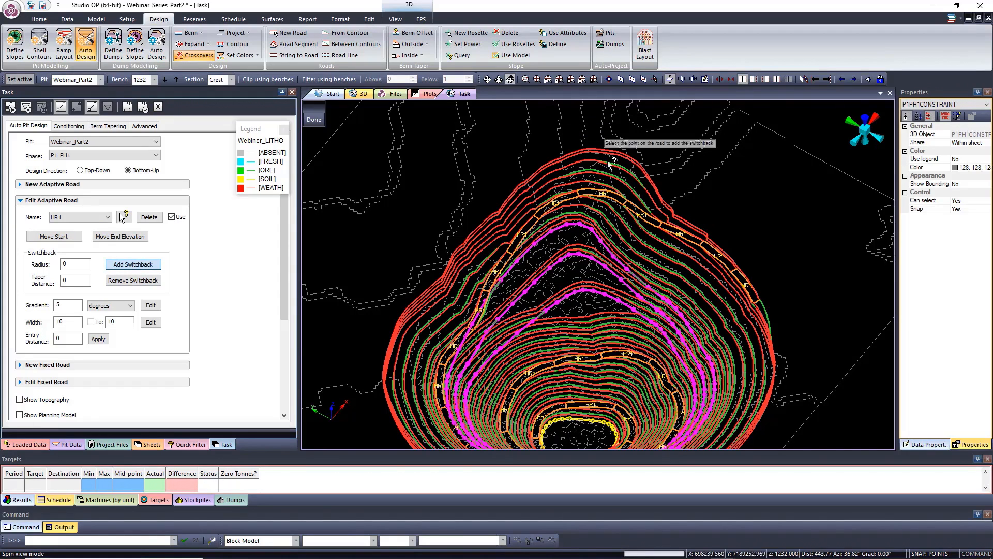
pyautogui.click(577, 194)
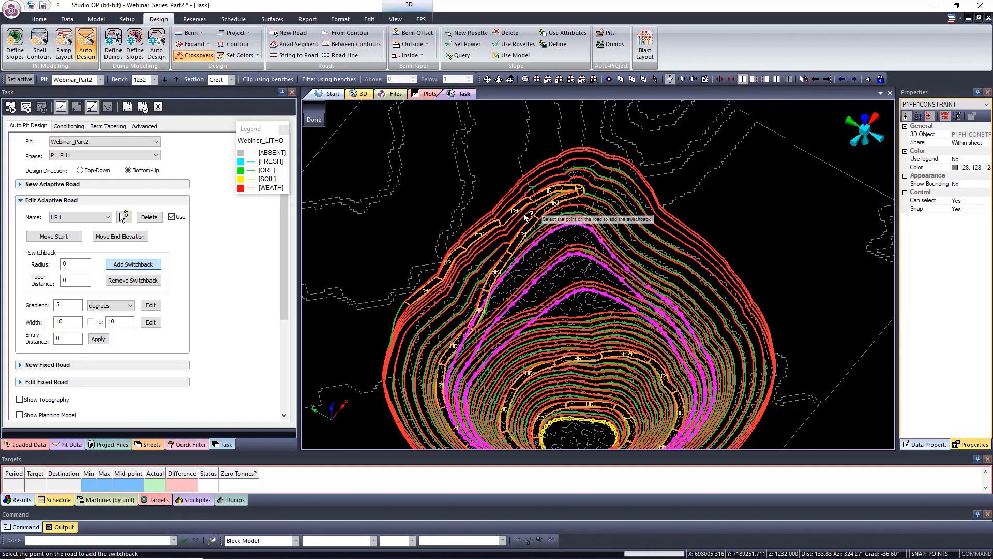
# Mark the design strings above topography and recalculate the pit to see where HR1 daylights near the switchback
pyautogui.scroll(-5, 57, 352)
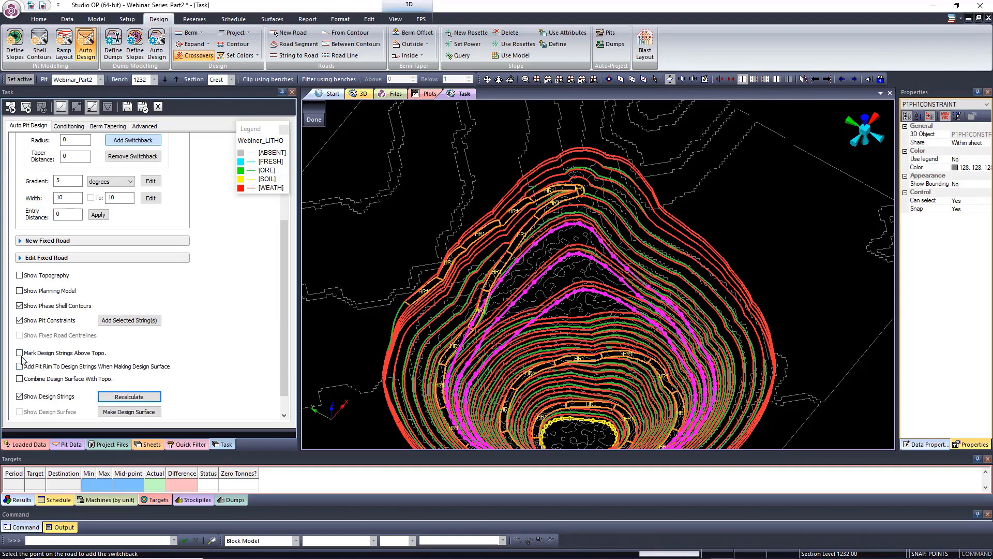
pyautogui.click(111, 396)
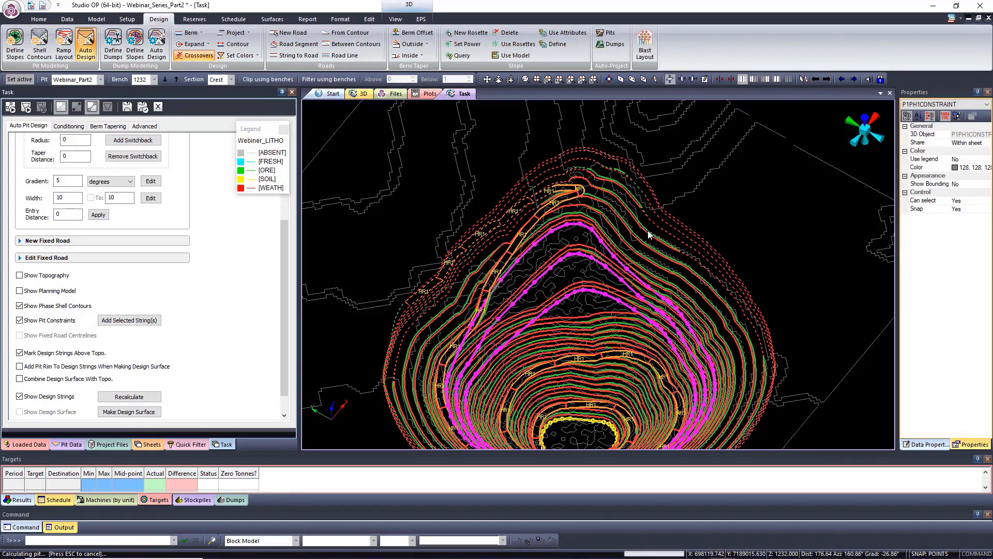
pyautogui.moveTo(557, 119); pyautogui.dragTo(562, 190)
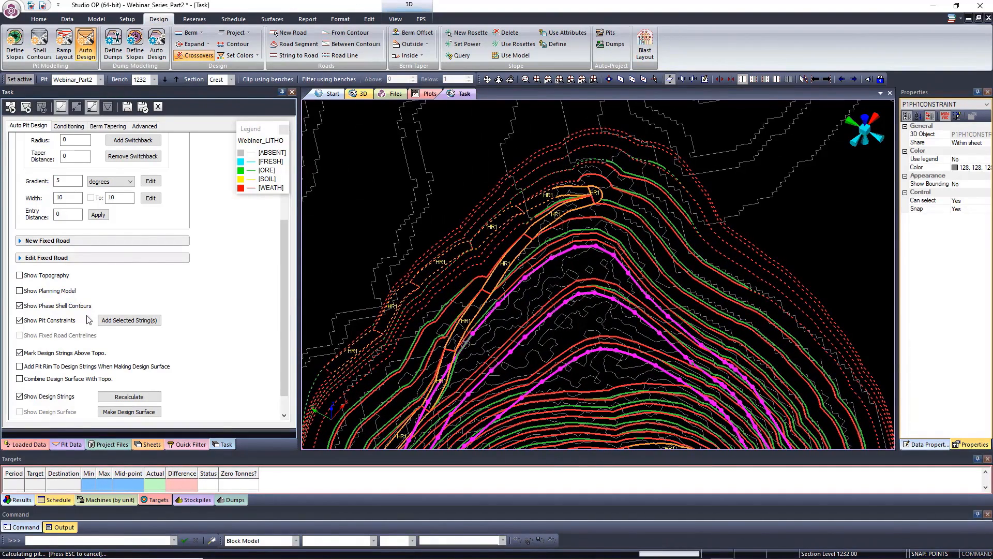
# Move HR1's end elevation onto a design string just below where the road daylights, trying several strings near the switchback
pyautogui.scroll(4, 93, 207)
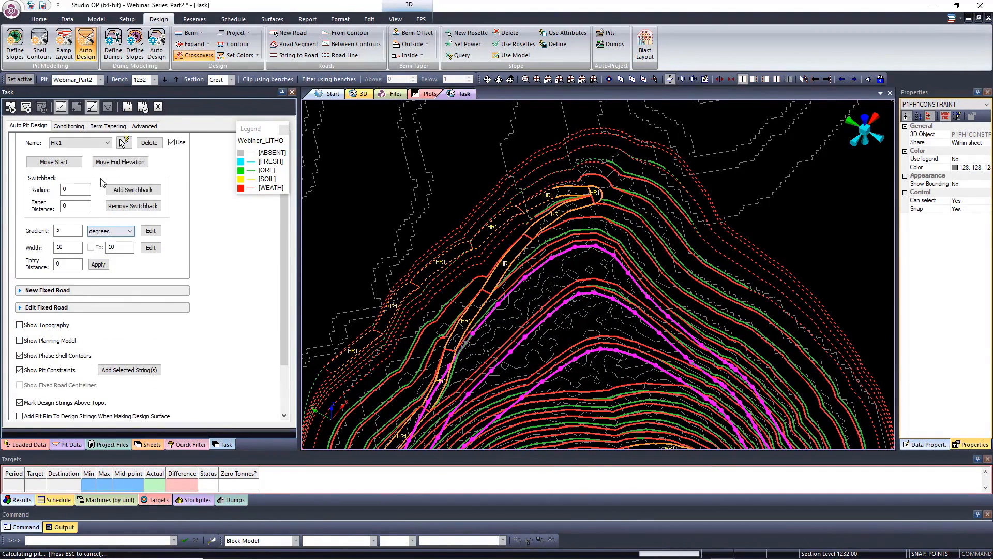
pyautogui.click(119, 212)
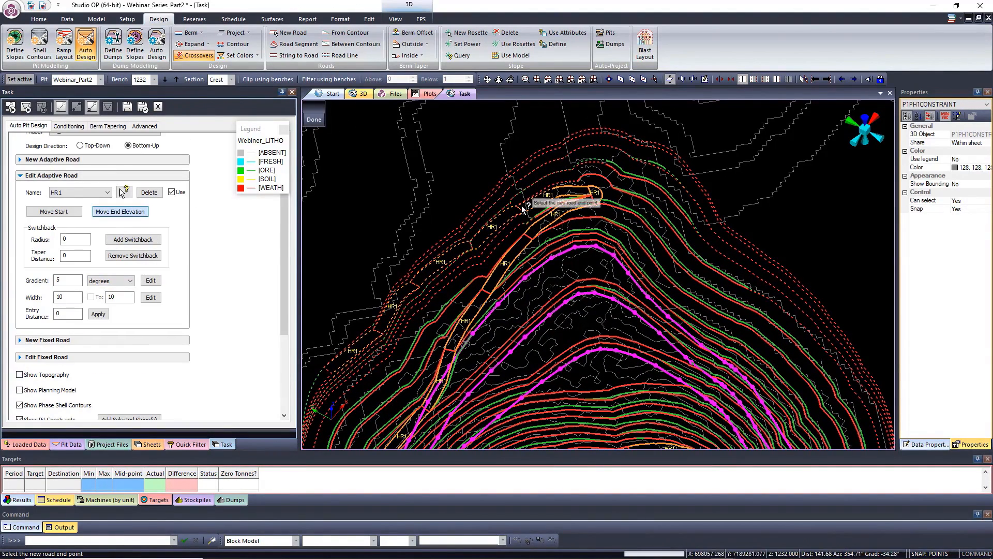
pyautogui.click(559, 196)
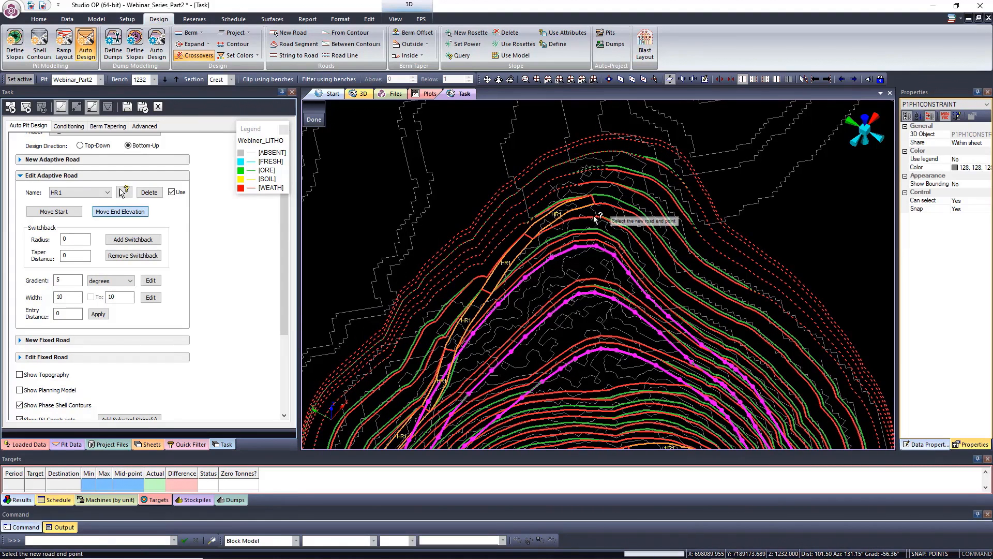
pyautogui.click(530, 201)
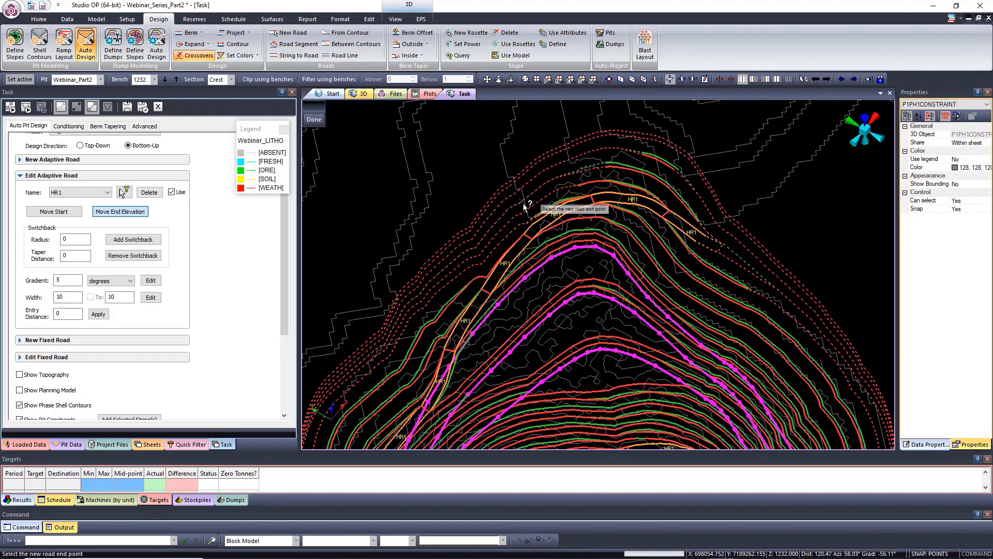
pyautogui.click(525, 211)
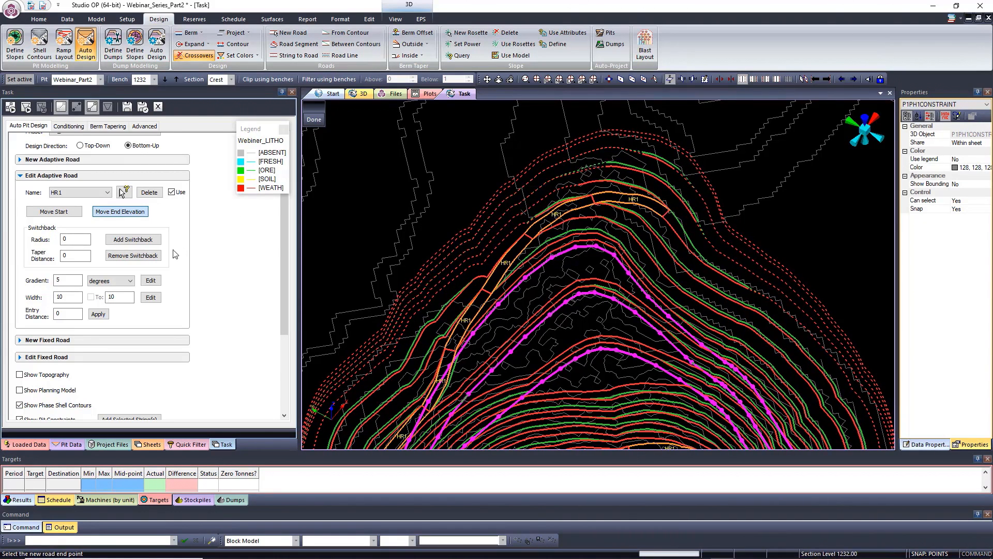
# Insert a switchback into the shortened HR1 road at the narrow upper end and bring the whole pit into view
pyautogui.click(123, 241)
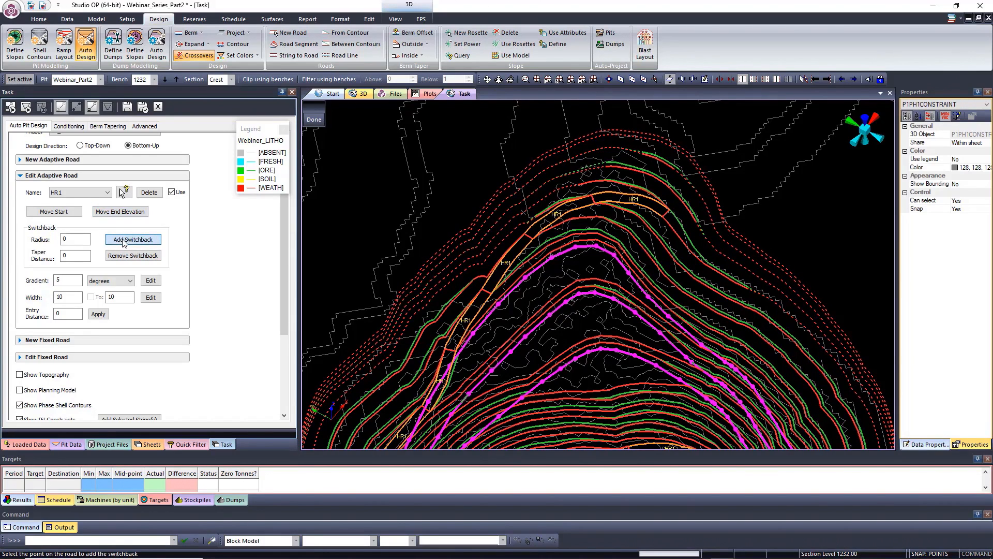
pyautogui.click(594, 198)
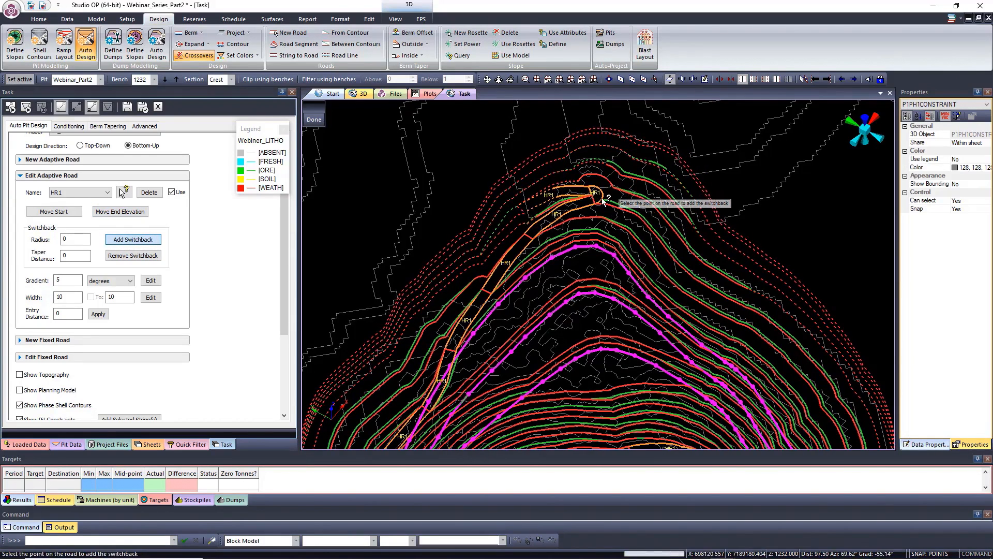
pyautogui.scroll(-2, 455, 191)
pyautogui.scroll(-2, 445, 143)
pyautogui.scroll(-1, 448, 142)
pyautogui.scroll(-1, 463, 207)
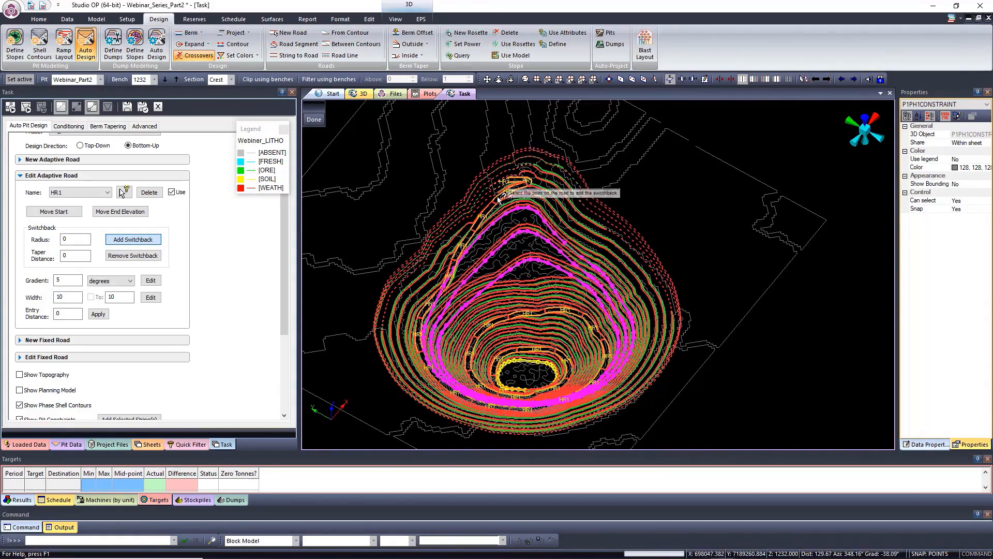
# Make the design surface, finish adding switchbacks and inspect HR1 and its switchback on the surface in 3D
pyautogui.scroll(-4, 116, 406)
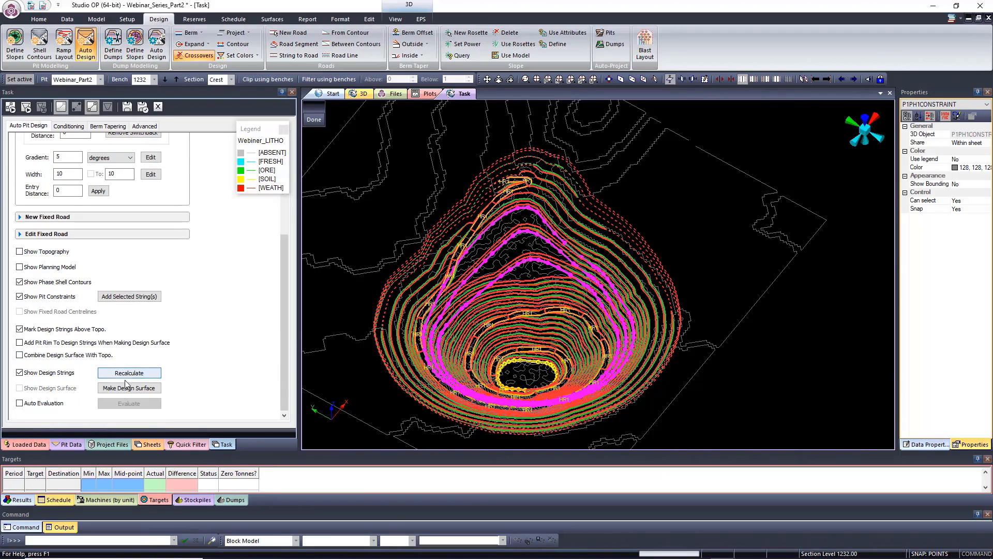
pyautogui.click(122, 391)
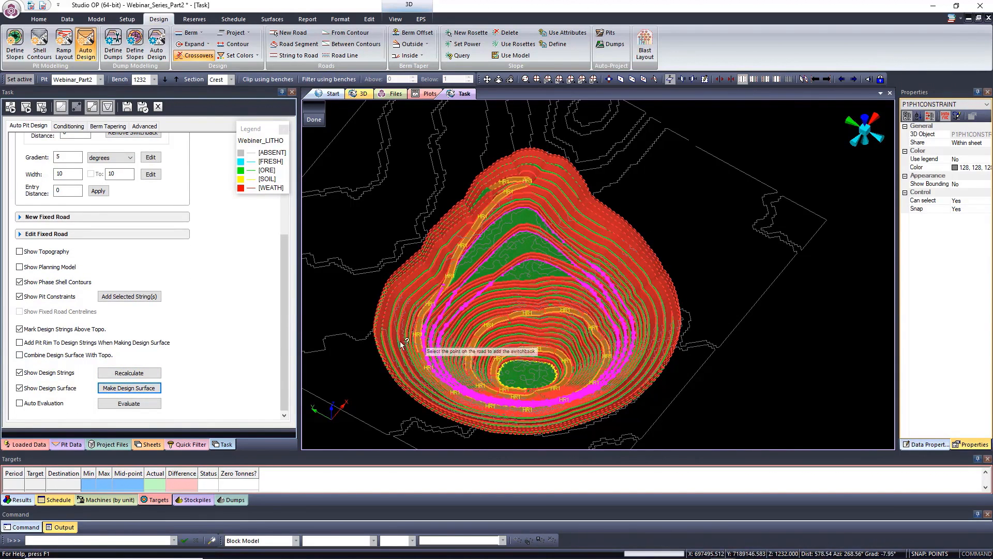
pyautogui.click(314, 119)
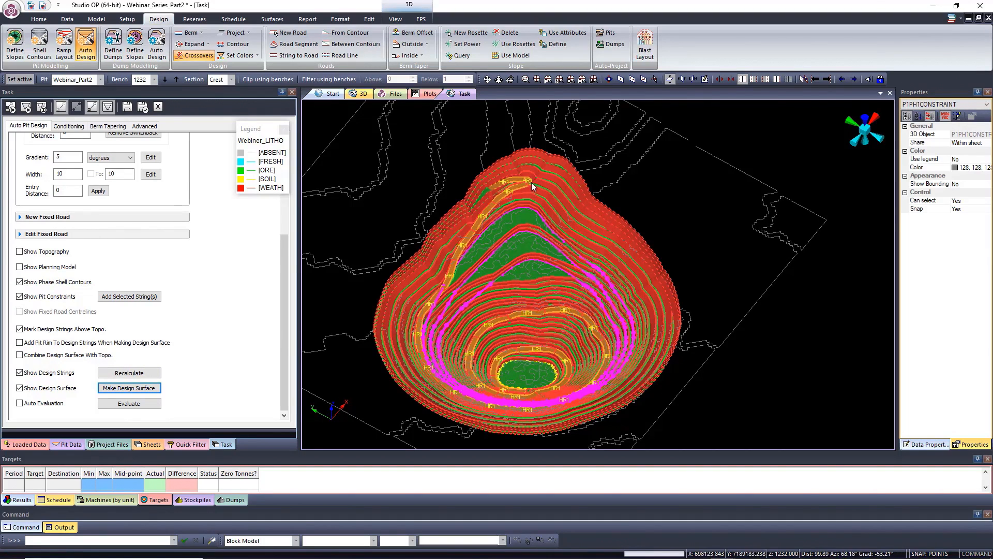
pyautogui.moveTo(524, 172); pyautogui.dragTo(590, 350)
pyautogui.moveTo(645, 374); pyautogui.dragTo(699, 348)
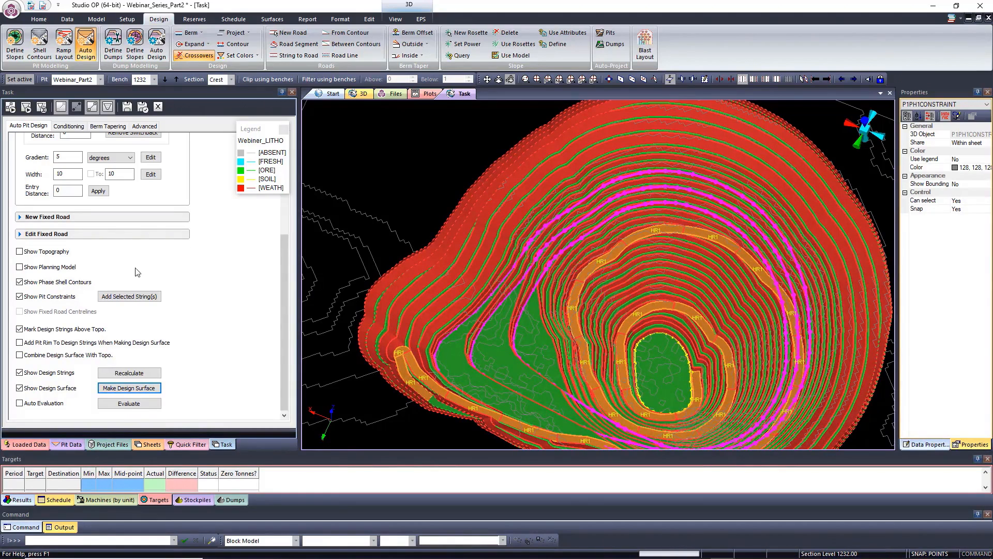
# Hide the design surface and apply an entry distance of 40 to road HR1
pyautogui.click(19, 388)
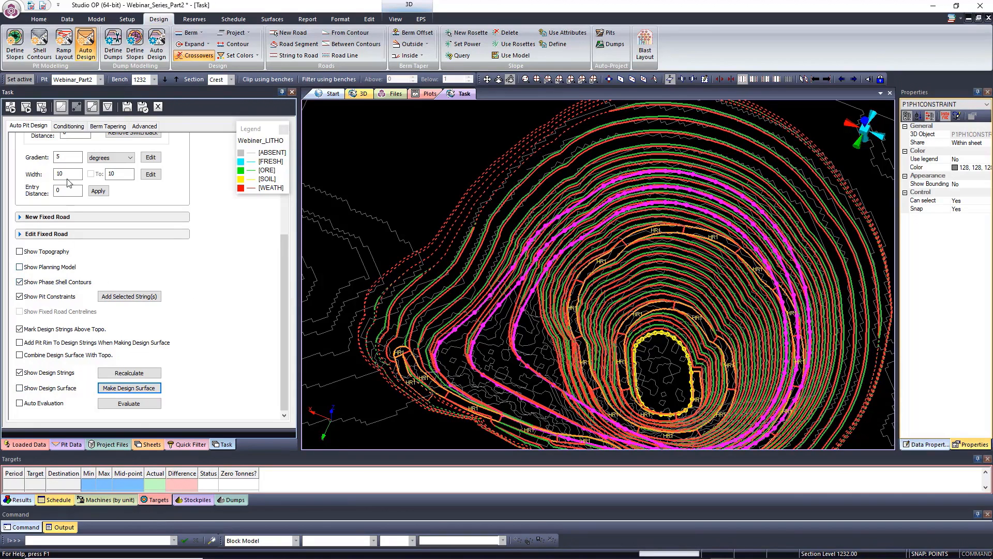
pyautogui.scroll(3, 68, 190)
pyautogui.click(66, 314)
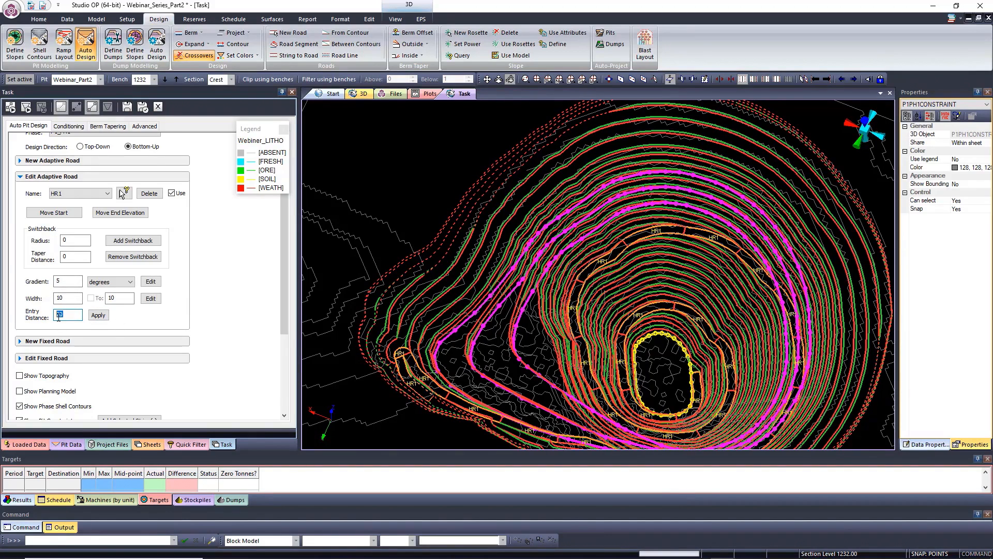
pyautogui.click(97, 315)
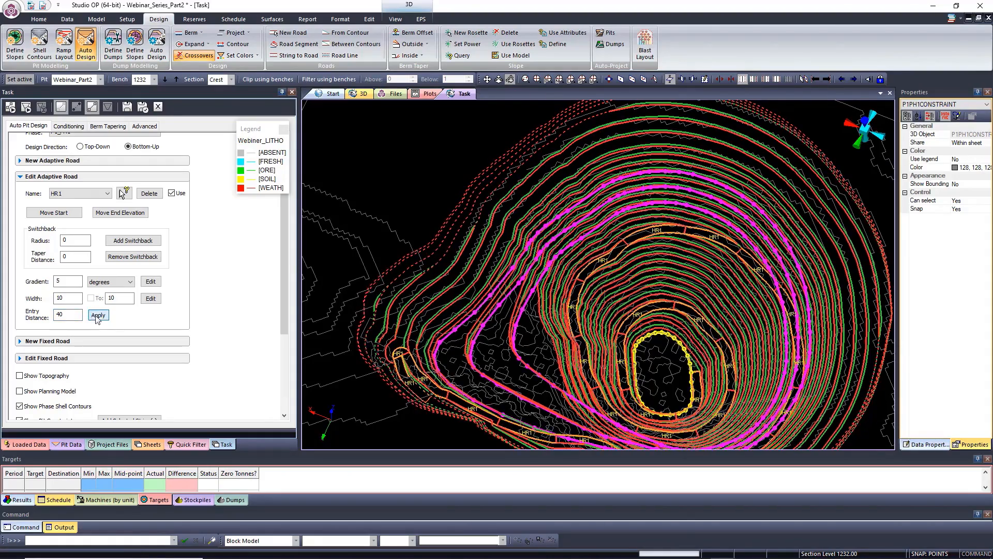
# Select the toe string beside the HR1 segment that meets the constraint strings and check its elevation in the data properties
pyautogui.moveTo(786, 361); pyautogui.dragTo(577, 371, button='middle')
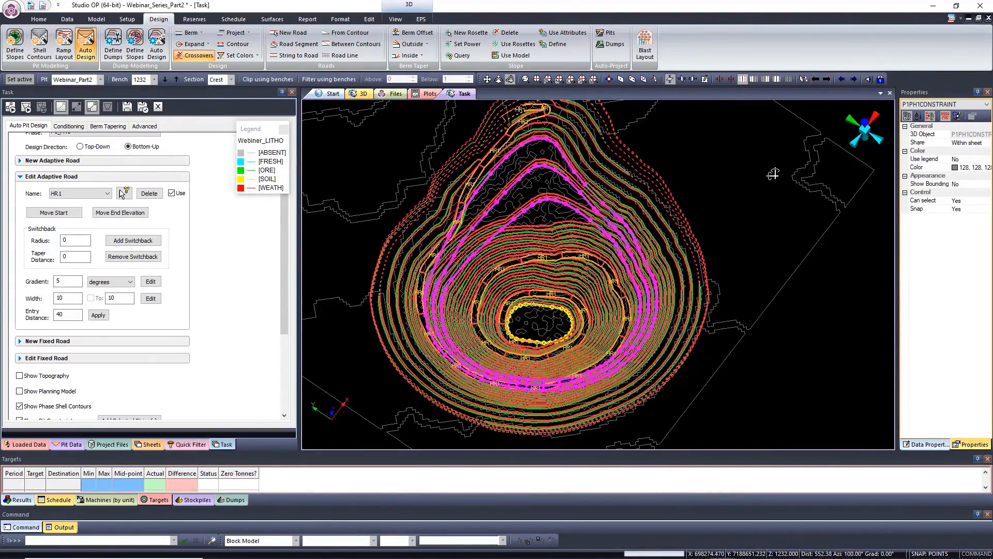
pyautogui.moveTo(673, 251); pyautogui.dragTo(742, 321, button='middle')
pyautogui.scroll(5, 730, 274)
pyautogui.scroll(5, 742, 321)
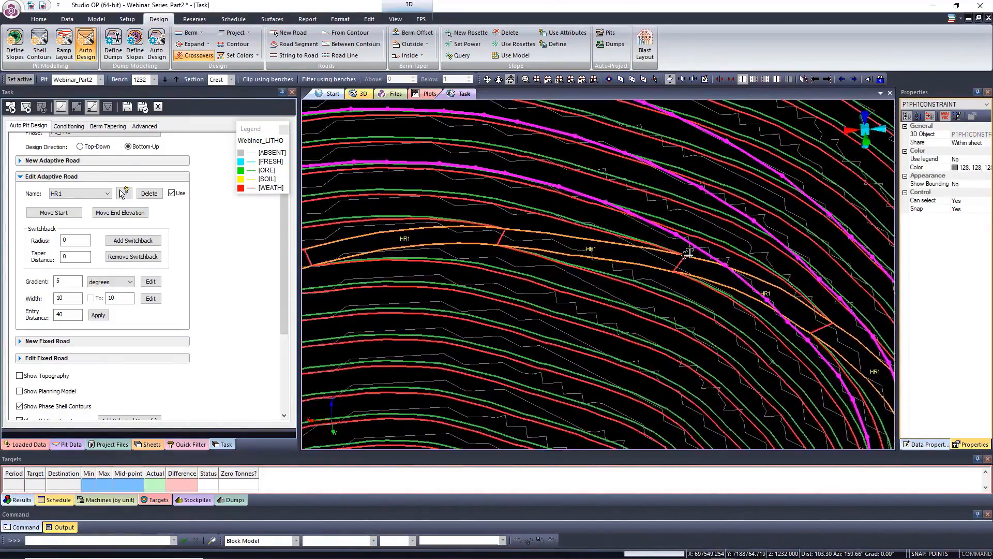
pyautogui.click(710, 235)
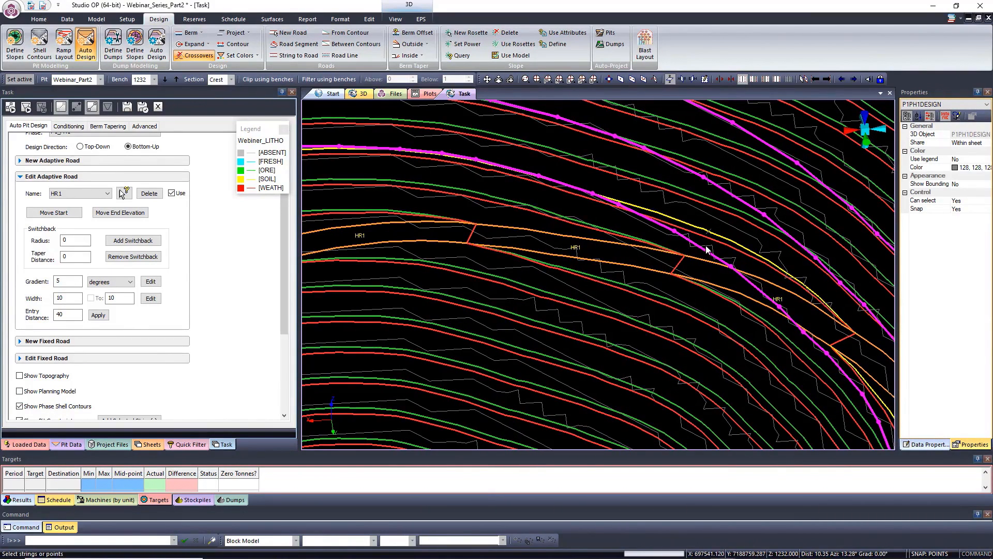
pyautogui.click(930, 446)
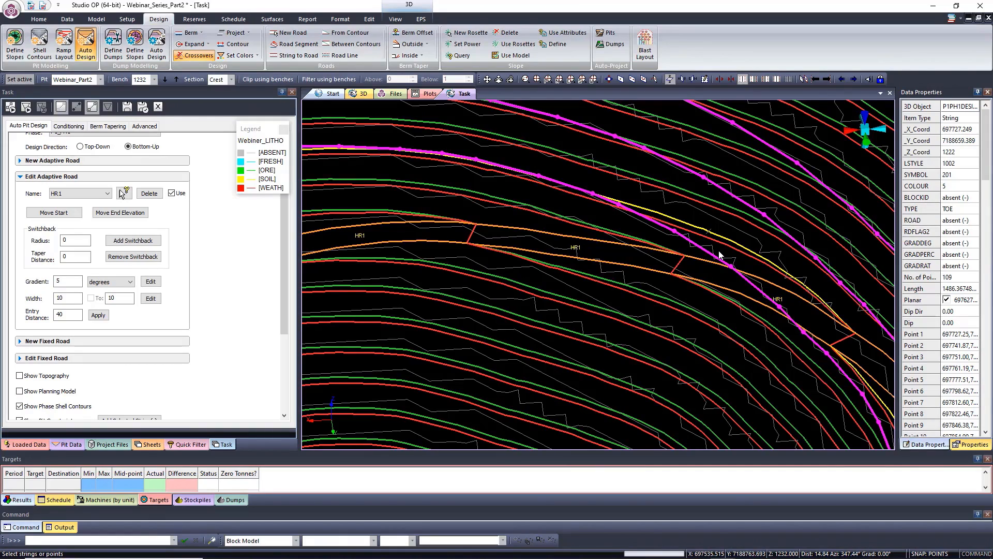
pyautogui.scroll(-4, 581, 212)
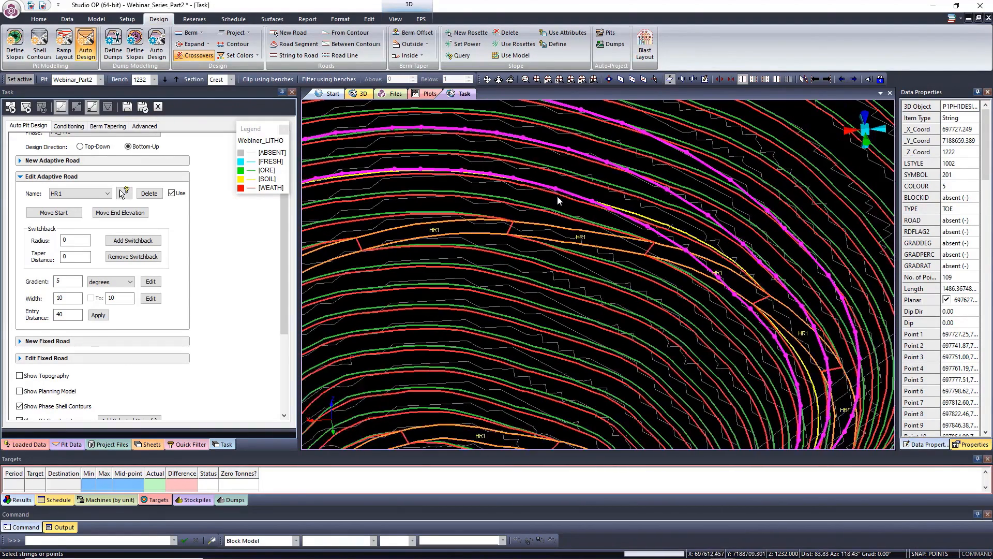
pyautogui.scroll(2, 673, 239)
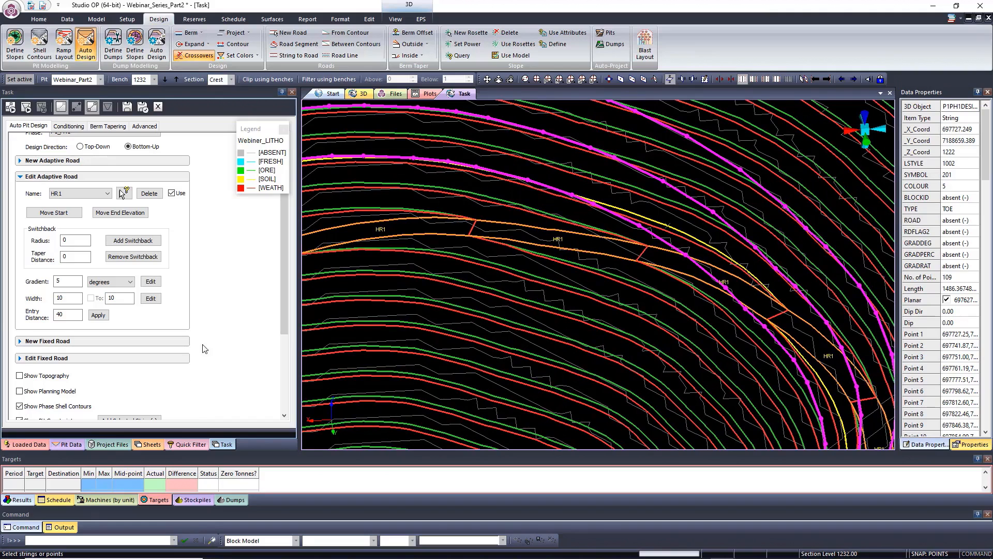
# Set the flat road distance for bench 1222 to 50 in the berm tapering settings and recalculate the design
pyautogui.click(122, 126)
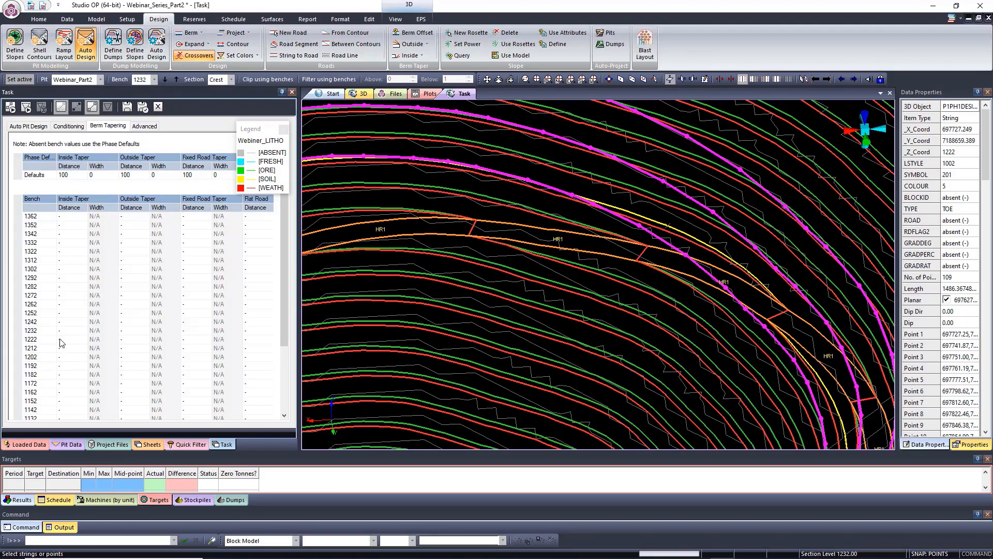
pyautogui.click(254, 341)
pyautogui.click(11, 107)
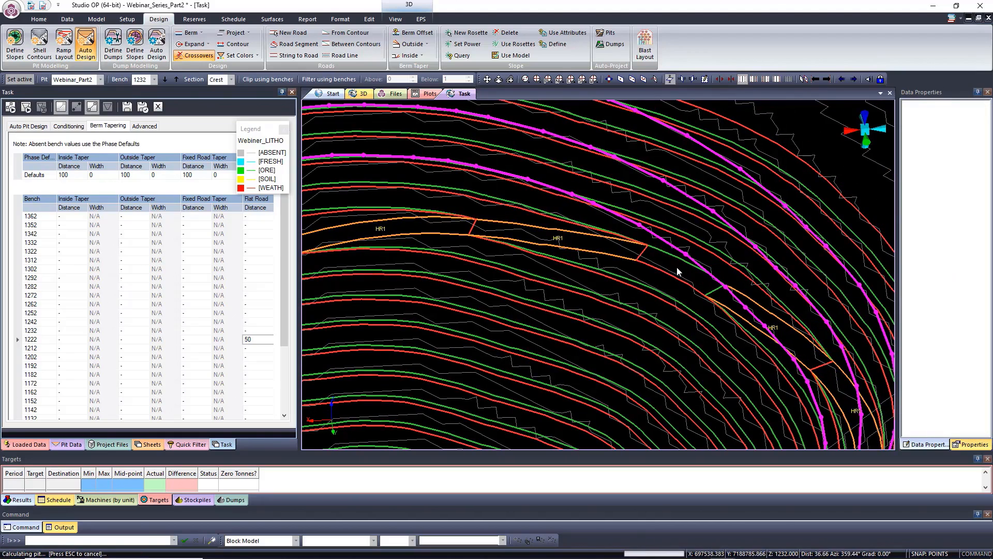
# Hide the pit constraint strings and examine the flat section of HR1 in plan and at an oblique angle
pyautogui.scroll(-2, 553, 240)
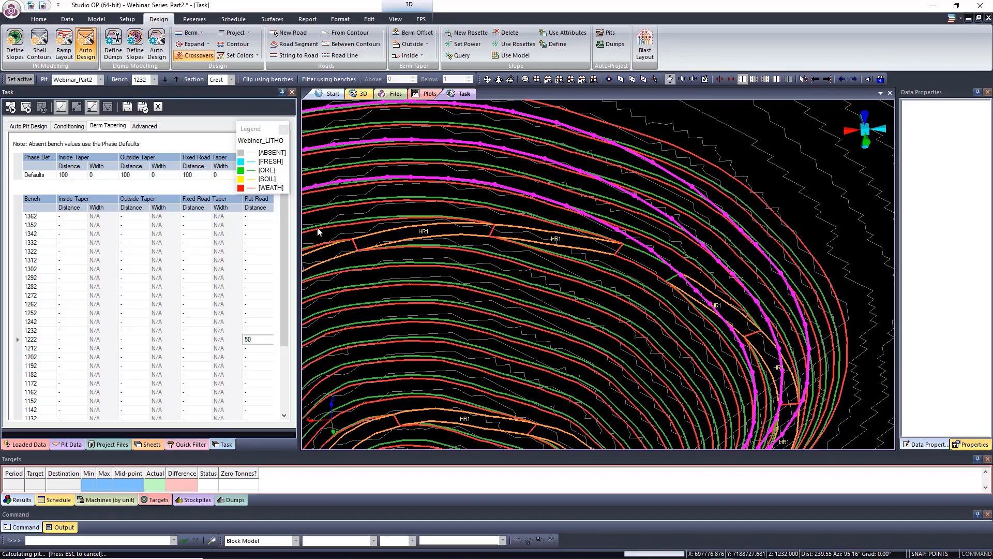
pyautogui.moveTo(284, 232)
pyautogui.mouseDown()
pyautogui.moveTo(284, 260)
pyautogui.moveTo(285, 226)
pyautogui.mouseUp()
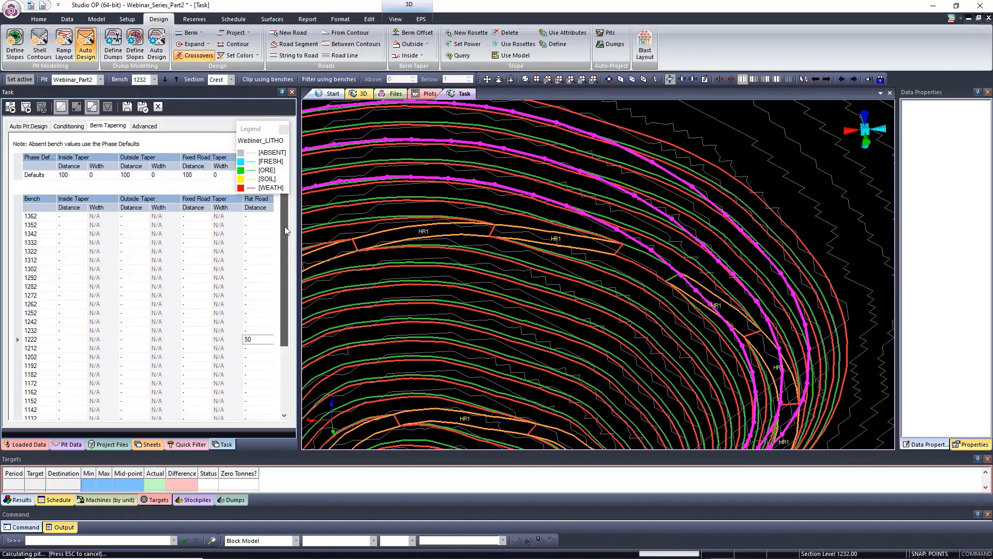
pyautogui.click(29, 126)
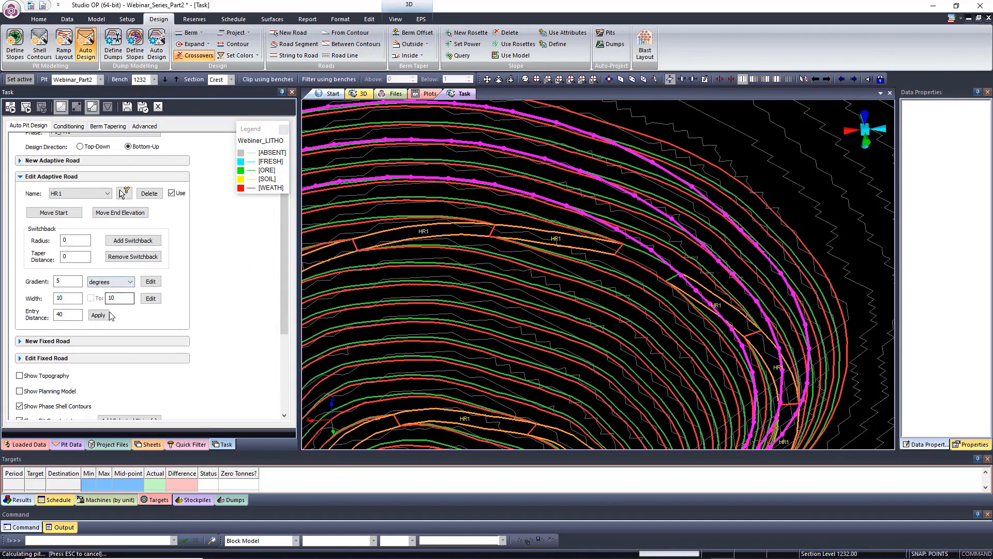
pyautogui.scroll(-3, 47, 365)
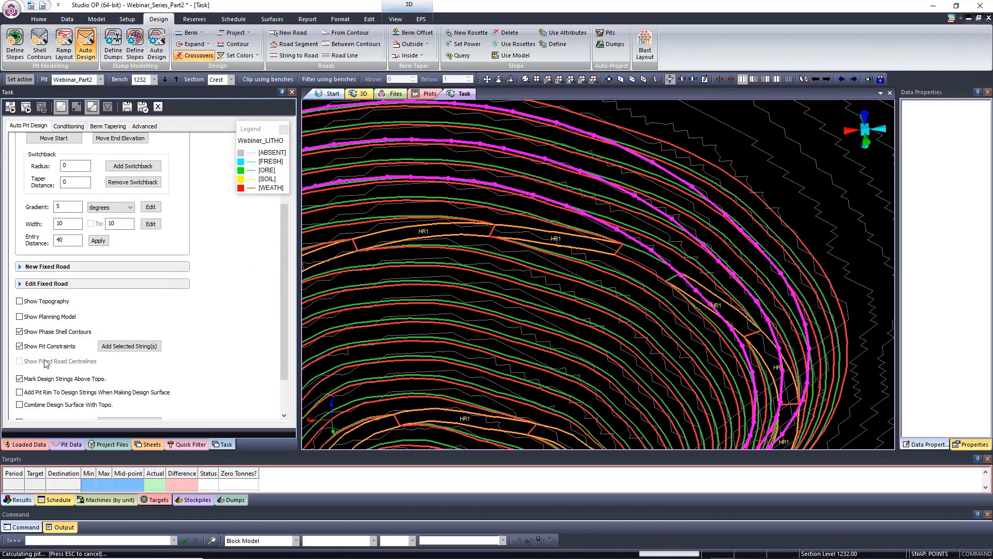
pyautogui.click(19, 346)
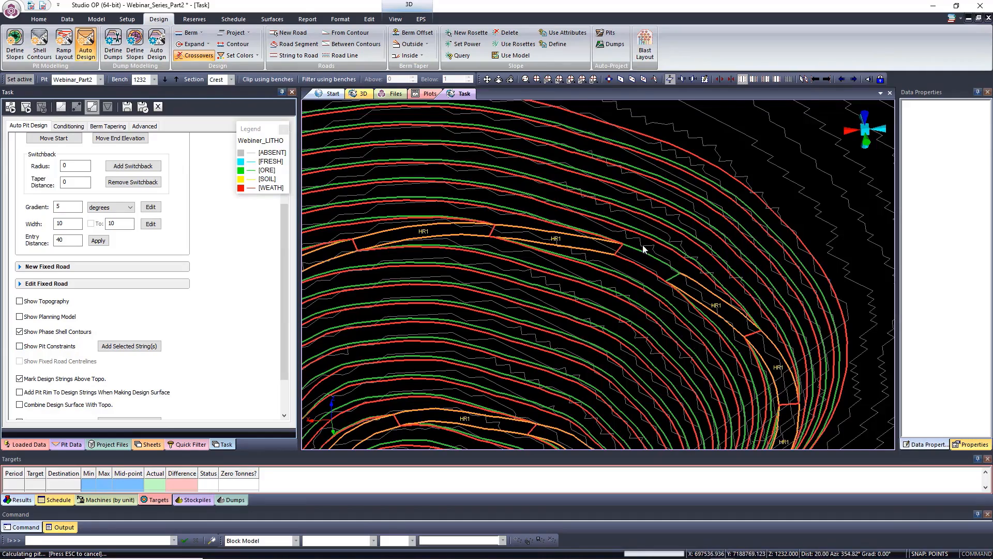
pyautogui.moveTo(645, 257); pyautogui.dragTo(619, 259)
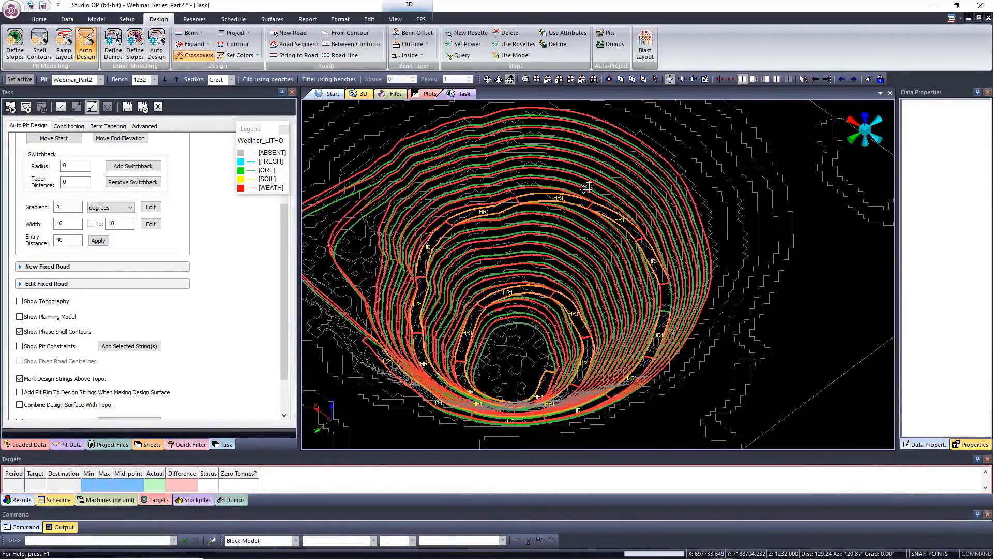
# Move the start point of HR1 to several successive positions along the edge of the pit floor, ending on its lower side in plan
pyautogui.moveTo(497, 116); pyautogui.dragTo(571, 205)
pyautogui.moveTo(582, 150); pyautogui.dragTo(600, 191)
pyautogui.moveTo(571, 110); pyautogui.dragTo(571, 108)
pyautogui.moveTo(579, 200); pyautogui.dragTo(465, 214)
pyautogui.moveTo(545, 309); pyautogui.dragTo(504, 325)
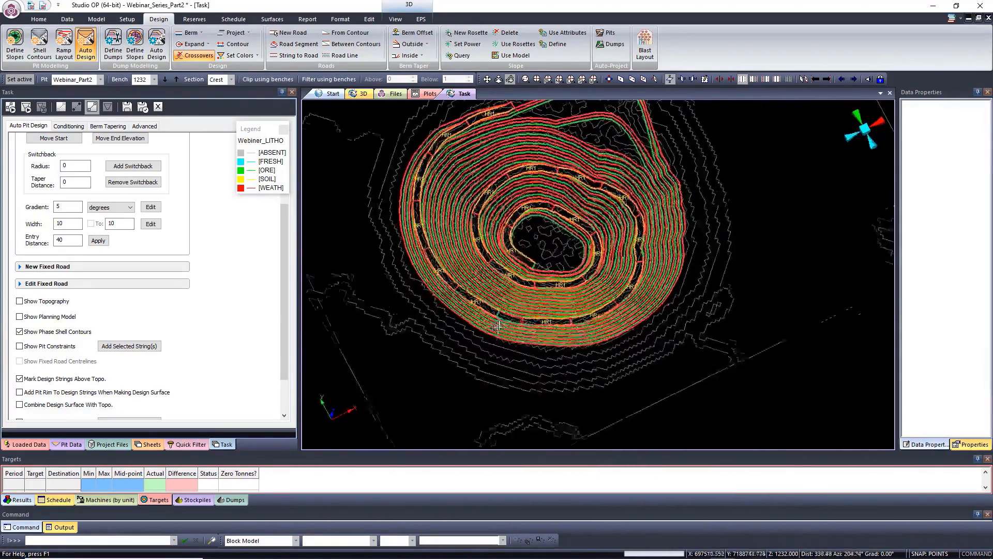
pyautogui.scroll(5, 532, 222)
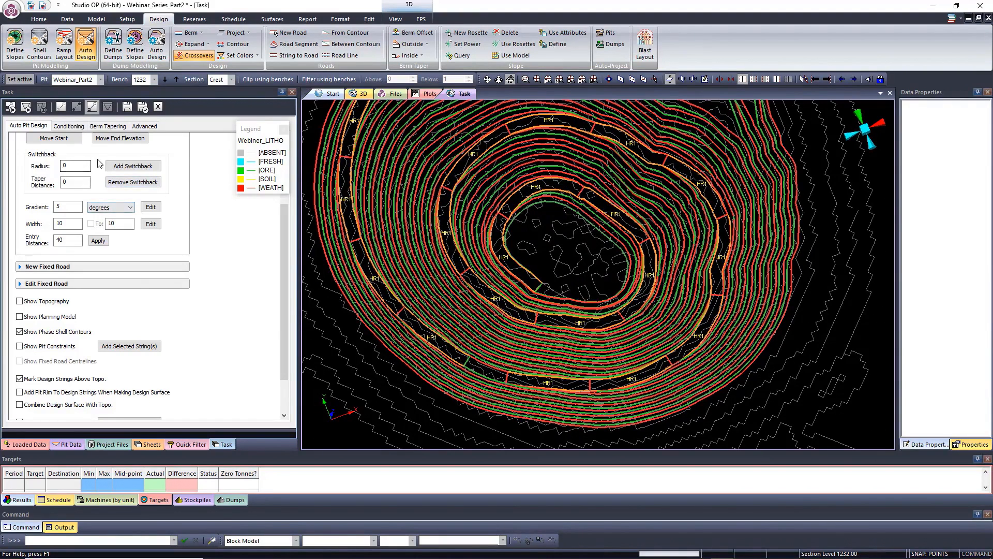
pyautogui.scroll(3, 100, 164)
pyautogui.click(64, 213)
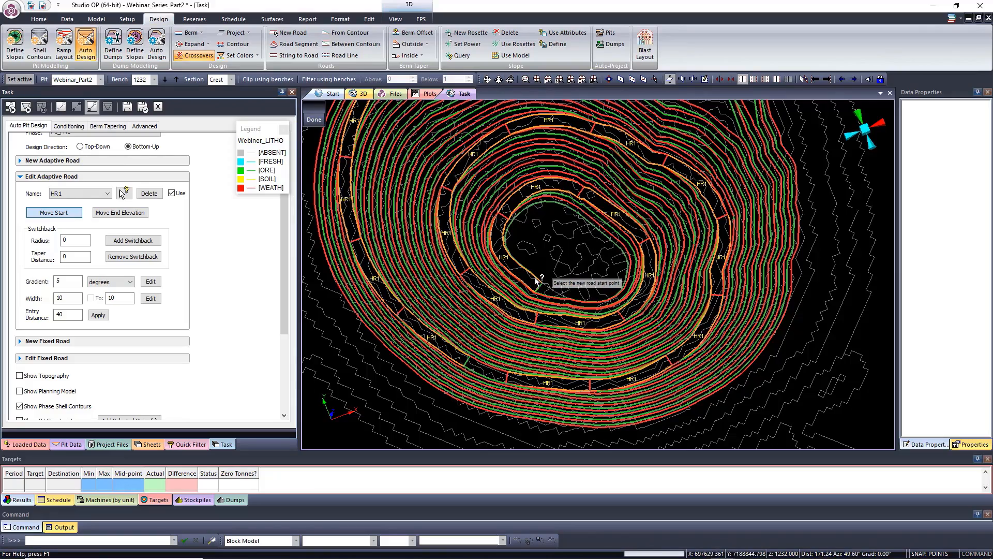
pyautogui.scroll(-4, 539, 284)
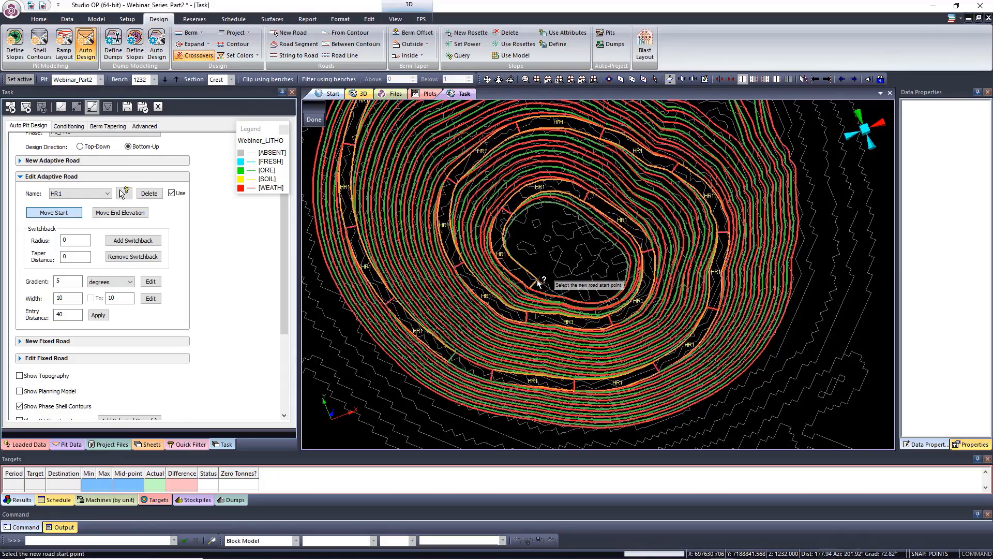
pyautogui.scroll(-3, 542, 297)
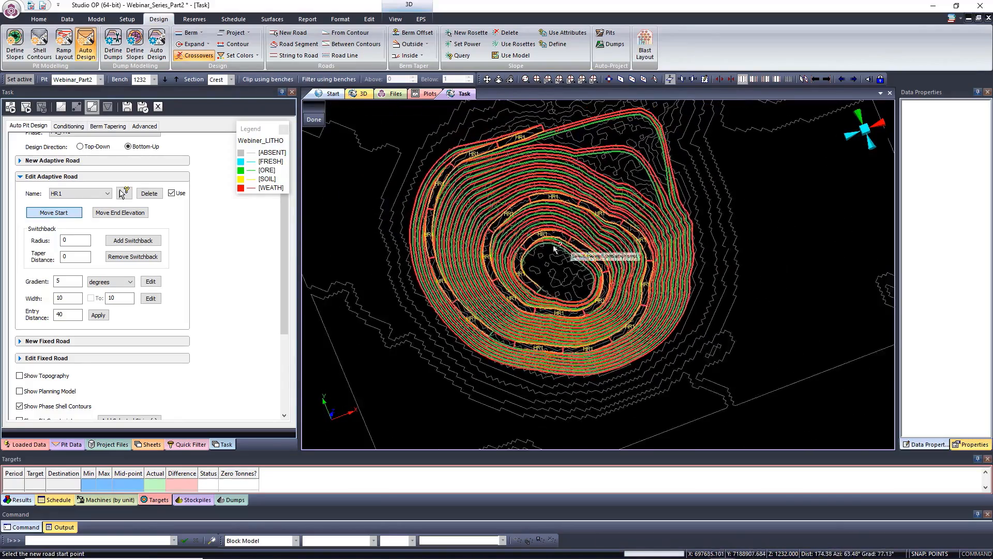
pyautogui.click(538, 285)
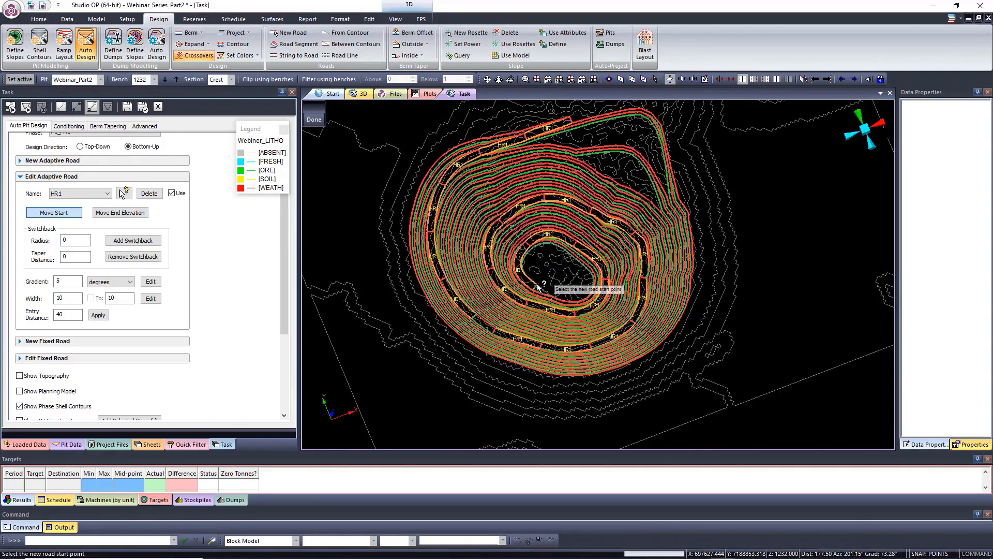
pyautogui.click(529, 280)
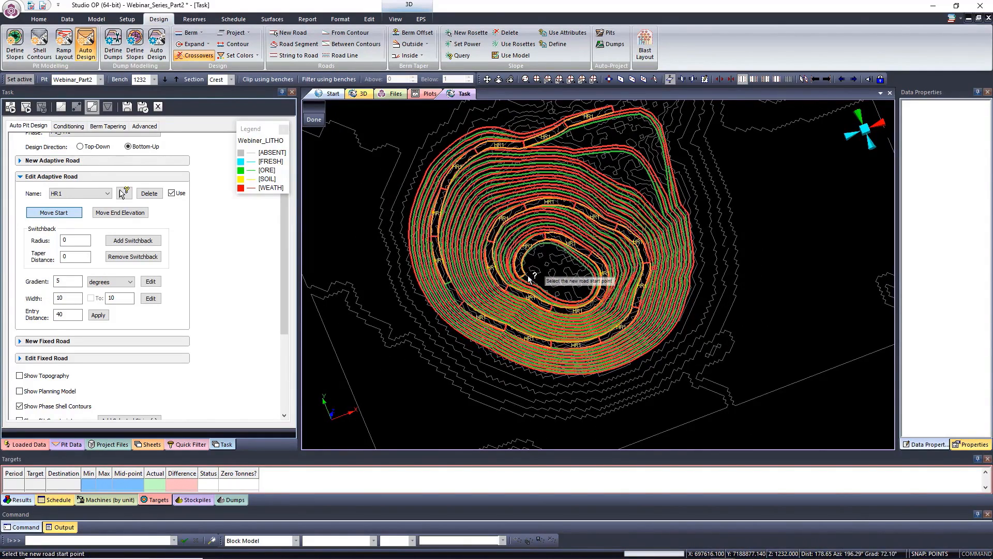
pyautogui.click(562, 299)
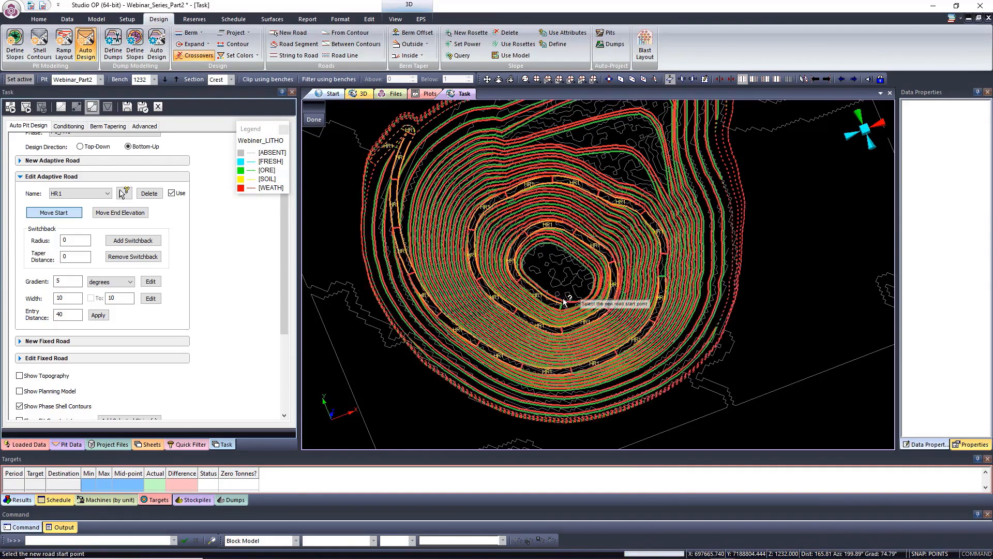
pyautogui.click(563, 299)
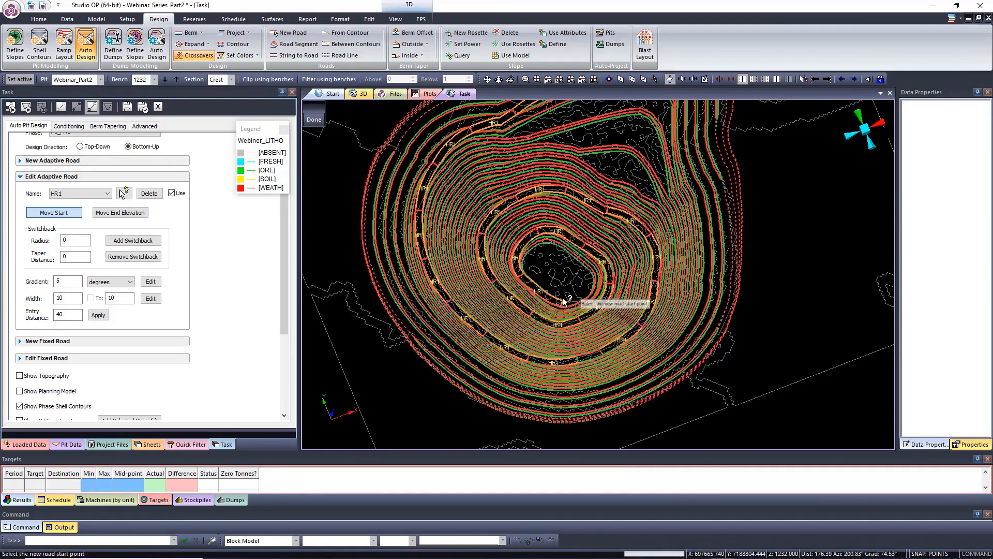
# Hide the phase shell contours to inspect the flat section of HR1 in an oblique view
pyautogui.scroll(-3, 570, 314)
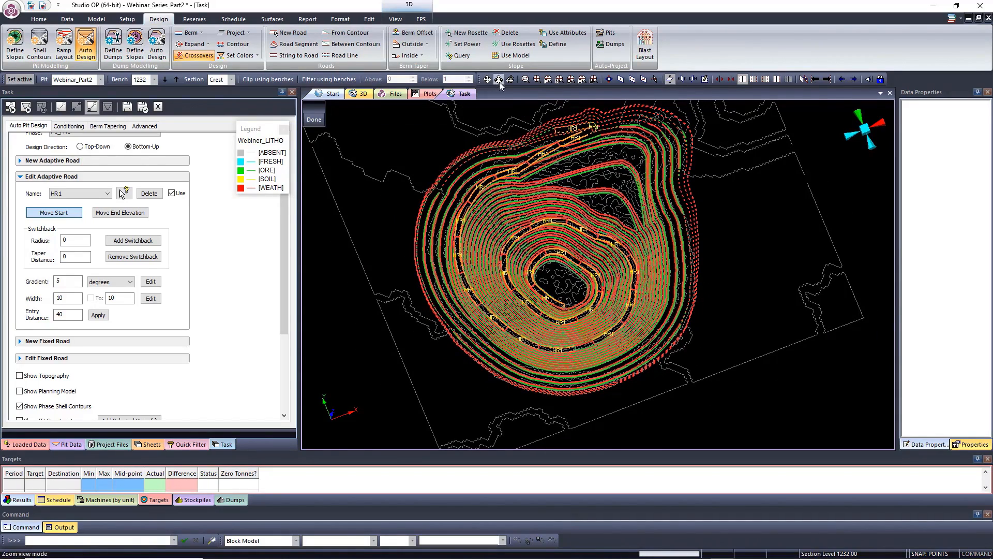
pyautogui.click(619, 306)
pyautogui.moveTo(619, 306); pyautogui.dragTo(757, 285, button='middle')
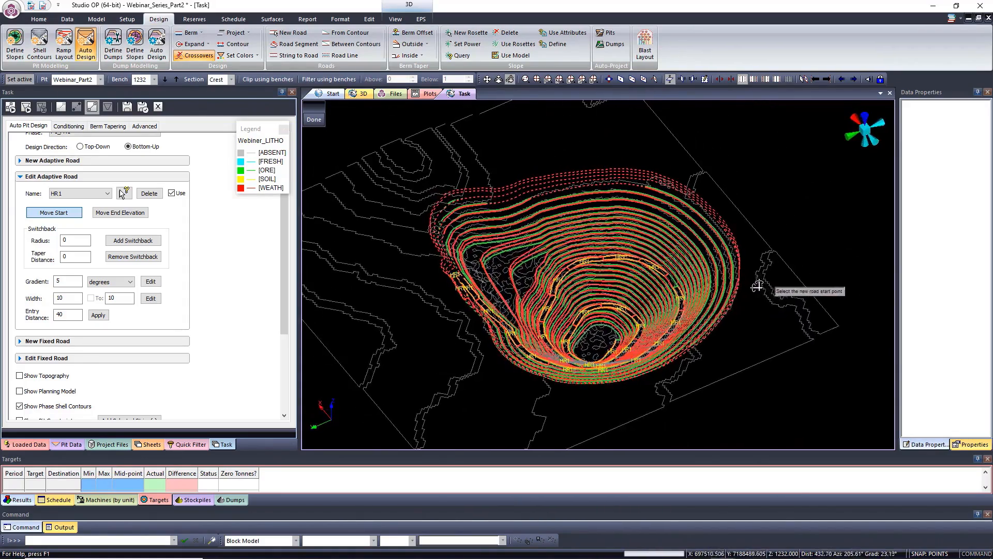
pyautogui.moveTo(604, 311); pyautogui.dragTo(644, 246, button='middle')
pyautogui.scroll(5, 666, 260)
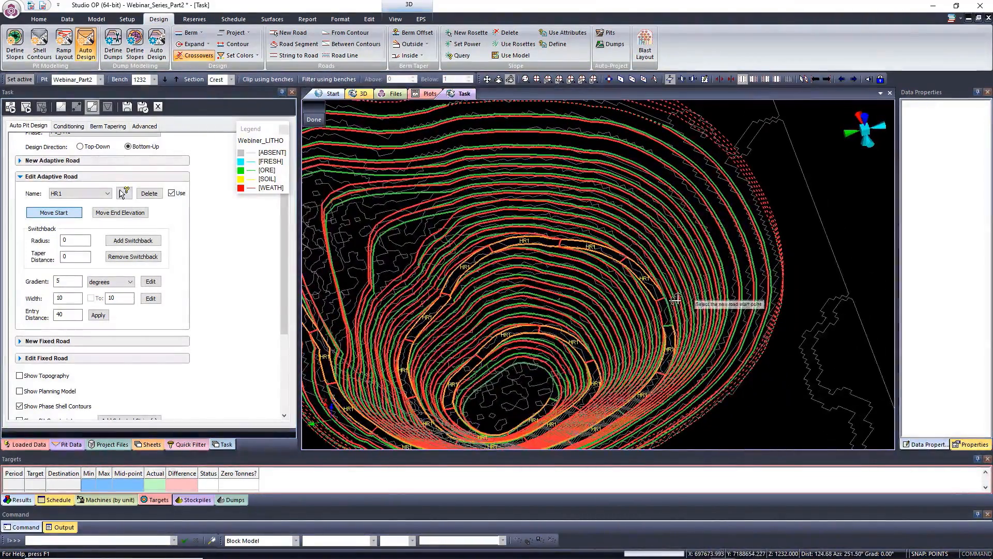
pyautogui.scroll(5, 673, 305)
pyautogui.scroll(-3, 679, 295)
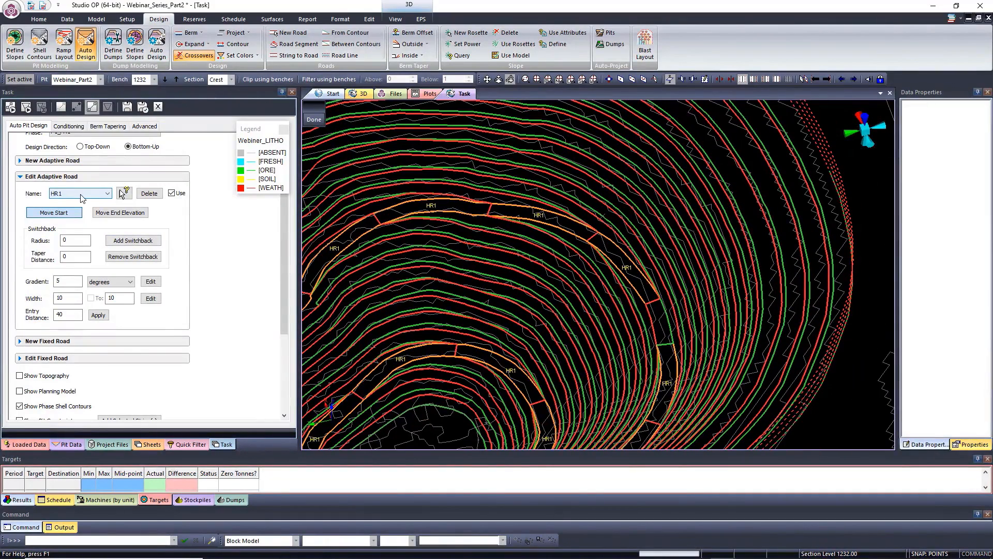
pyautogui.click(19, 406)
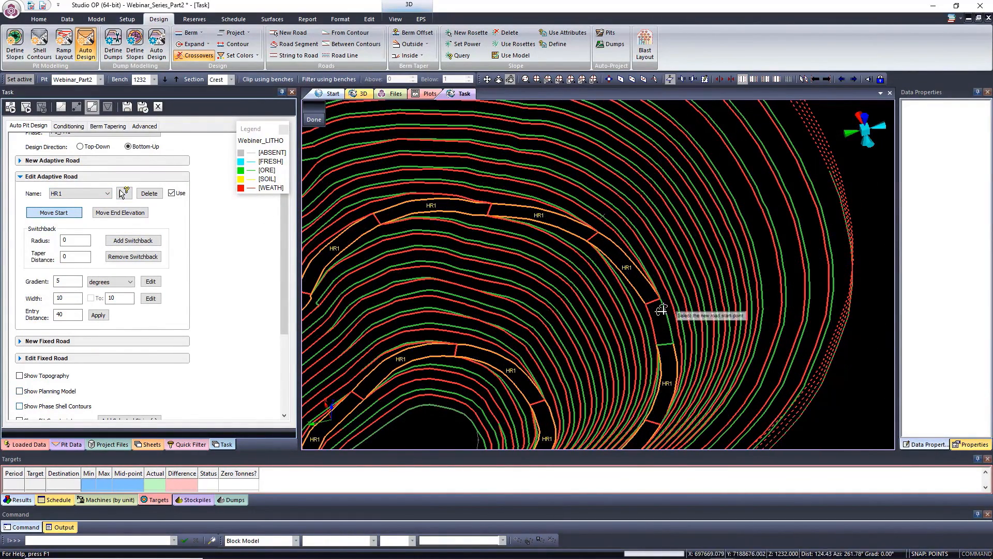
# Try adding a clockwise adaptive road HR2 with 10% gradient and width 15, starting at the flat section of HR1
pyautogui.scroll(-4, 714, 331)
pyautogui.scroll(-2, 704, 337)
pyautogui.moveTo(613, 331)
pyautogui.mouseDown(button='middle')
pyautogui.moveTo(583, 323)
pyautogui.moveTo(616, 330)
pyautogui.mouseUp(button='middle')
pyautogui.moveTo(671, 274); pyautogui.dragTo(688, 307, button='middle')
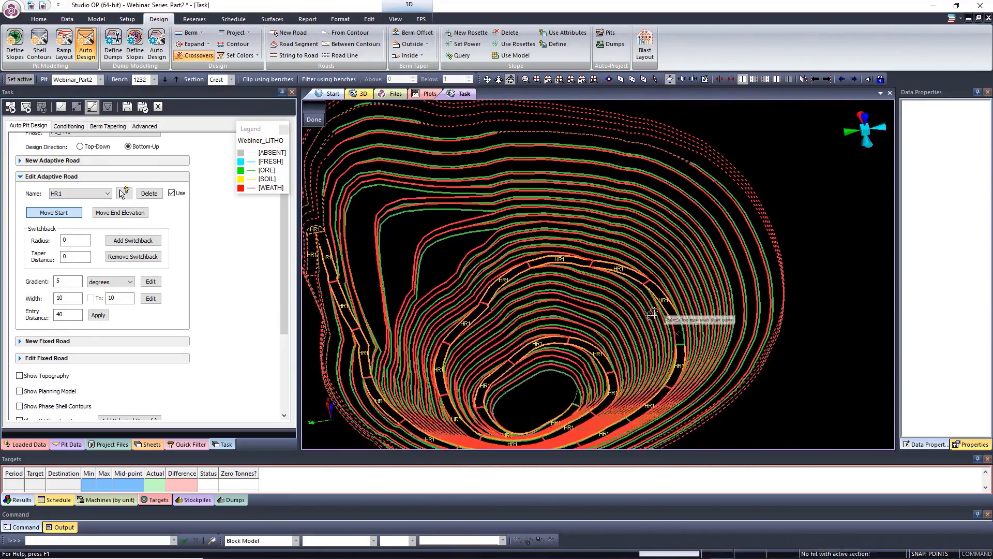
pyautogui.scroll(4, 688, 301)
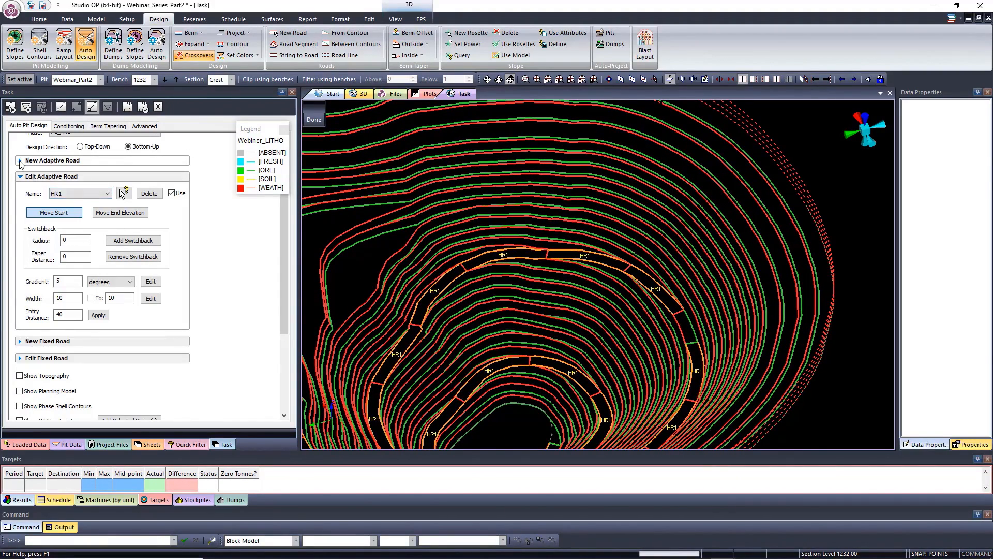
pyautogui.click(52, 160)
pyautogui.click(54, 177)
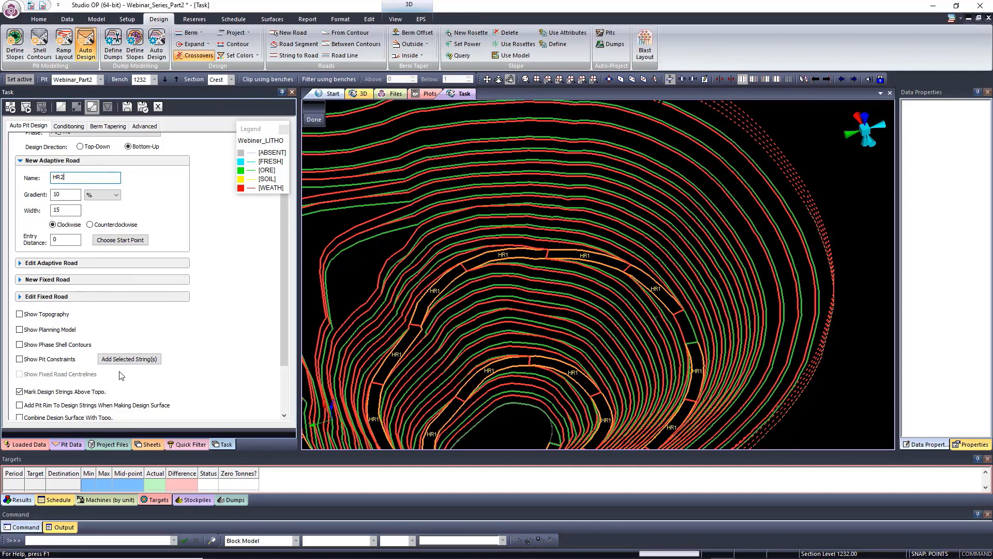
pyautogui.click(119, 241)
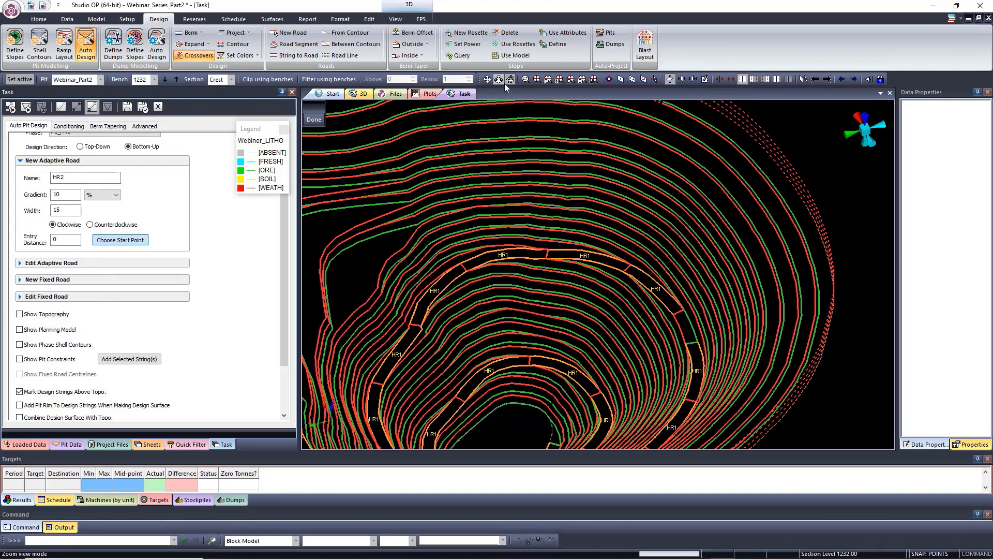
pyautogui.click(686, 313)
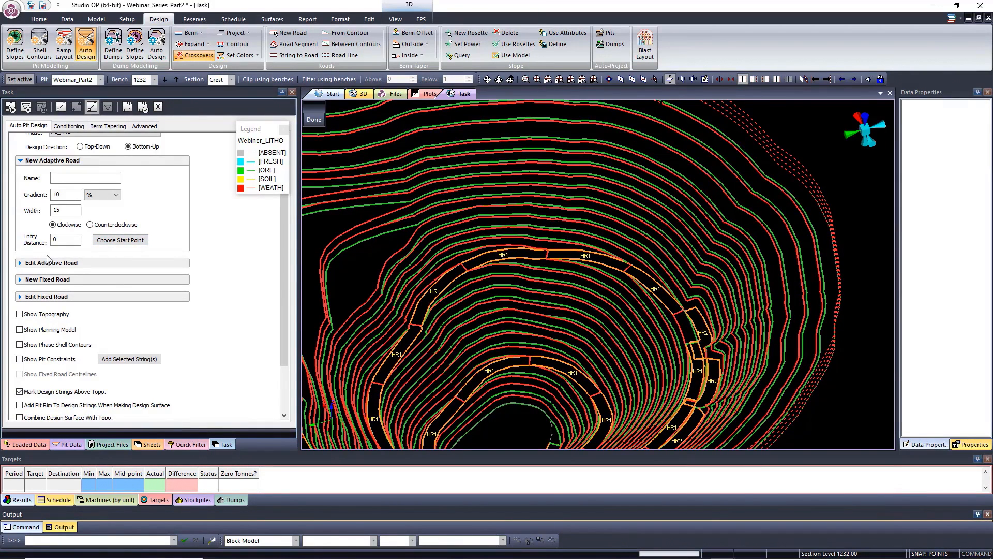
# Delete the adaptive road HR2 from the design
pyautogui.scroll(-1, 129, 275)
pyautogui.scroll(2, 129, 276)
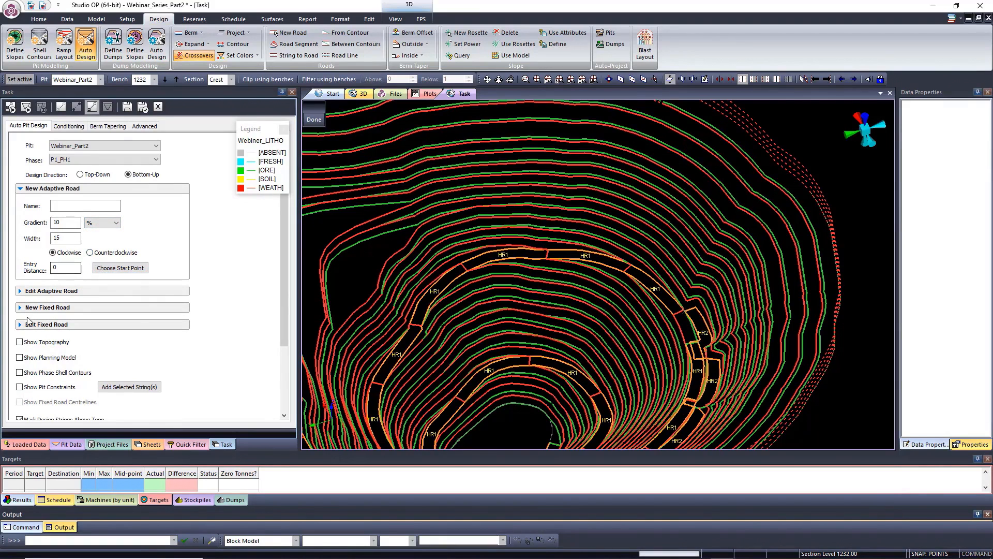
pyautogui.click(24, 291)
pyautogui.click(149, 222)
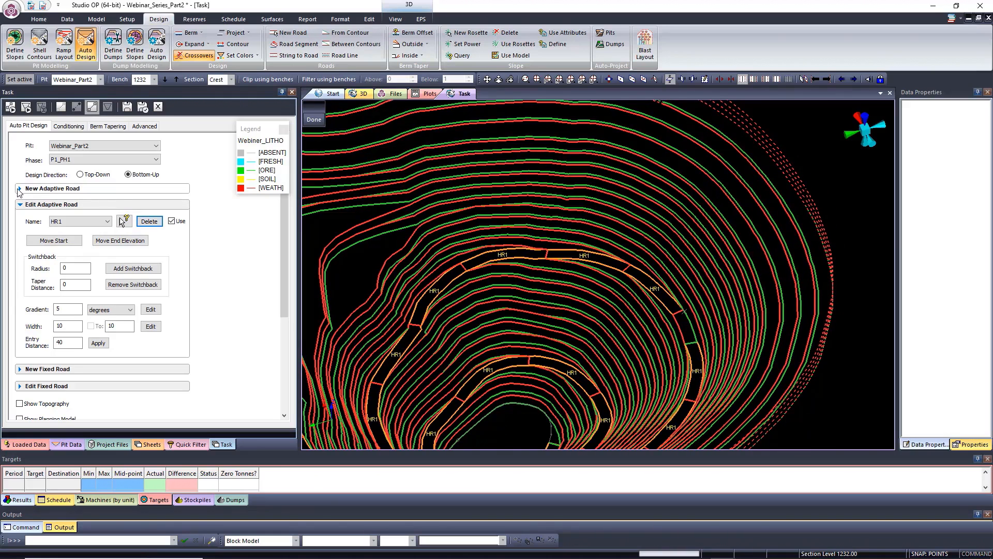
# Add a counterclockwise adaptive road HR2 with 10% gradient, width 15 and entry distance 0, starting at the flat section of HR1
pyautogui.click(20, 189)
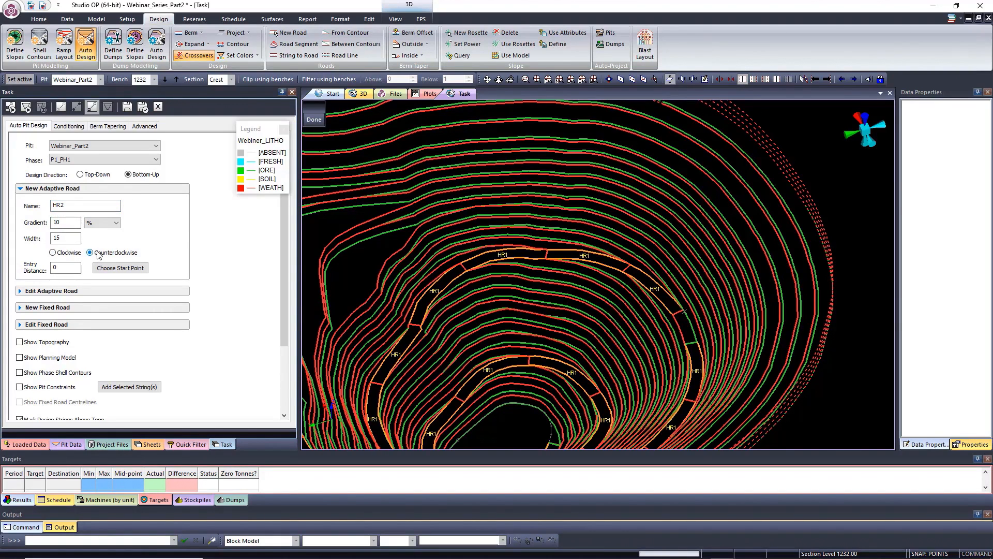
pyautogui.click(121, 270)
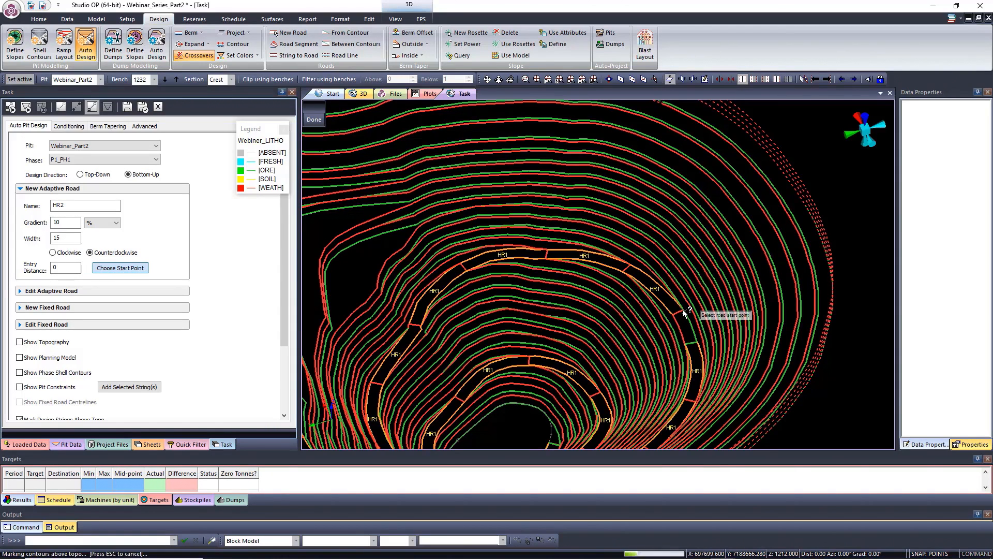
pyautogui.click(684, 313)
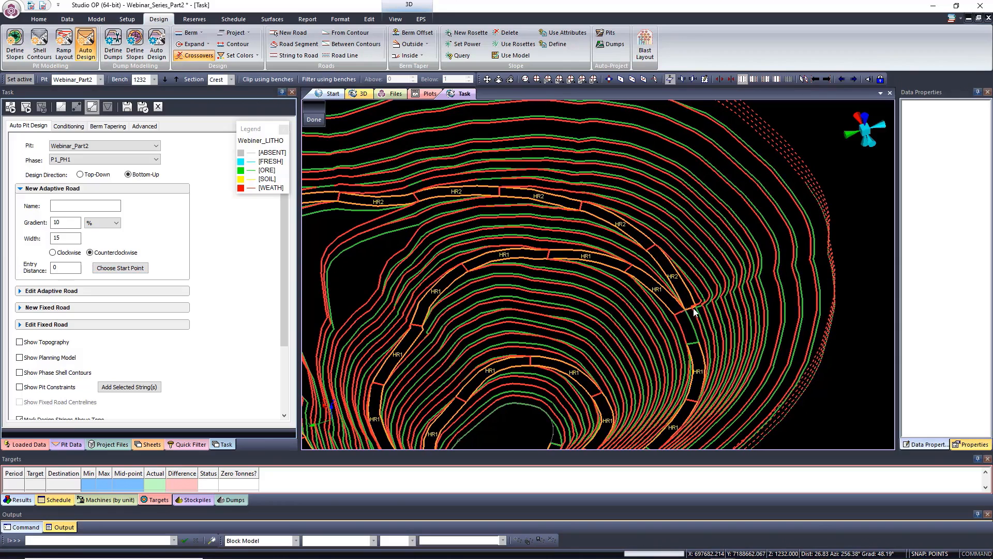
# Add a switchback with radius 0 and taper distance 0 to HR2, near its far end by the narrow side of the pit
pyautogui.scroll(-3, 697, 309)
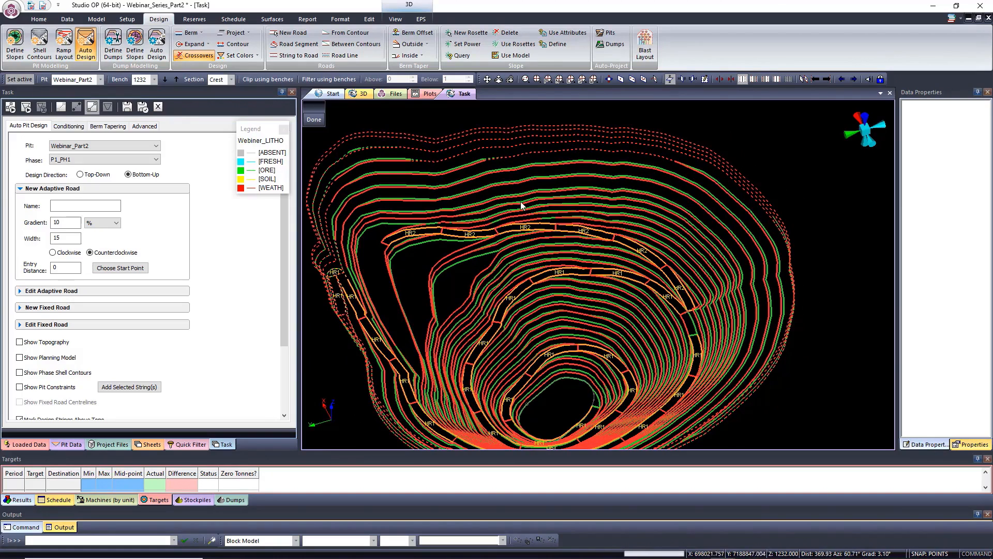
pyautogui.click(19, 292)
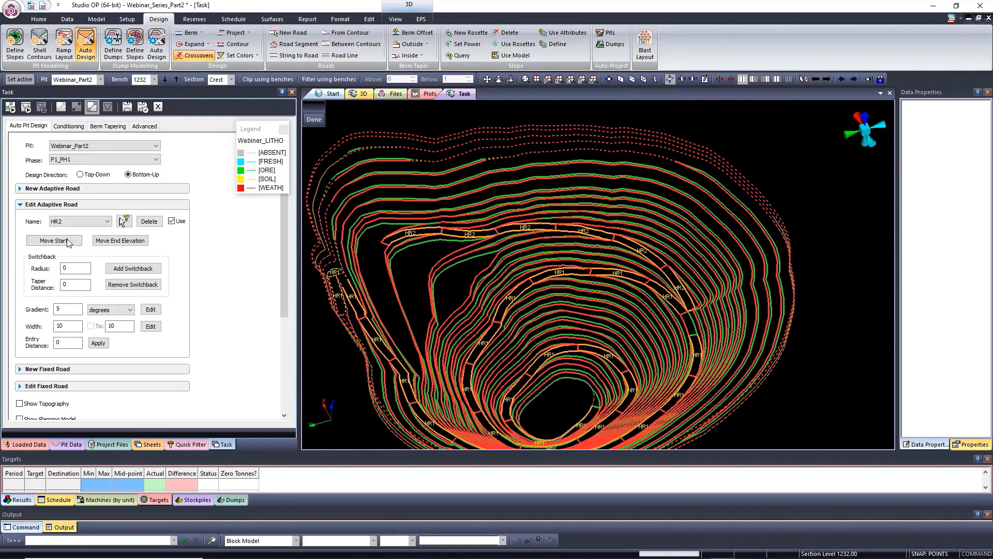
pyautogui.click(122, 272)
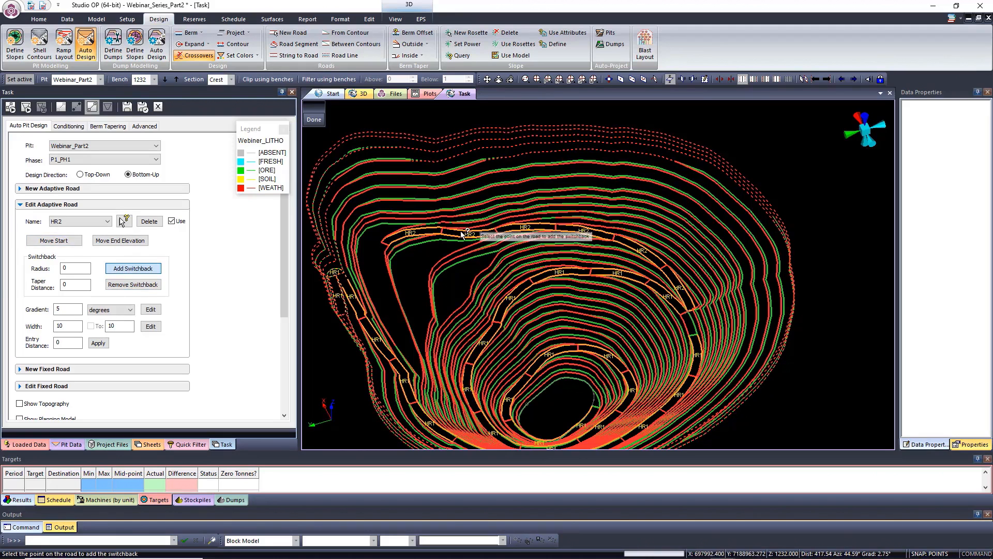
pyautogui.click(445, 231)
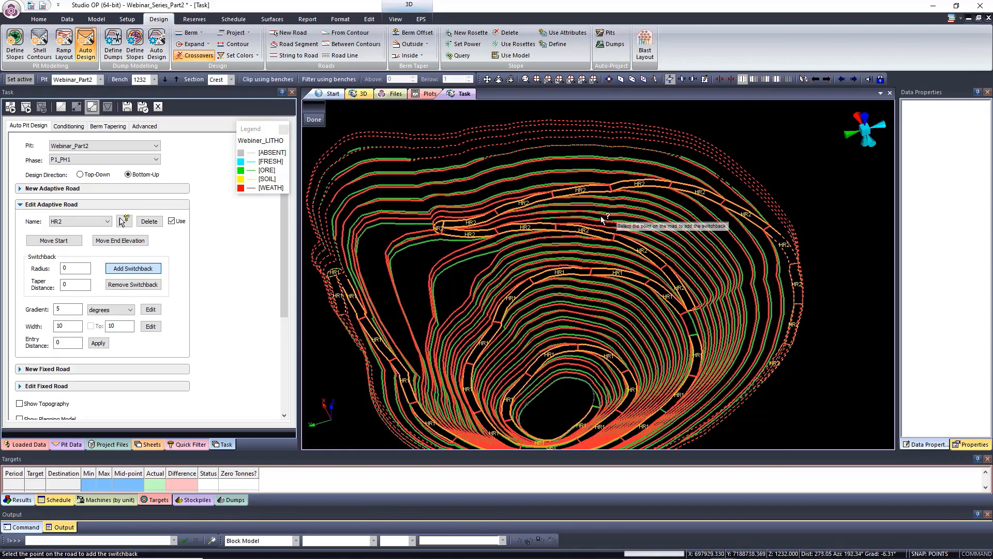
# Inspect the junction of HR1 and HR2 at the flat section and make the design surface
pyautogui.click(510, 80)
pyautogui.moveTo(641, 274); pyautogui.dragTo(614, 321)
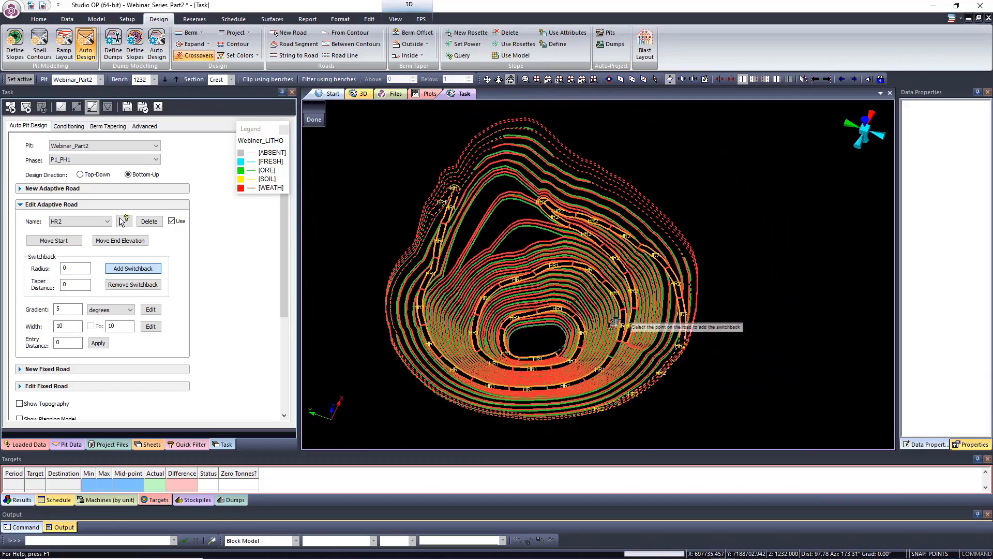
pyautogui.moveTo(577, 357); pyautogui.dragTo(679, 315)
pyautogui.scroll(6, 679, 315)
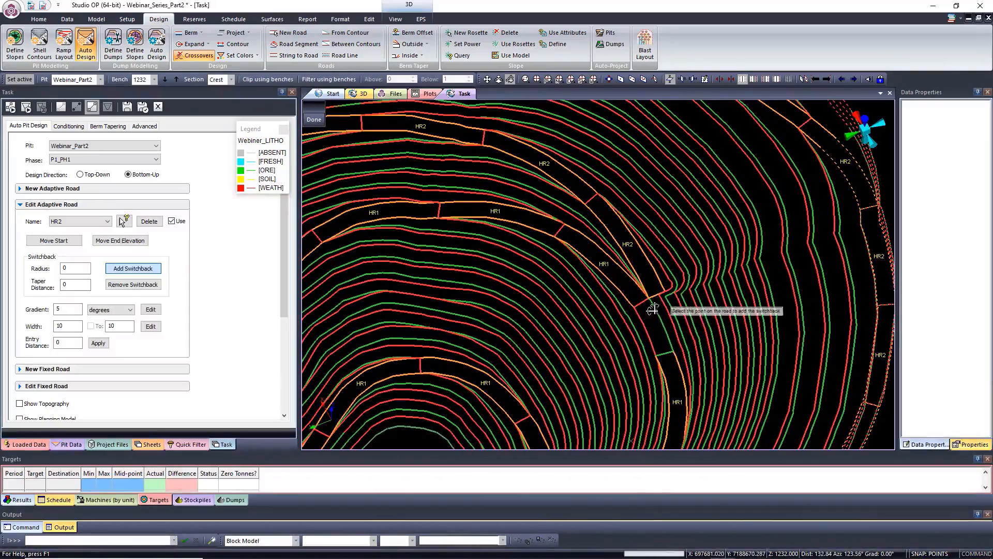
pyautogui.moveTo(664, 329)
pyautogui.mouseDown()
pyautogui.moveTo(670, 306)
pyautogui.moveTo(672, 331)
pyautogui.mouseUp()
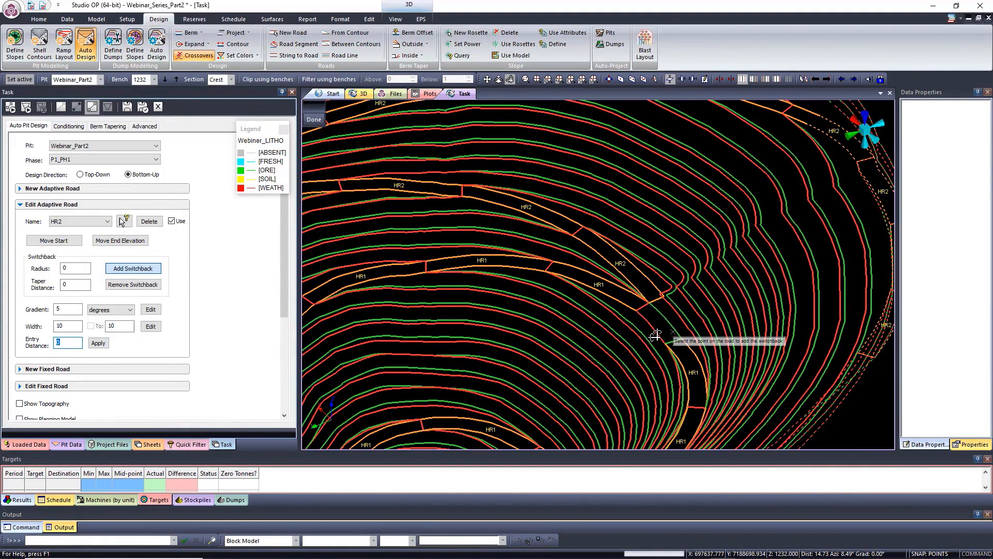
pyautogui.scroll(-5, 217, 331)
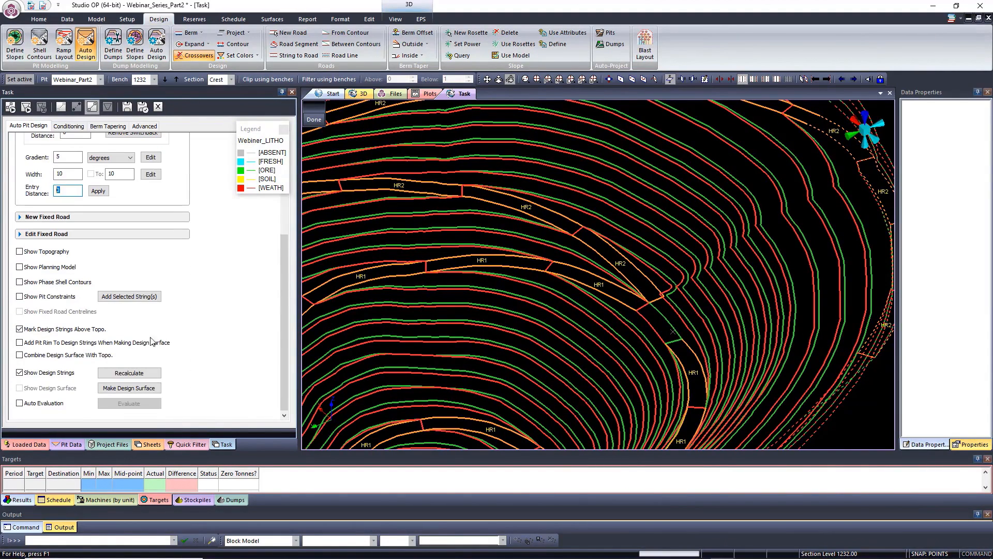
pyautogui.click(26, 107)
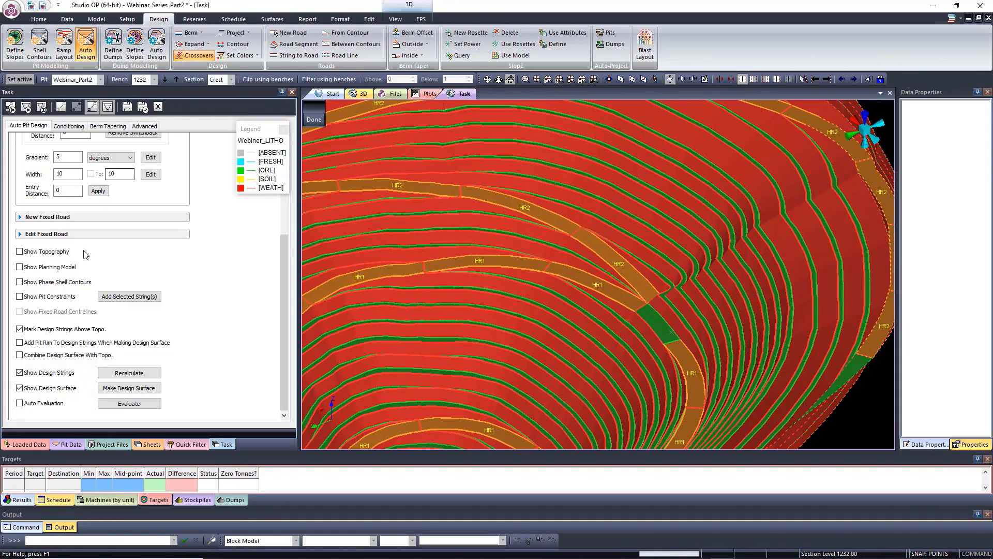
# Set the entry distance of HR2 to 40 and rebuild the design surface to inspect its flat junction with HR1
pyautogui.click(19, 389)
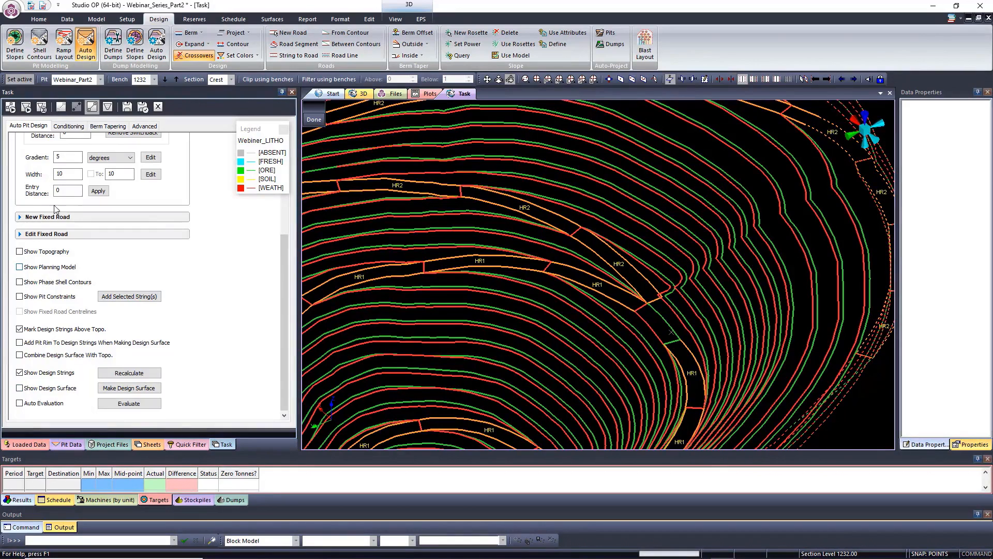
pyautogui.scroll(4, 88, 165)
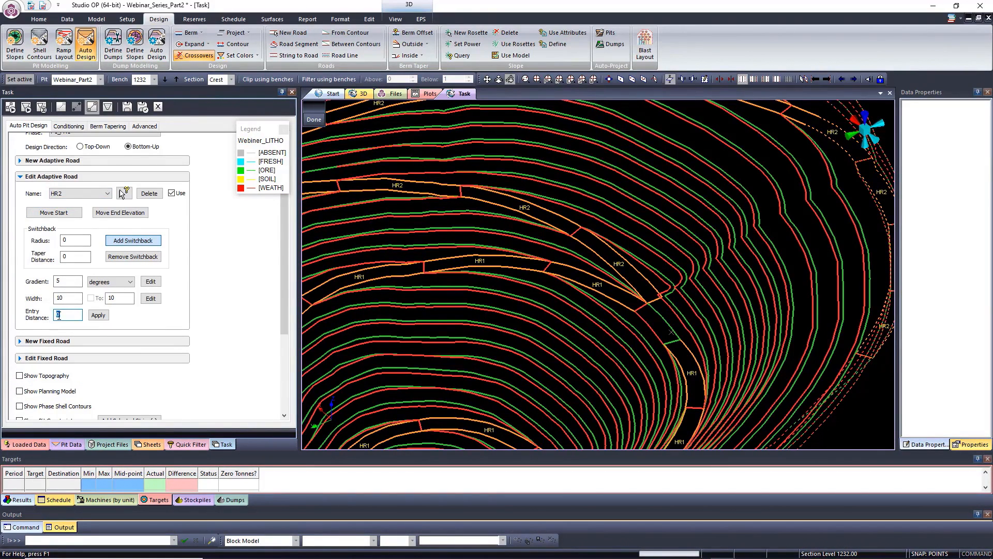
pyautogui.click(97, 315)
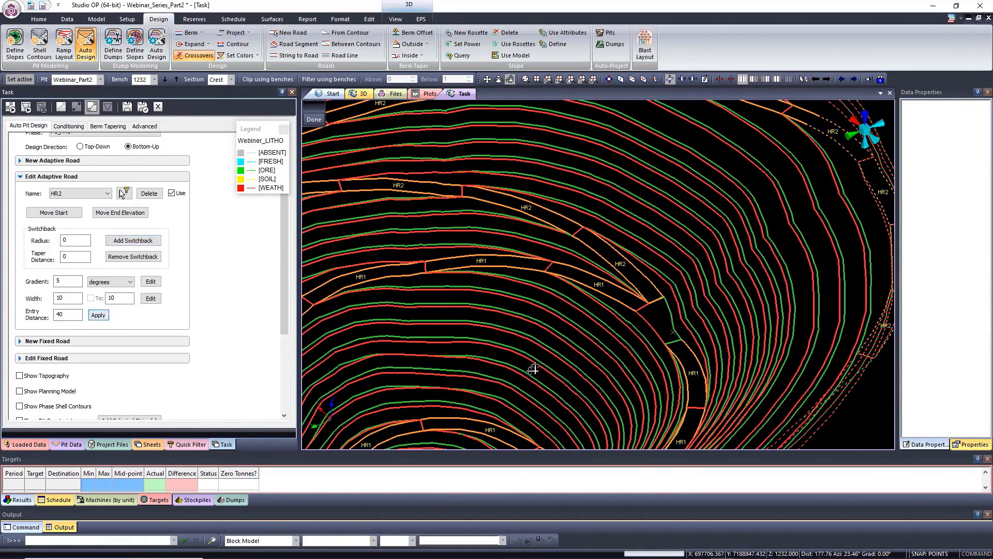
pyautogui.keyDown('shift'); pyautogui.moveTo(706, 309); pyautogui.dragTo(683, 313); pyautogui.keyUp('shift')
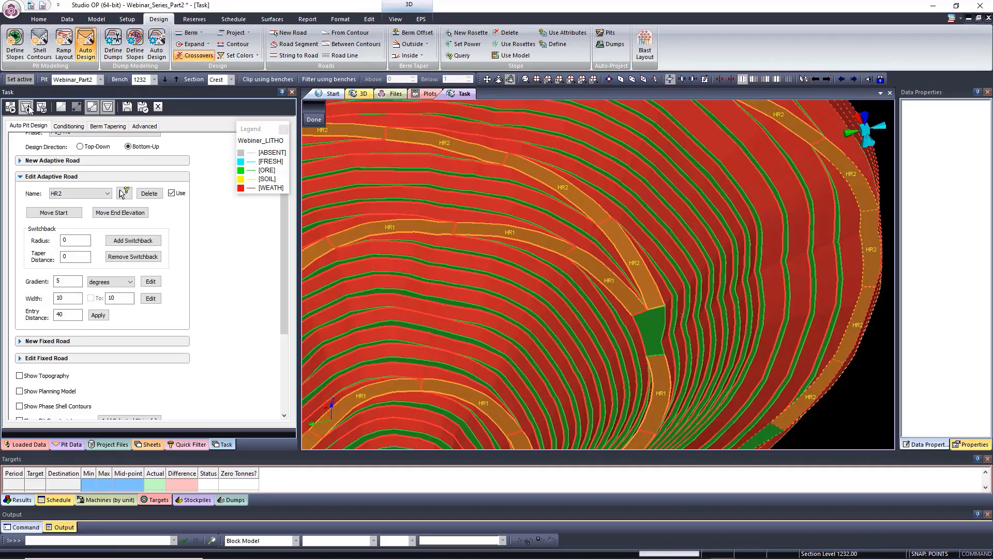
pyautogui.keyDown('shift'); pyautogui.moveTo(657, 314); pyautogui.dragTo(542, 198); pyautogui.keyUp('shift')
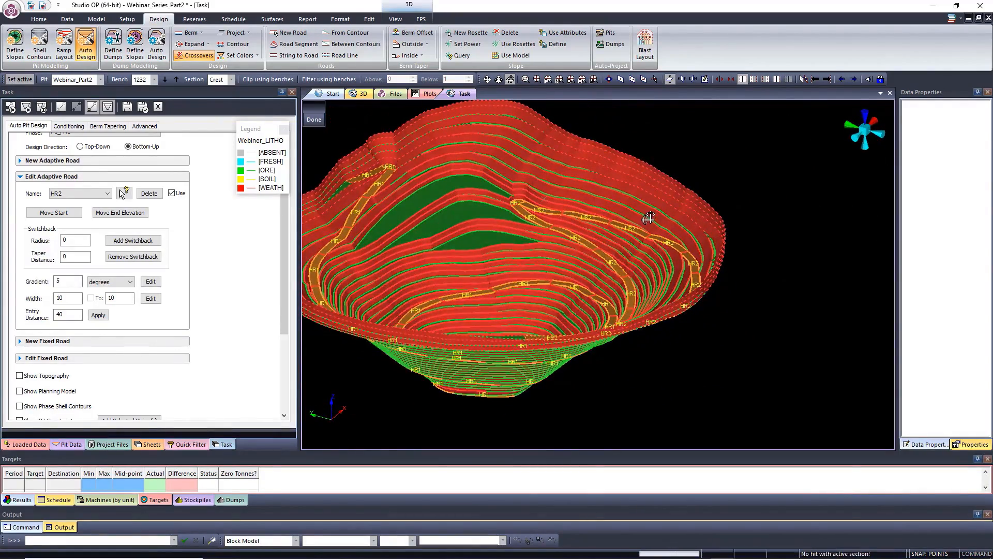
pyautogui.keyDown('shift'); pyautogui.moveTo(650, 182); pyautogui.dragTo(649, 233); pyautogui.keyUp('shift')
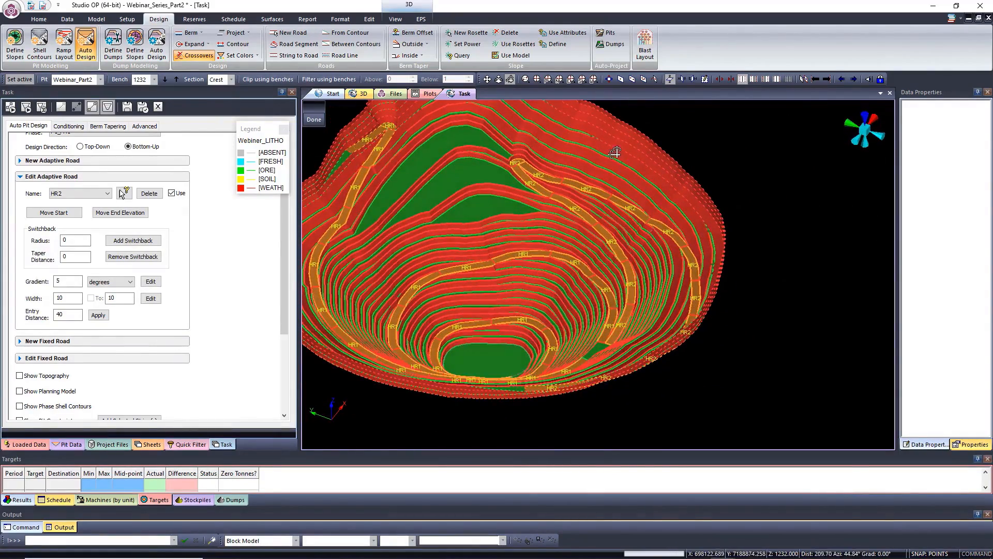
pyautogui.keyDown('shift'); pyautogui.moveTo(643, 185); pyautogui.dragTo(674, 279); pyautogui.keyUp('shift')
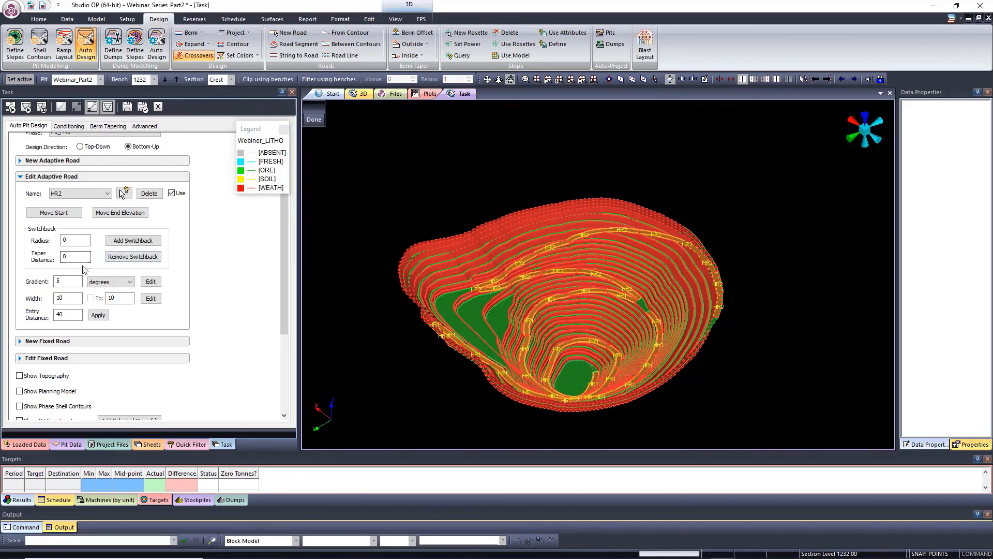
# Hide the design surface to expose the design strings along the upper leg of HR2
pyautogui.scroll(-5, 62, 361)
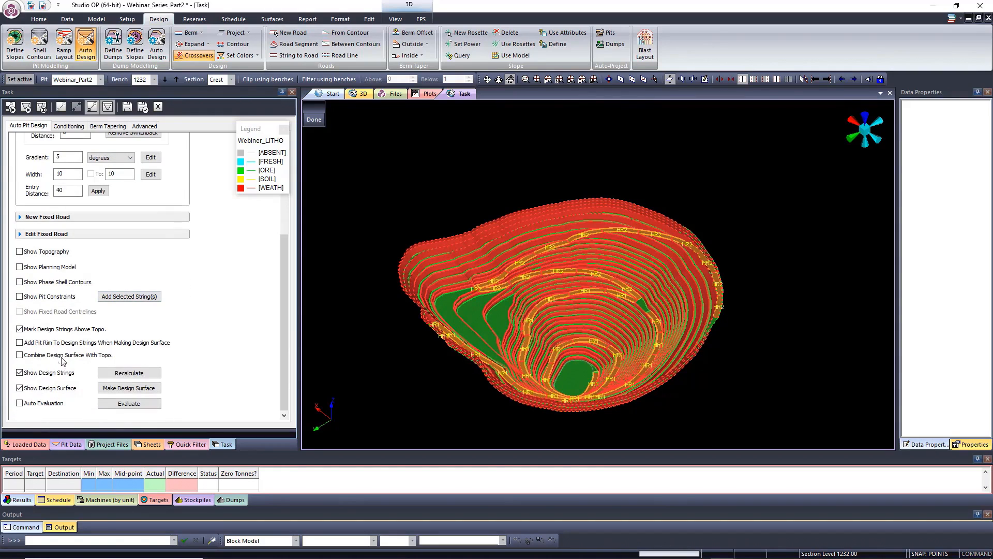
pyautogui.click(20, 388)
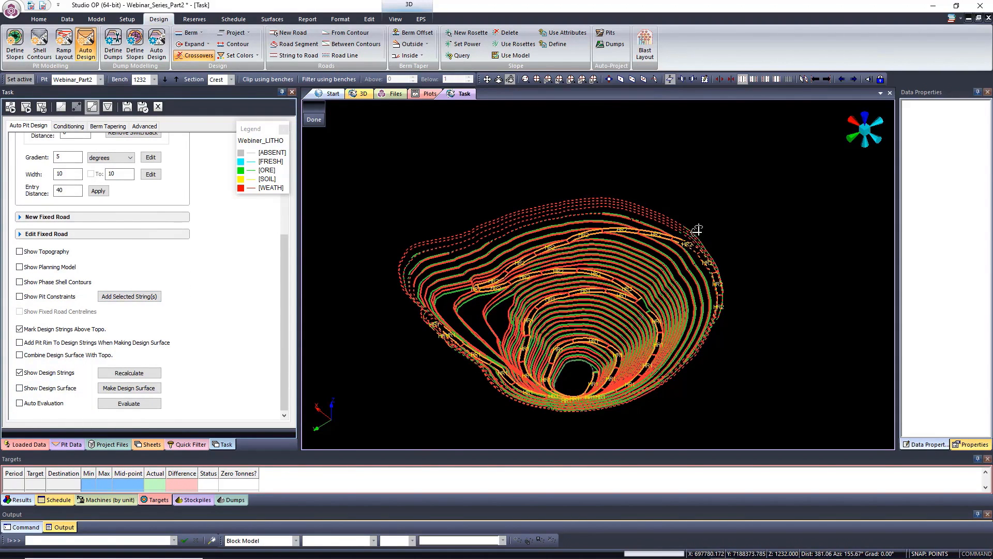
pyautogui.scroll(3, 687, 228)
pyautogui.scroll(5, 670, 236)
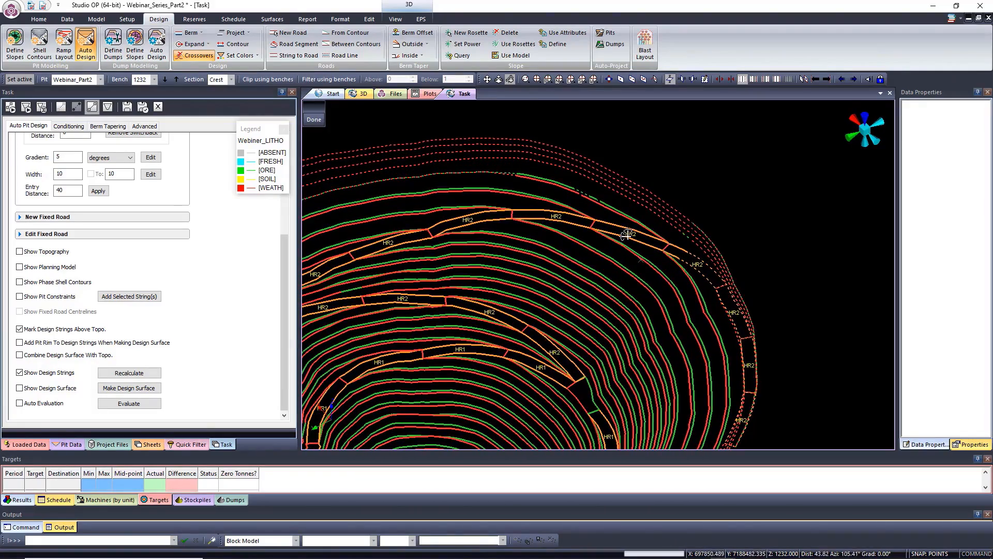
pyautogui.keyDown('shift'); pyautogui.moveTo(593, 222); pyautogui.dragTo(538, 214); pyautogui.keyUp('shift')
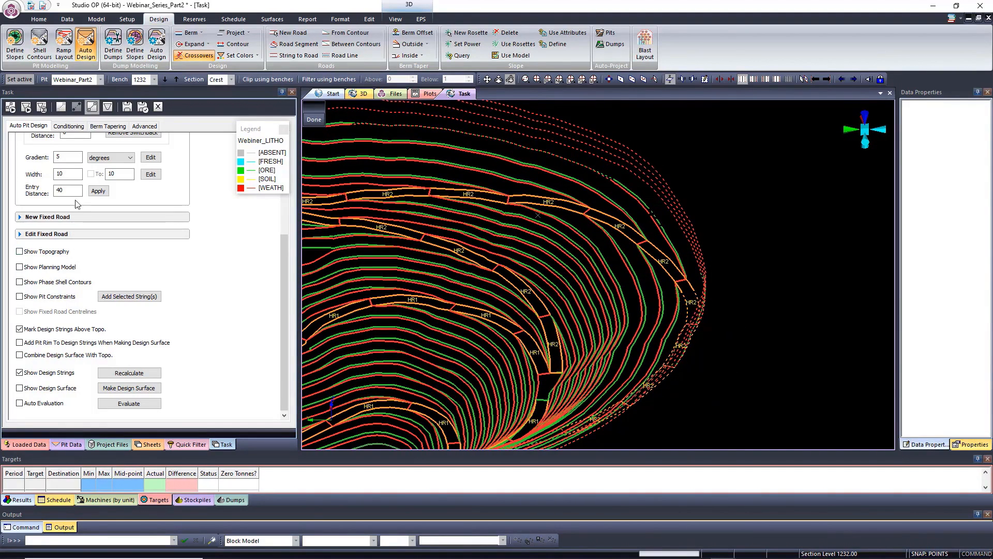
# Try a second switchback with radius 0 and taper distance 0 on the upper leg of HR2, and remove it
pyautogui.scroll(3, 72, 210)
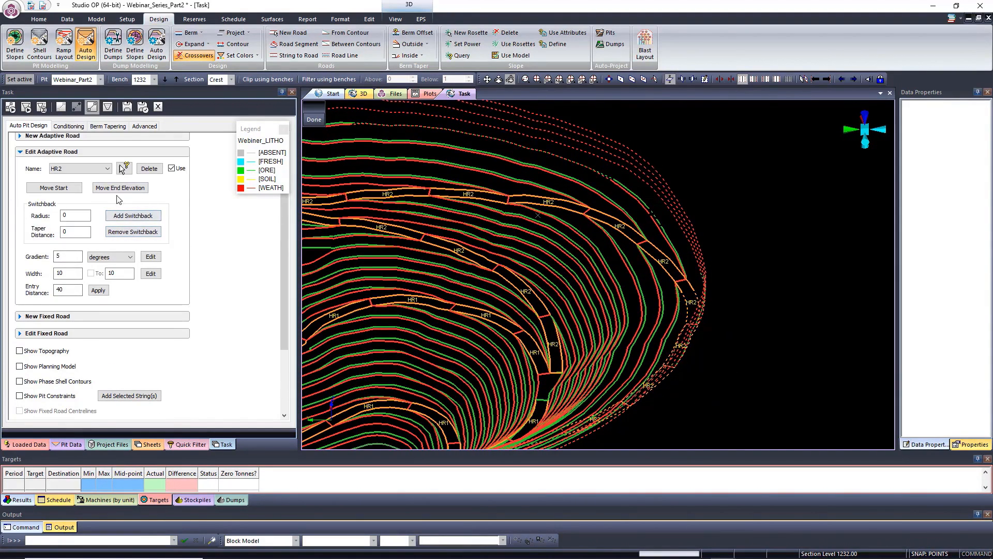
pyautogui.scroll(2, 160, 229)
pyautogui.click(128, 270)
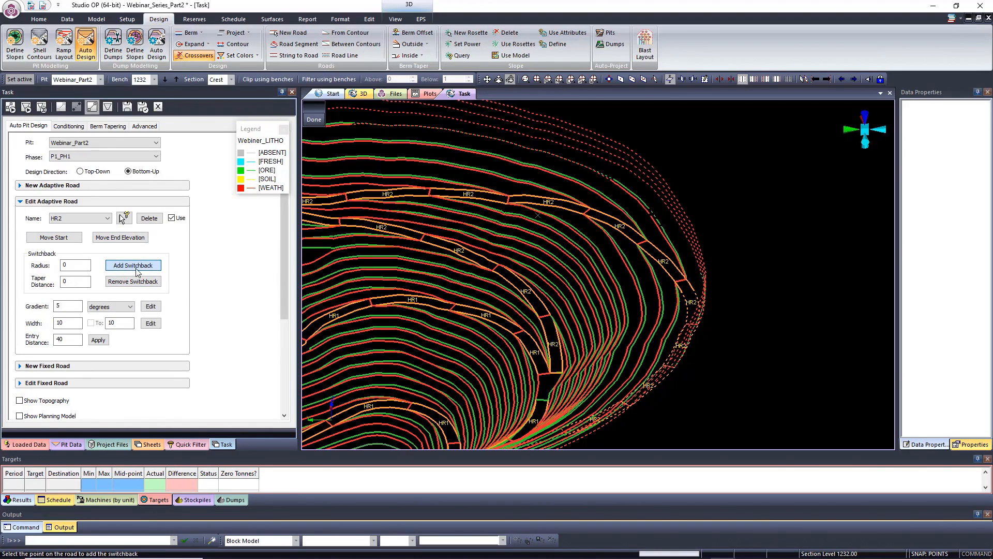
pyautogui.keyDown('shift'); pyautogui.moveTo(623, 245); pyautogui.dragTo(606, 252); pyautogui.keyUp('shift')
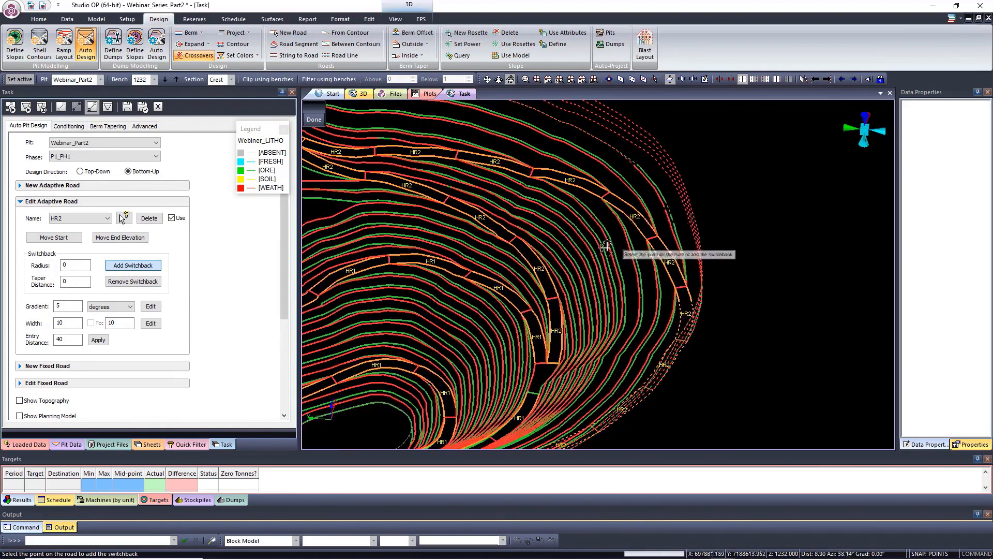
pyautogui.click(532, 169)
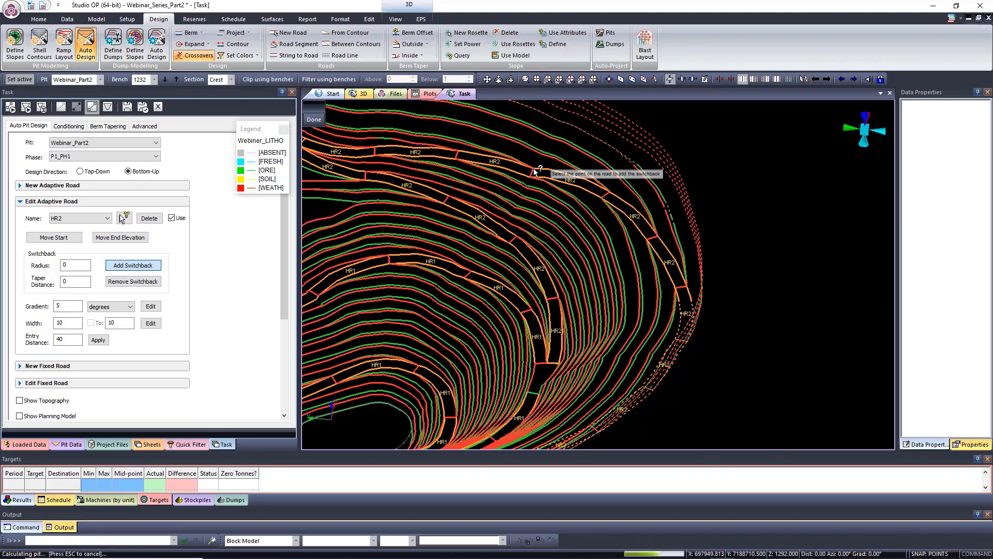
pyautogui.scroll(-3, 588, 288)
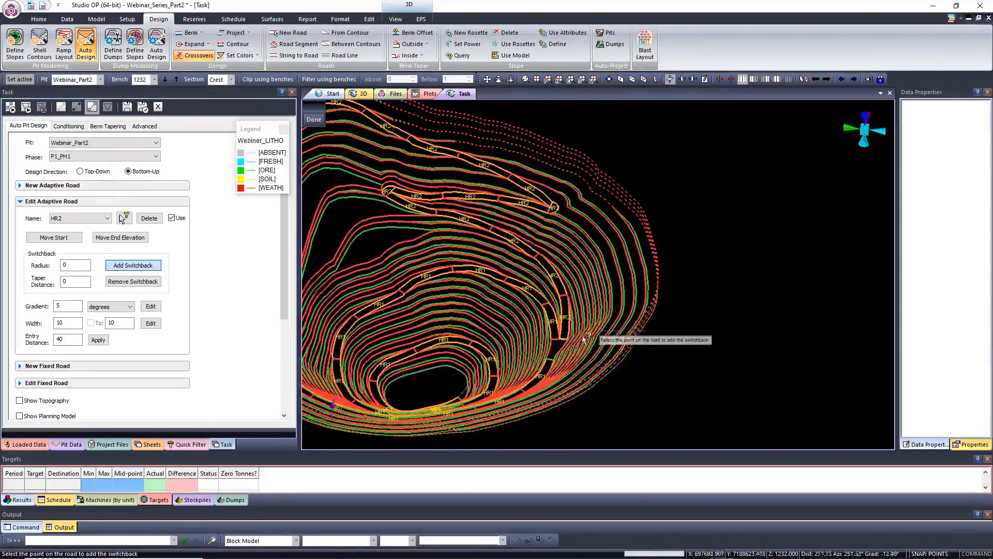
pyautogui.scroll(2, 590, 310)
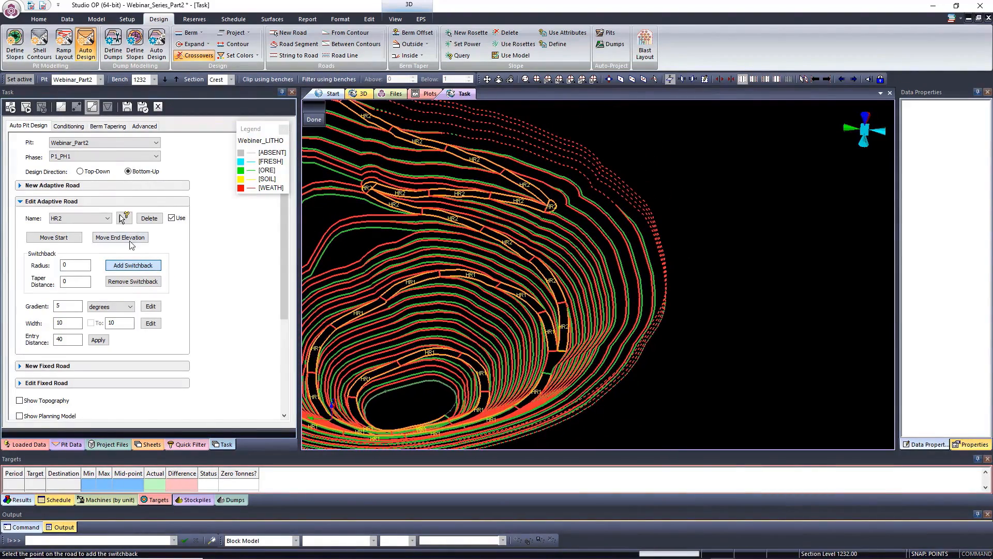
pyautogui.click(130, 281)
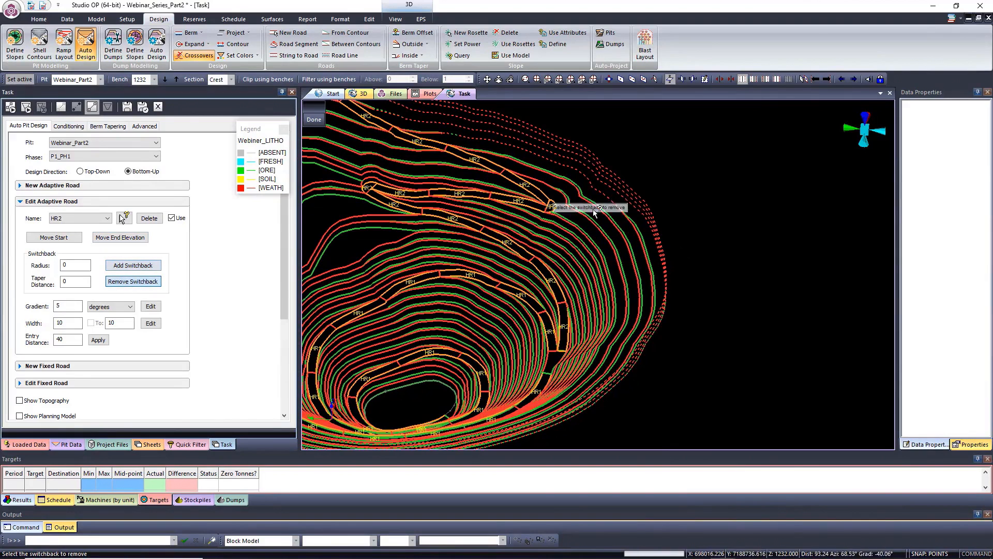
pyautogui.click(550, 207)
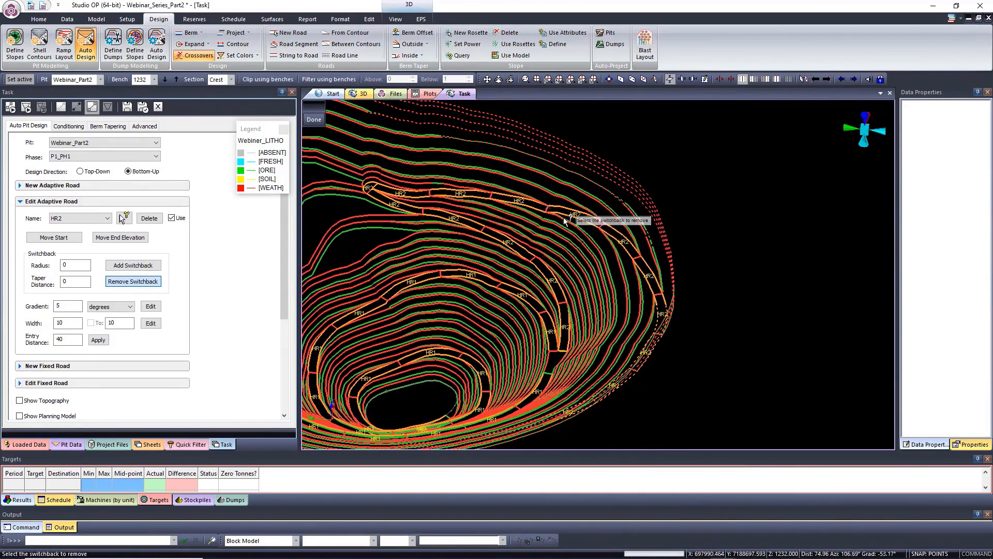
# Add a second switchback with radius 0 and taper distance 0 farther along the upper leg of HR2
pyautogui.click(130, 265)
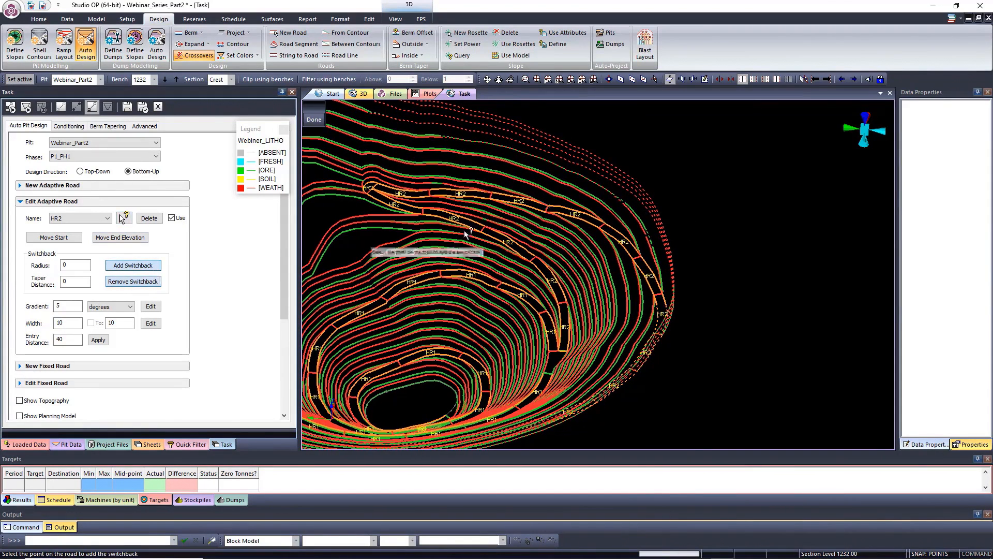
pyautogui.click(603, 224)
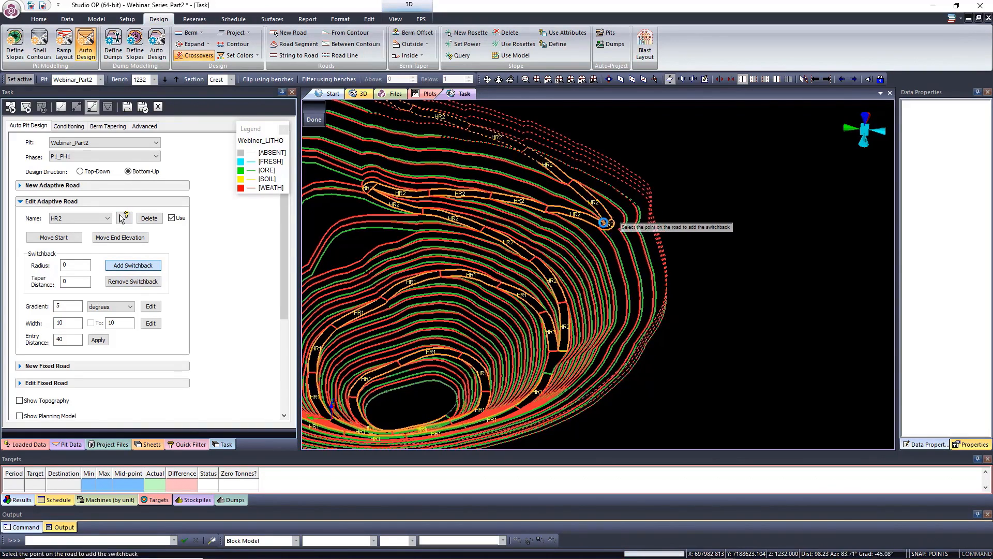
pyautogui.scroll(-5, 600, 274)
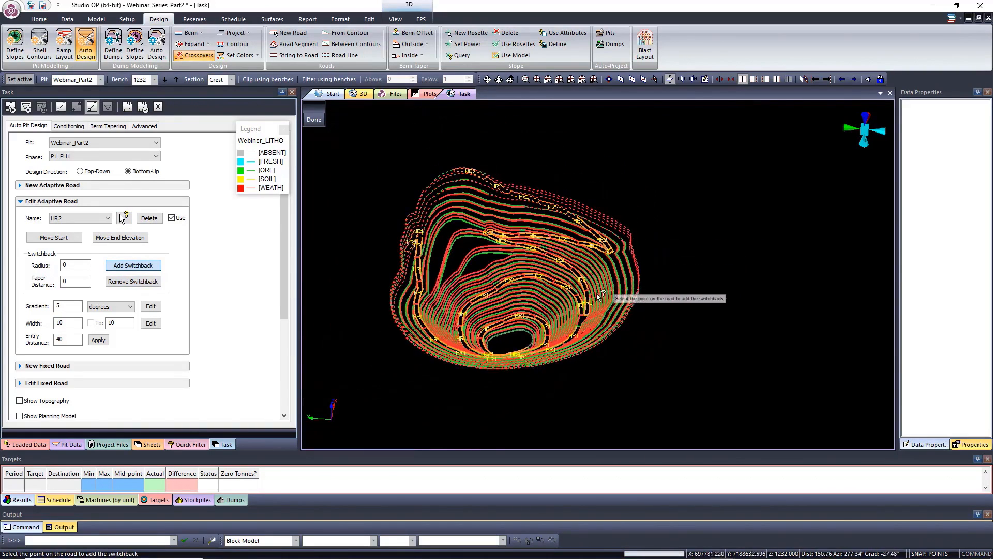
pyautogui.scroll(-1, 599, 296)
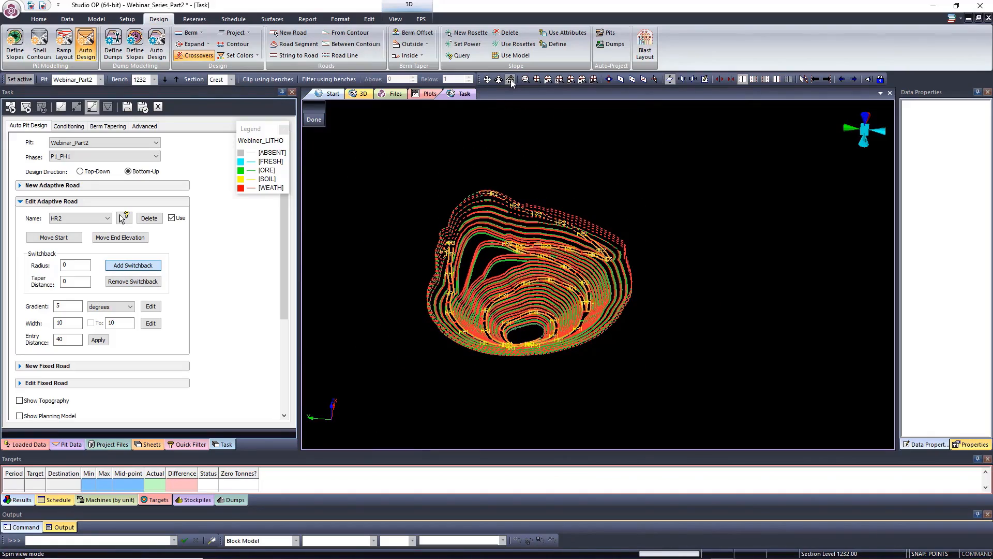
# Move the end elevation of HR2 to where the road reaches topography, just above its second switchback
pyautogui.moveTo(554, 232); pyautogui.dragTo(602, 233, button='middle')
pyautogui.scroll(3, 603, 233)
pyautogui.click(118, 239)
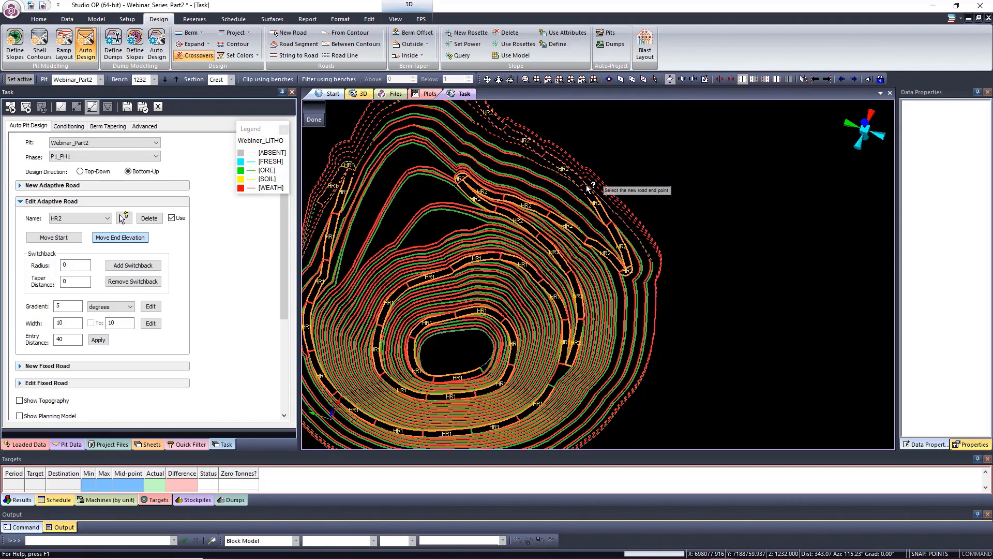
pyautogui.scroll(-2, 592, 187)
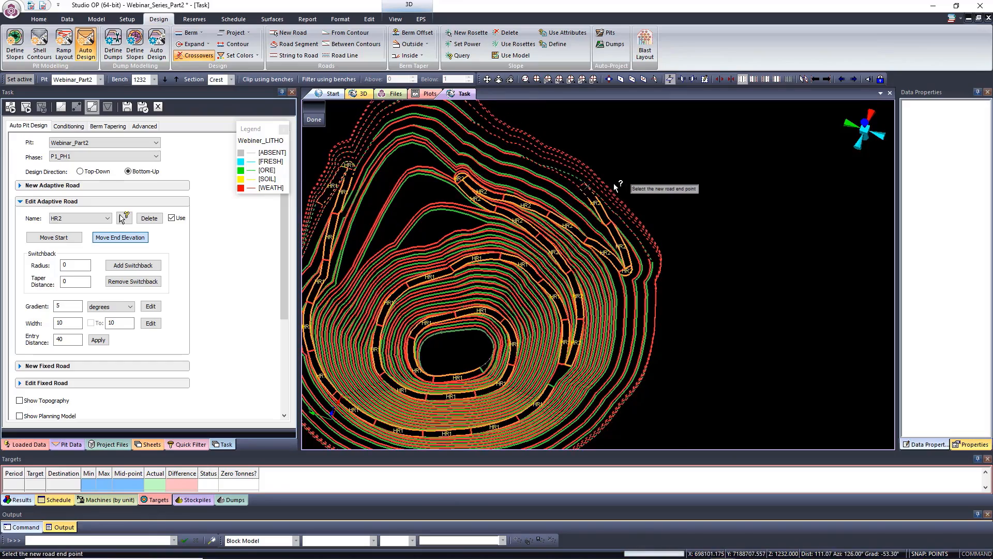
pyautogui.scroll(-2, 642, 237)
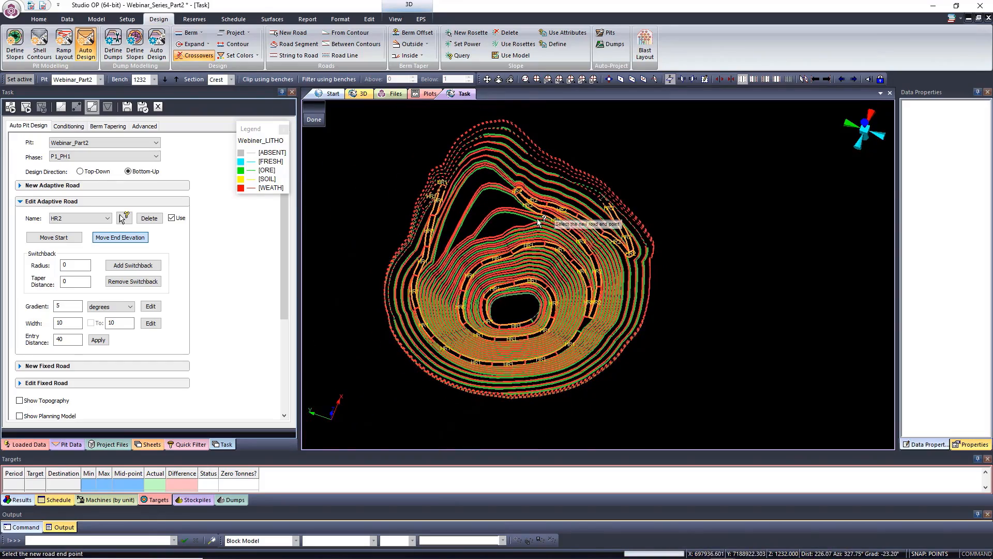
pyautogui.scroll(-1, 580, 244)
pyautogui.scroll(4, 581, 244)
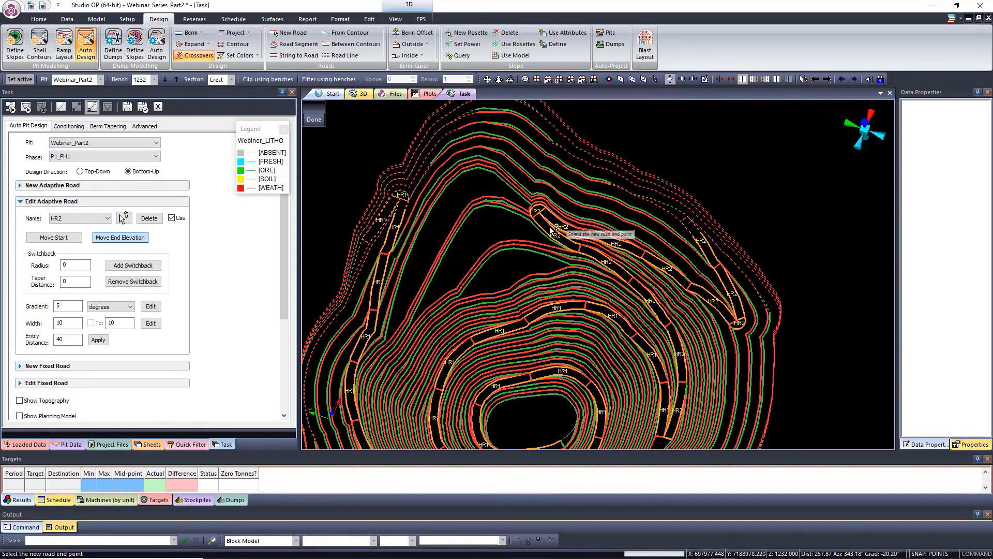
# Show the pit constraints and delete the uppermost constraint string, the toe at elevation 1272 beside HR2's first switchback
pyautogui.scroll(-3, 110, 398)
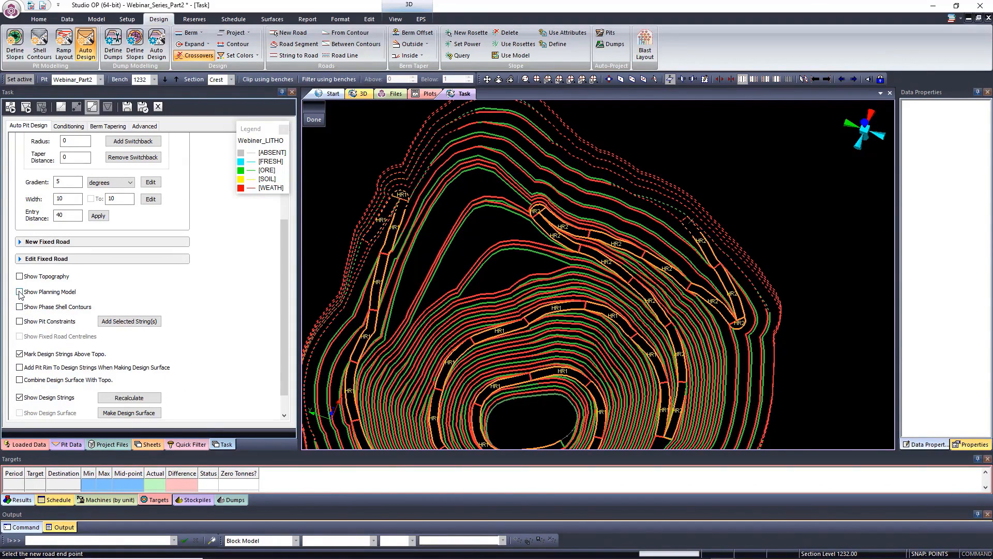
pyautogui.click(20, 322)
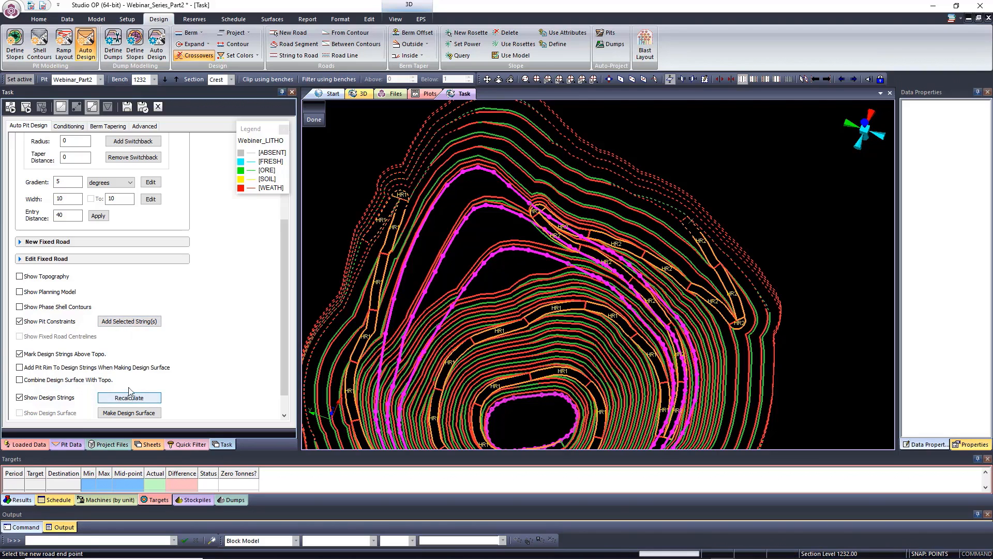
pyautogui.click(316, 121)
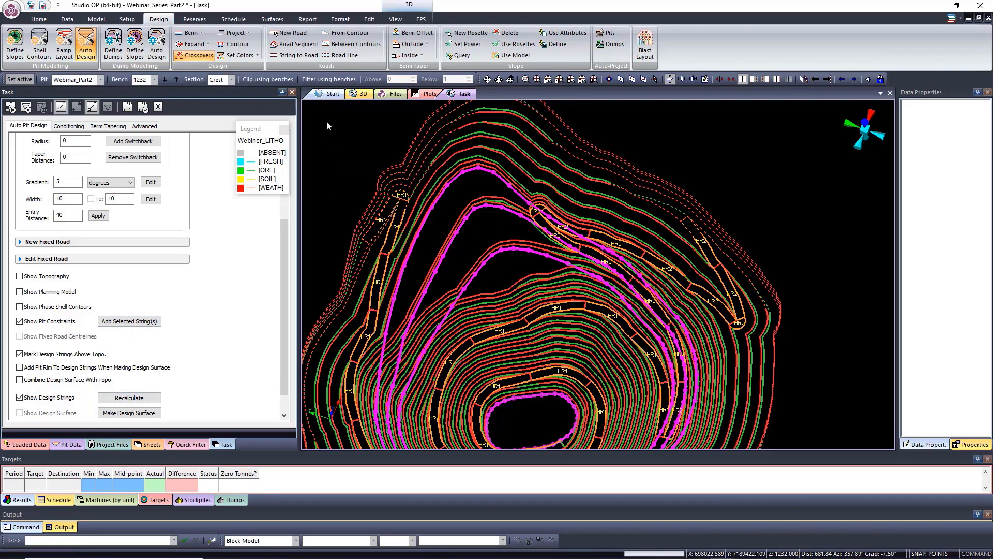
pyautogui.click(552, 220)
pyautogui.press('Delete')
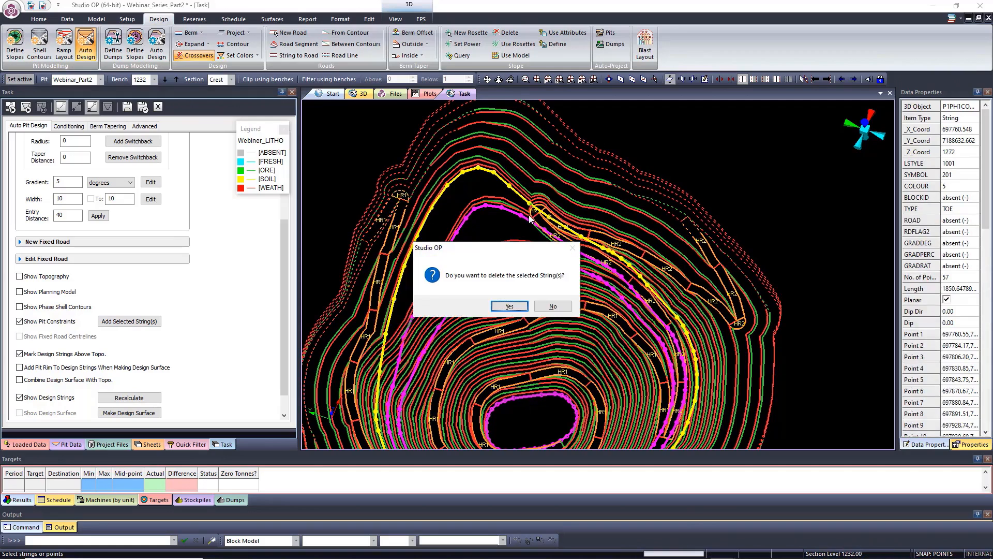
pyautogui.click(524, 305)
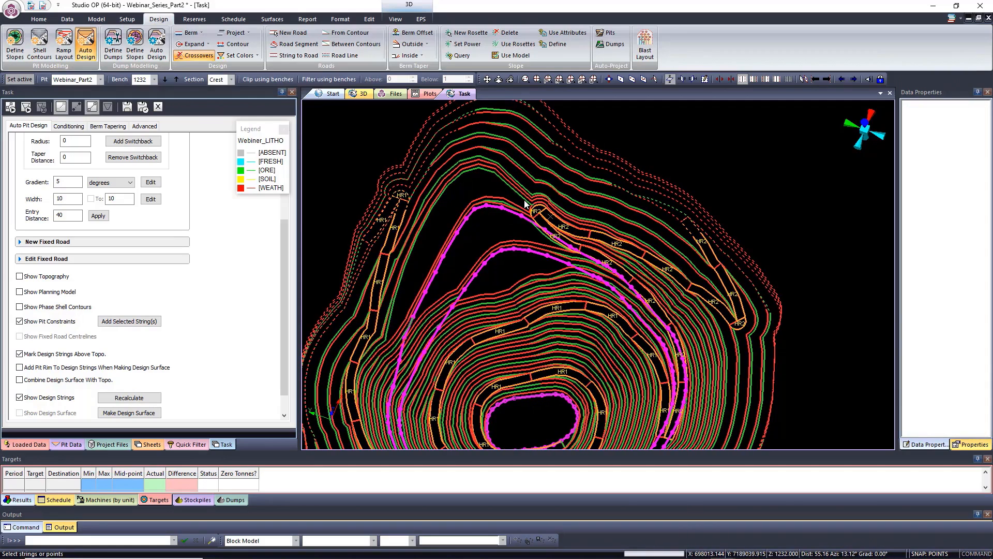
# Add the design's toe string at elevation 1272, which wraps around HR2's first switchback, as a pit constraint
pyautogui.click(526, 201)
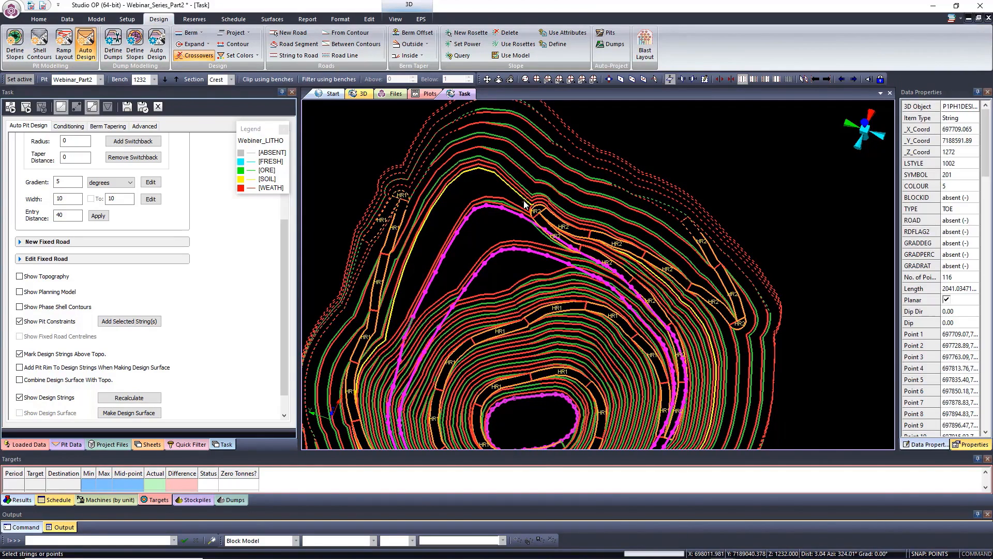
pyautogui.scroll(2, 544, 161)
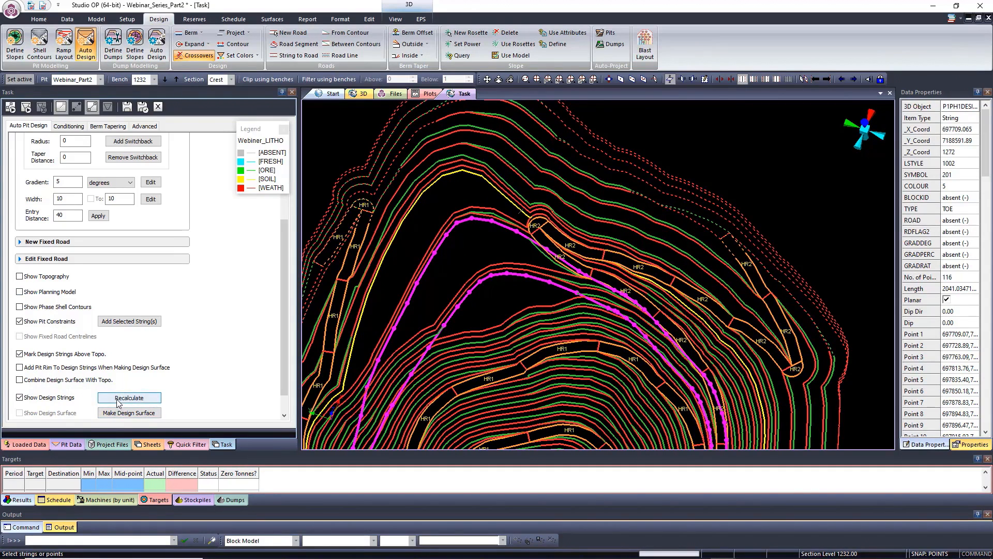
pyautogui.click(125, 321)
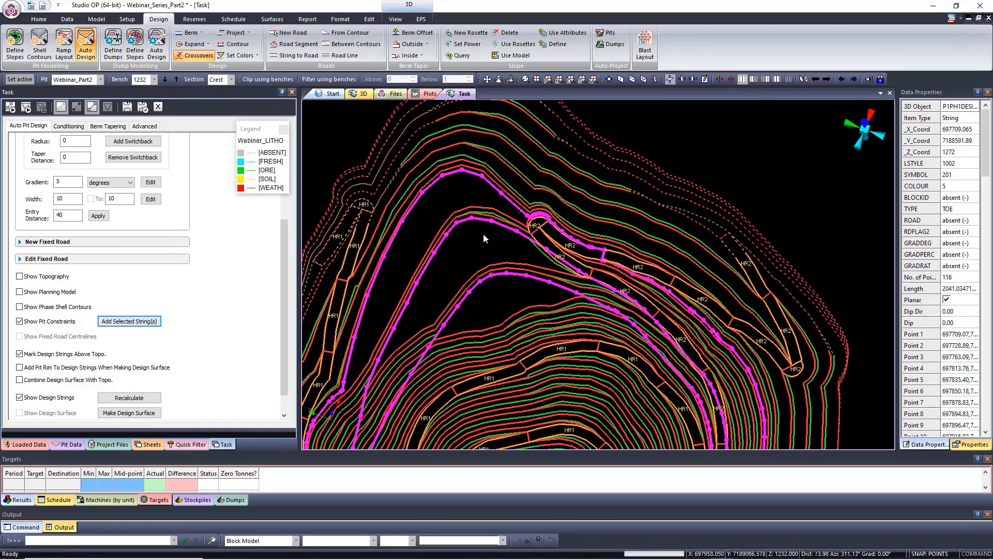
# Delete the closely spaced points of the 1272 pit constraint string where it curves around HR2's first switchback
pyautogui.click(518, 211)
pyautogui.scroll(1, 528, 215)
pyautogui.scroll(3, 527, 215)
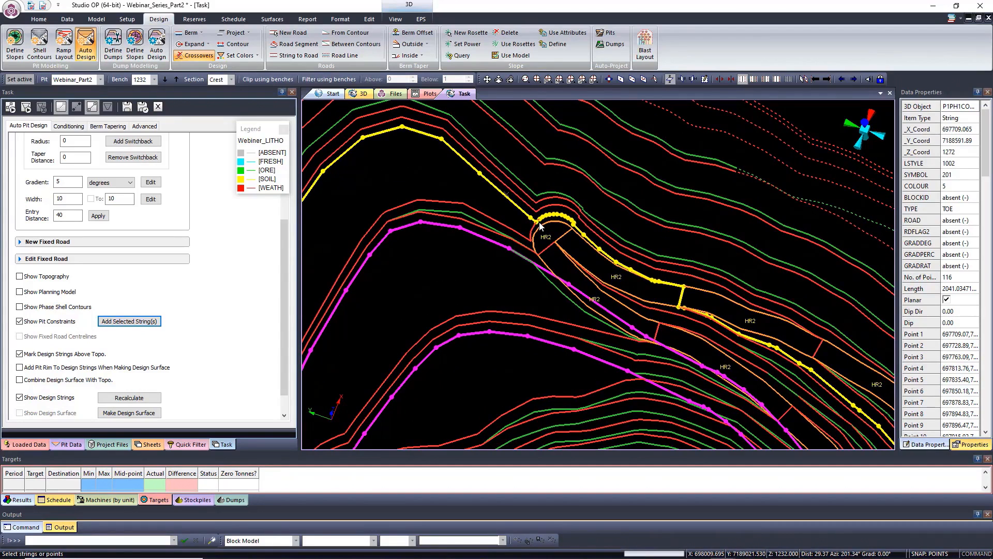
pyautogui.press('p')
pyautogui.press('o')
pyautogui.click(538, 224)
pyautogui.click(540, 222)
pyautogui.click(541, 220)
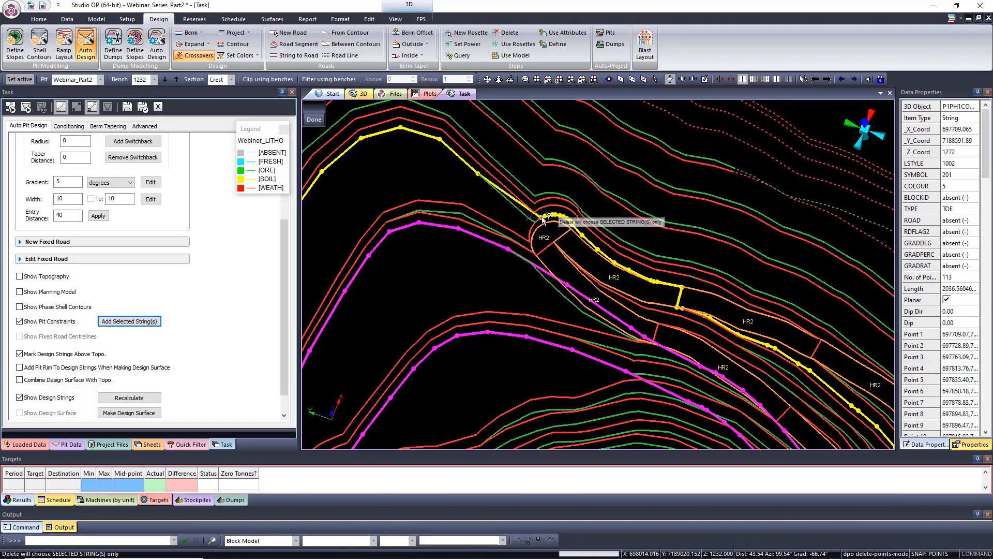
pyautogui.click(544, 219)
pyautogui.click(548, 219)
pyautogui.click(551, 218)
pyautogui.click(555, 217)
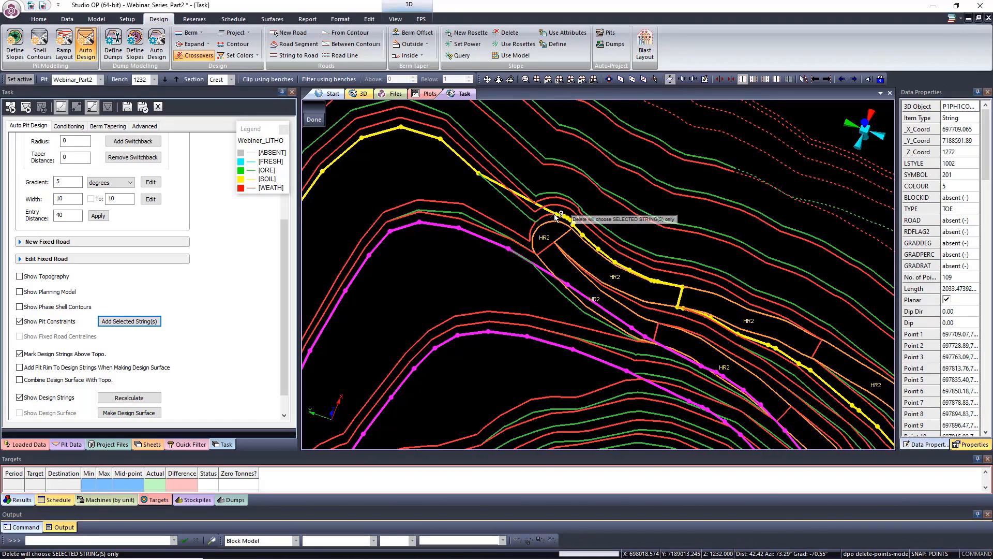
pyautogui.click(559, 218)
pyautogui.click(562, 219)
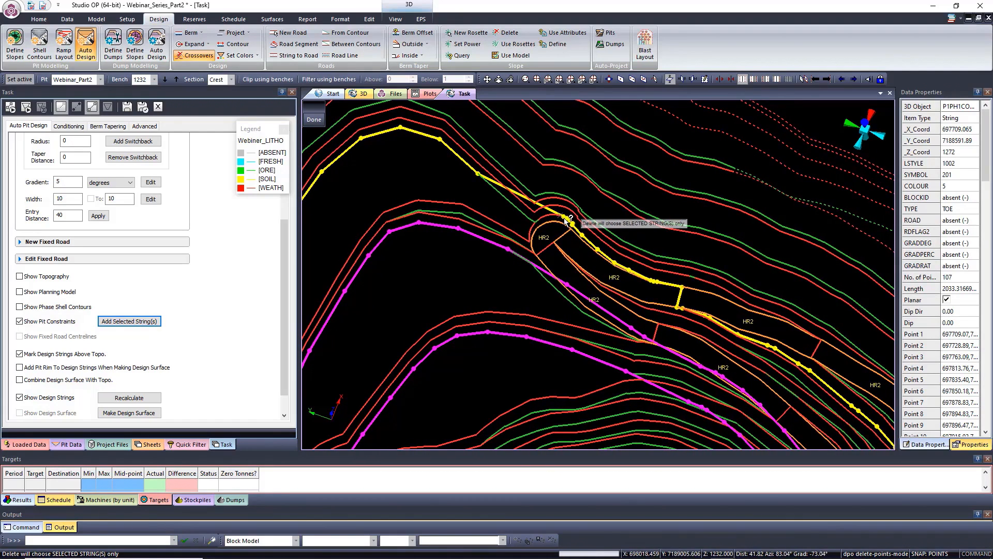
pyautogui.click(565, 218)
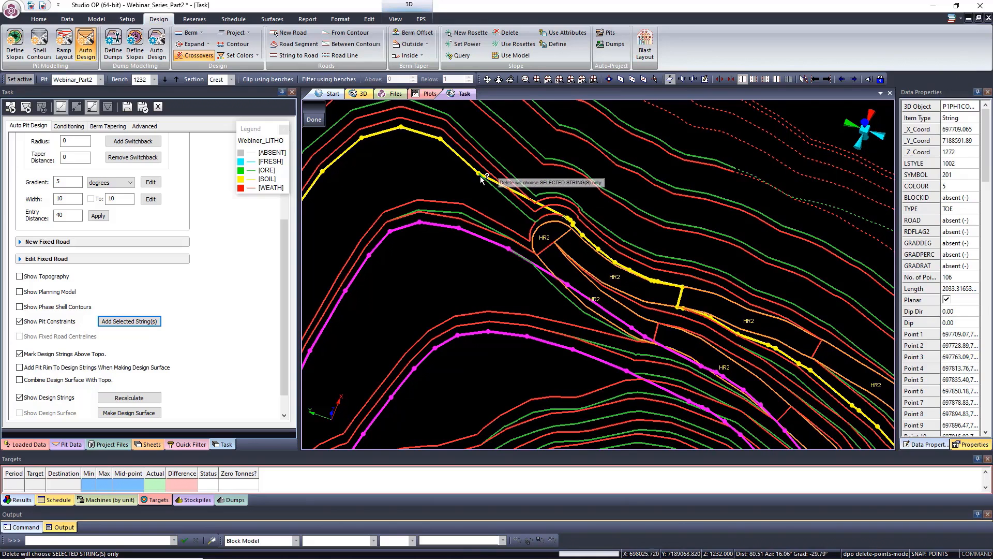
# Move the 1272 constraint's corner point just before HR2's first switchback slightly outward to smooth the line, and recalculate the design
pyautogui.write('mpo')
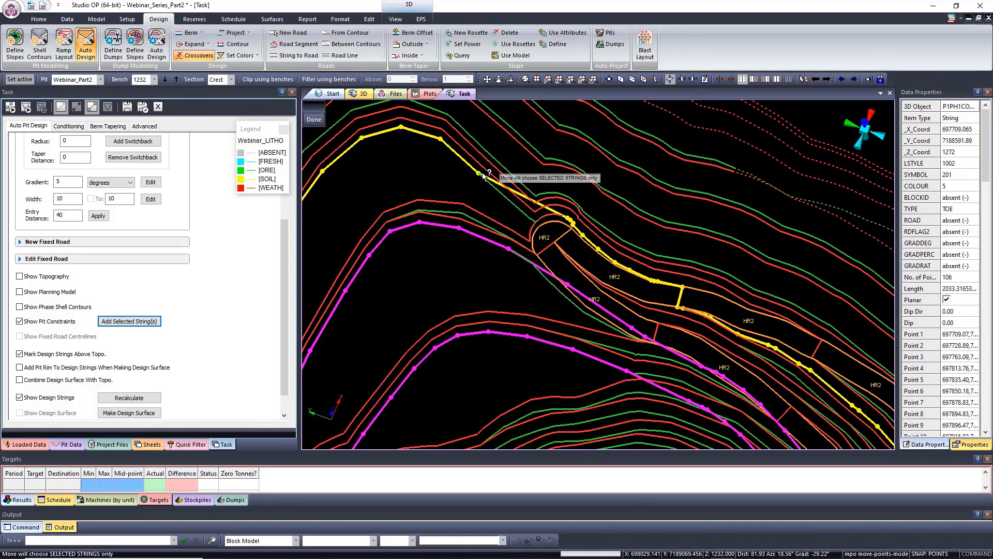
pyautogui.moveTo(479, 173); pyautogui.dragTo(482, 170)
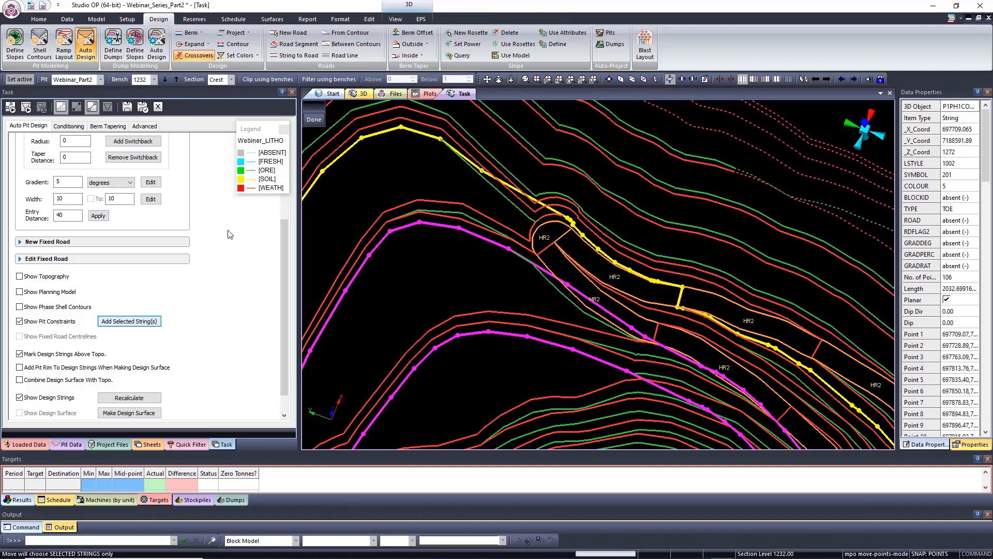
pyautogui.click(314, 121)
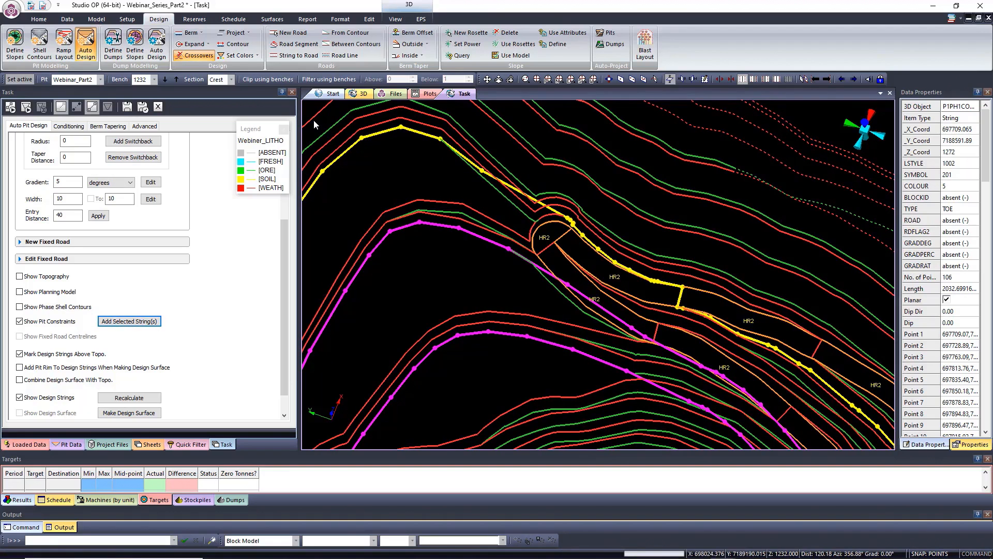
pyautogui.click(125, 398)
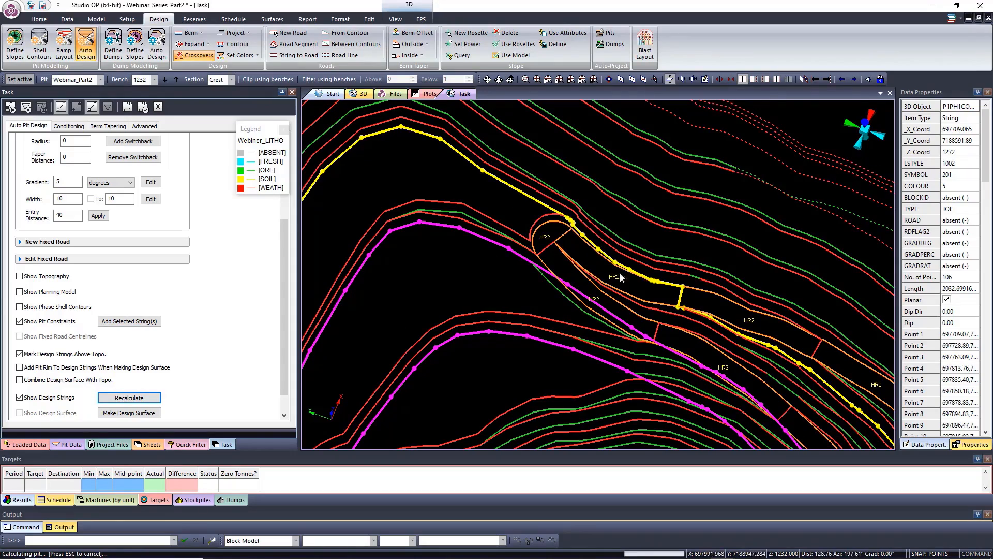
# Delete the five points forming the kink in the 1272 constraint string beside HR1, and recalculate the design strings
pyautogui.scroll(-5, 501, 201)
pyautogui.scroll(-2, 466, 189)
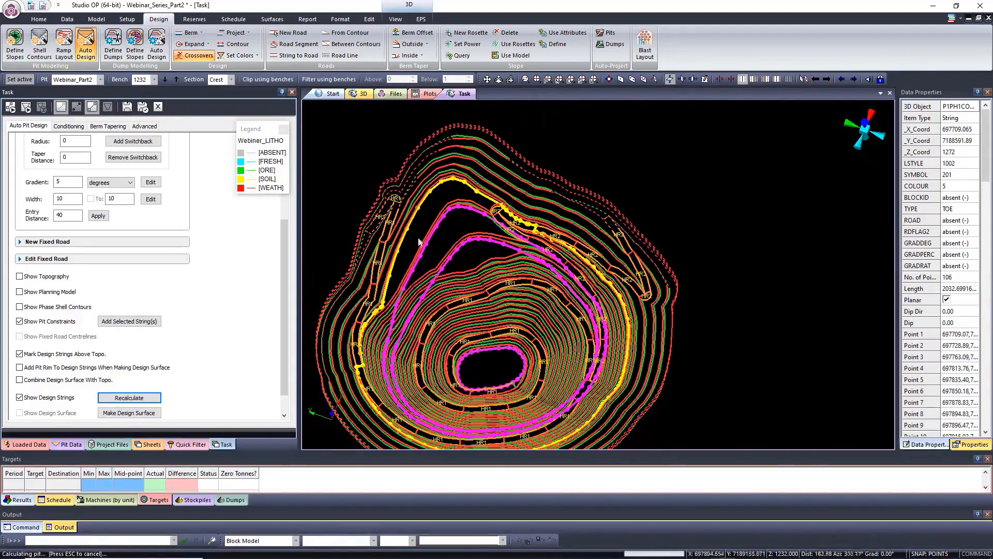
pyautogui.scroll(5, 376, 309)
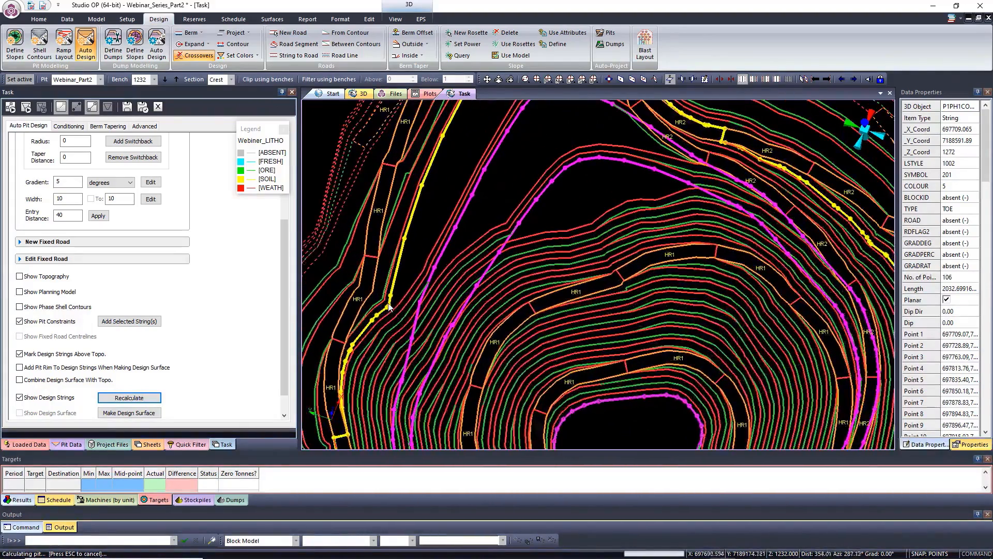
pyautogui.scroll(2, 388, 310)
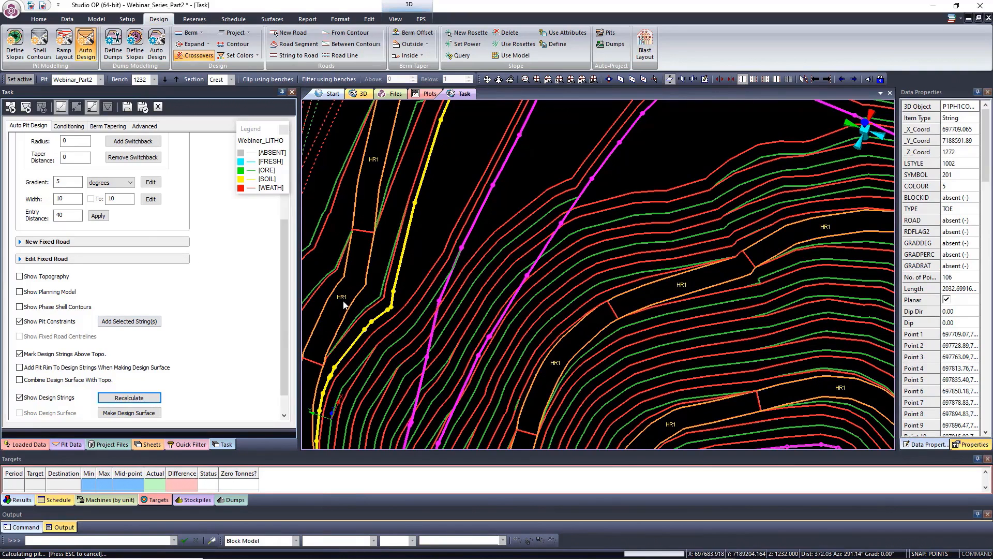
pyautogui.click(387, 310)
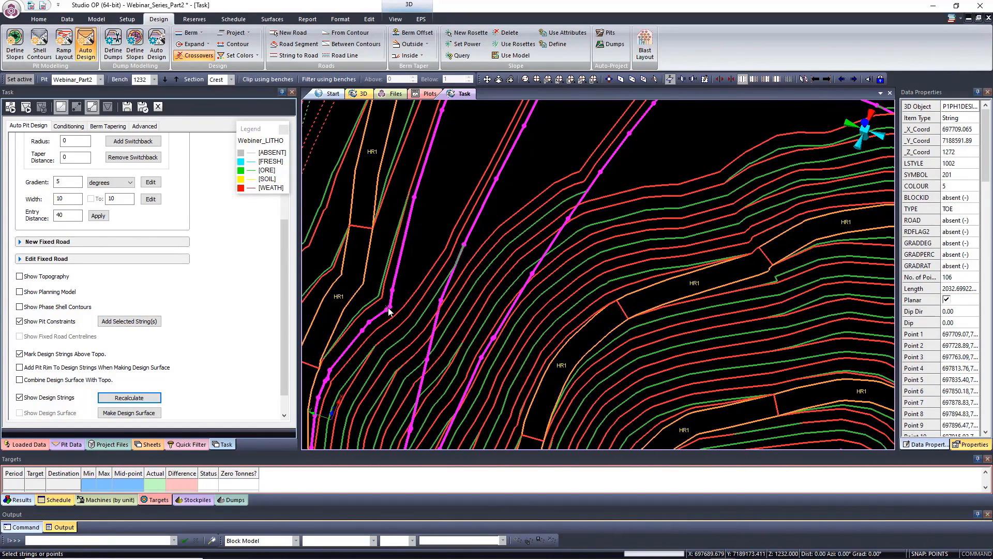
pyautogui.click(390, 310)
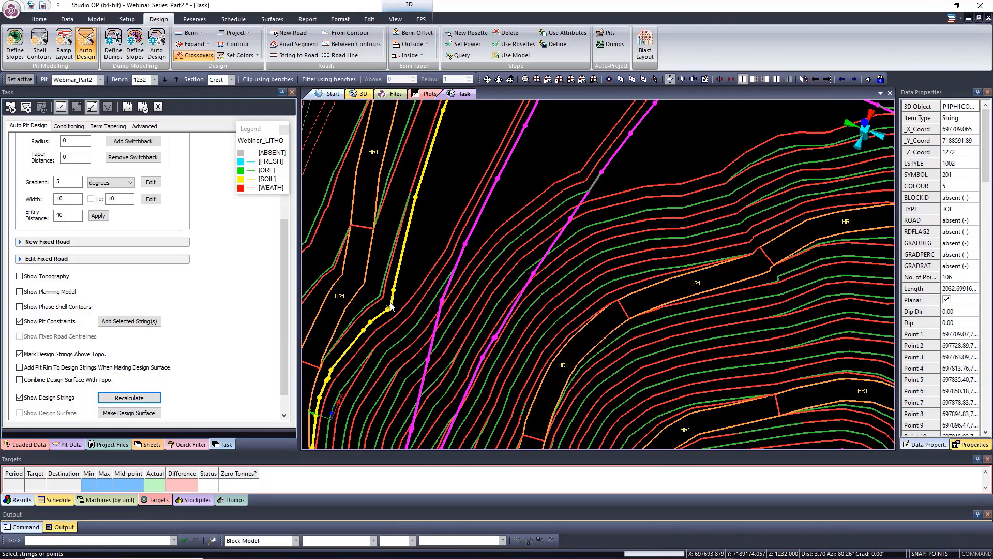
pyautogui.press('o')
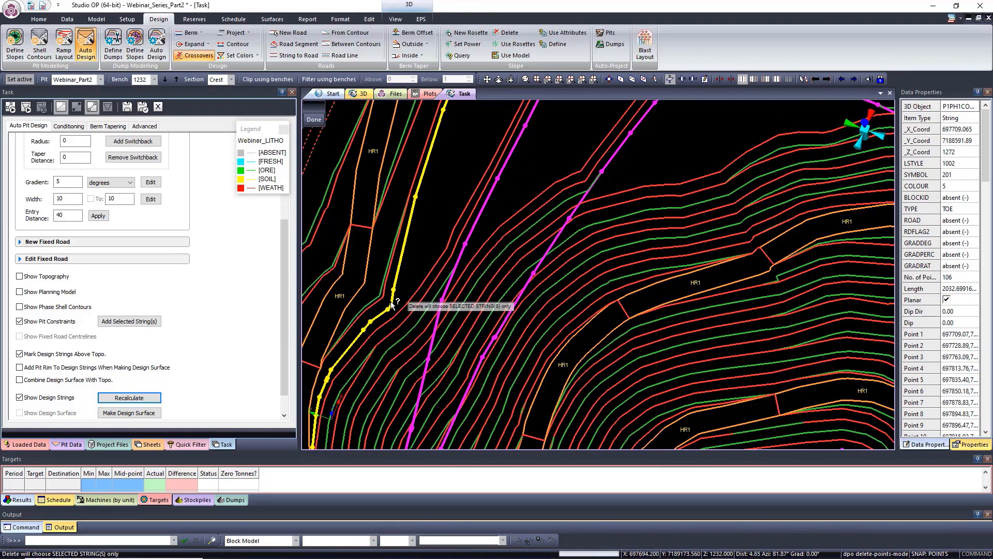
pyautogui.click(391, 304)
pyautogui.click(387, 310)
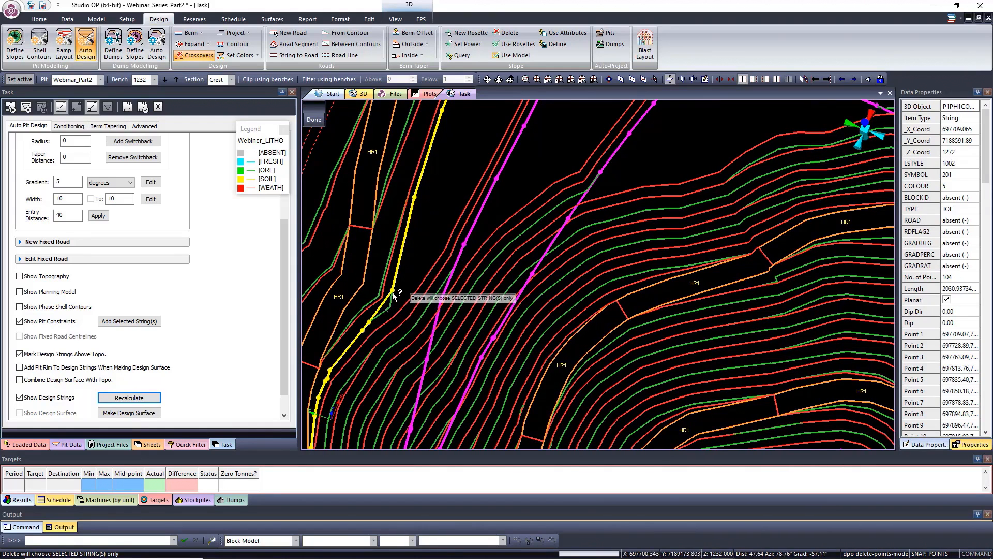
pyautogui.click(392, 291)
pyautogui.click(369, 321)
pyautogui.click(363, 331)
pyautogui.scroll(-4, 401, 297)
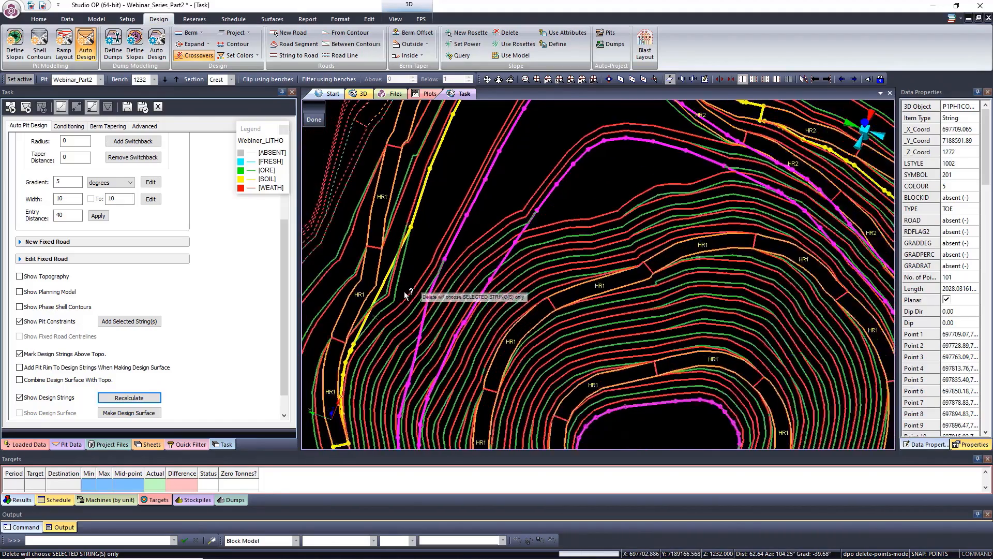
pyautogui.click(125, 398)
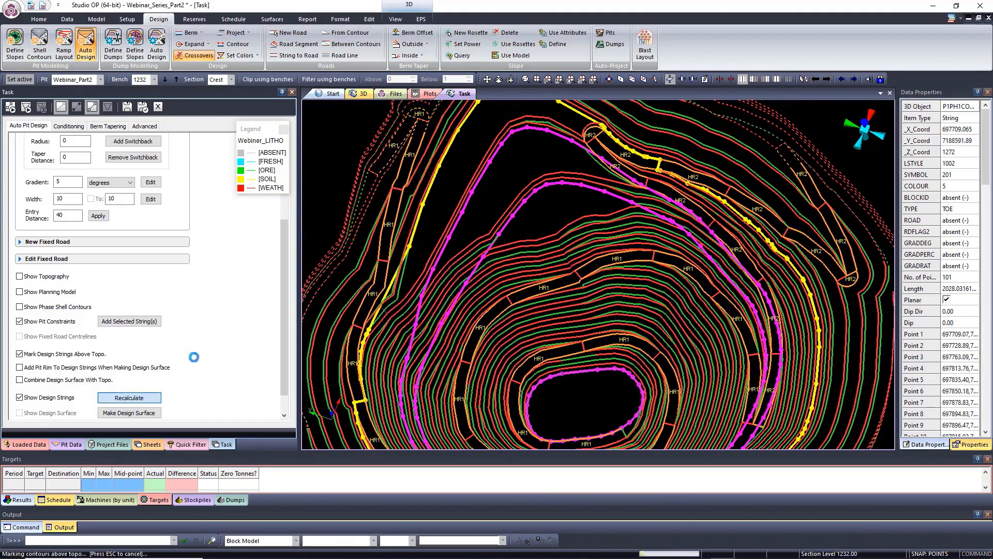
# Add the design's toe string at elevation 1302, which wraps around HR2's second switchback, as a pit constraint
pyautogui.scroll(-3, 419, 249)
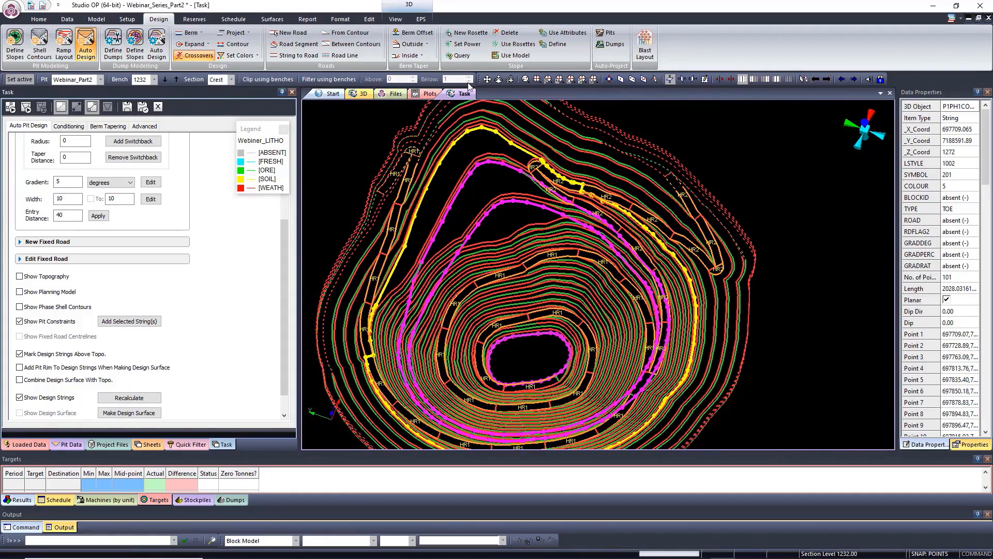
pyautogui.moveTo(518, 258); pyautogui.dragTo(545, 261)
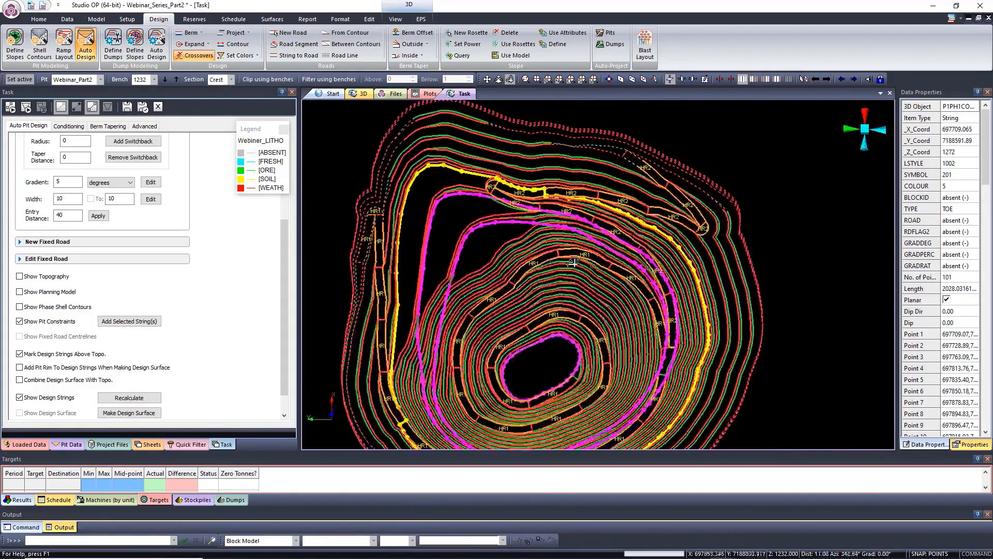
pyautogui.scroll(2, 716, 245)
pyautogui.scroll(1, 716, 244)
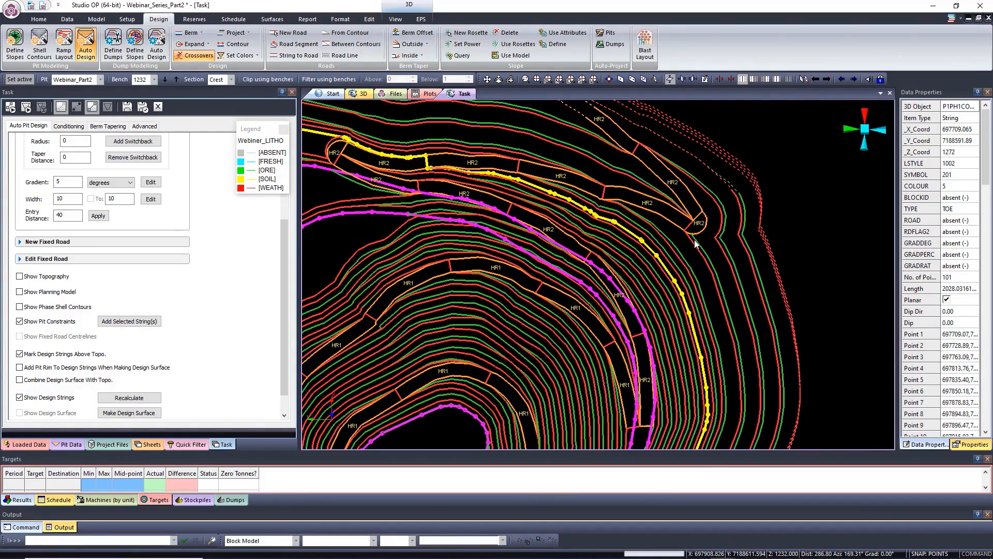
pyautogui.click(695, 243)
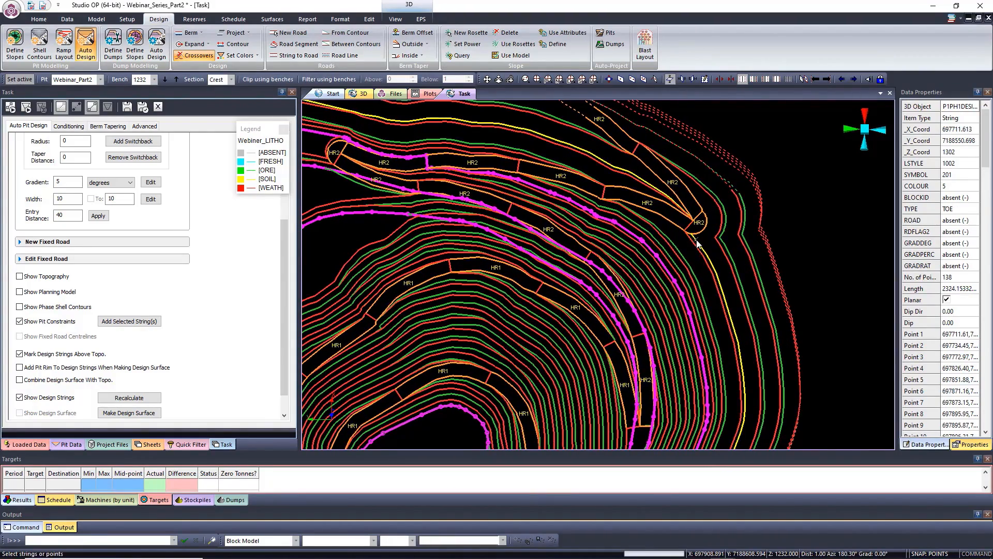
pyautogui.click(122, 322)
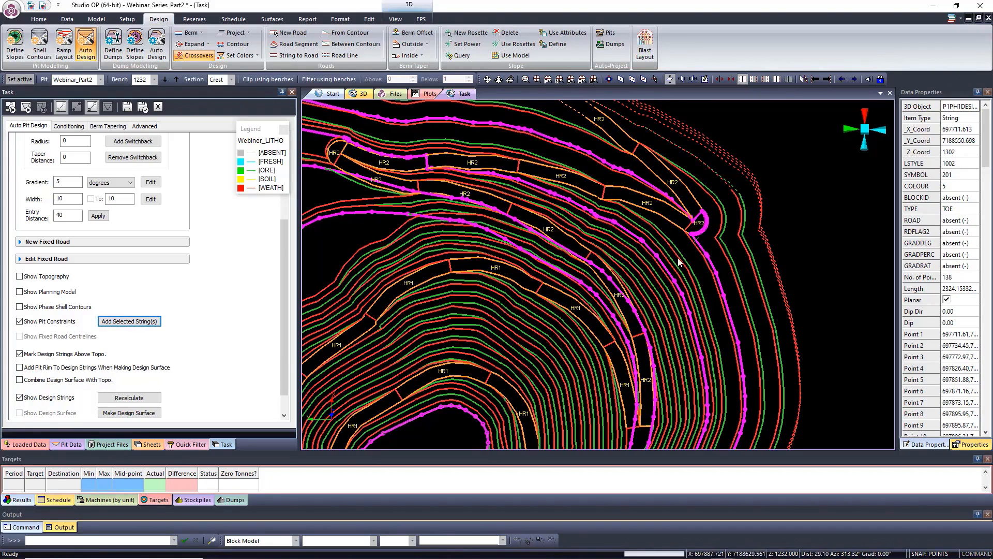
# Delete the points of the 1302 constraint string curving around HR2's second switchback and just beyond it, and recalculate the design
pyautogui.click(695, 237)
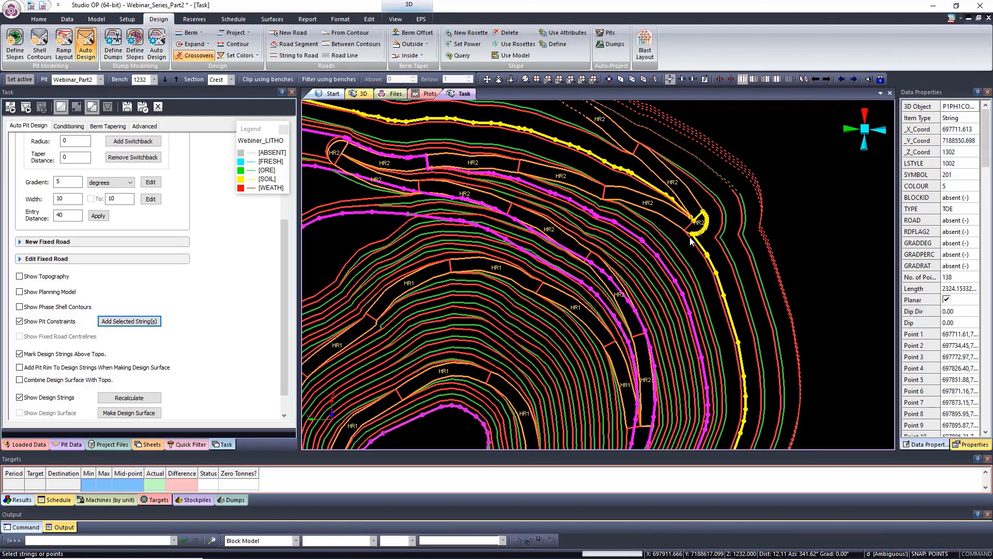
pyautogui.press('Delete')
pyautogui.click(695, 235)
pyautogui.click(702, 238)
pyautogui.click(704, 235)
pyautogui.click(705, 232)
pyautogui.click(706, 227)
pyautogui.click(707, 226)
pyautogui.click(707, 226)
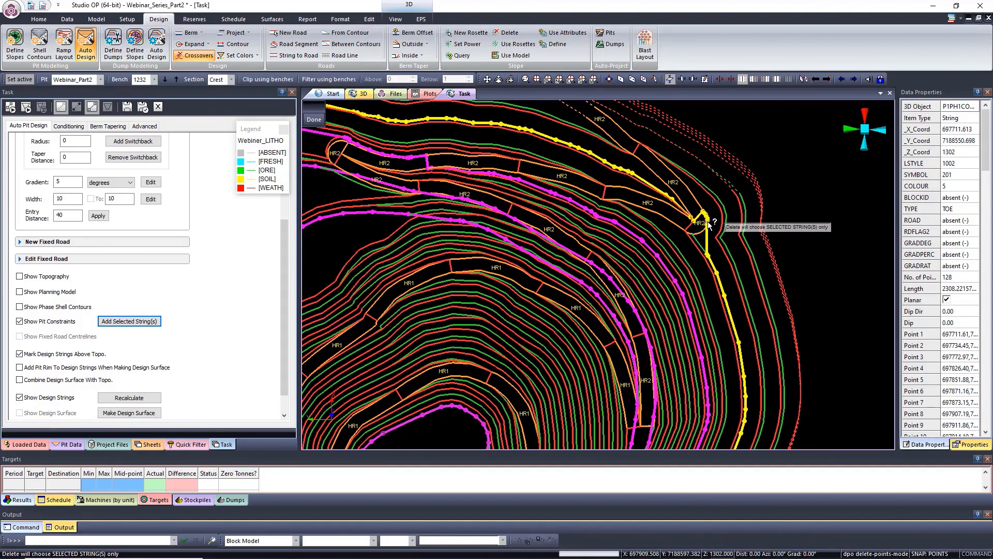
pyautogui.click(708, 255)
pyautogui.click(708, 255)
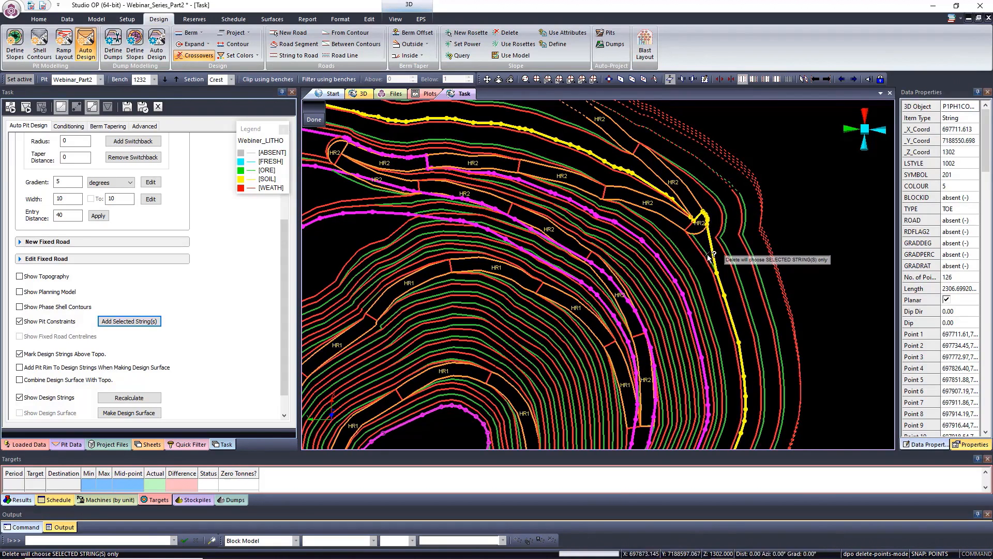
pyautogui.click(717, 271)
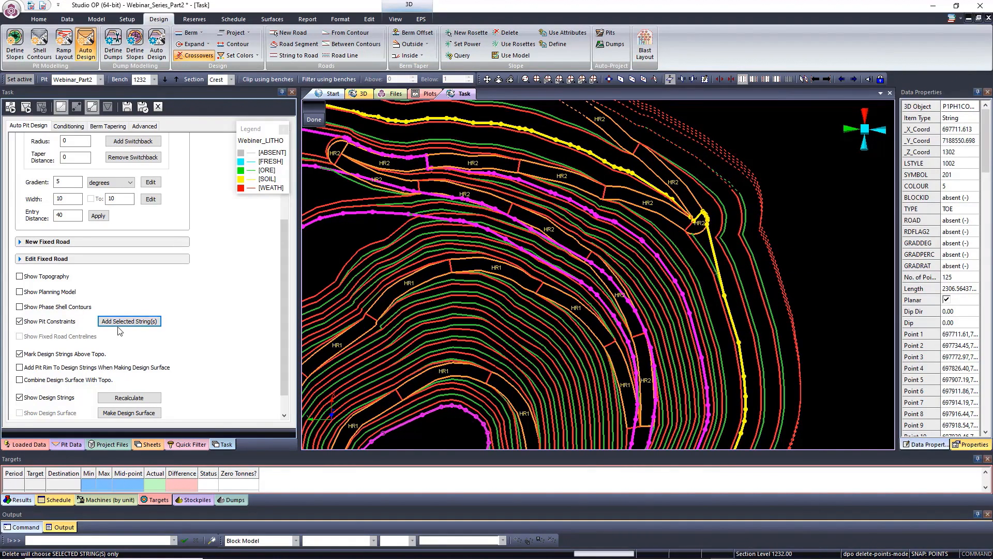
pyautogui.click(126, 398)
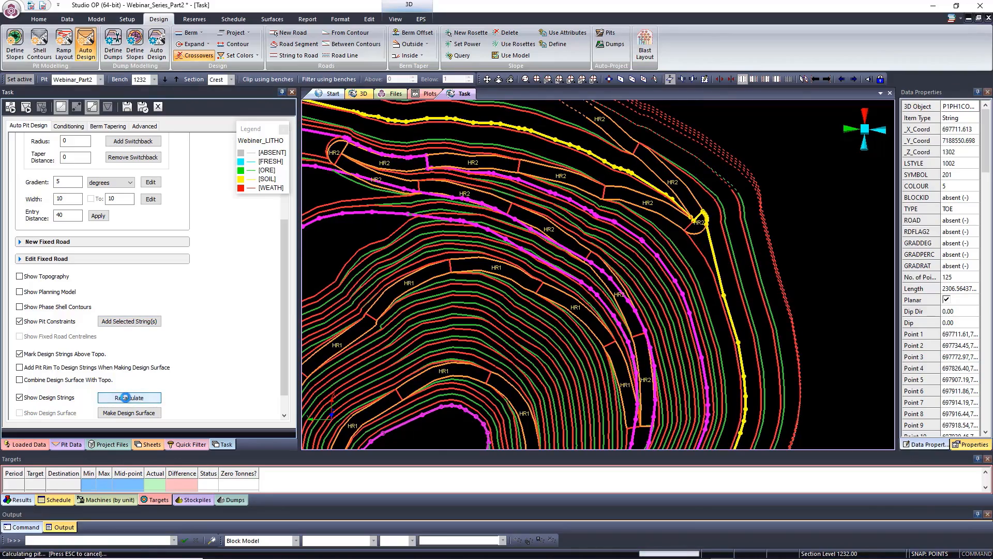
# Make the pit design surface and show it on its own by hiding the pit constraints and design strings
pyautogui.scroll(-3, 654, 345)
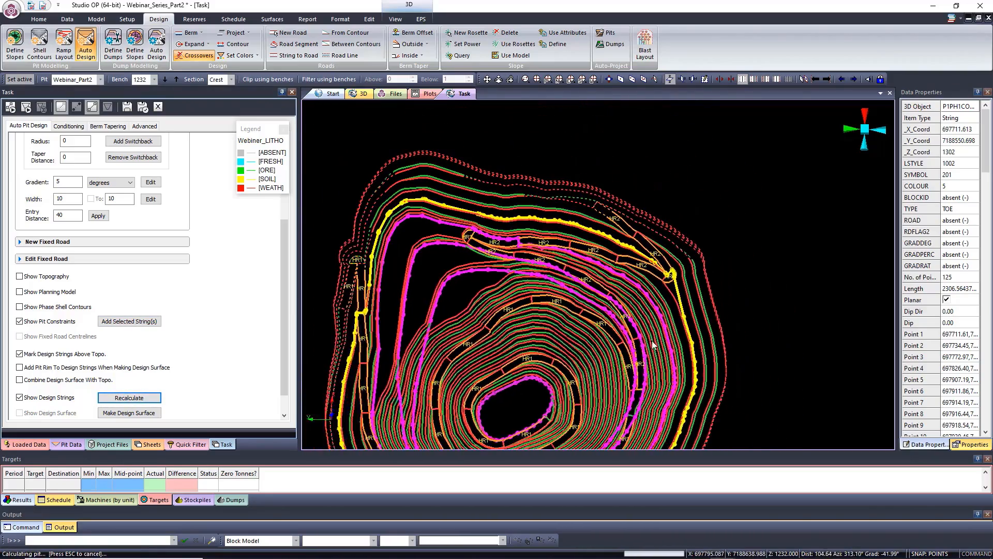
pyautogui.scroll(-2, 635, 311)
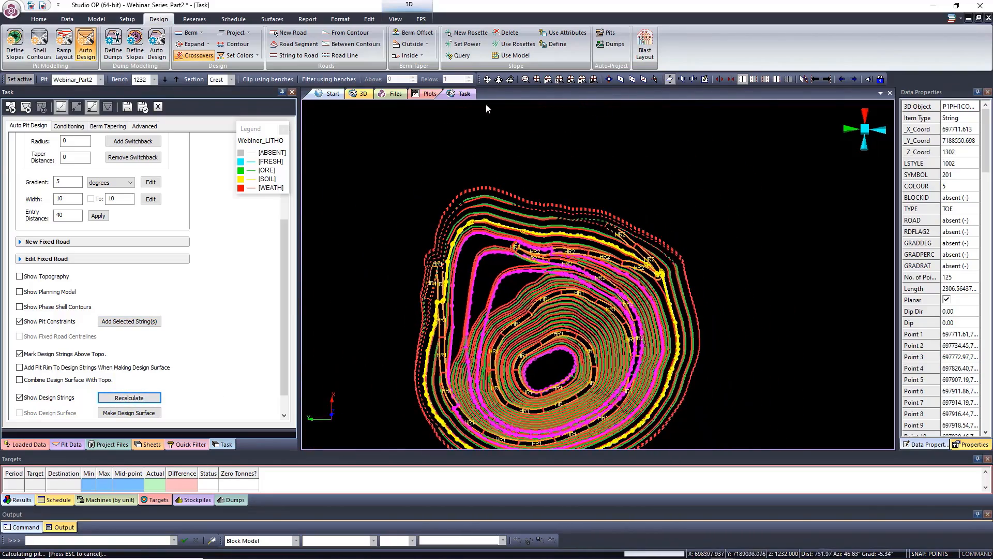
pyautogui.click(511, 79)
pyautogui.moveTo(572, 331); pyautogui.dragTo(522, 333)
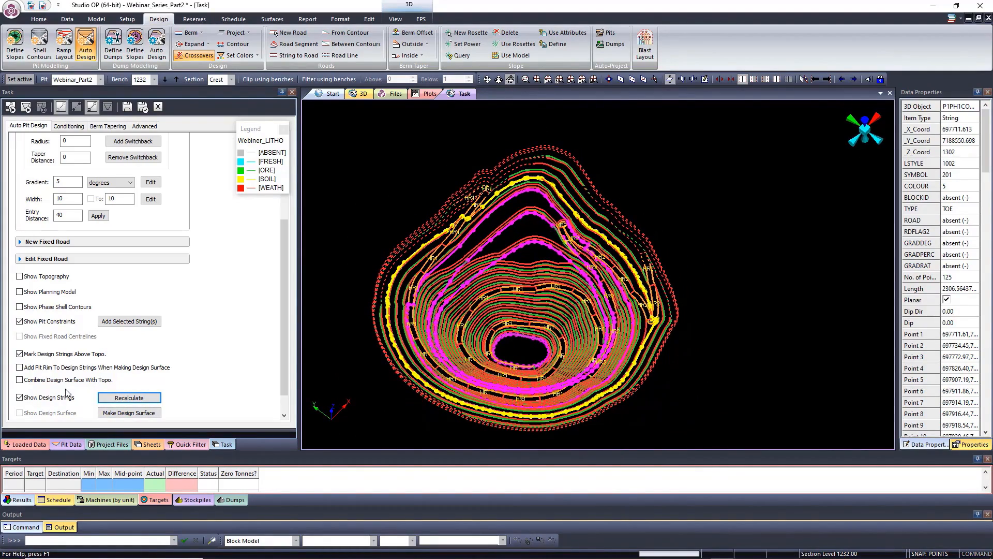
pyautogui.click(129, 412)
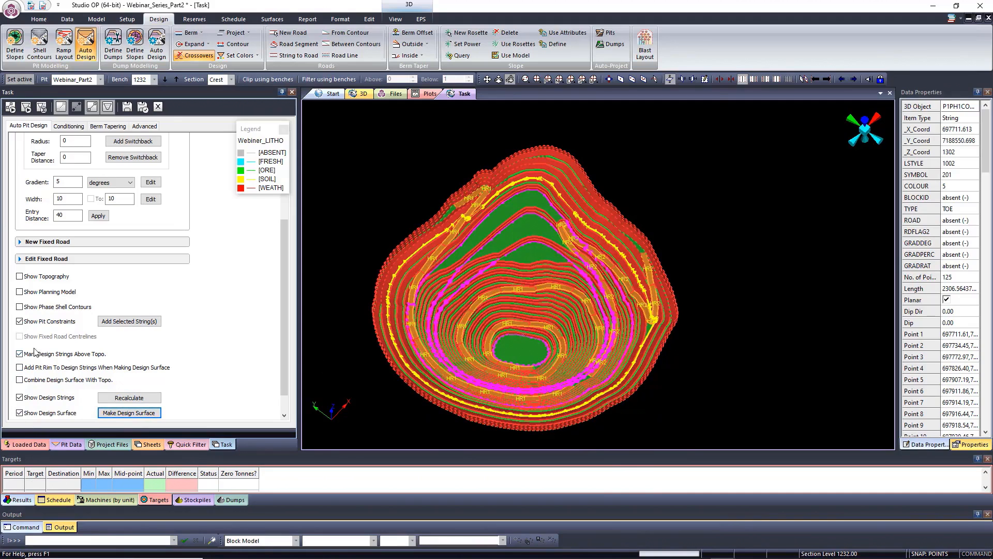
pyautogui.click(20, 321)
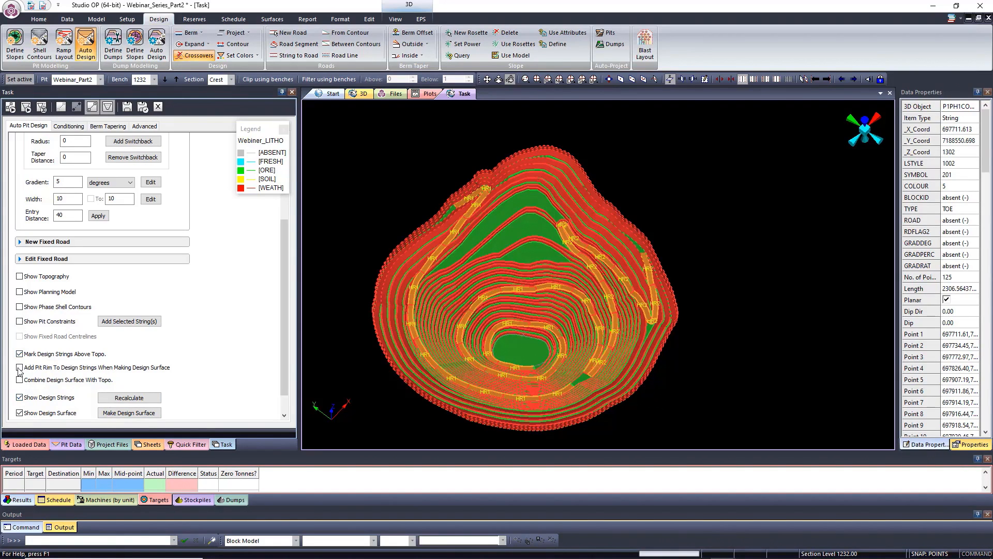
pyautogui.click(20, 397)
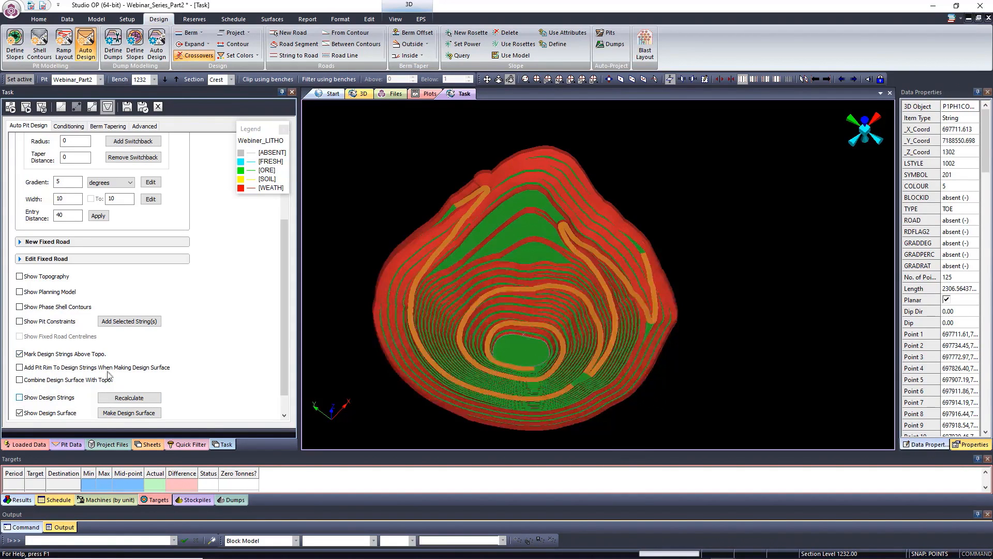
pyautogui.scroll(-5, 561, 232)
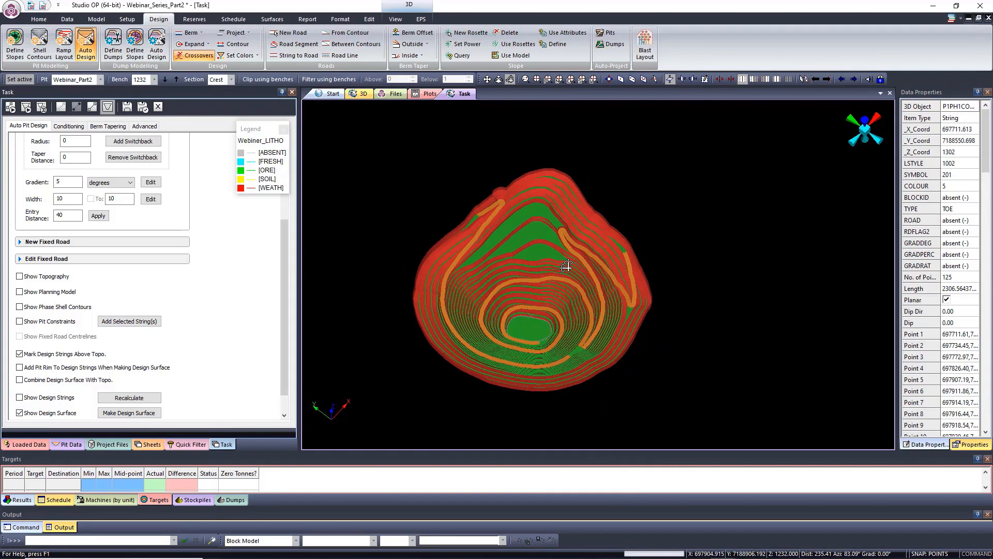
# Combine the design surface with the topography, recalculate and remake the surface without marking design strings above topography, and hide the design strings
pyautogui.keyDown('shift'); pyautogui.moveTo(537, 224); pyautogui.dragTo(572, 228); pyautogui.keyUp('shift')
pyautogui.keyDown('shift'); pyautogui.moveTo(563, 309); pyautogui.dragTo(578, 284); pyautogui.keyUp('shift')
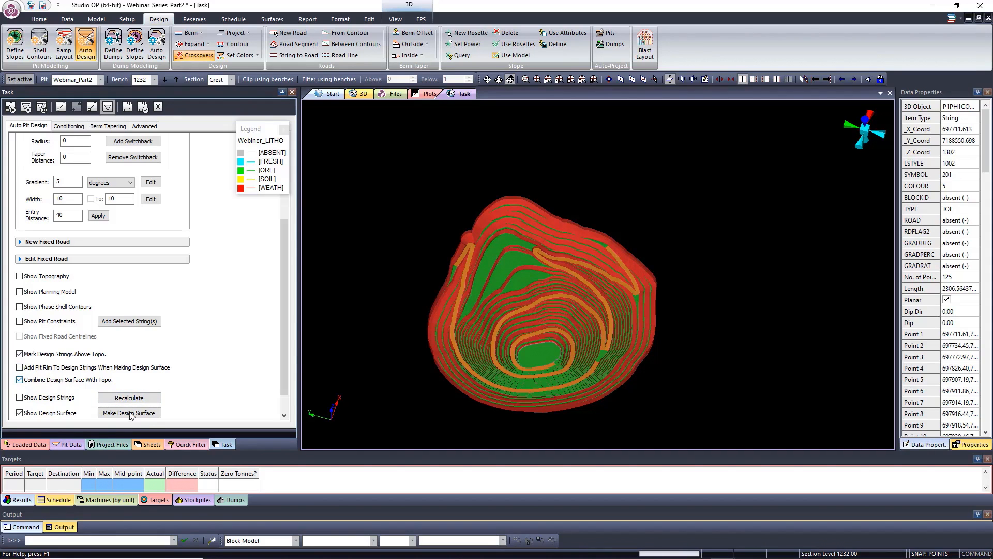
pyautogui.click(130, 399)
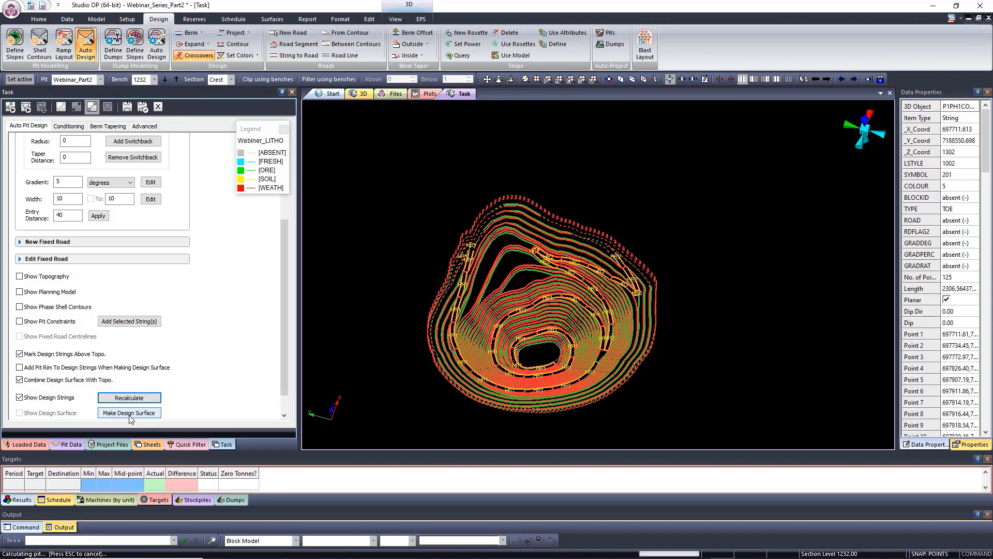
pyautogui.click(130, 413)
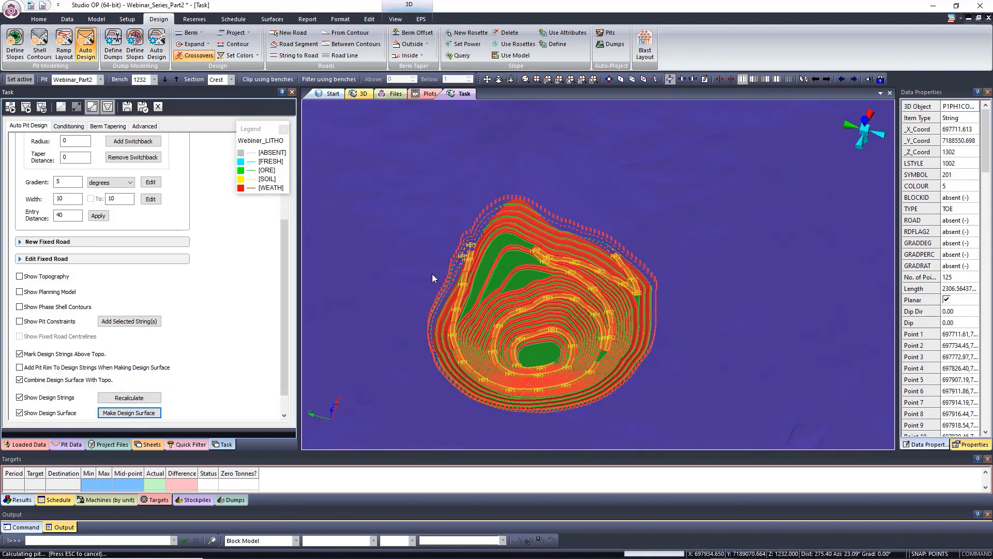
pyautogui.click(19, 397)
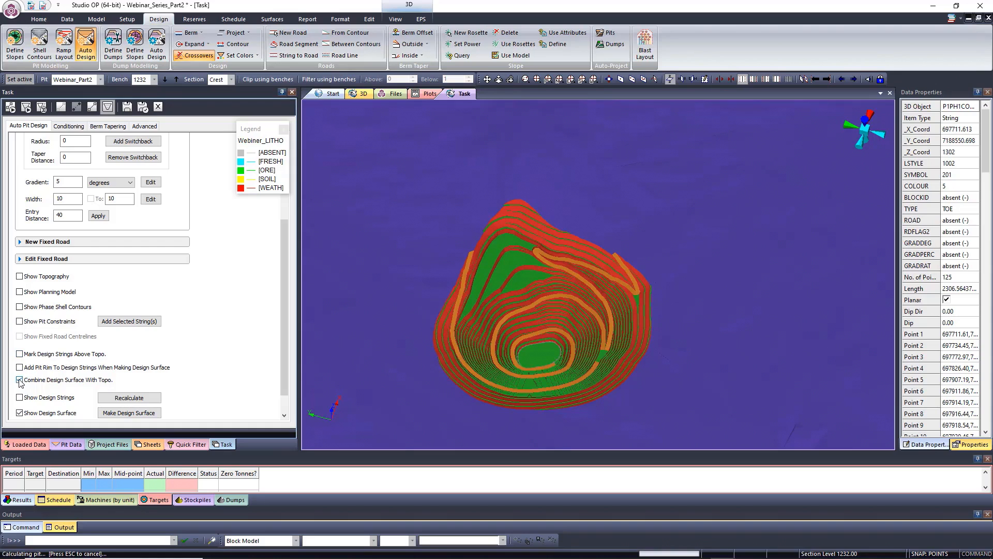
pyautogui.click(19, 413)
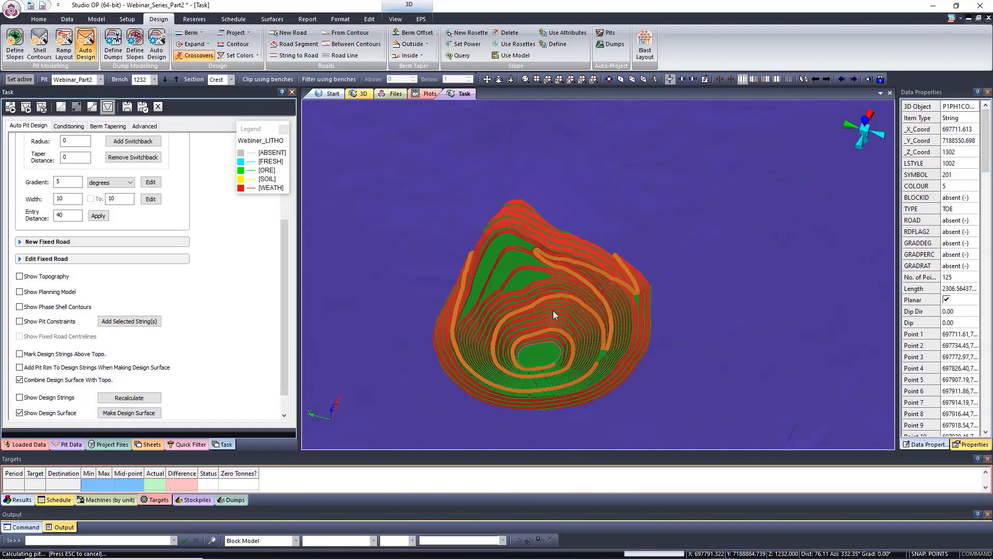
# Overlay the shell DTM of phase P1_PH1 on the combined pit design surface
pyautogui.scroll(2, 556, 316)
pyautogui.scroll(3, 604, 421)
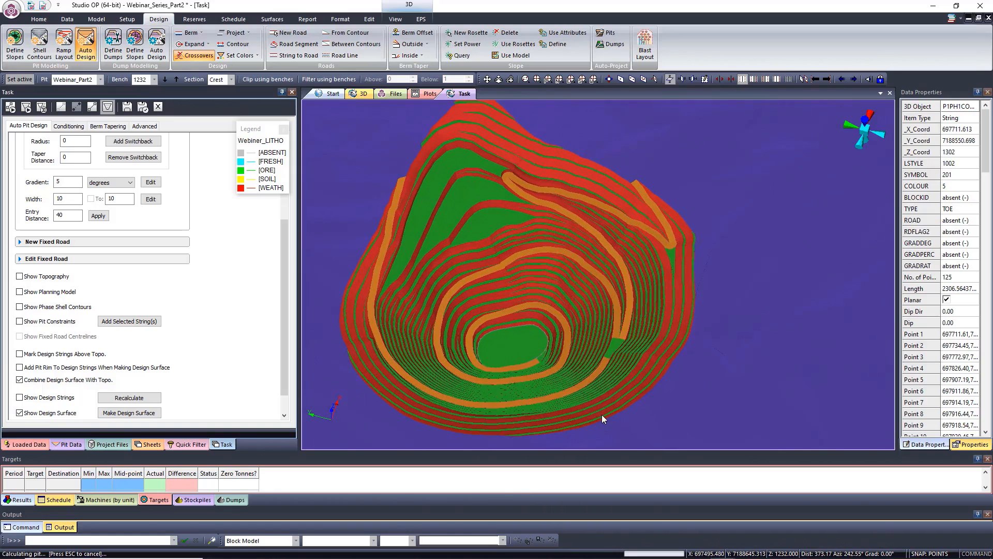
pyautogui.scroll(1, 581, 377)
pyautogui.scroll(-7, 631, 323)
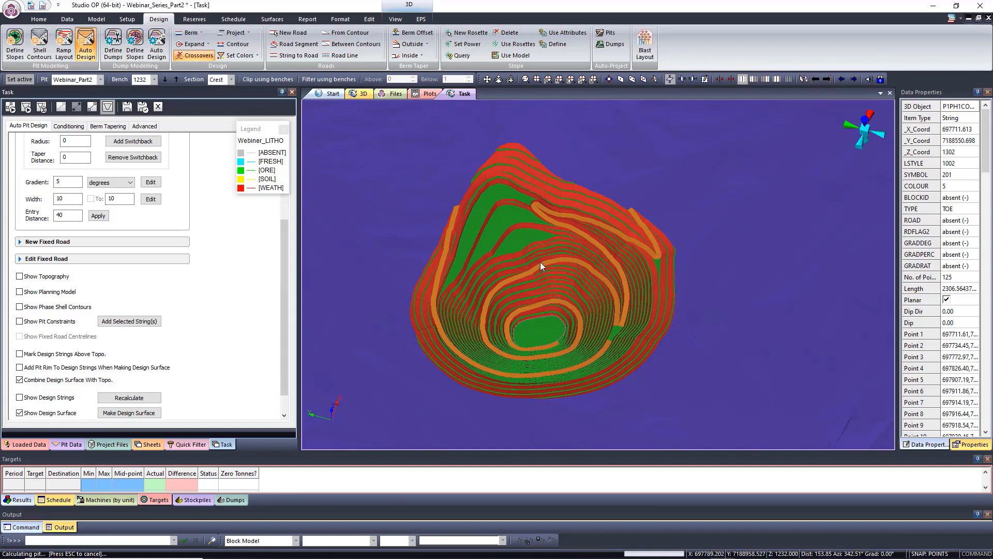
pyautogui.moveTo(547, 254); pyautogui.dragTo(607, 215)
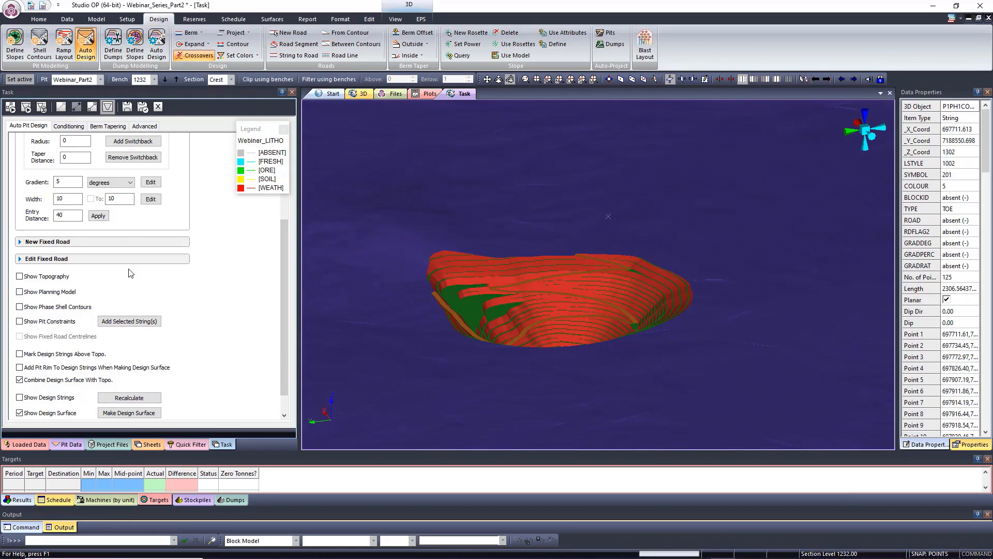
pyautogui.click(73, 445)
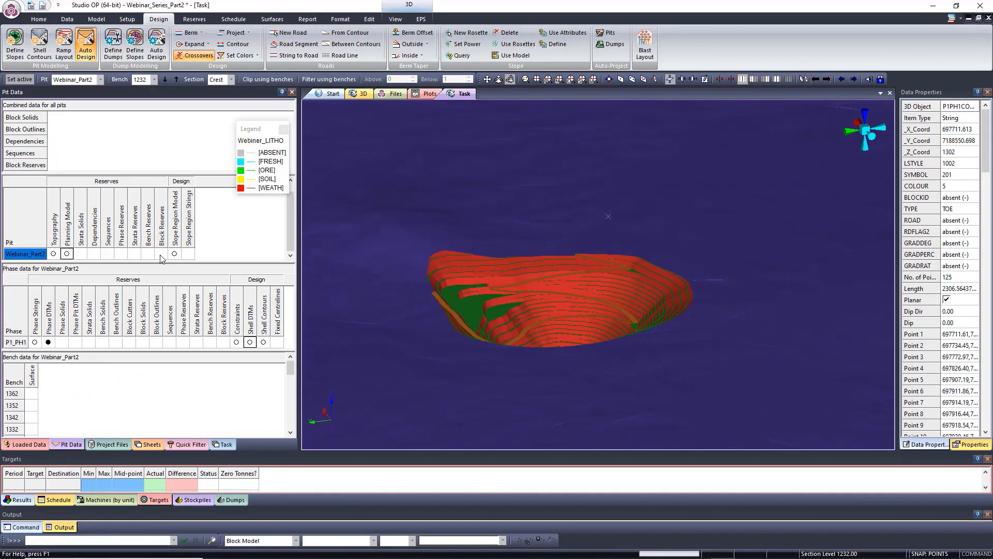
pyautogui.click(250, 342)
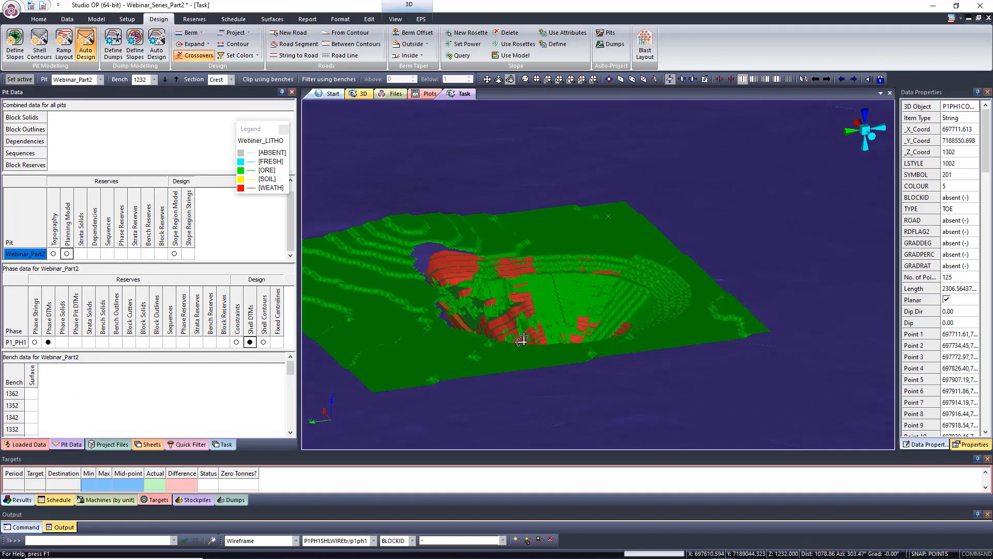
pyautogui.moveTo(539, 317); pyautogui.dragTo(590, 273)
# Cut a north-south section through the shell and design surfaces, clipping outside a width of 23, to compare their profiles
pyautogui.click(396, 19)
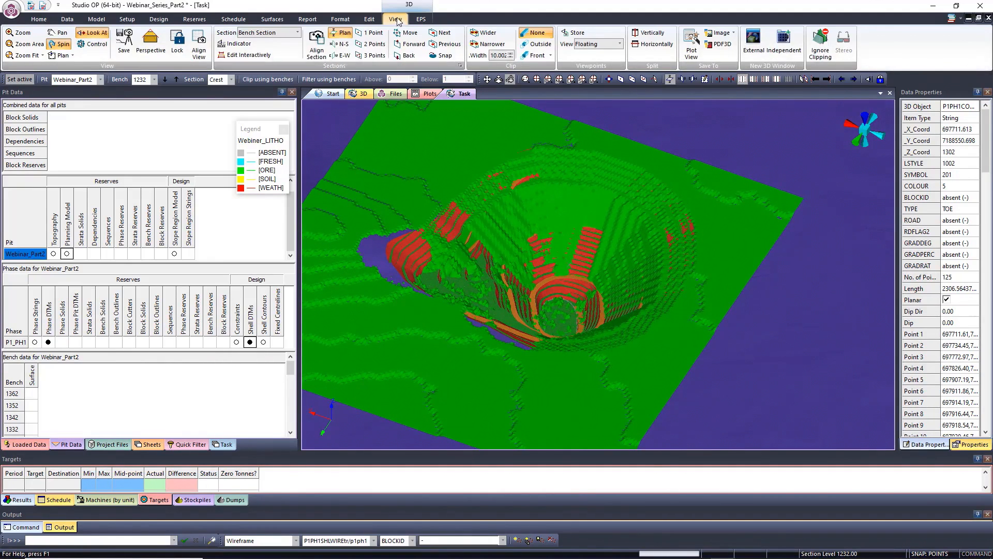
pyautogui.click(341, 45)
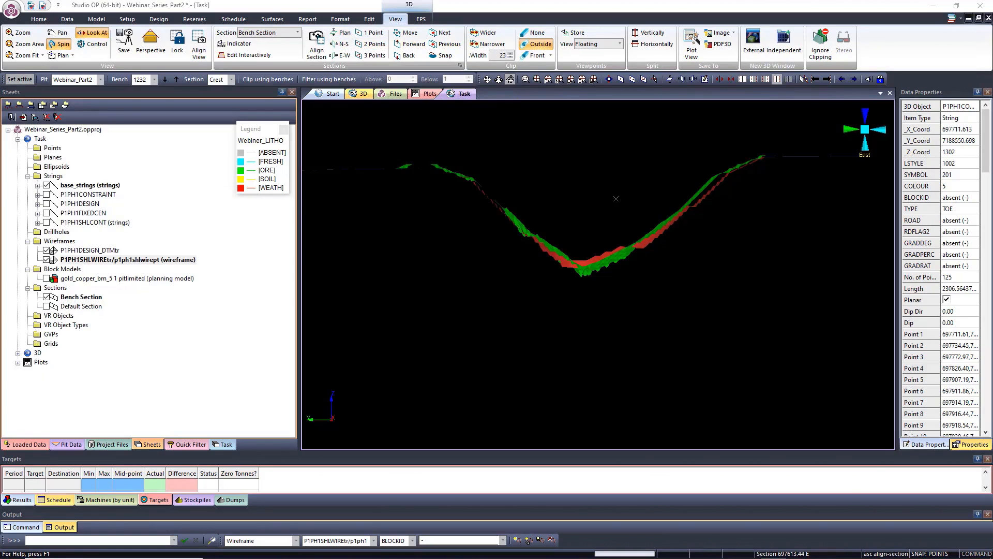
pyautogui.moveTo(634, 215); pyautogui.dragTo(598, 233)
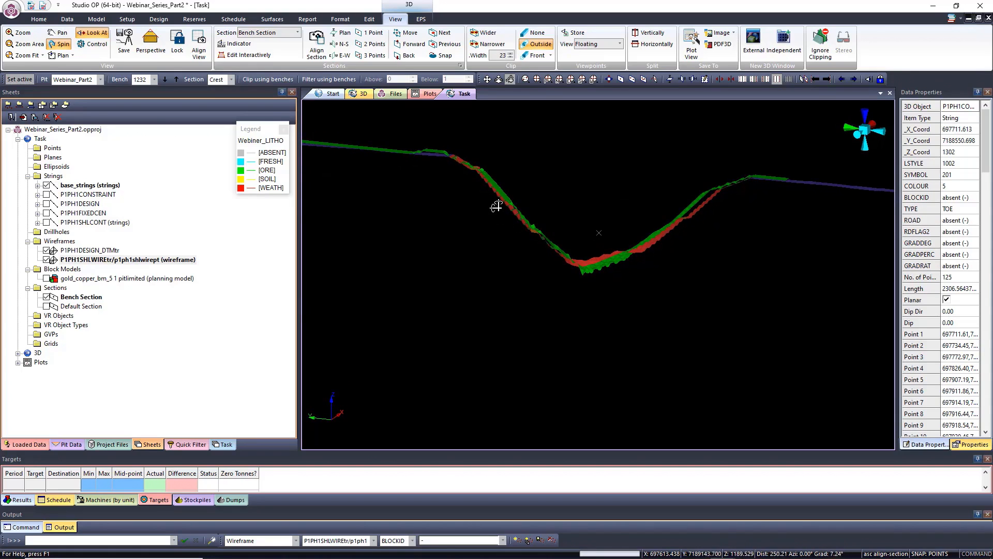
pyautogui.moveTo(527, 219)
pyautogui.mouseDown()
pyautogui.moveTo(510, 224)
pyautogui.moveTo(525, 226)
pyautogui.mouseUp()
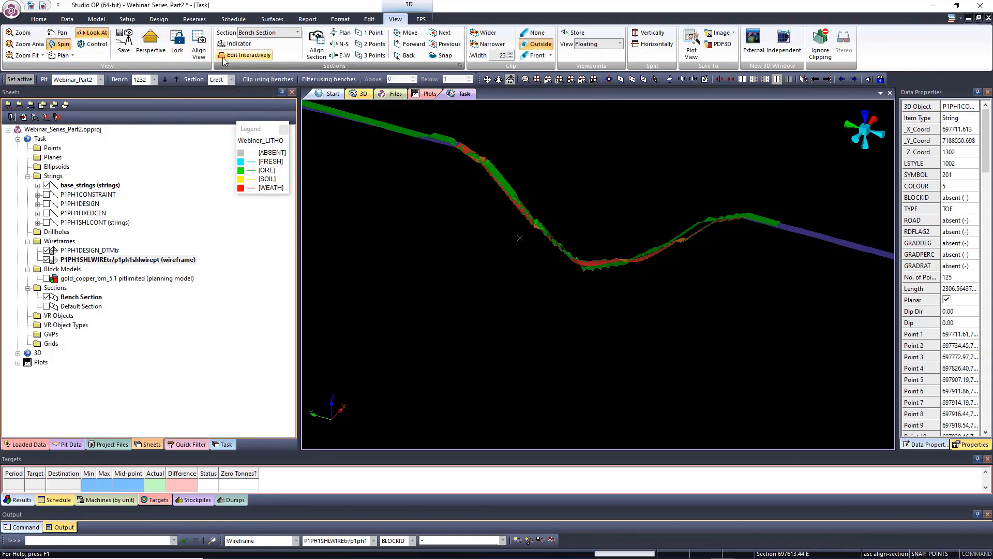
# Edit the section interactively to compare shell and design elsewhere in the pit, and turn the clipping off
pyautogui.click(245, 59)
pyautogui.moveTo(560, 284); pyautogui.dragTo(555, 327)
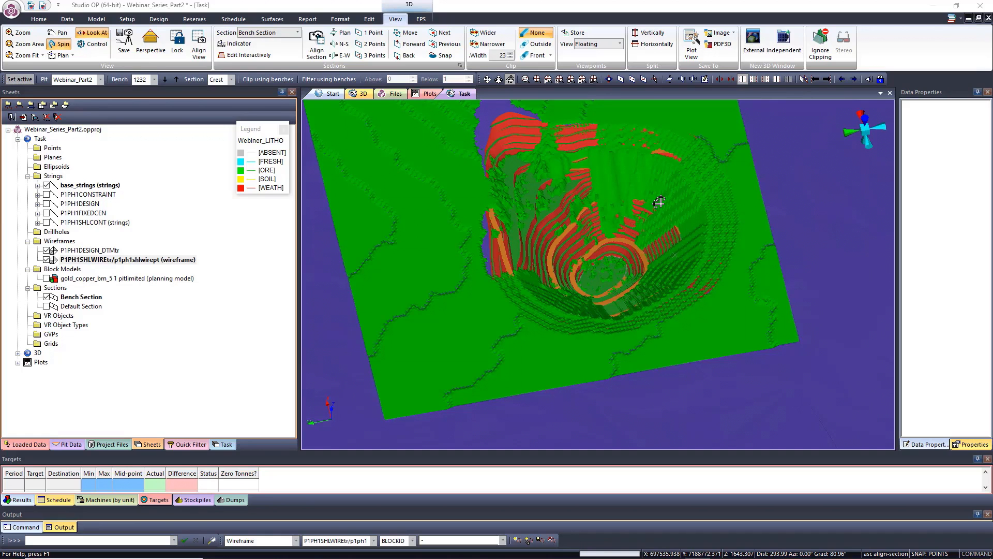
pyautogui.moveTo(648, 222)
pyautogui.mouseDown()
pyautogui.moveTo(642, 208)
pyautogui.moveTo(645, 218)
pyautogui.mouseUp()
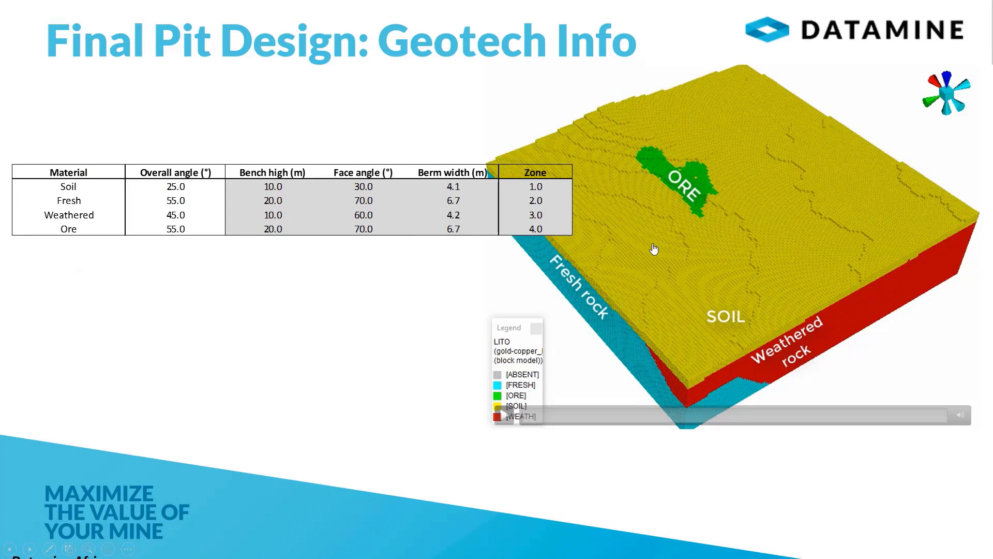
pyautogui.press('Right')
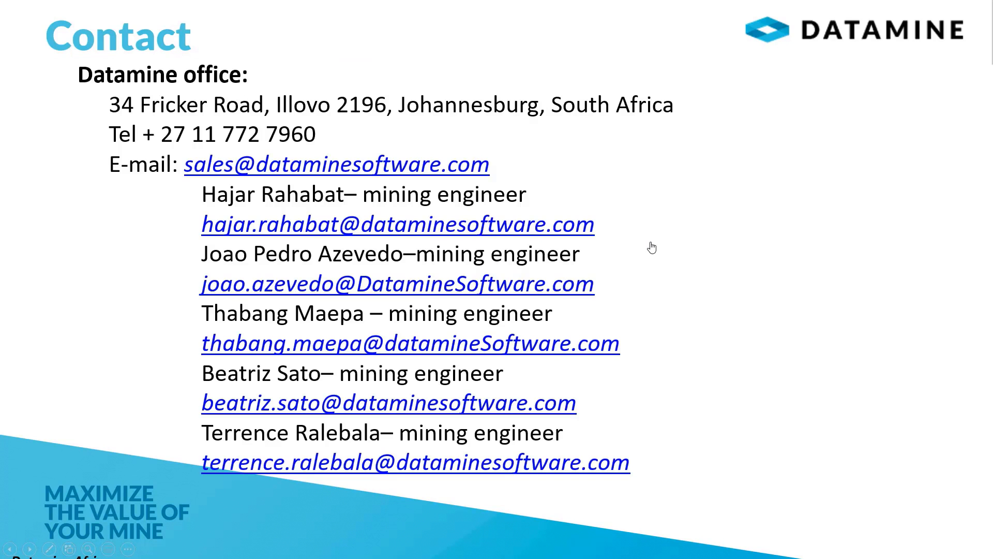